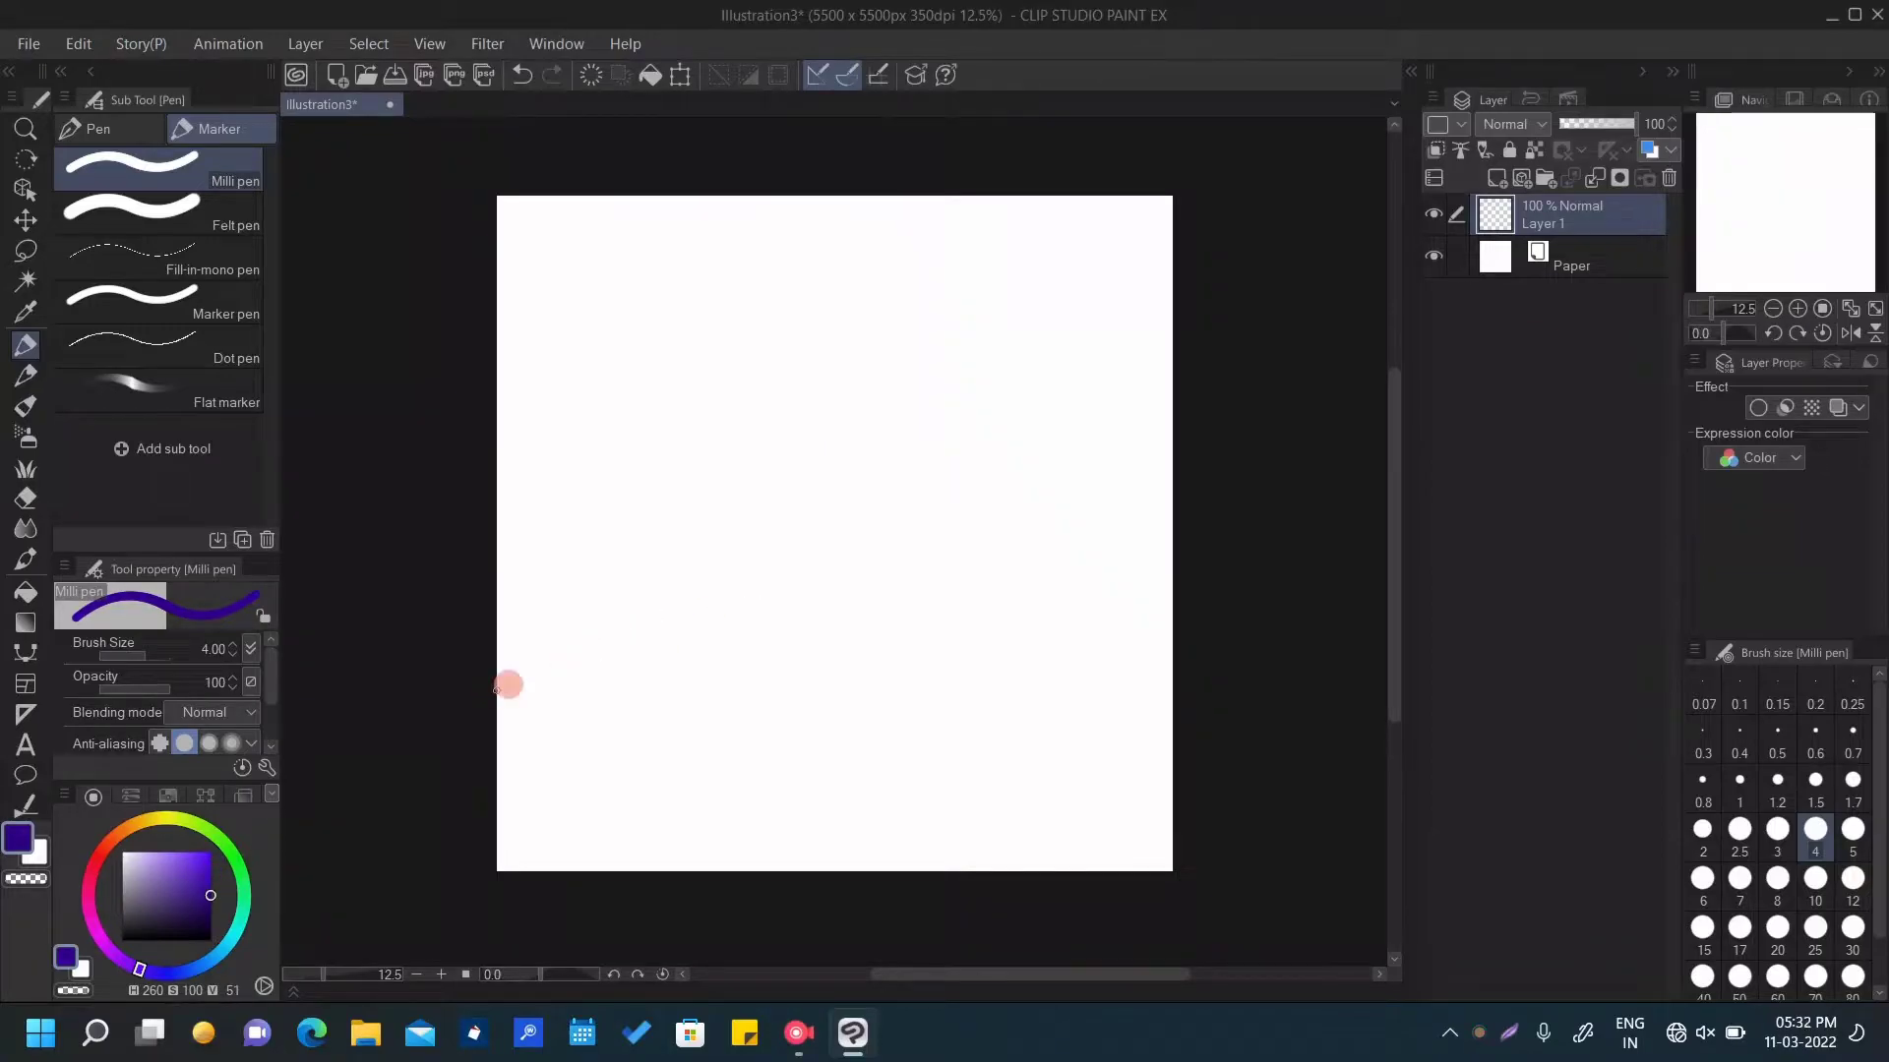
Draw a ridge line across the lower canvas, fill beneath it dark indigo, and add a new layer
drag(507, 686, 843, 570)
key(ctrl+z)
mouse_move(482, 738)
mouse_down()
mouse_move(961, 531)
mouse_move(1212, 664)
mouse_up()
key(g)
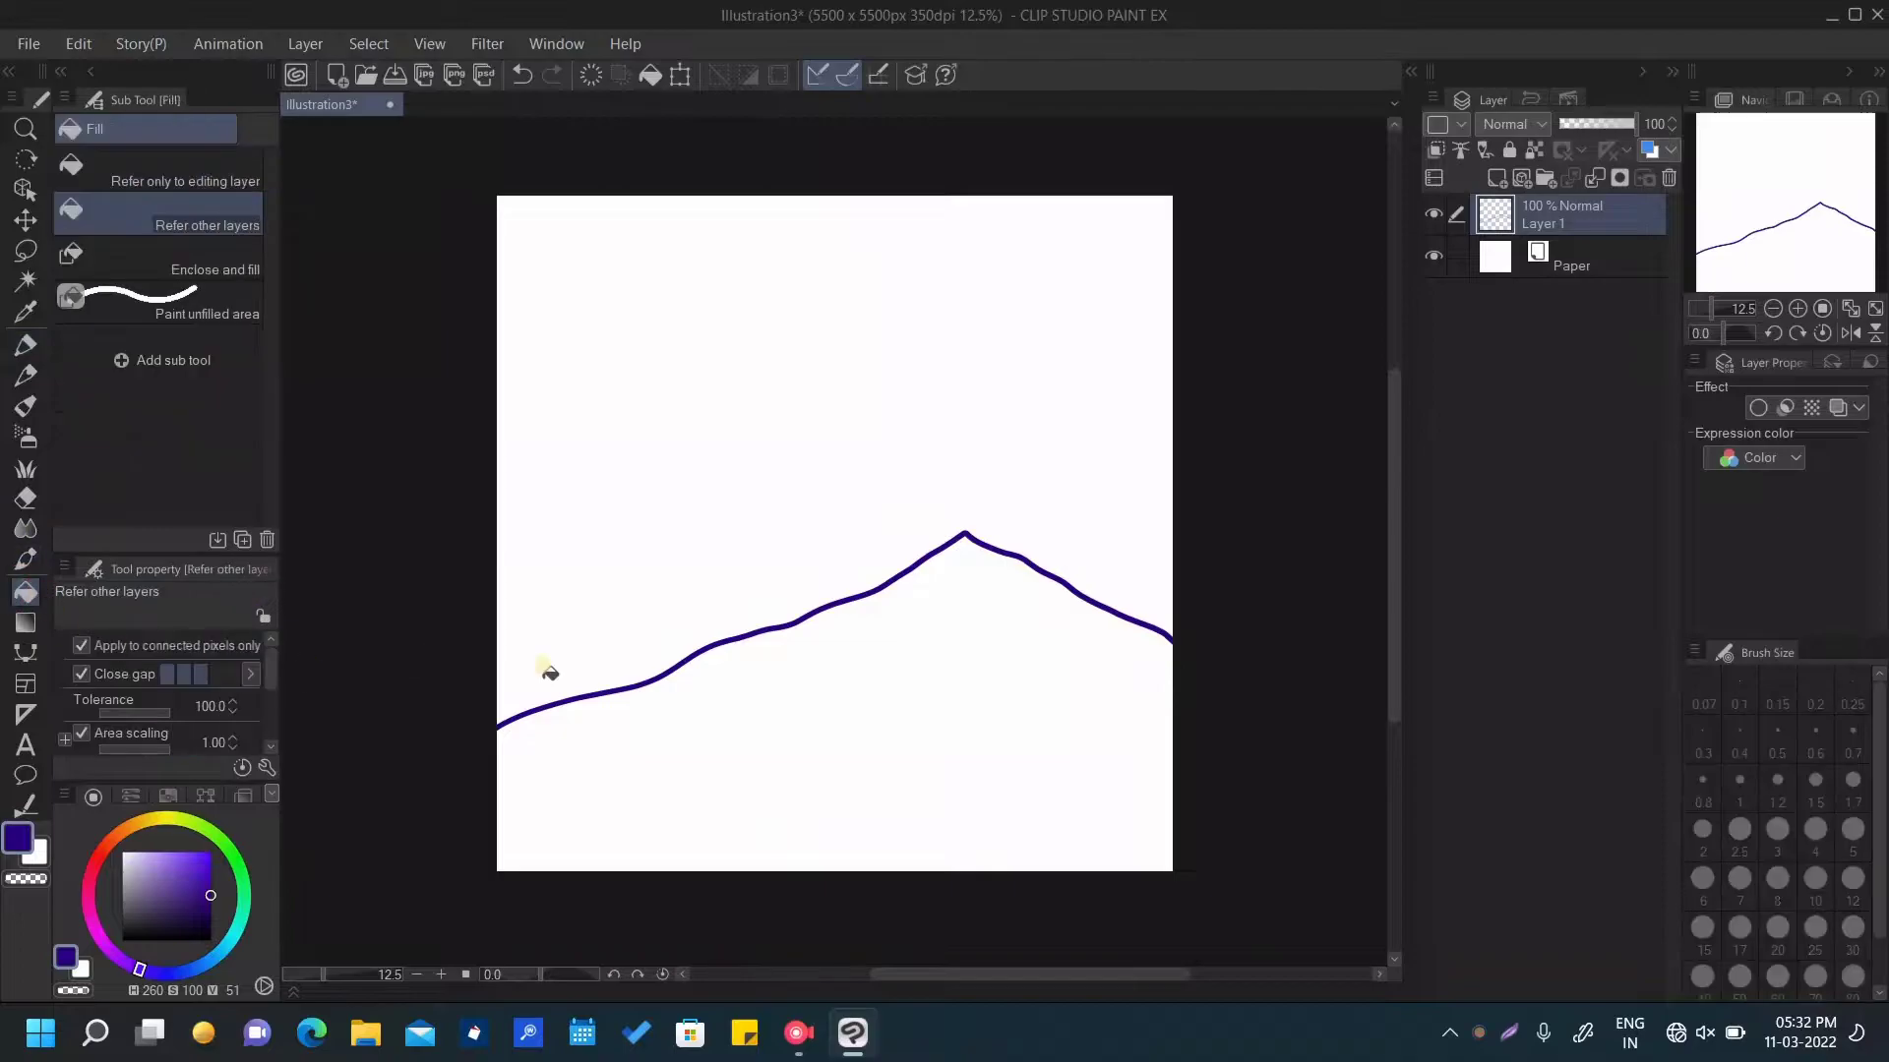
click(712, 883)
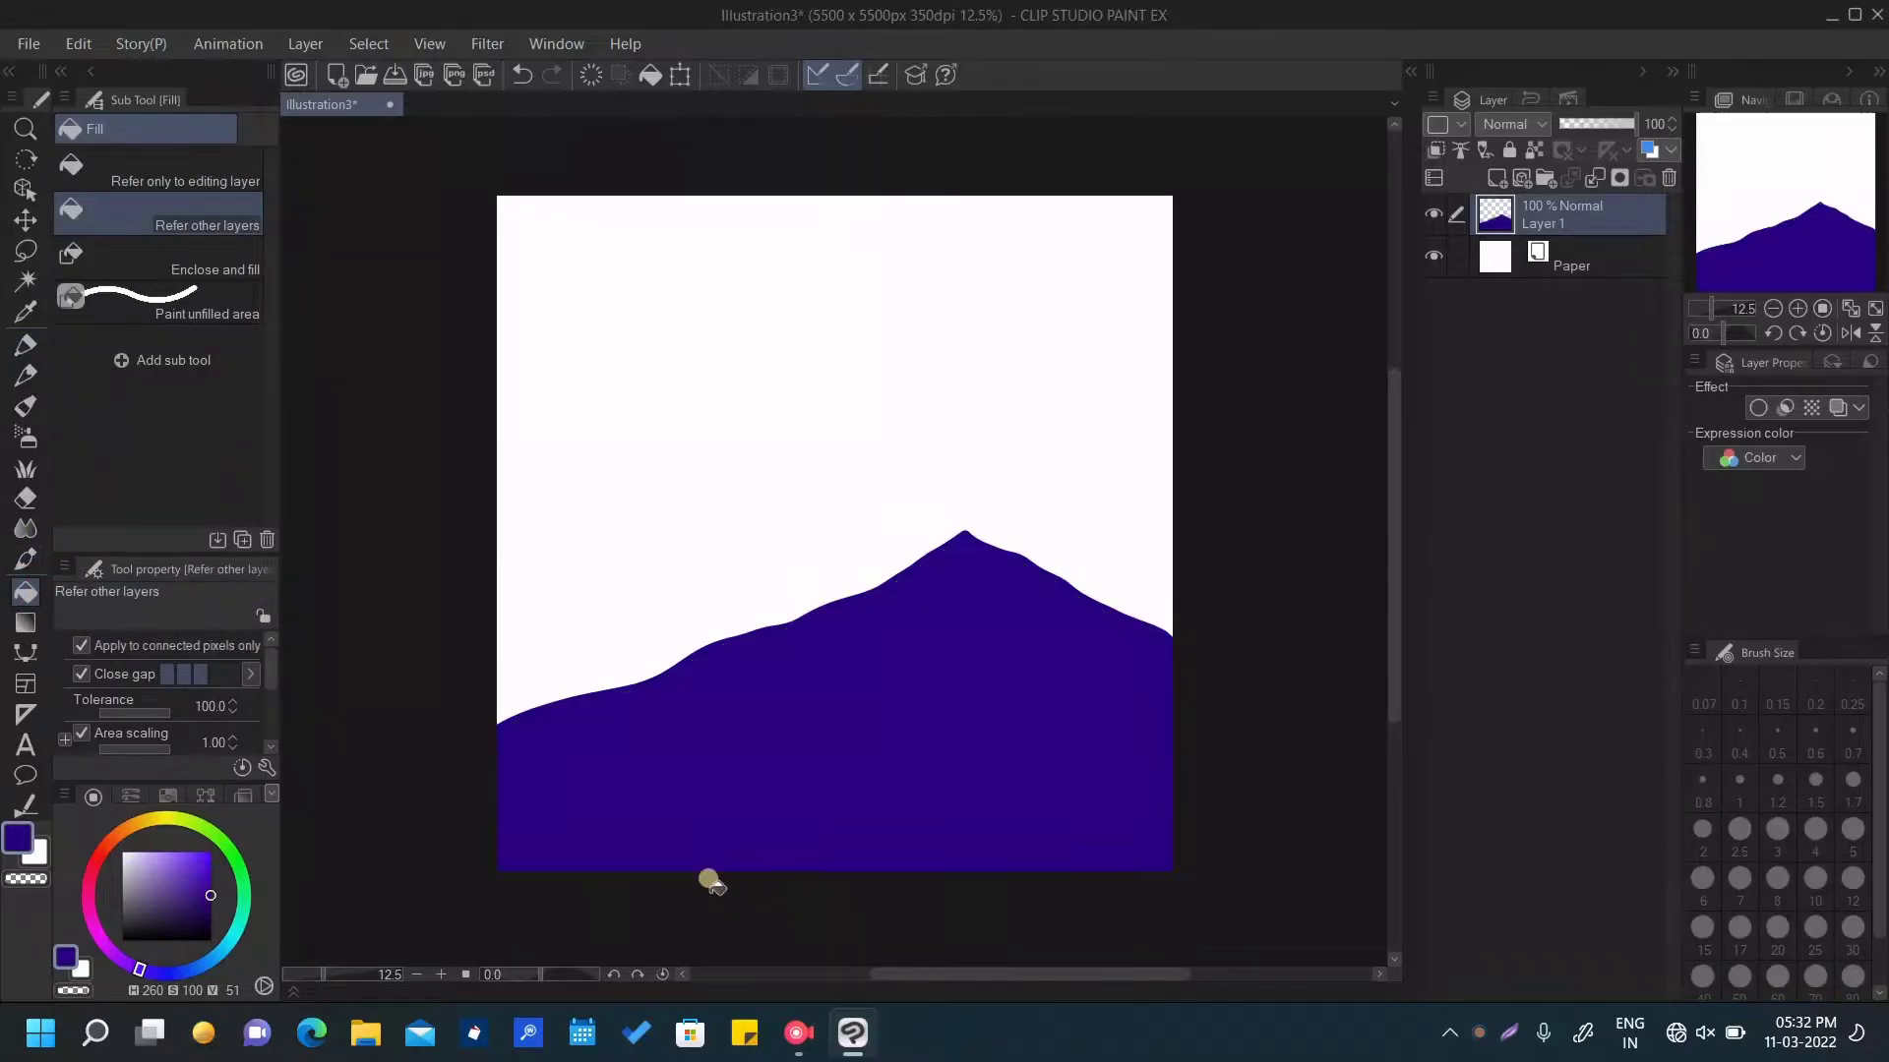
click(25, 344)
click(1496, 178)
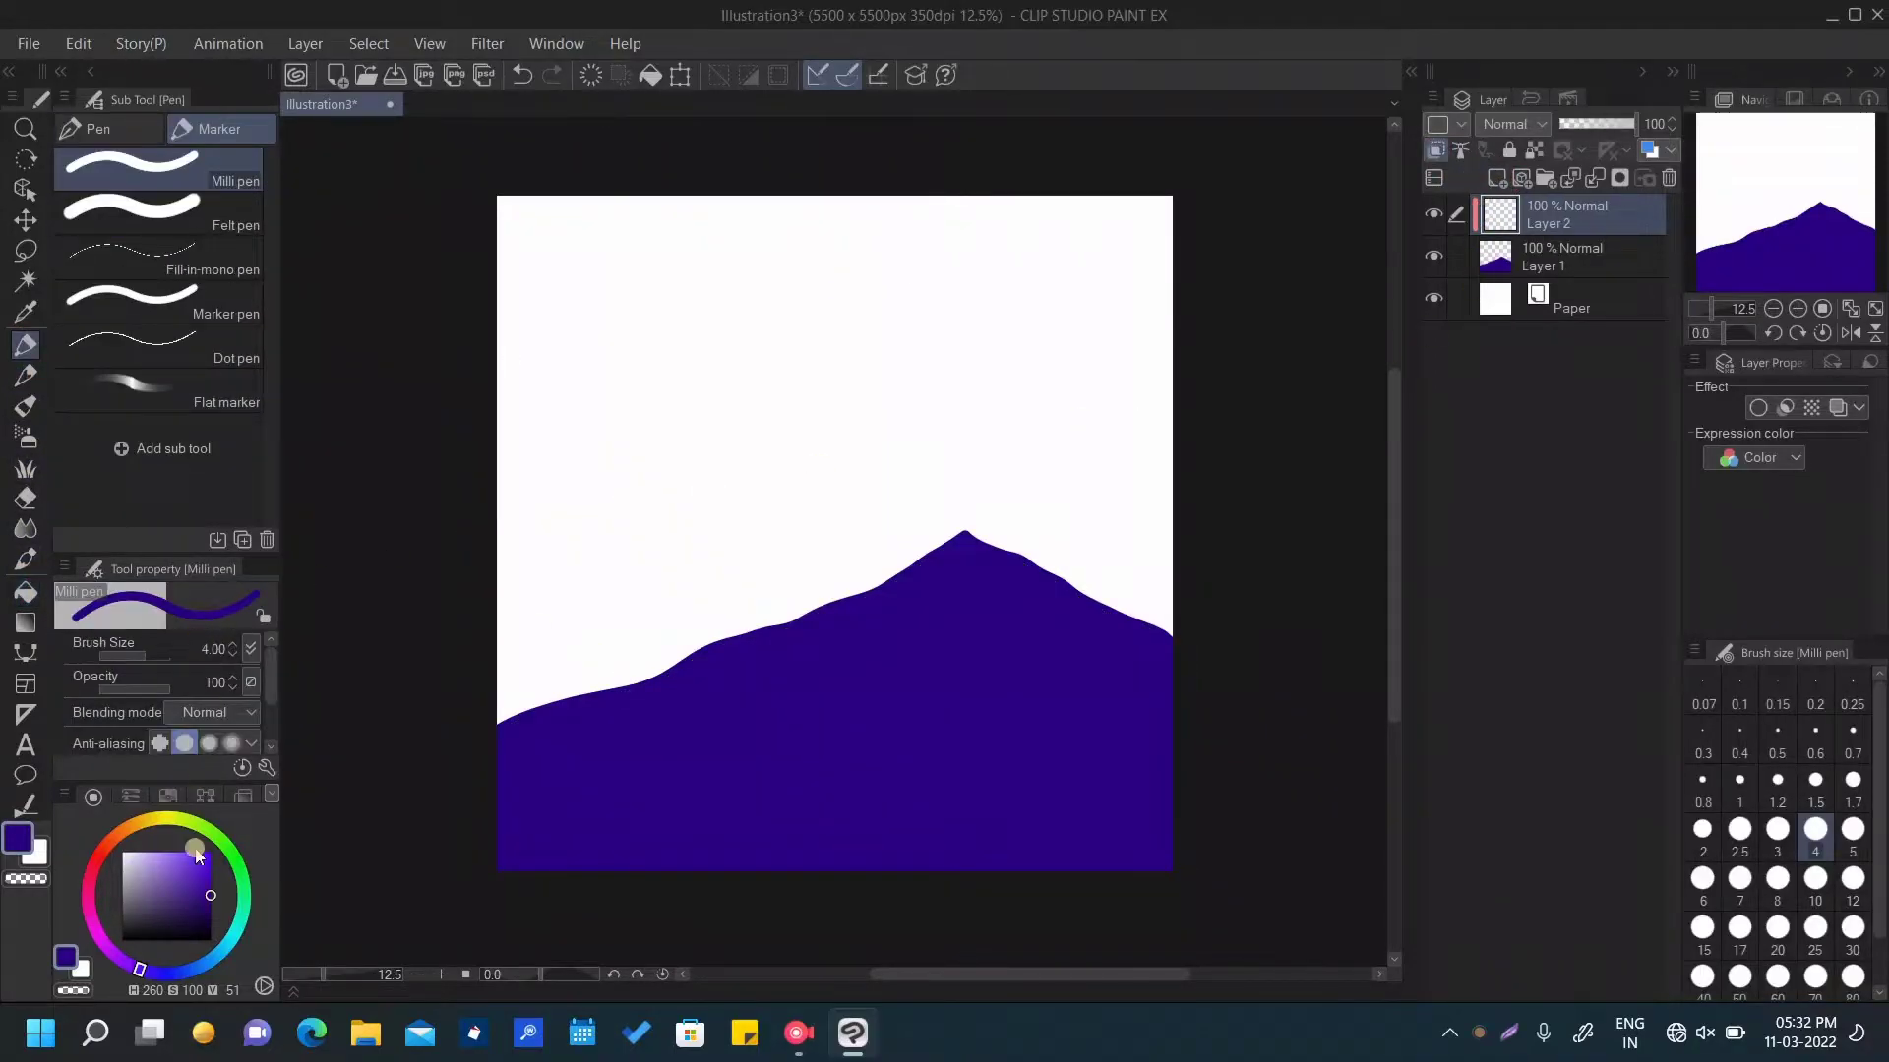
Fill the mountain's right face with a lighter purple and add a new layer above it
click(193, 864)
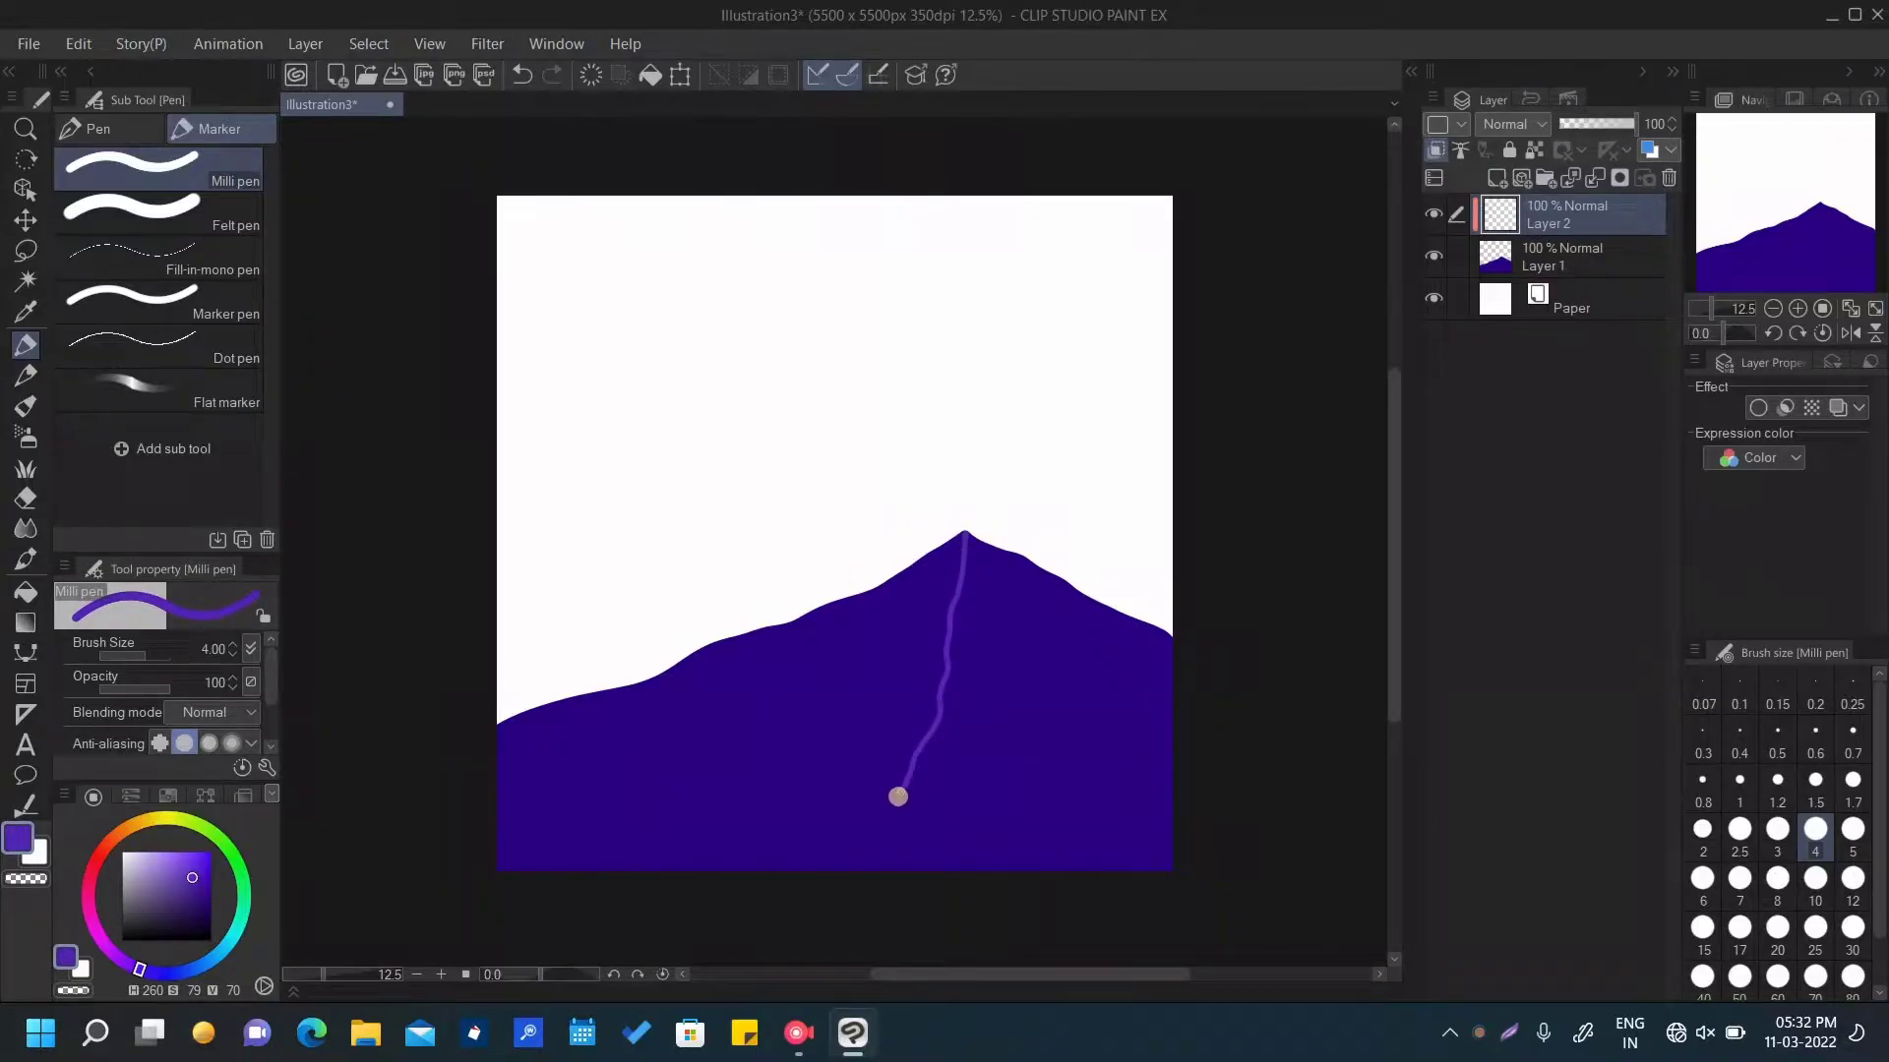
click(26, 591)
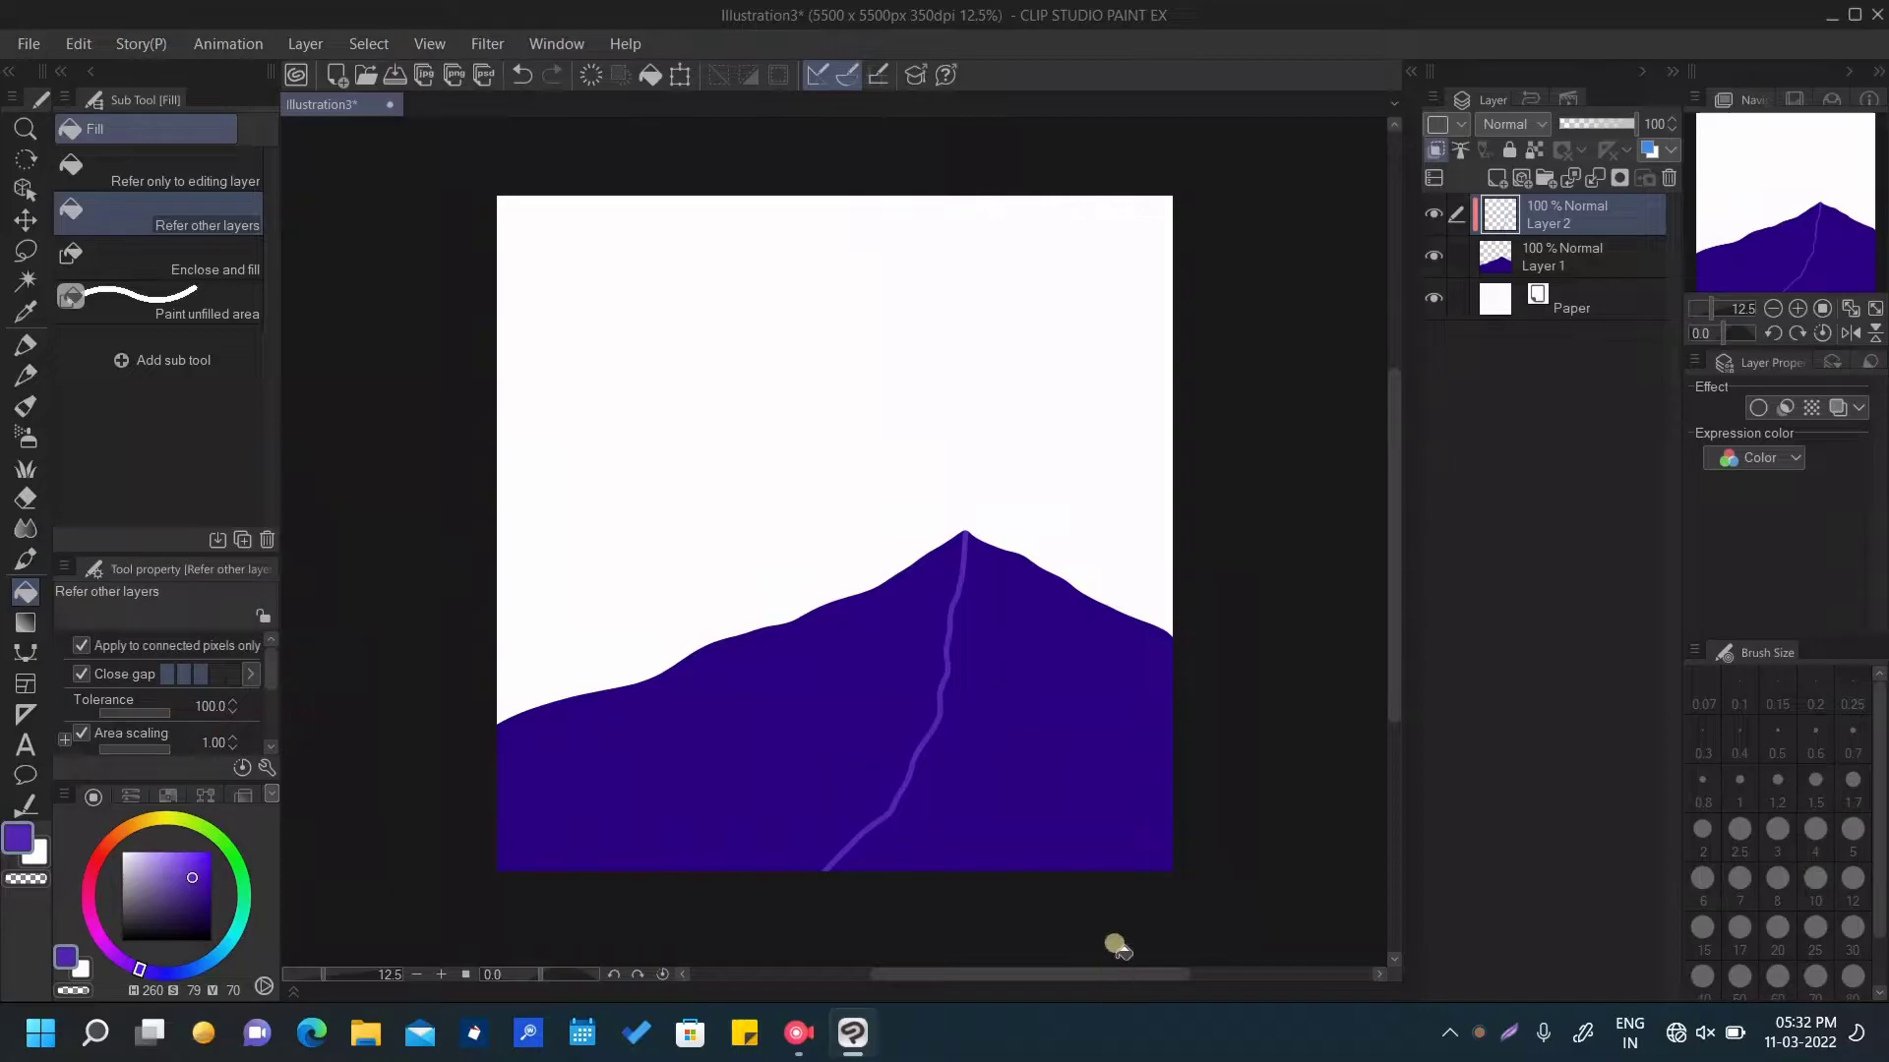
click(1136, 866)
click(1496, 178)
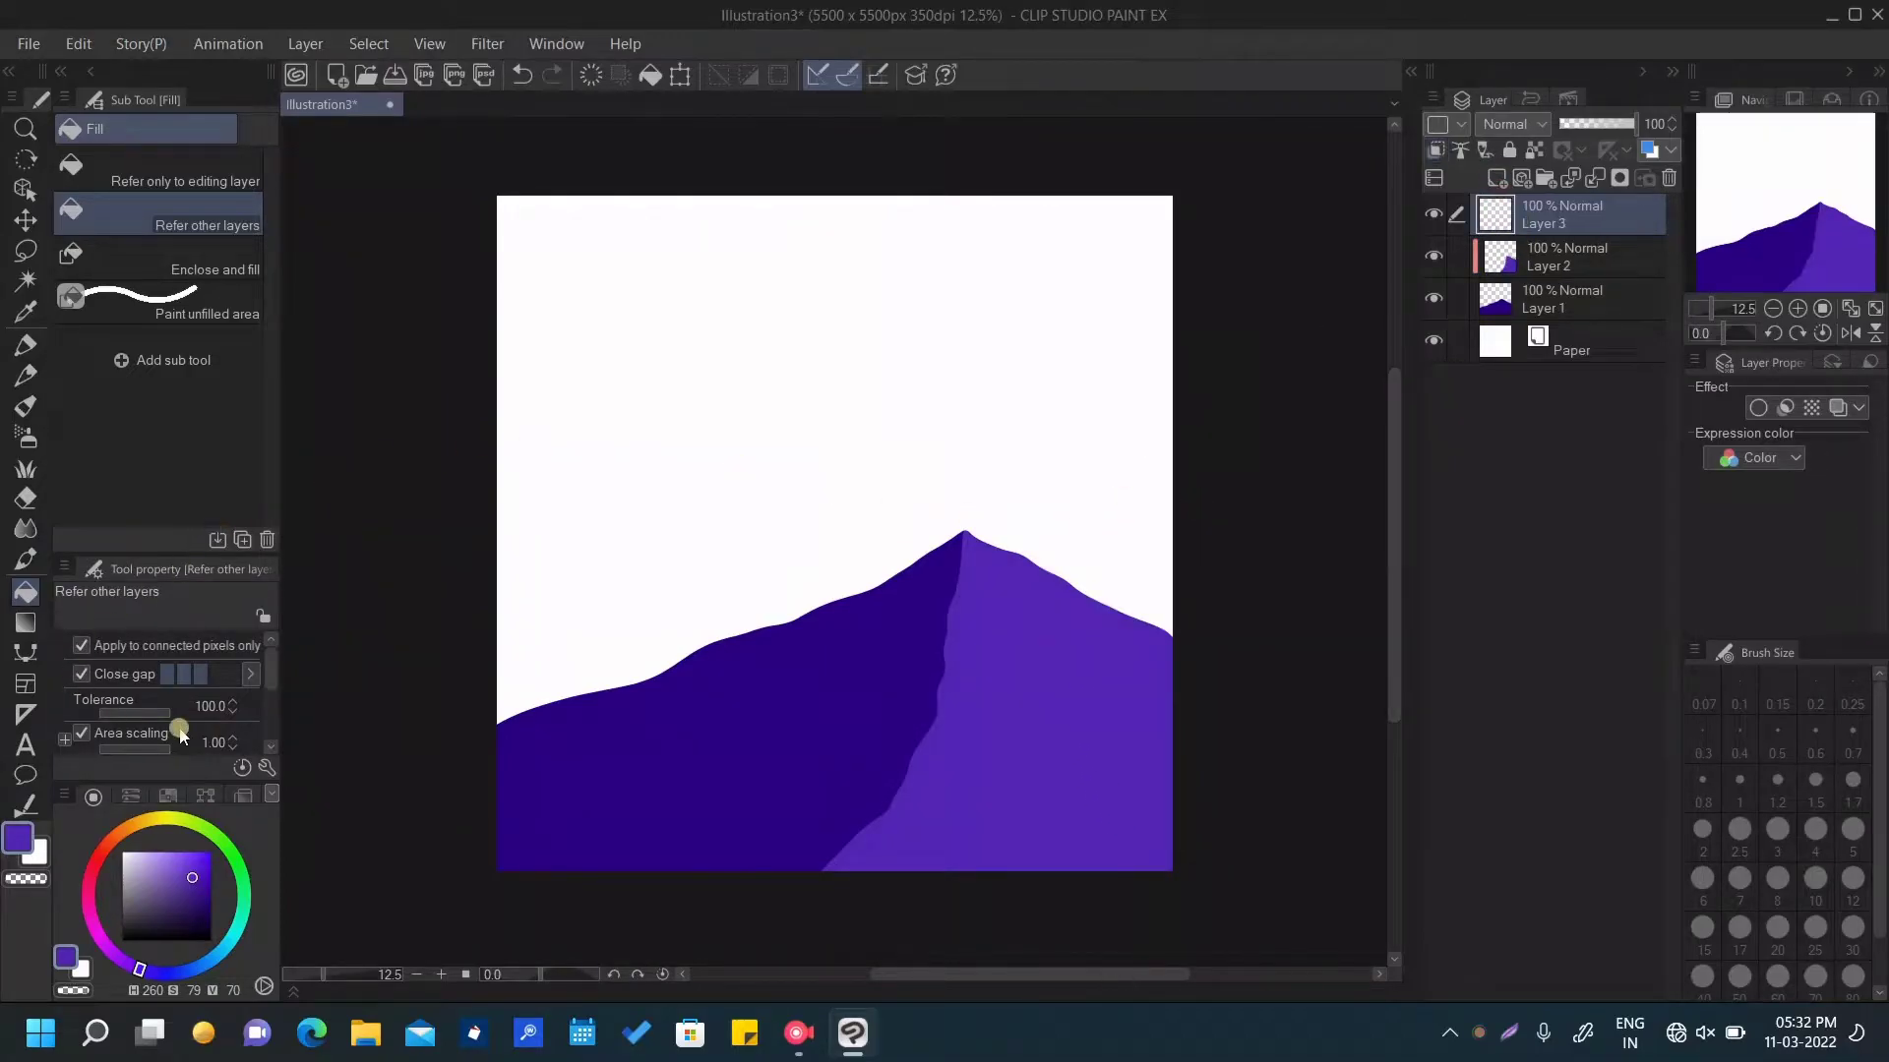
Eyedrop the dark indigo from the base mountain layer, then return to the top layer
key(c)
click(1565, 300)
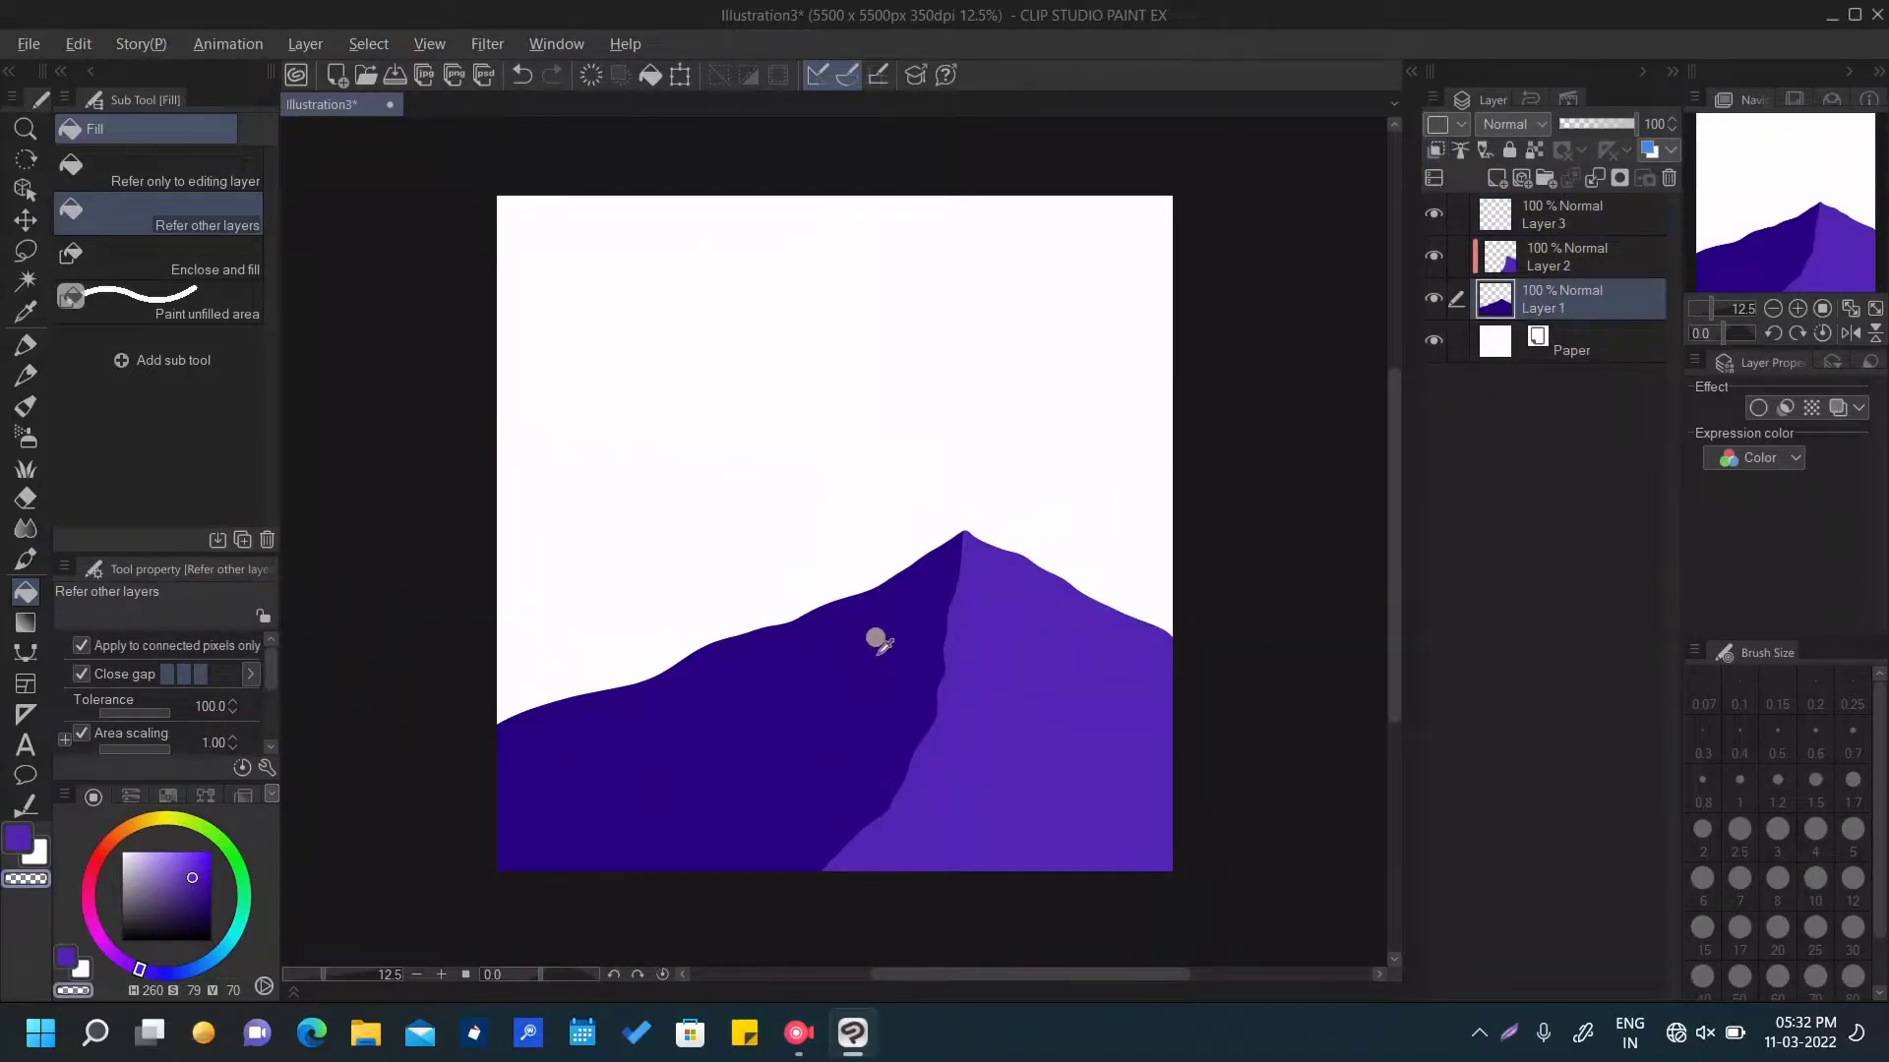
alt+click(797, 699)
click(1574, 214)
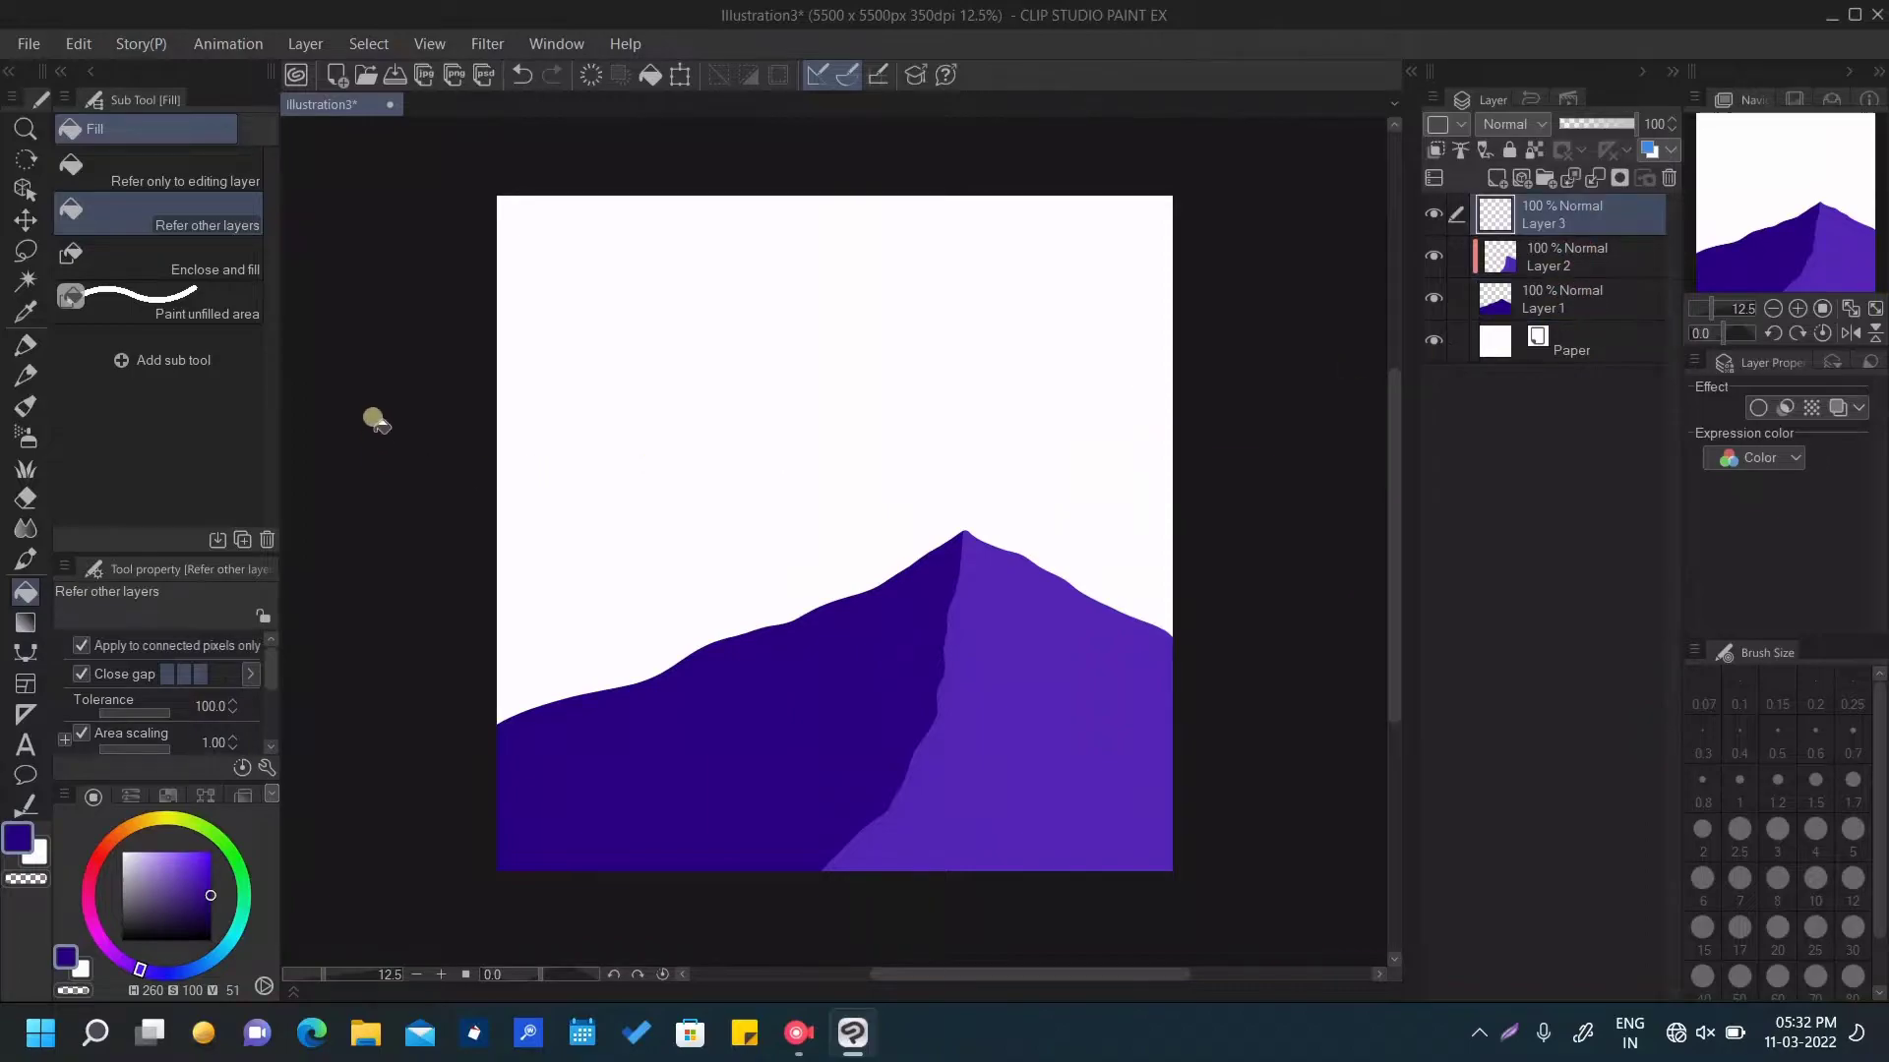
click(26, 344)
Outline a second peak on the left and fill it dark purple
drag(1046, 476, 1083, 396)
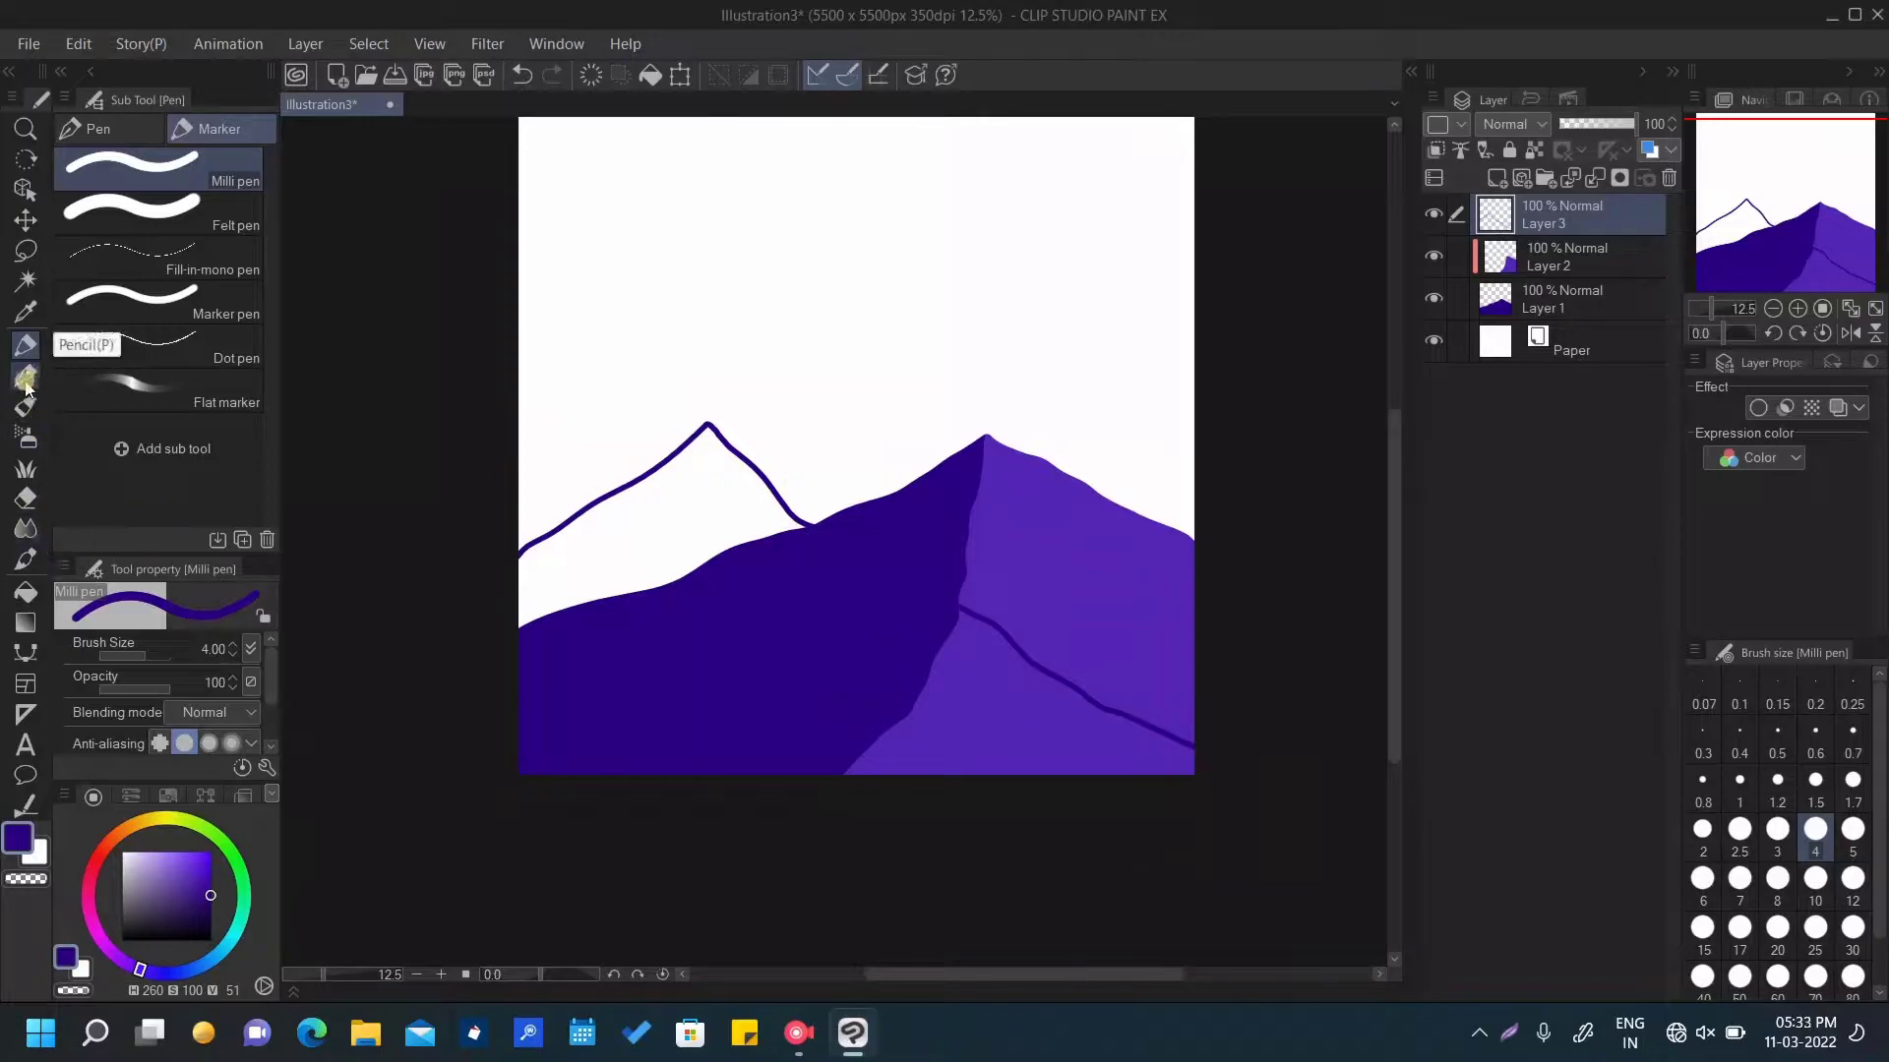
click(26, 591)
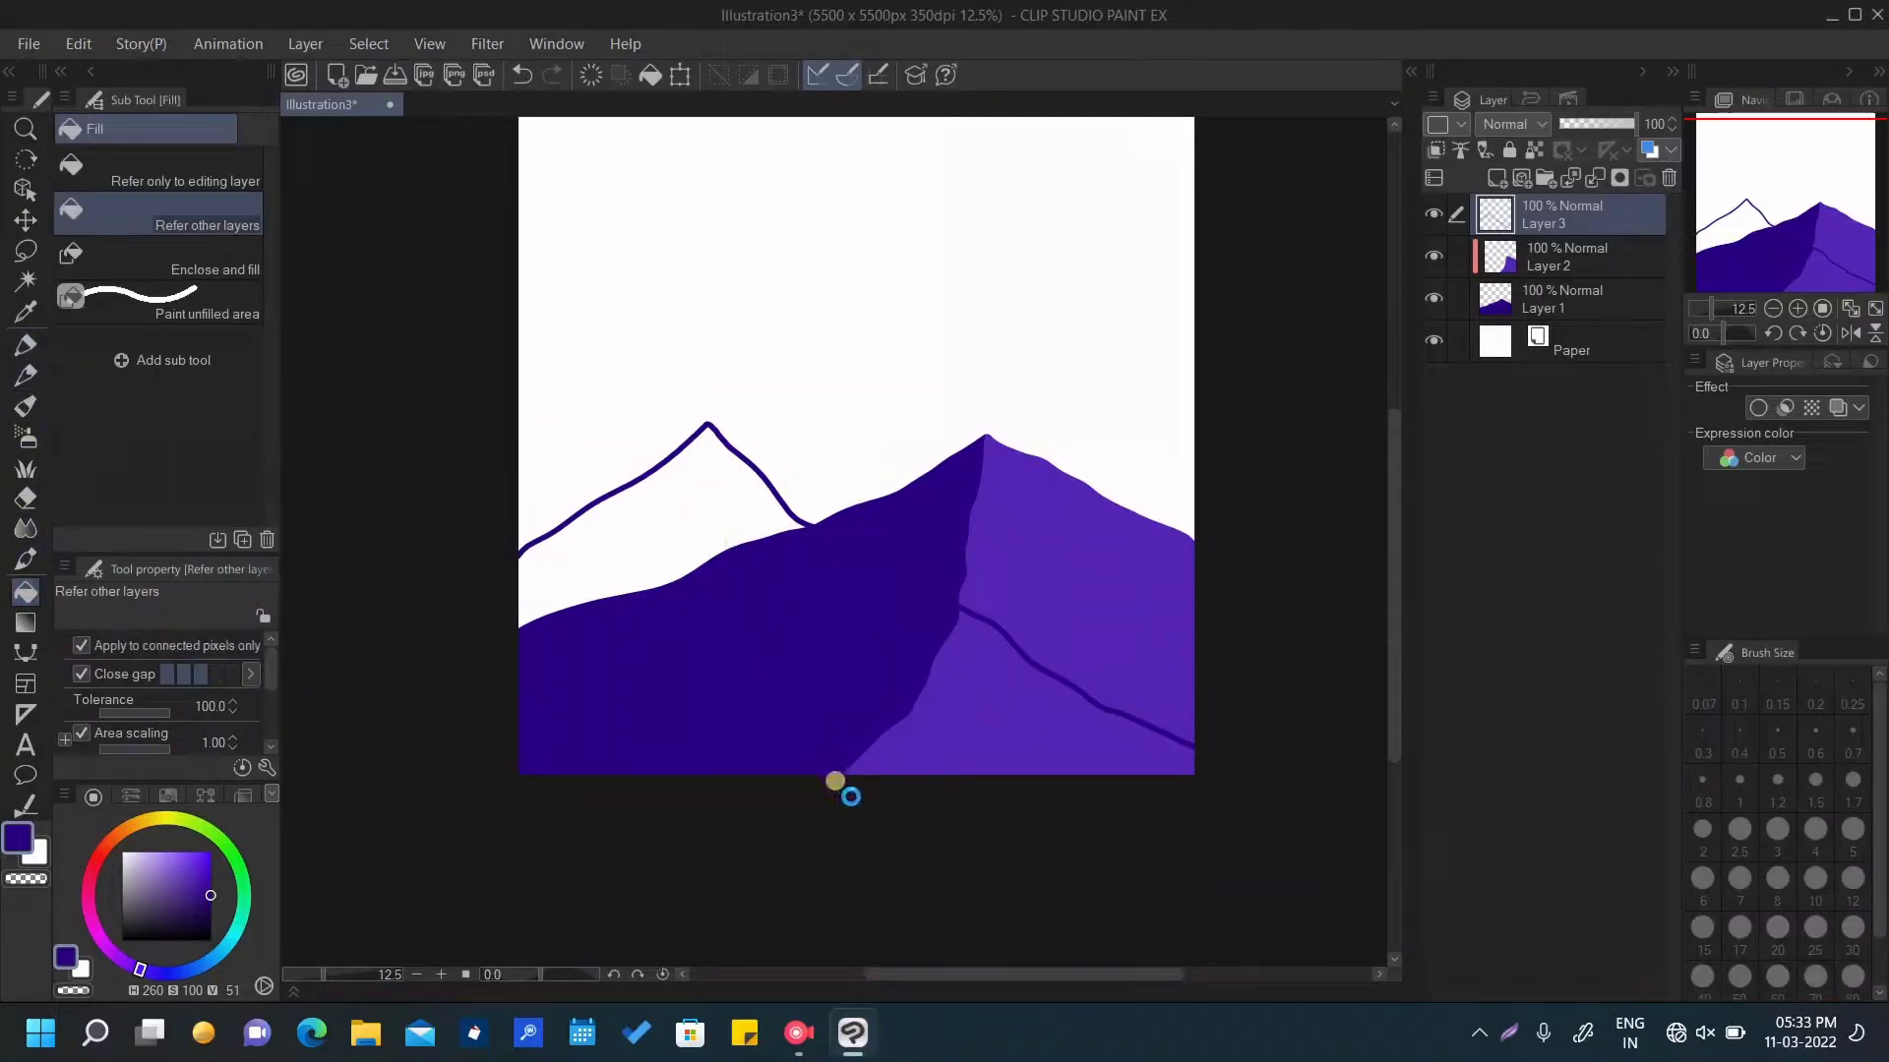
click(915, 728)
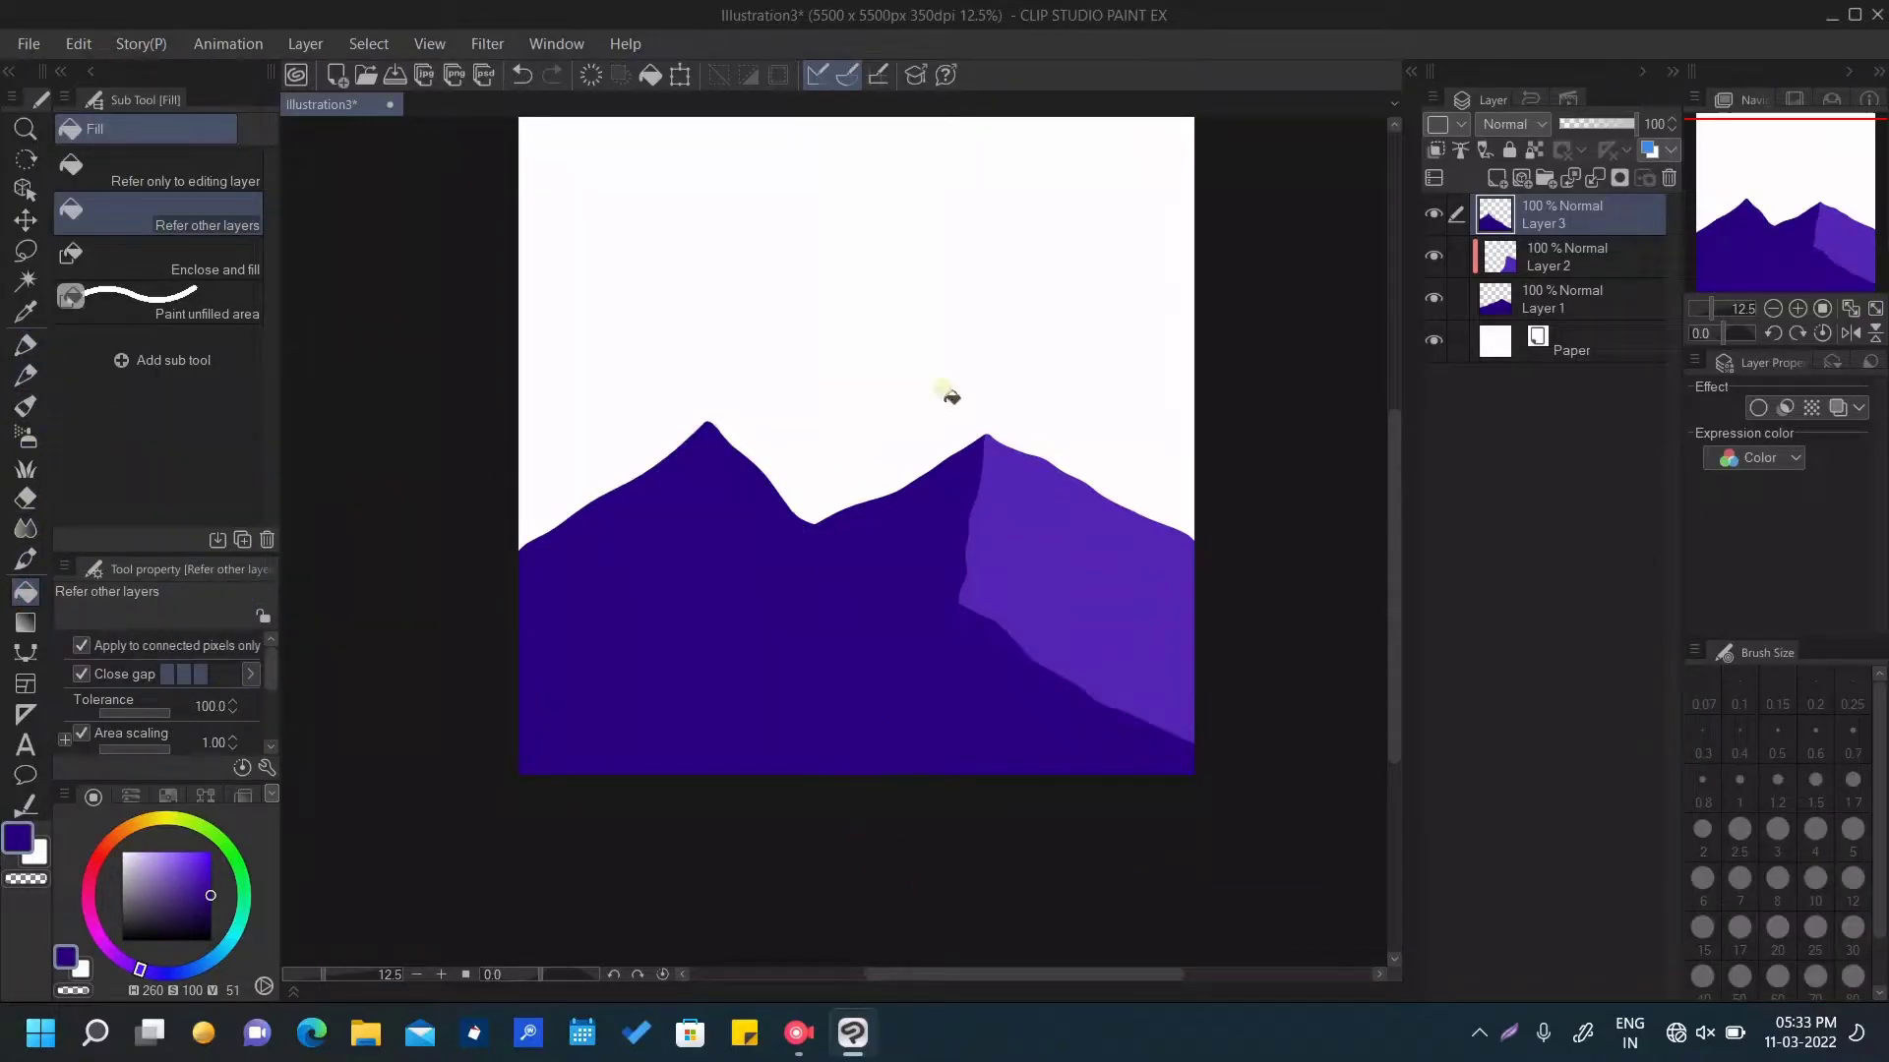
Sample the lighter purple, add a clipped layer, and draw a shading line down the left peak
click(1571, 264)
alt+click(1068, 549)
click(1496, 178)
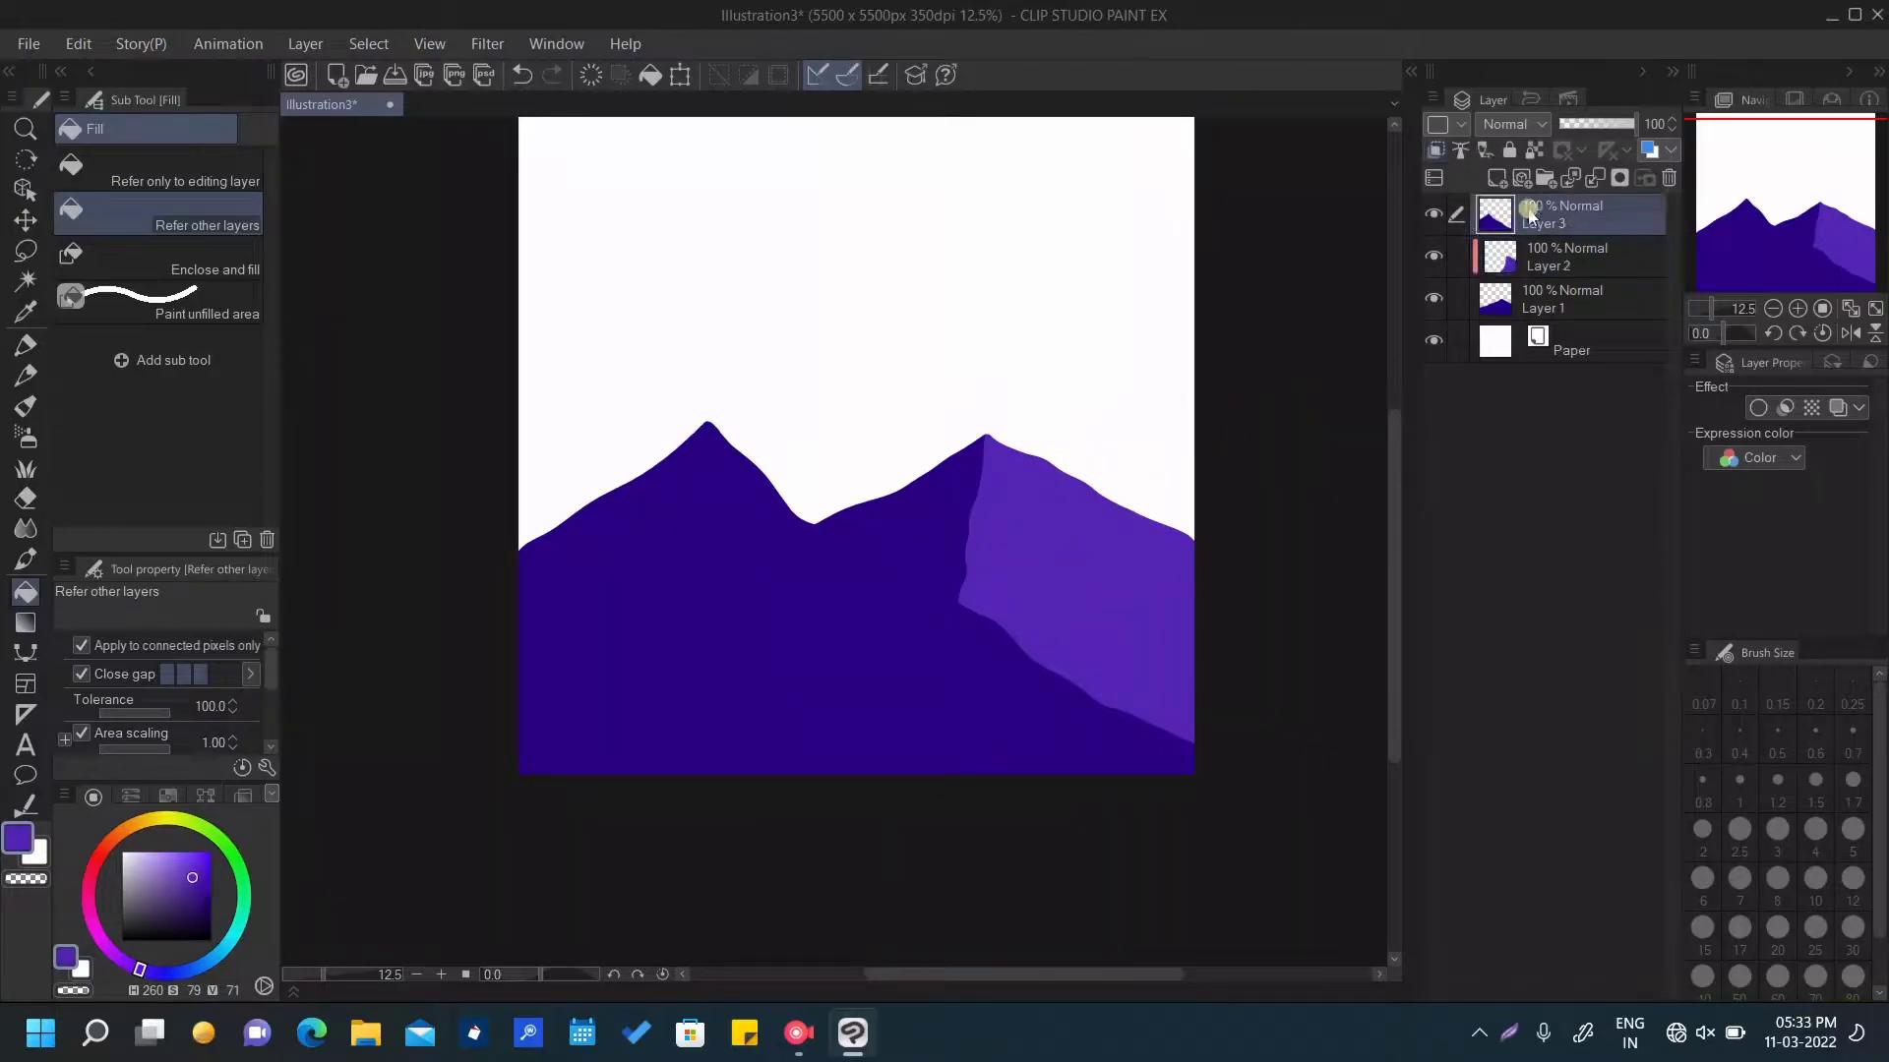
click(1434, 150)
click(26, 345)
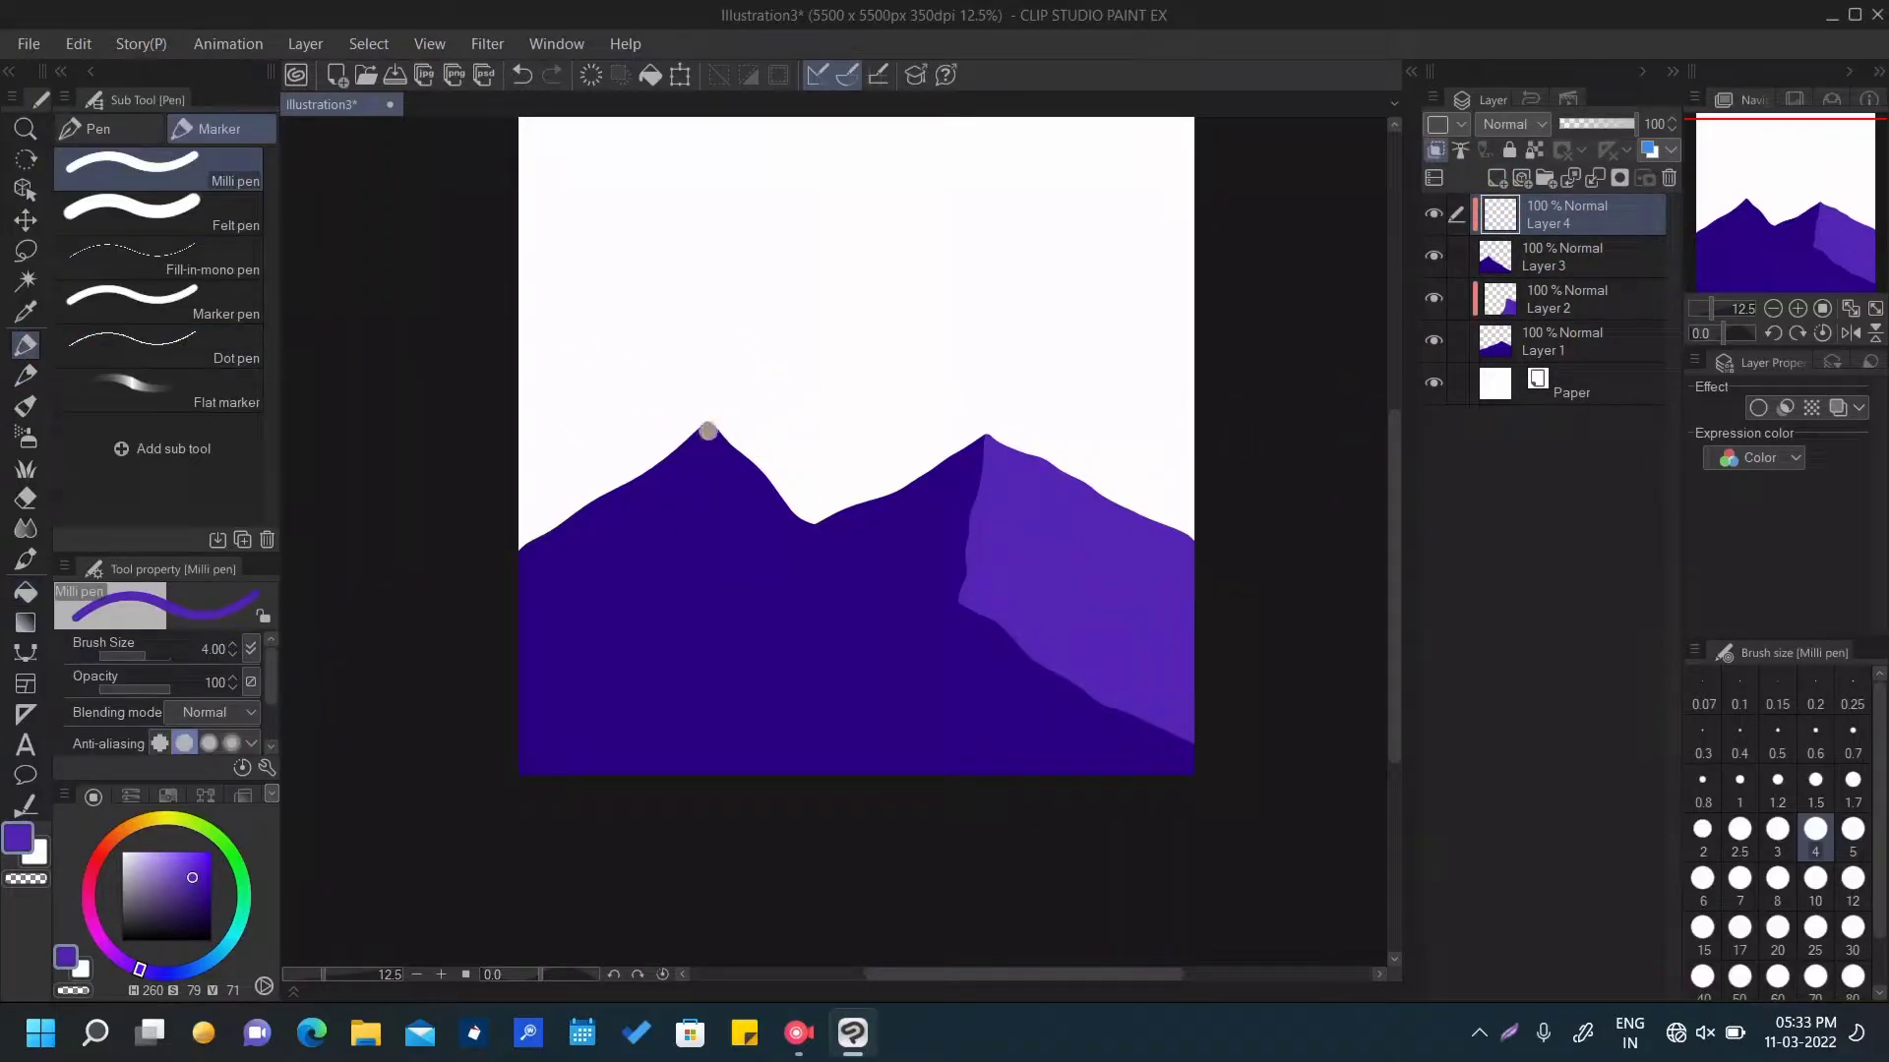
drag(532, 795, 685, 532)
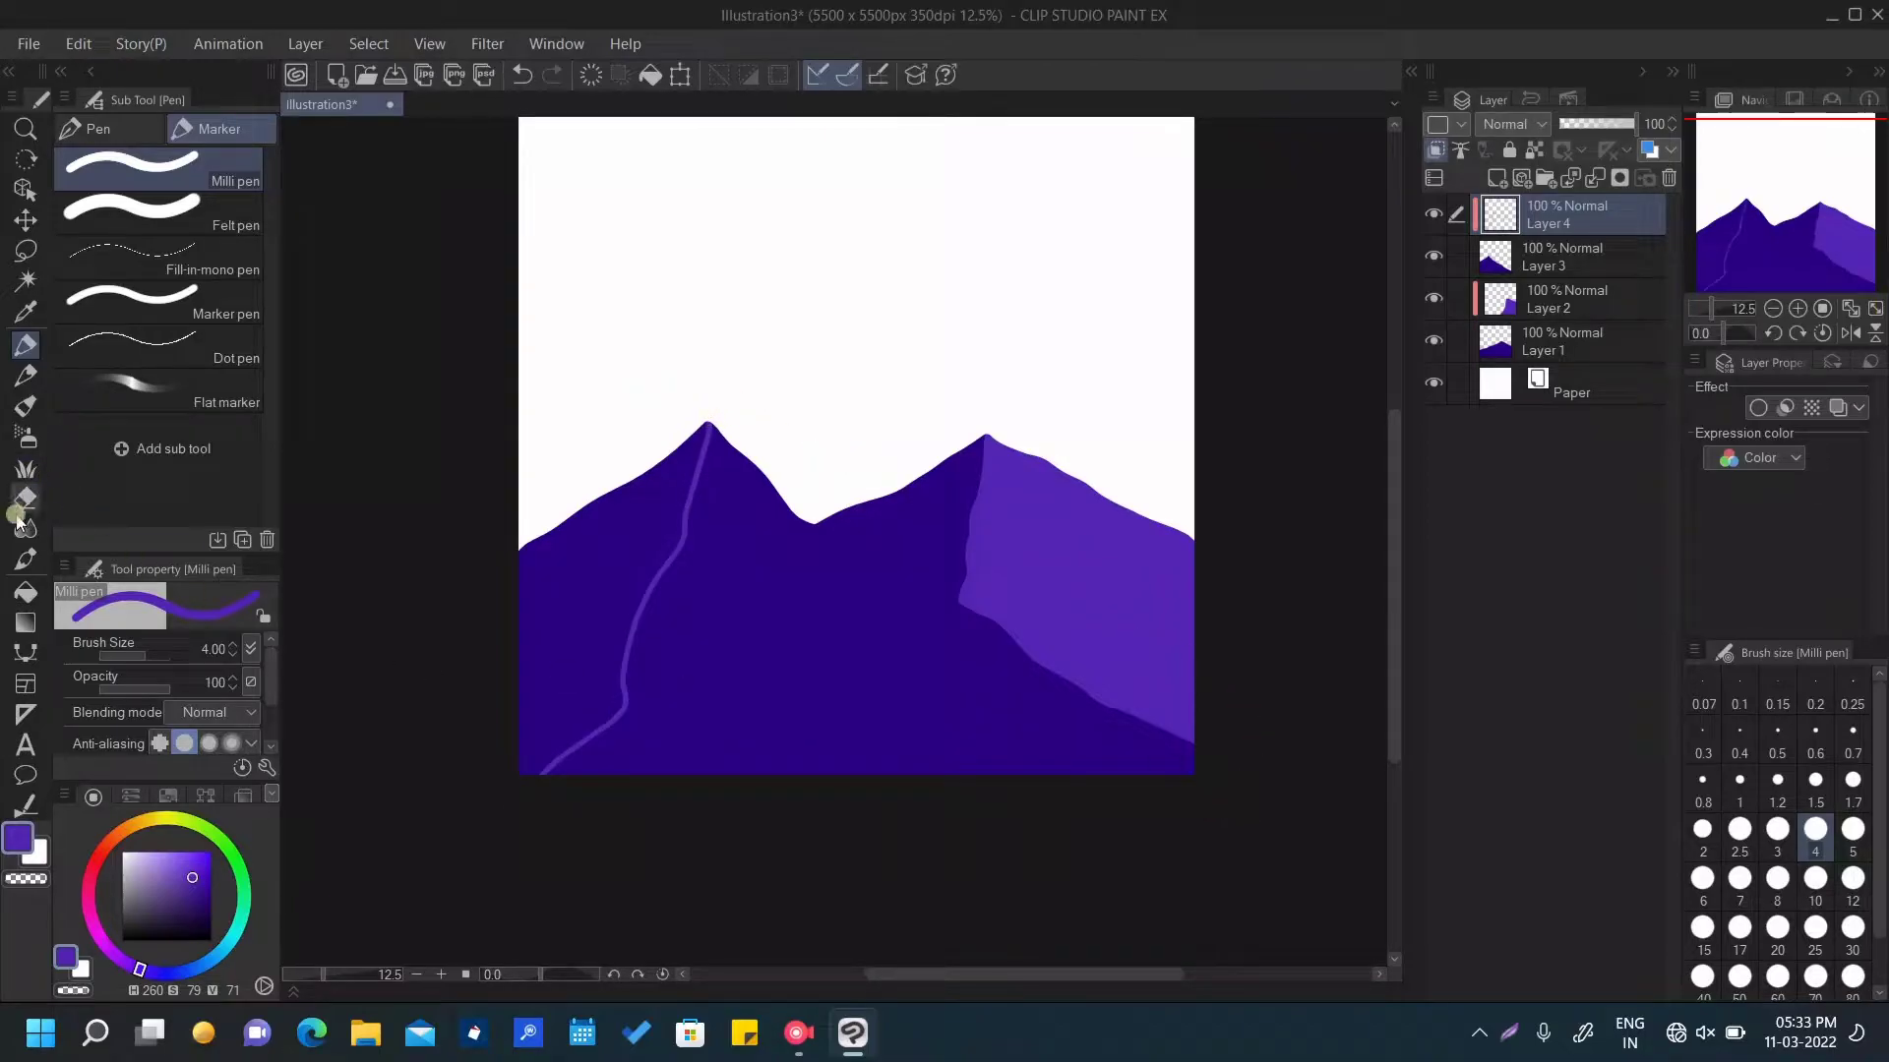
click(26, 591)
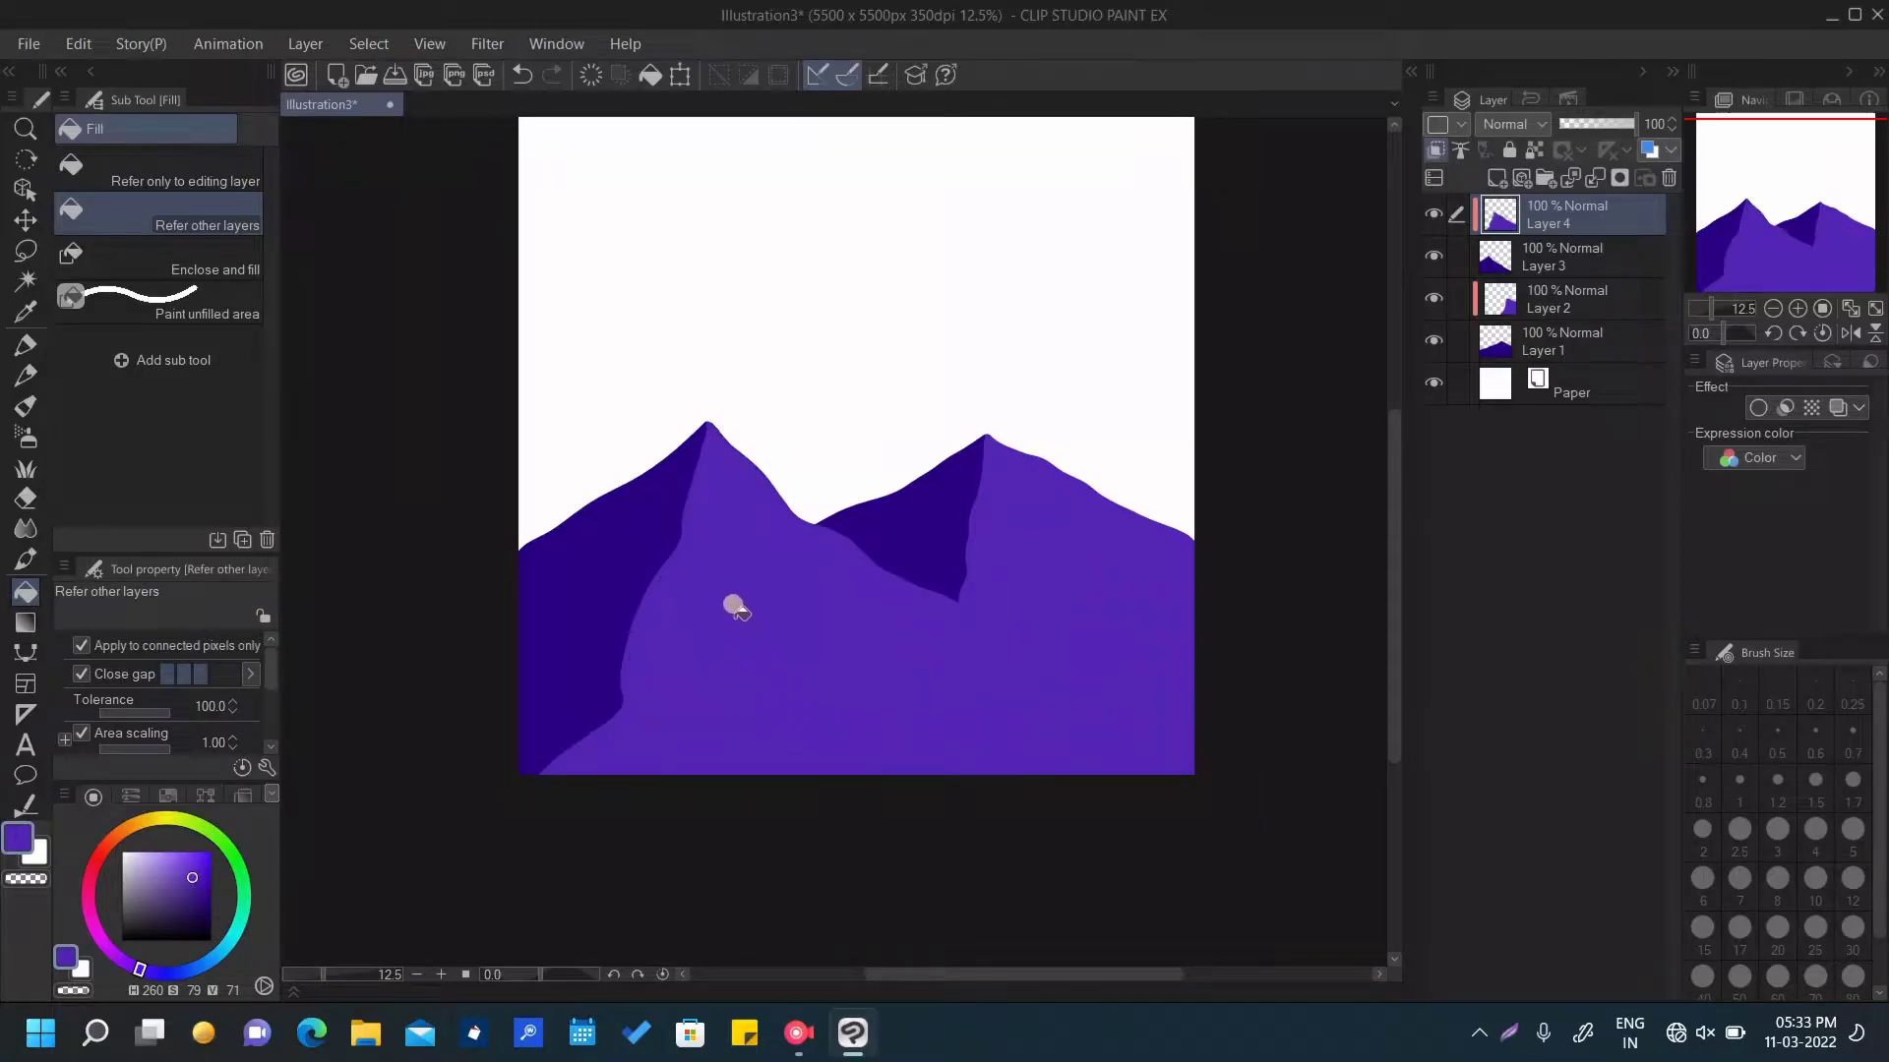
Add a new layer and pick a darker purple swatch from the colour set palette
click(1497, 178)
click(129, 796)
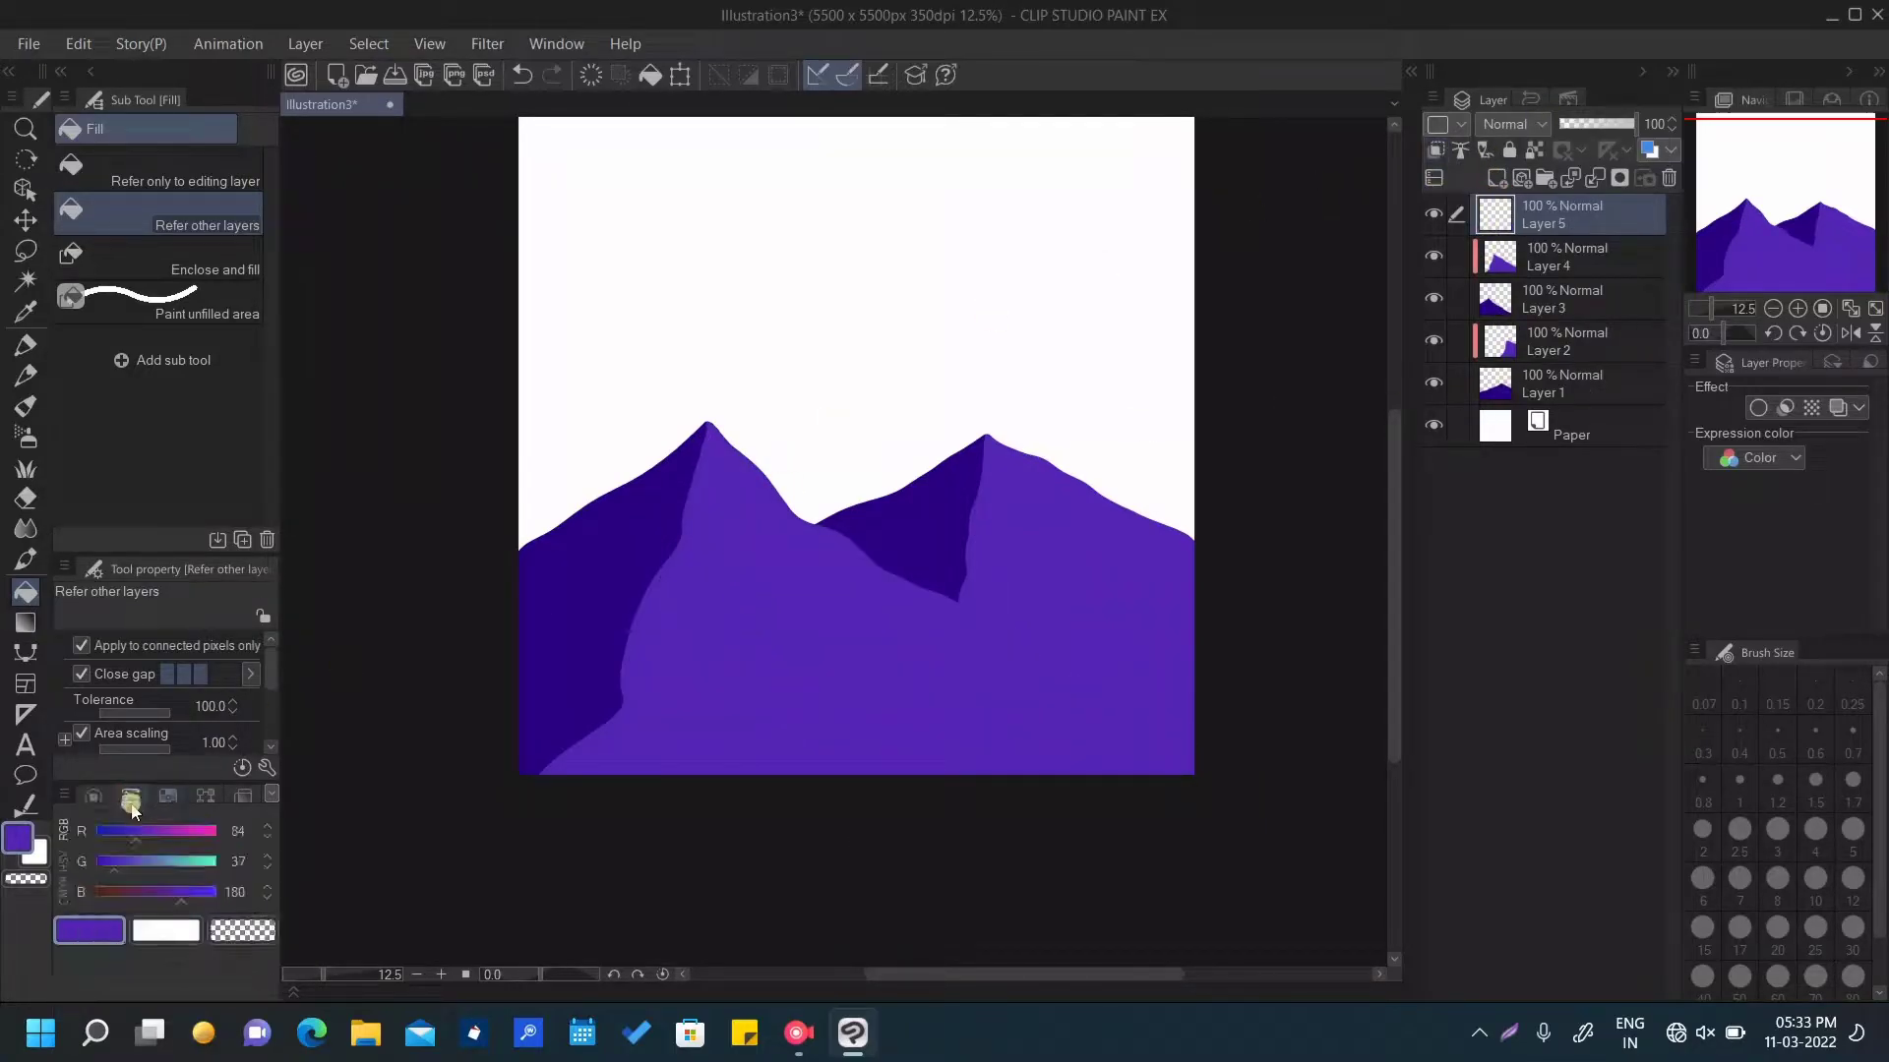
click(167, 796)
click(205, 796)
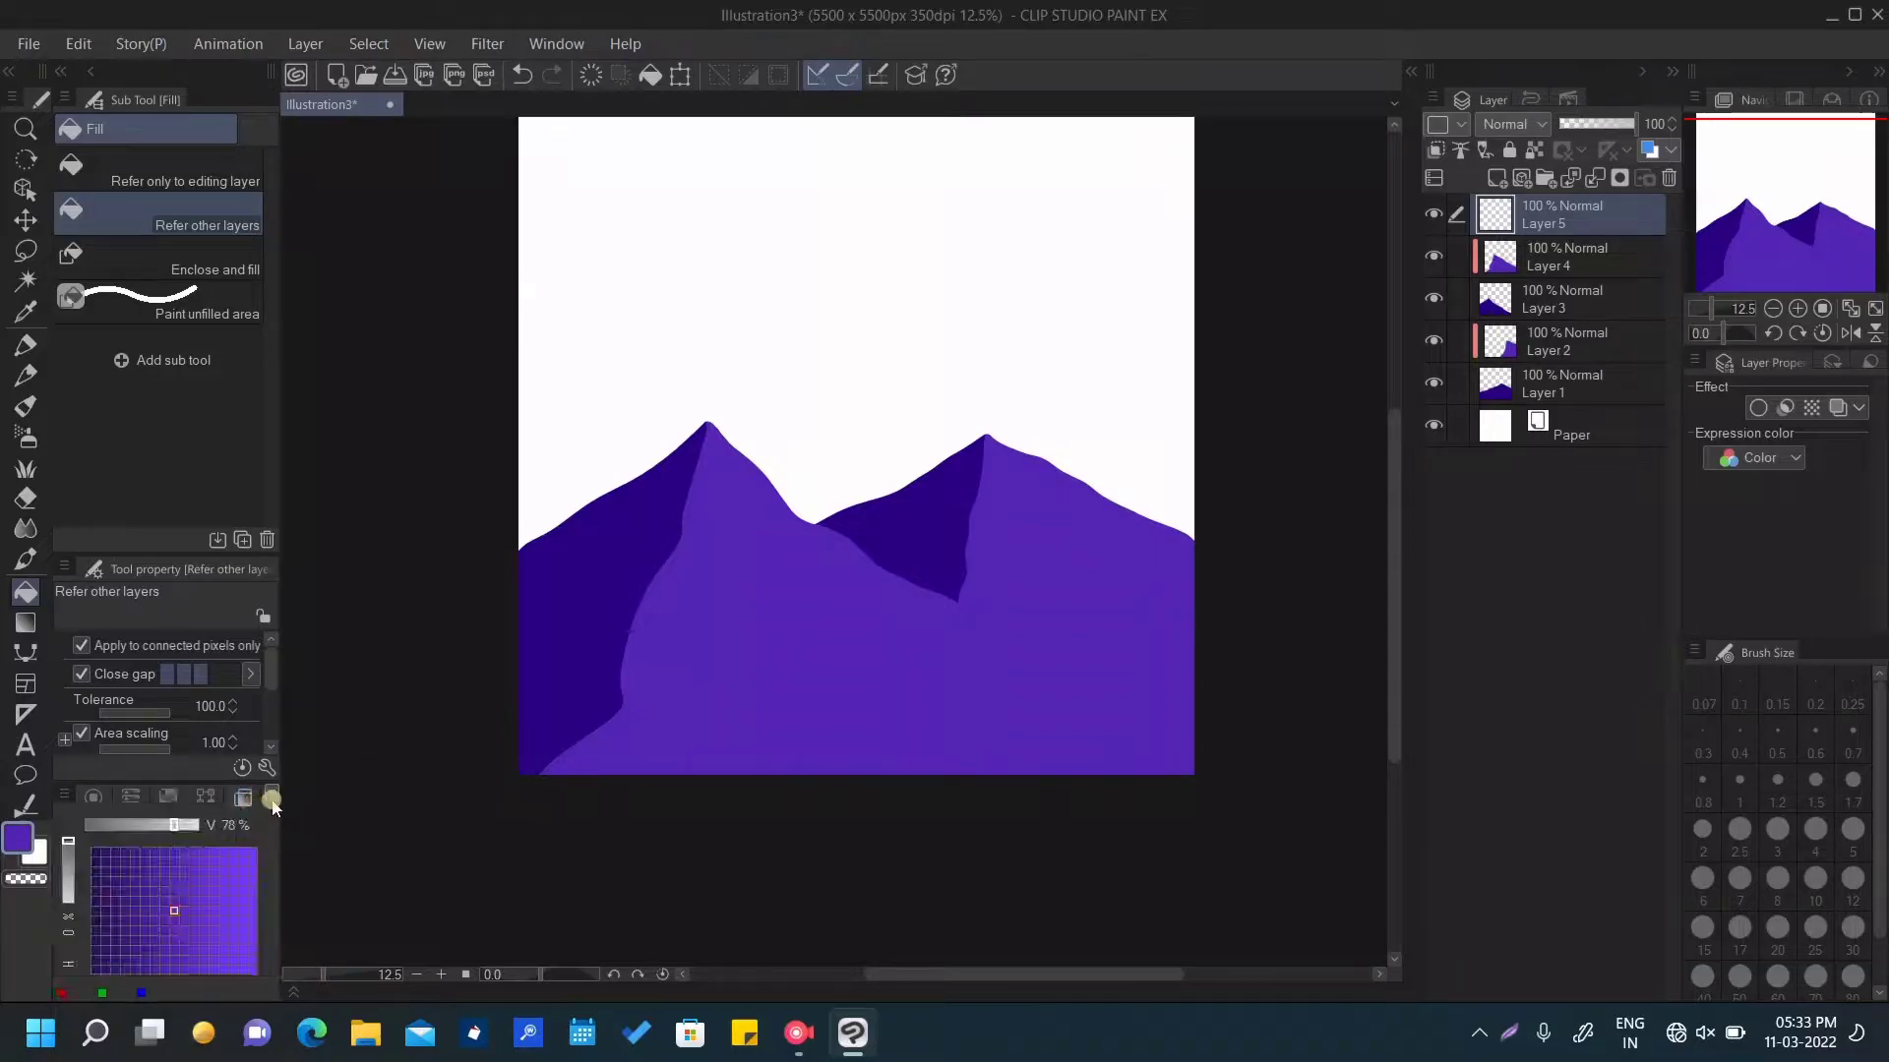
click(271, 795)
click(343, 910)
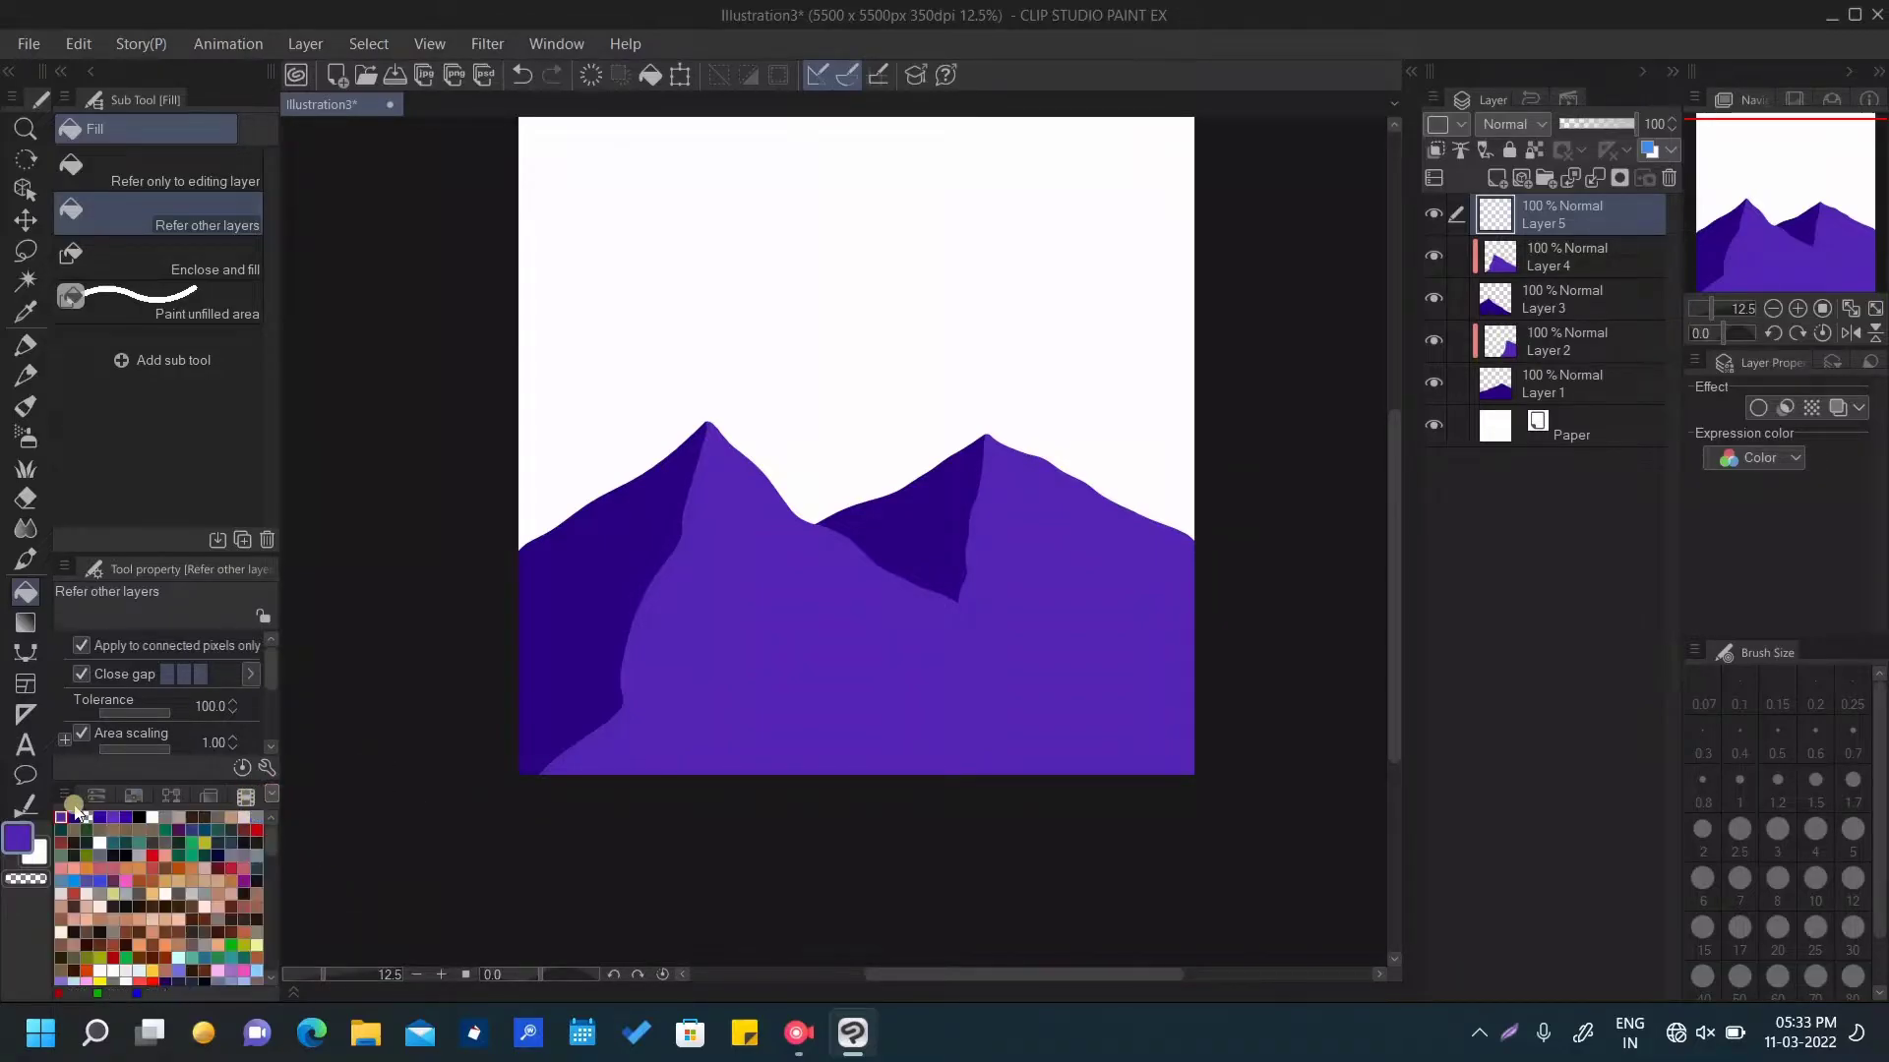
click(99, 818)
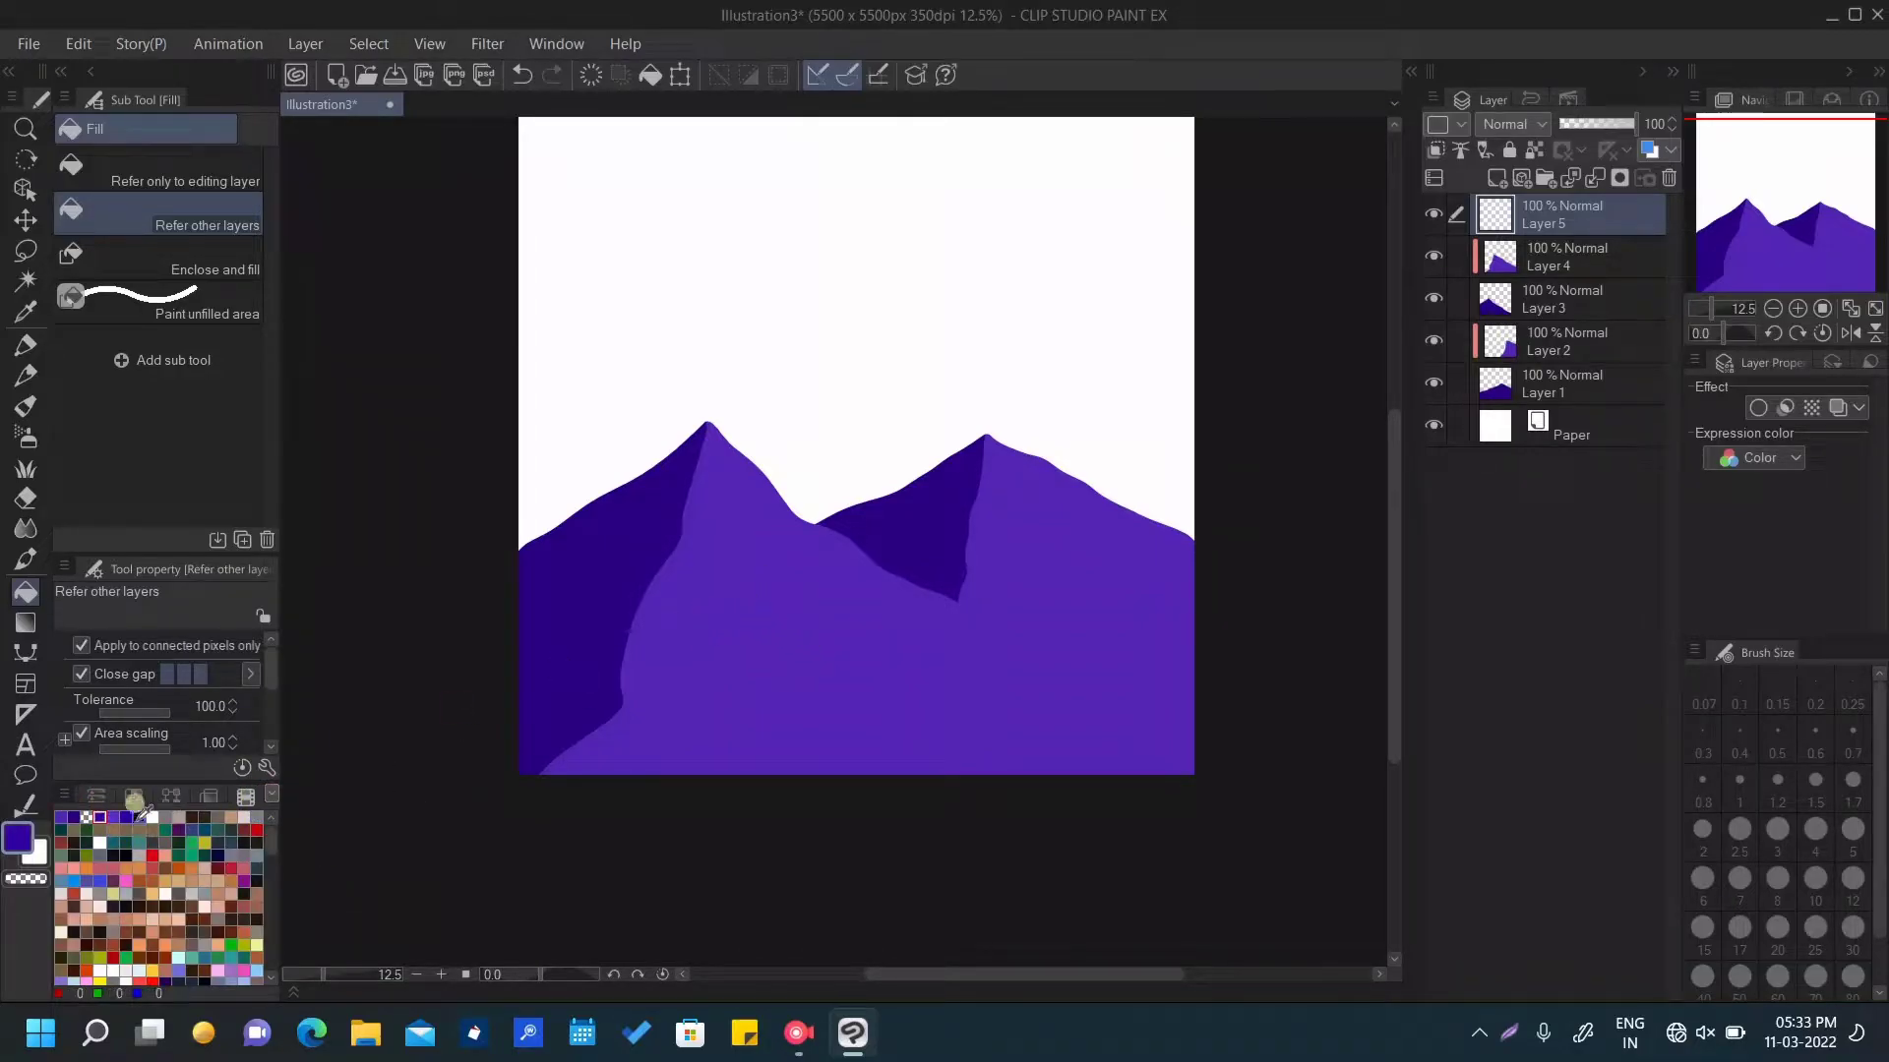
click(126, 817)
Attempt the foothill ridge outline and fill, undoing the unsatisfactory tries
click(25, 345)
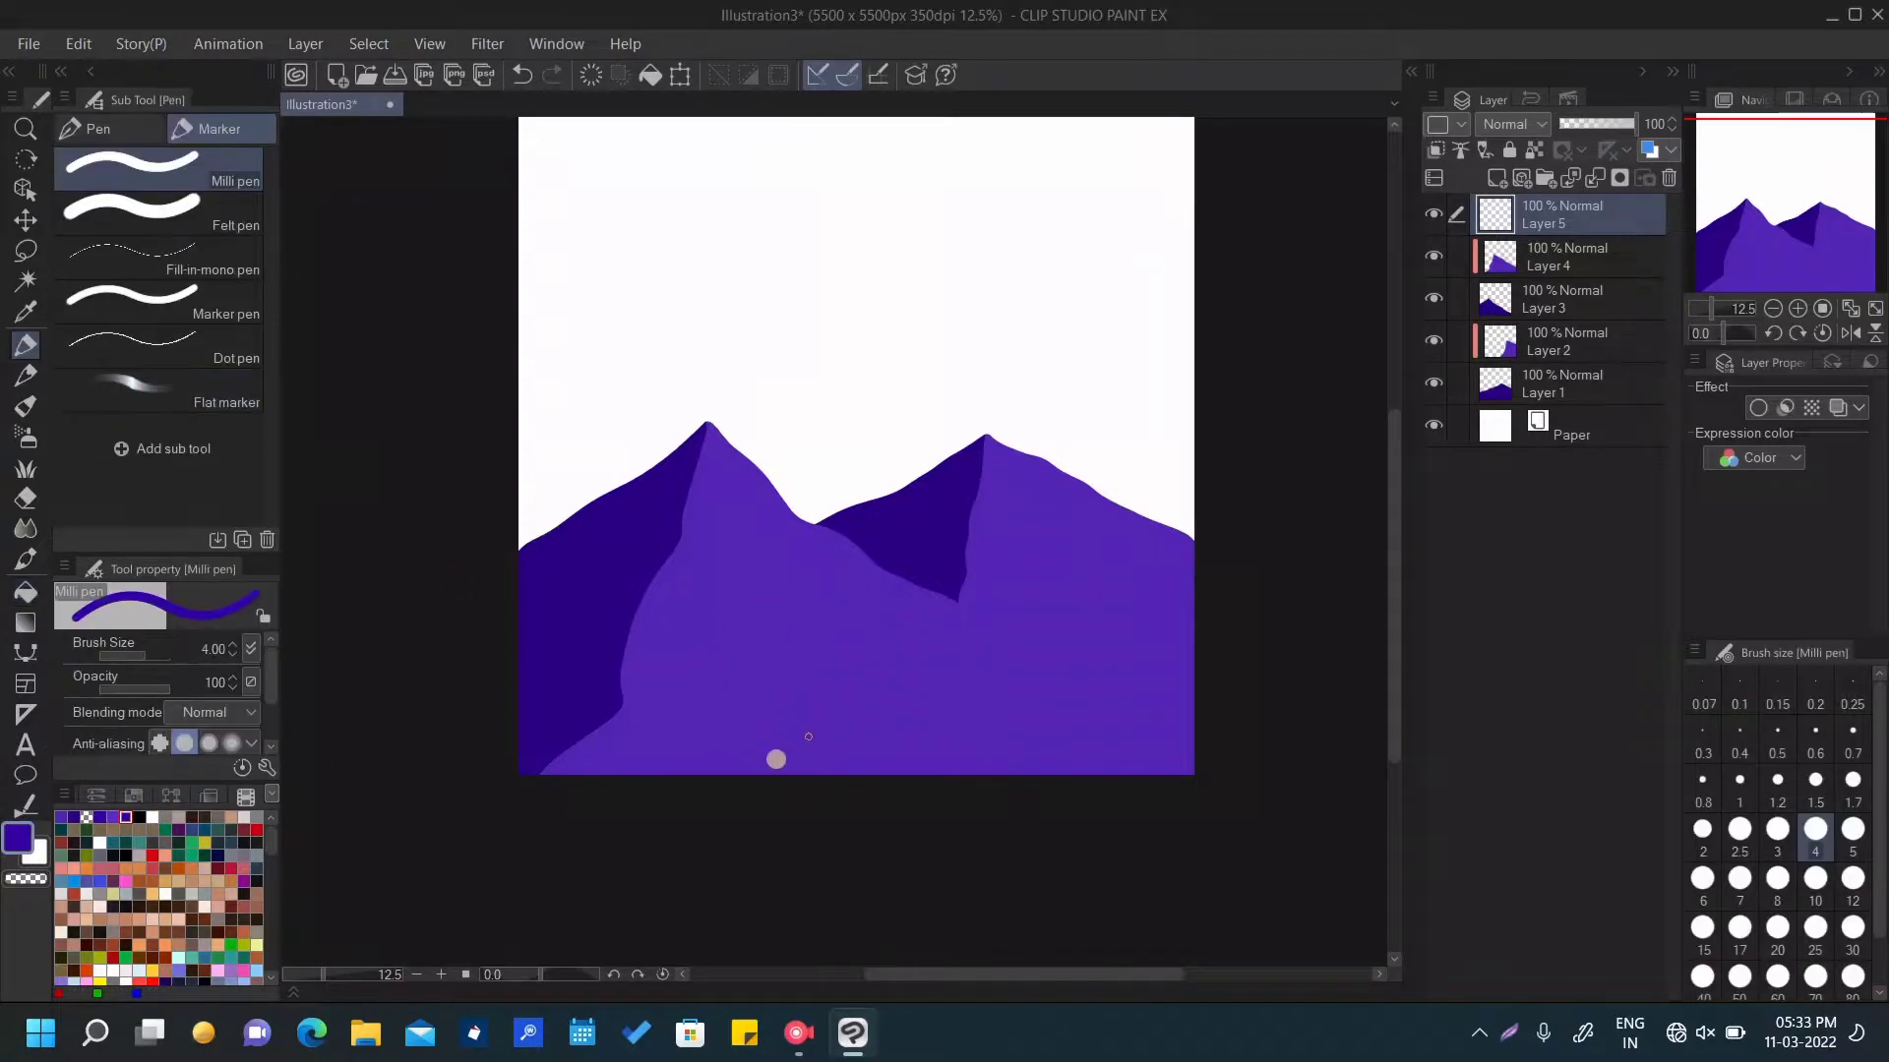
drag(654, 780, 836, 660)
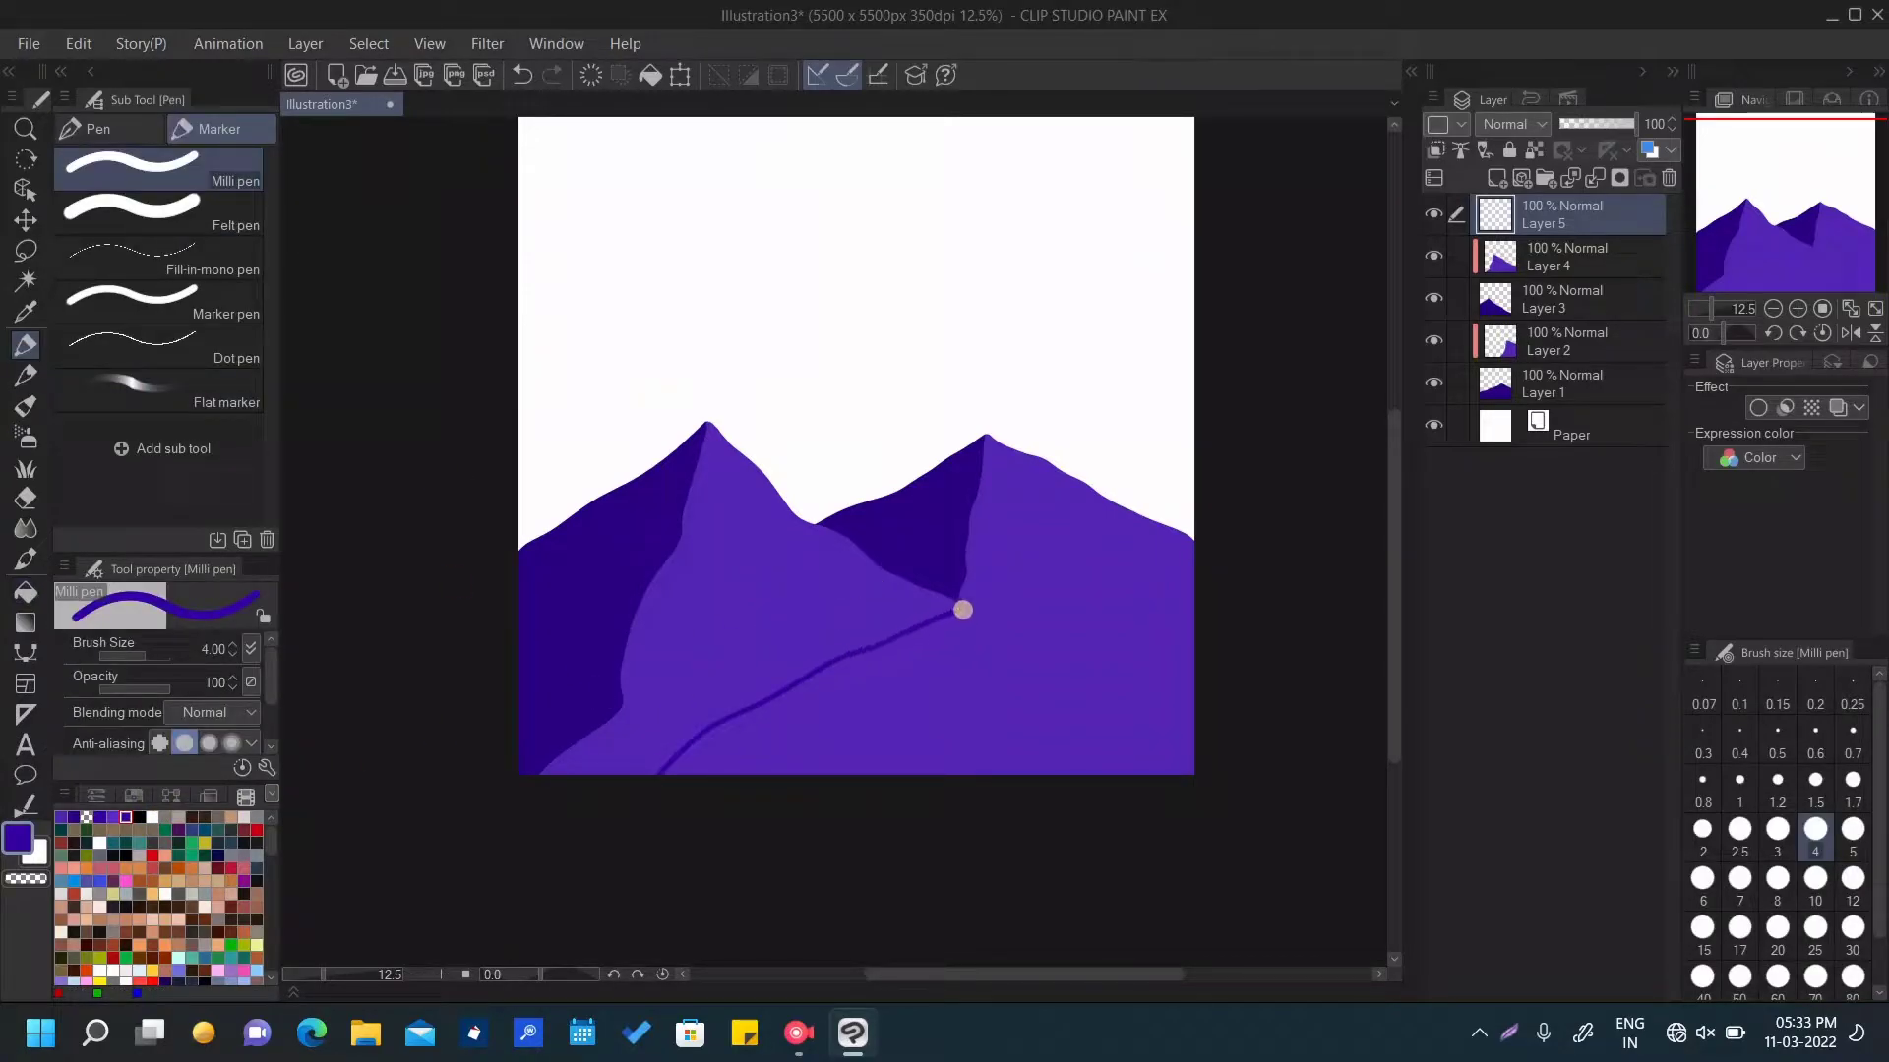
key(ctrl+z)
drag(612, 789, 852, 659)
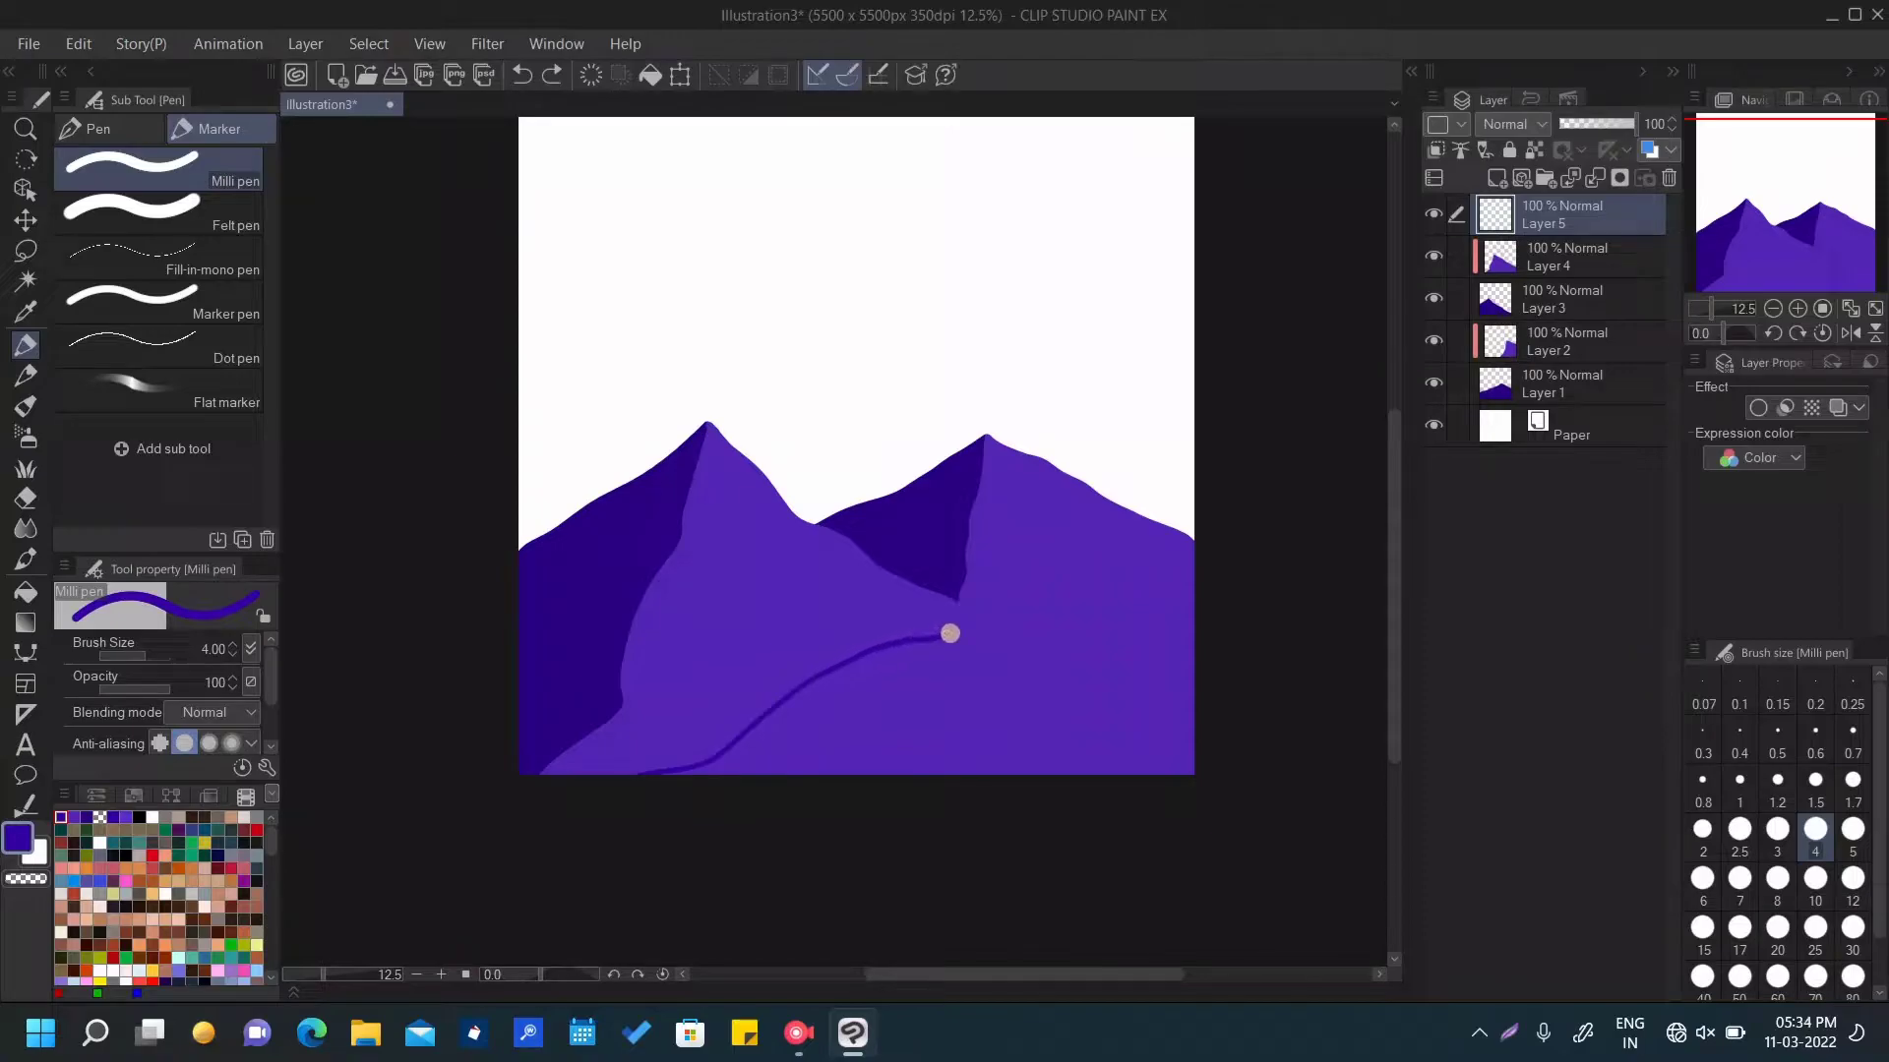
key(ctrl+z)
mouse_move(673, 773)
mouse_down()
mouse_move(986, 633)
mouse_move(1291, 722)
mouse_up()
key(g)
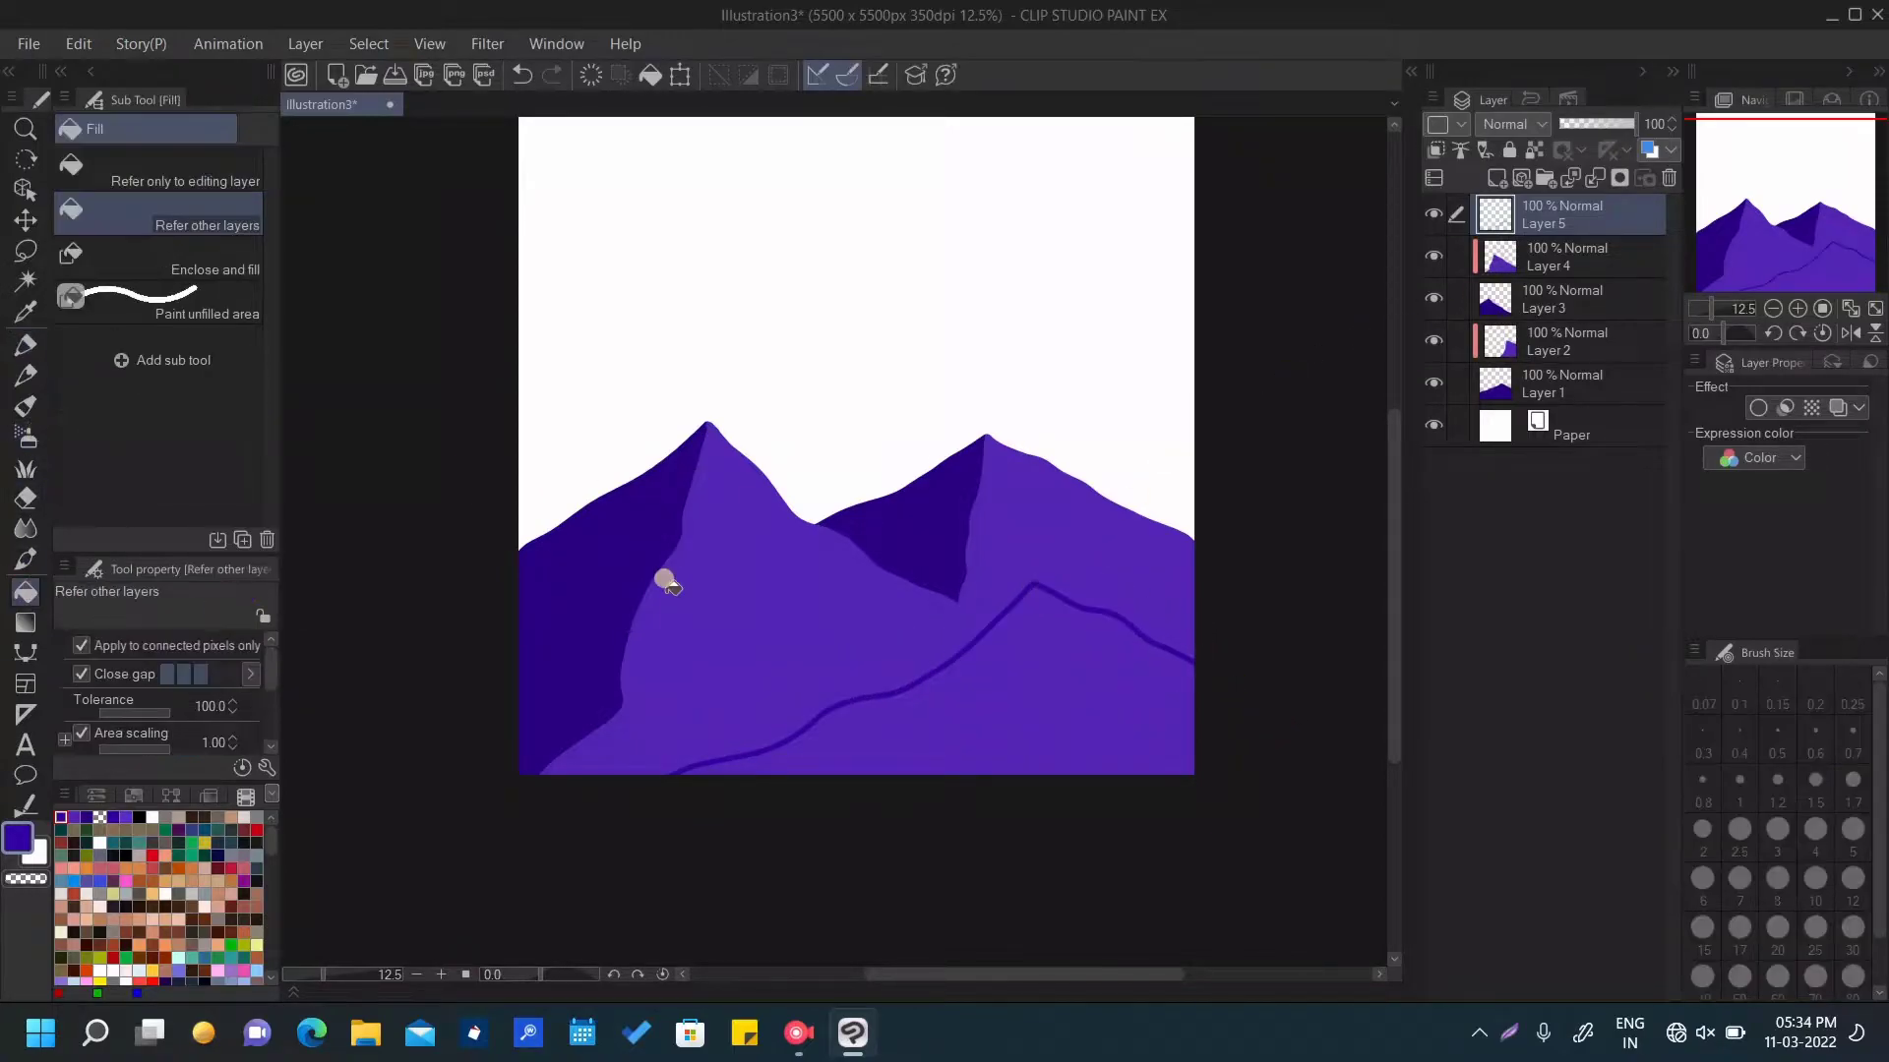
click(975, 763)
key(ctrl+z)
key(ctrl+z)
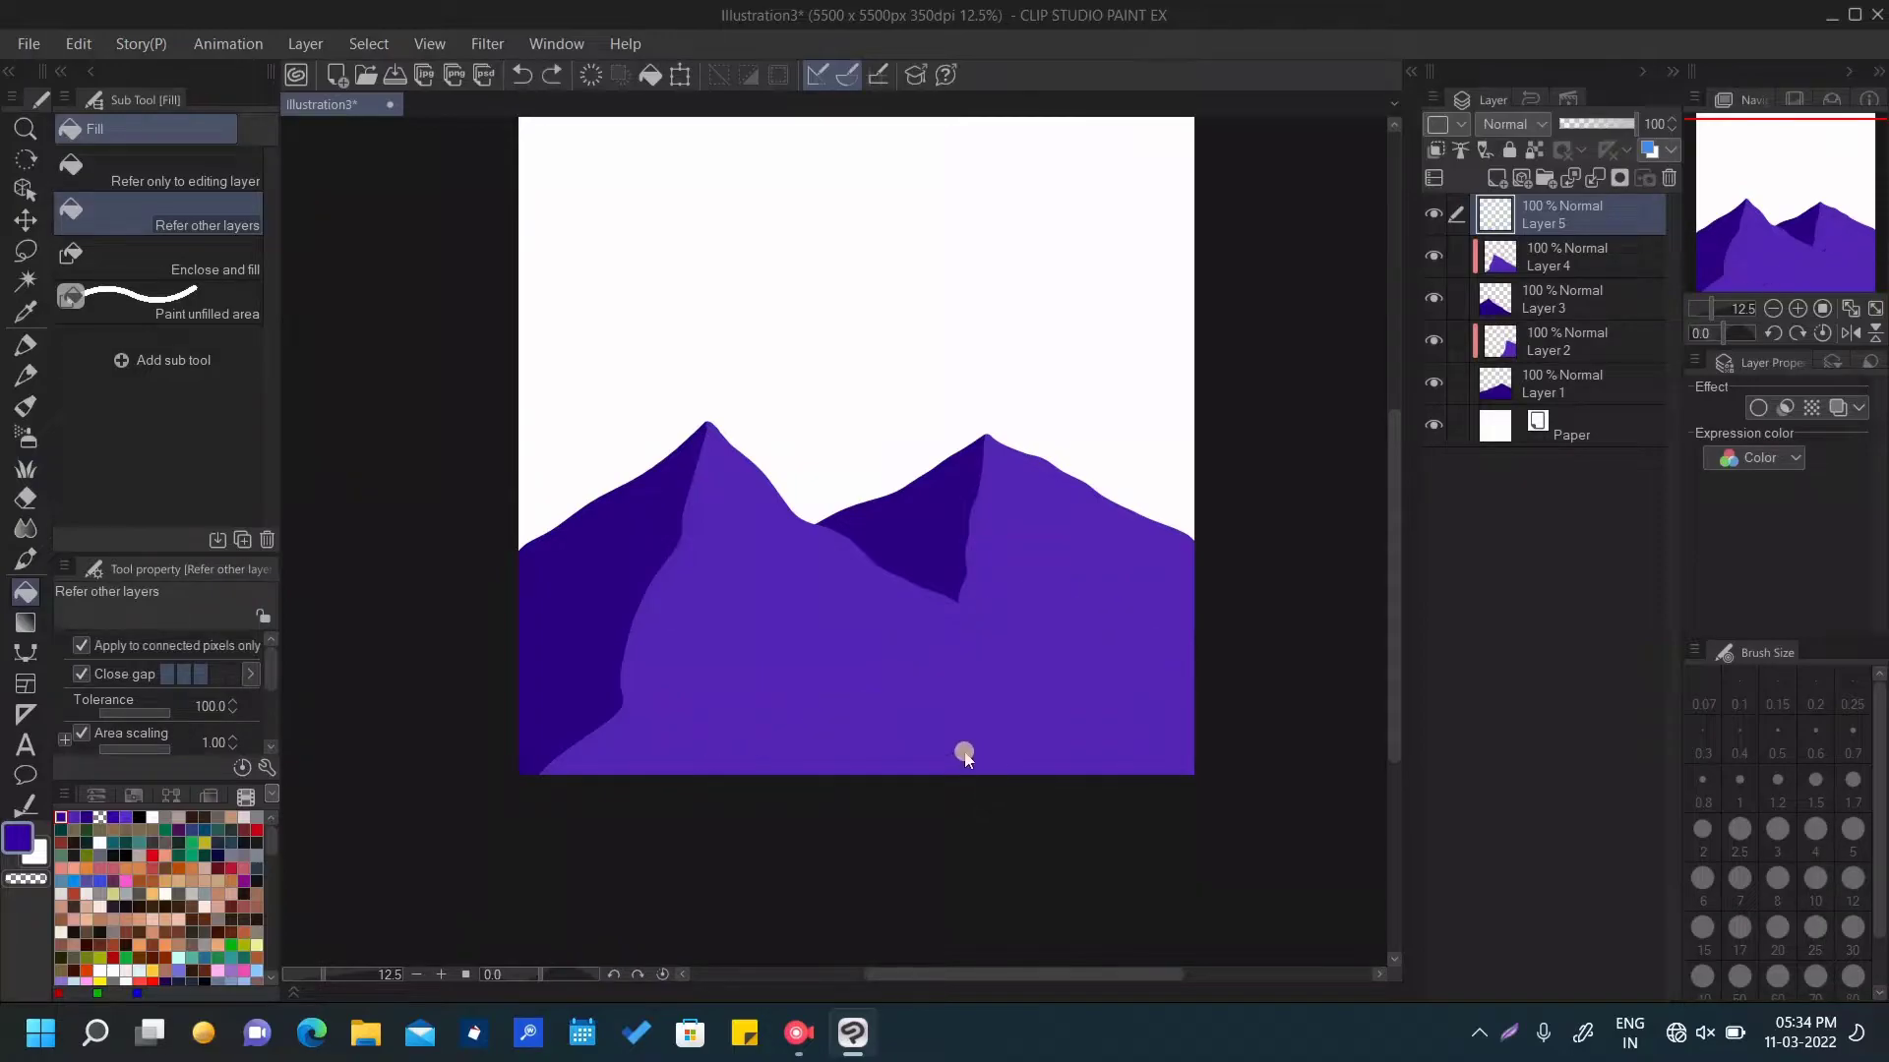
Redraw a foothill ridge rising then dipping right, fill it dark purple, and add a layer
key(p)
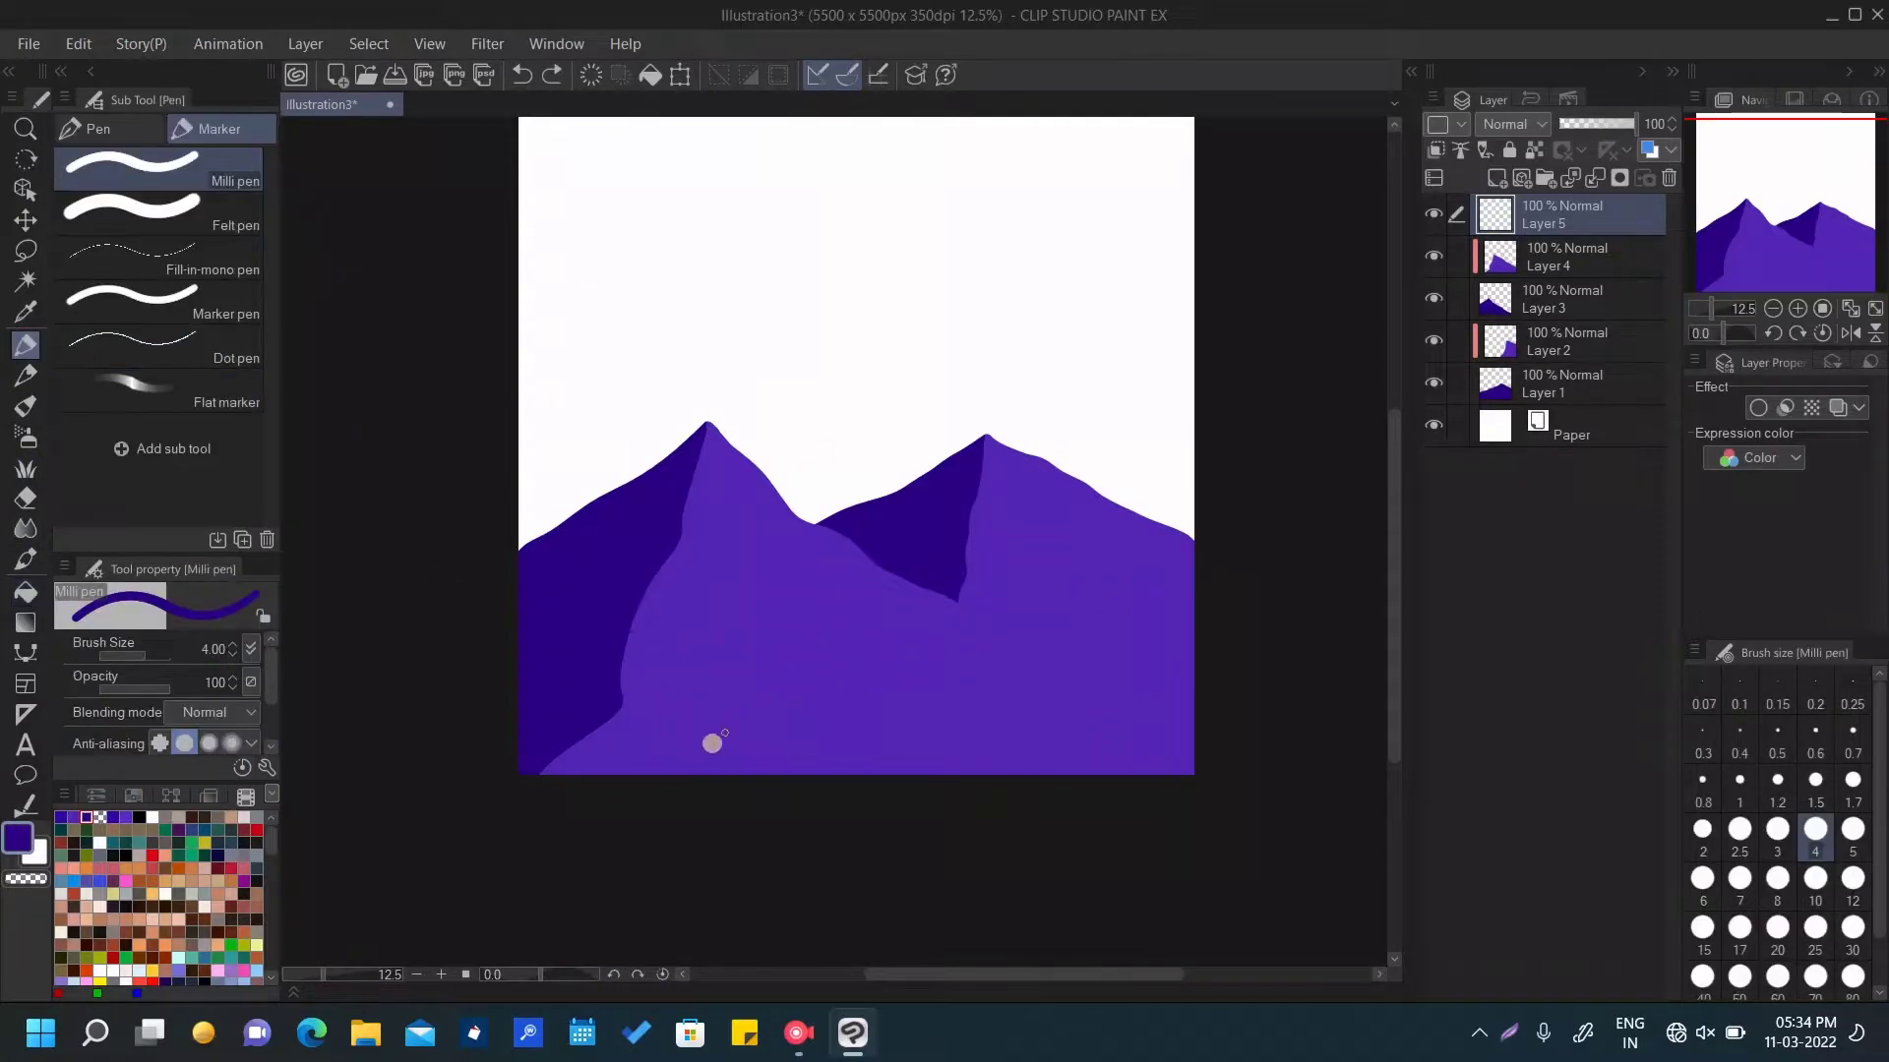
drag(772, 728, 1003, 615)
key(ctrl+z)
drag(674, 776, 1192, 686)
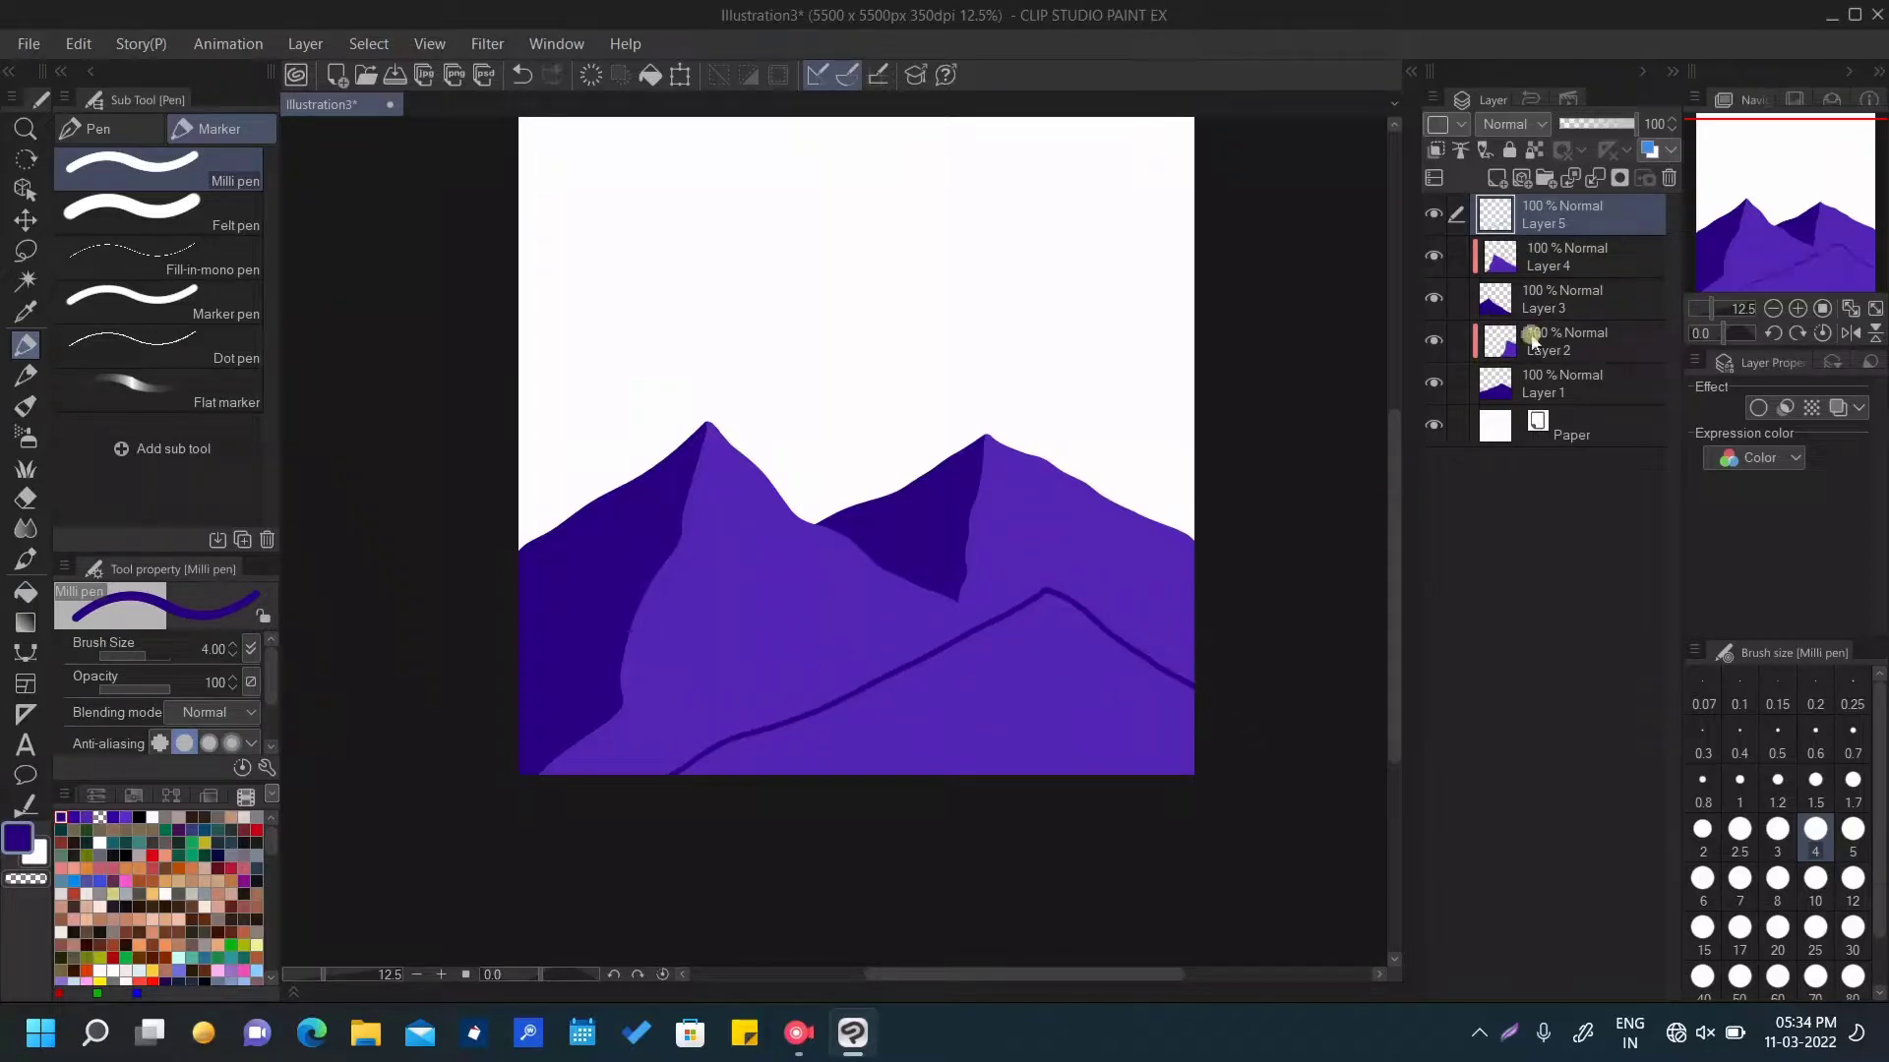
key(g)
click(1082, 745)
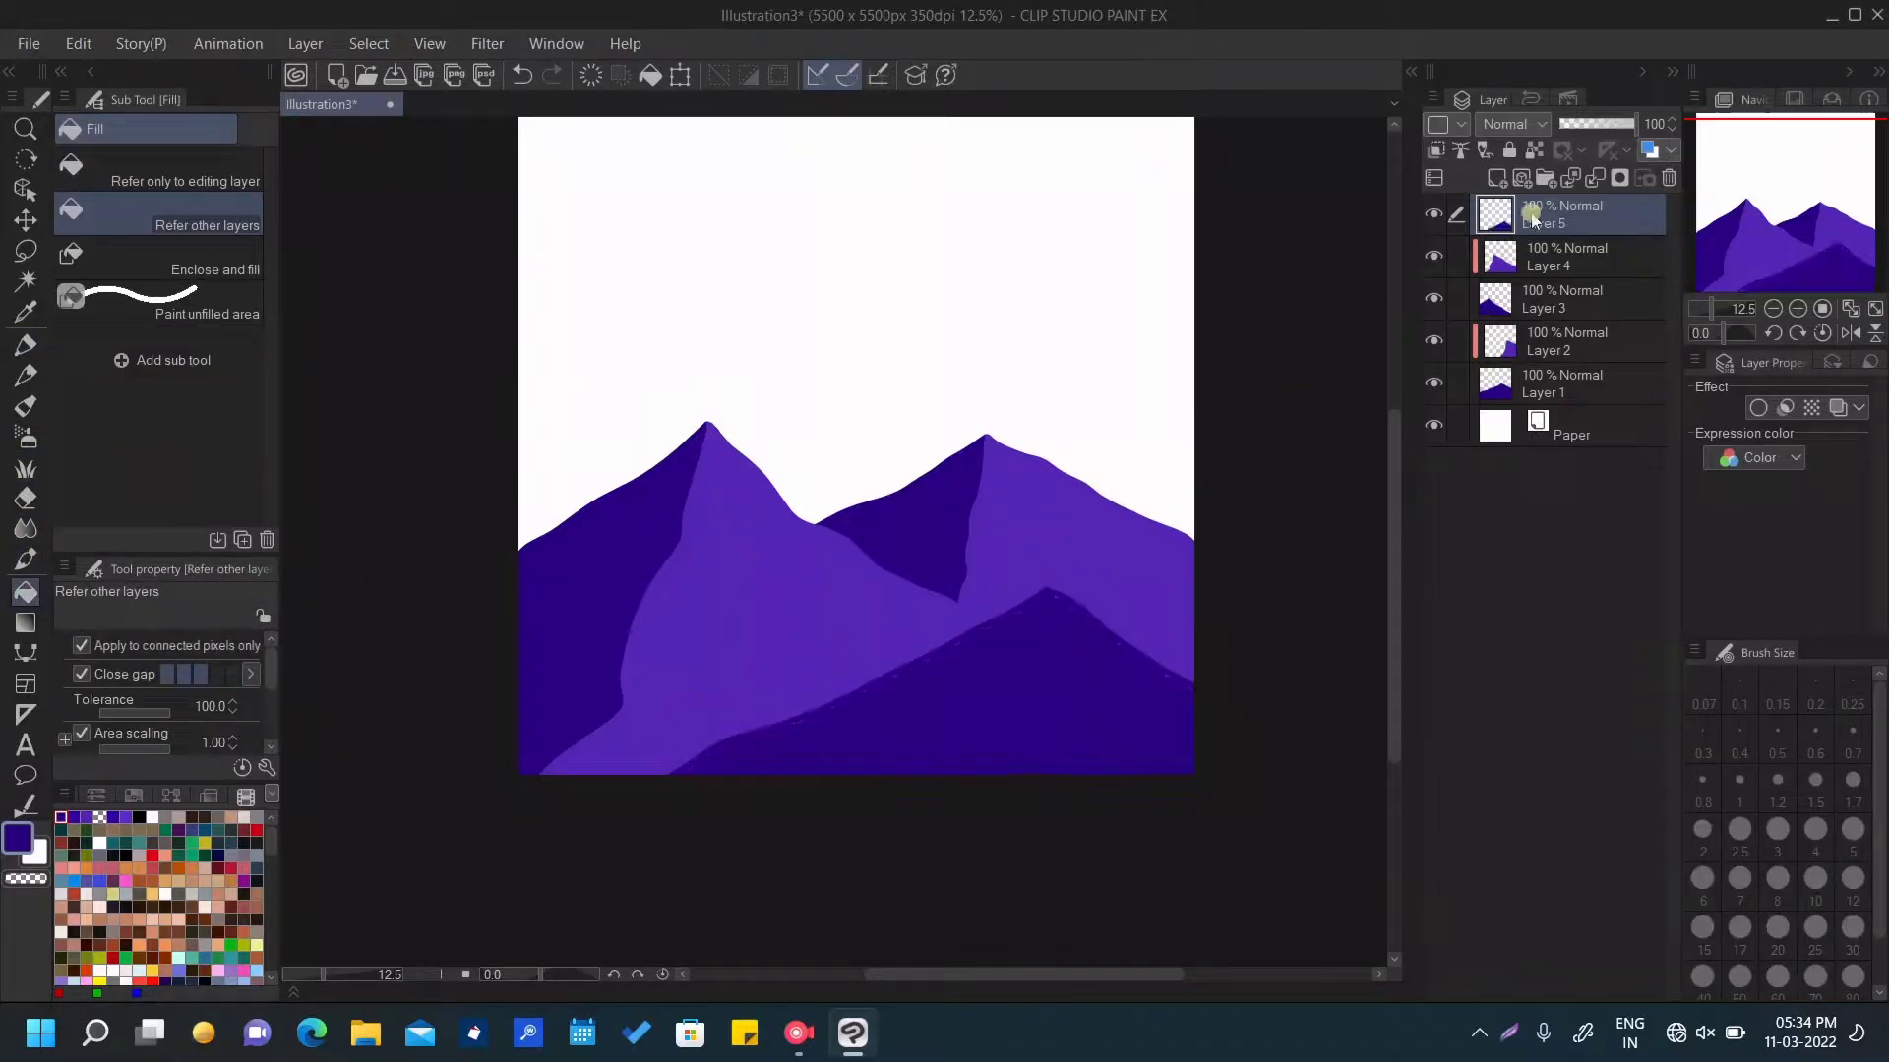
click(1496, 178)
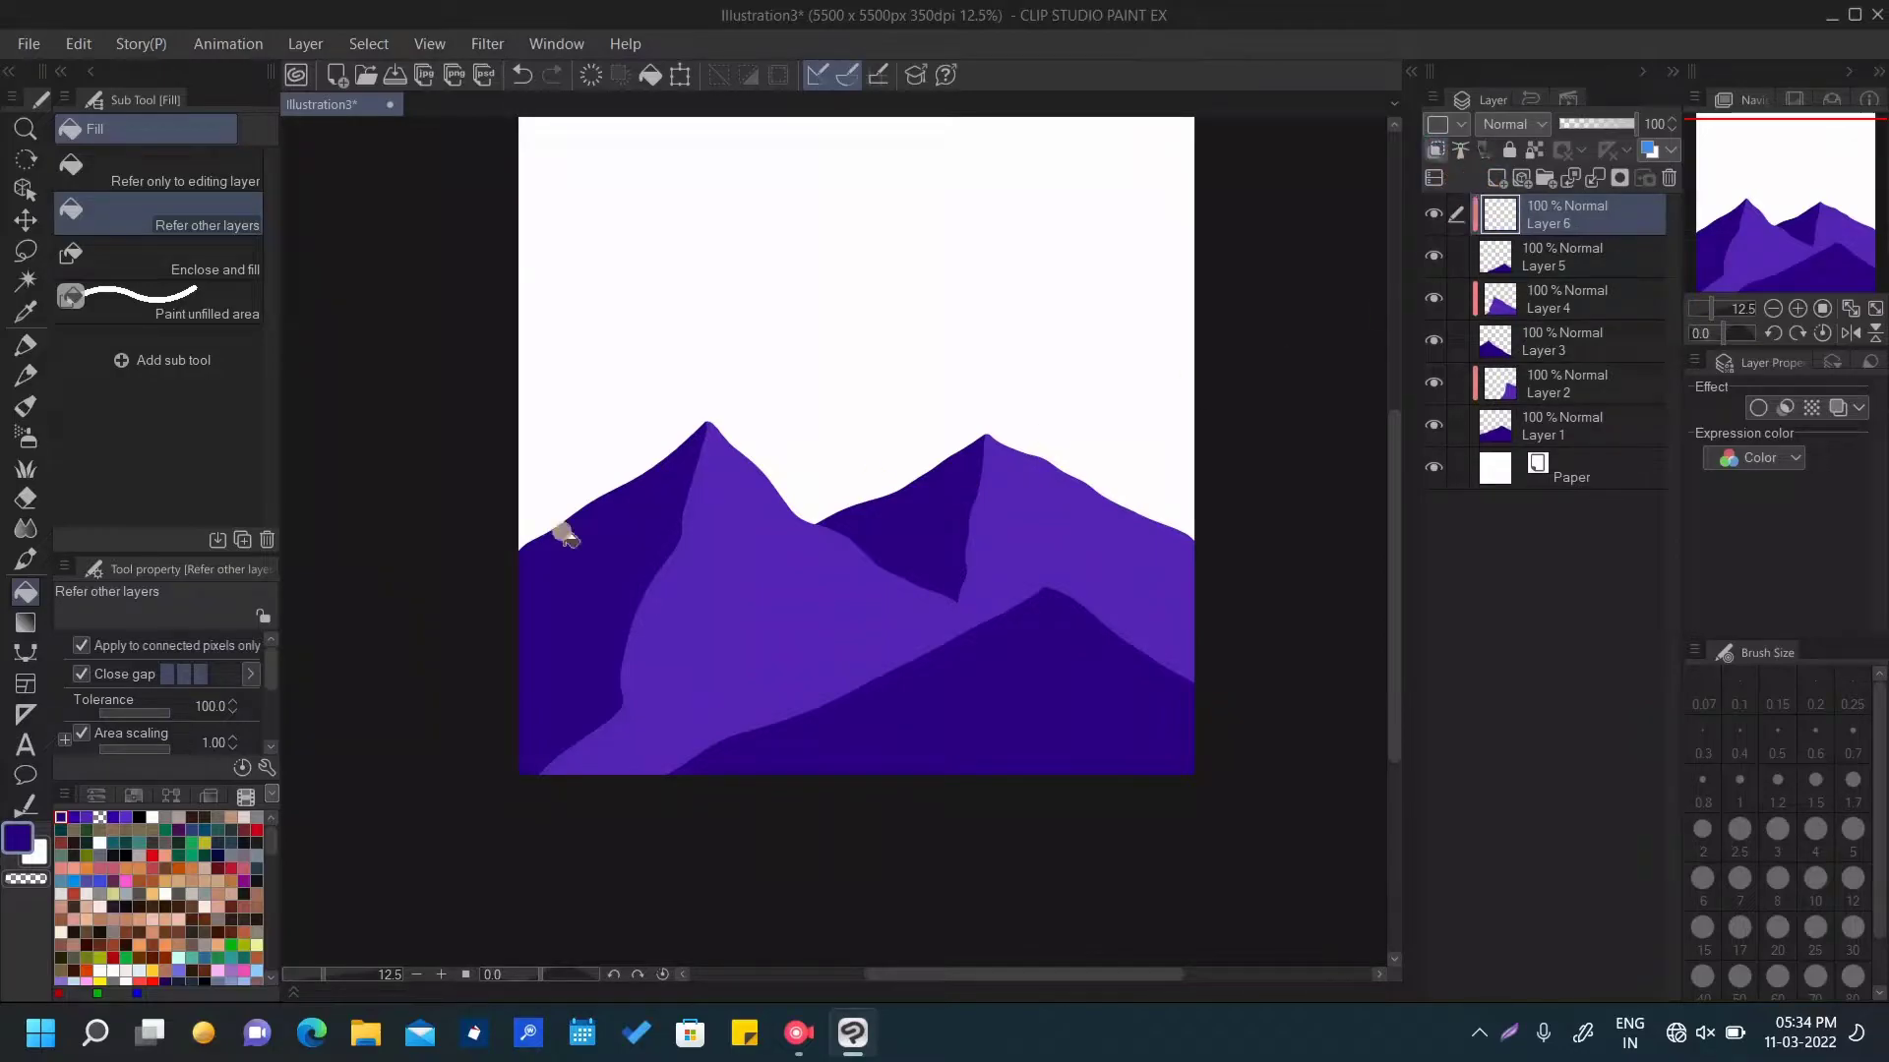
On Layer 6, draw a curved ridge up the front mountain and fill its right side lighter purple
click(26, 343)
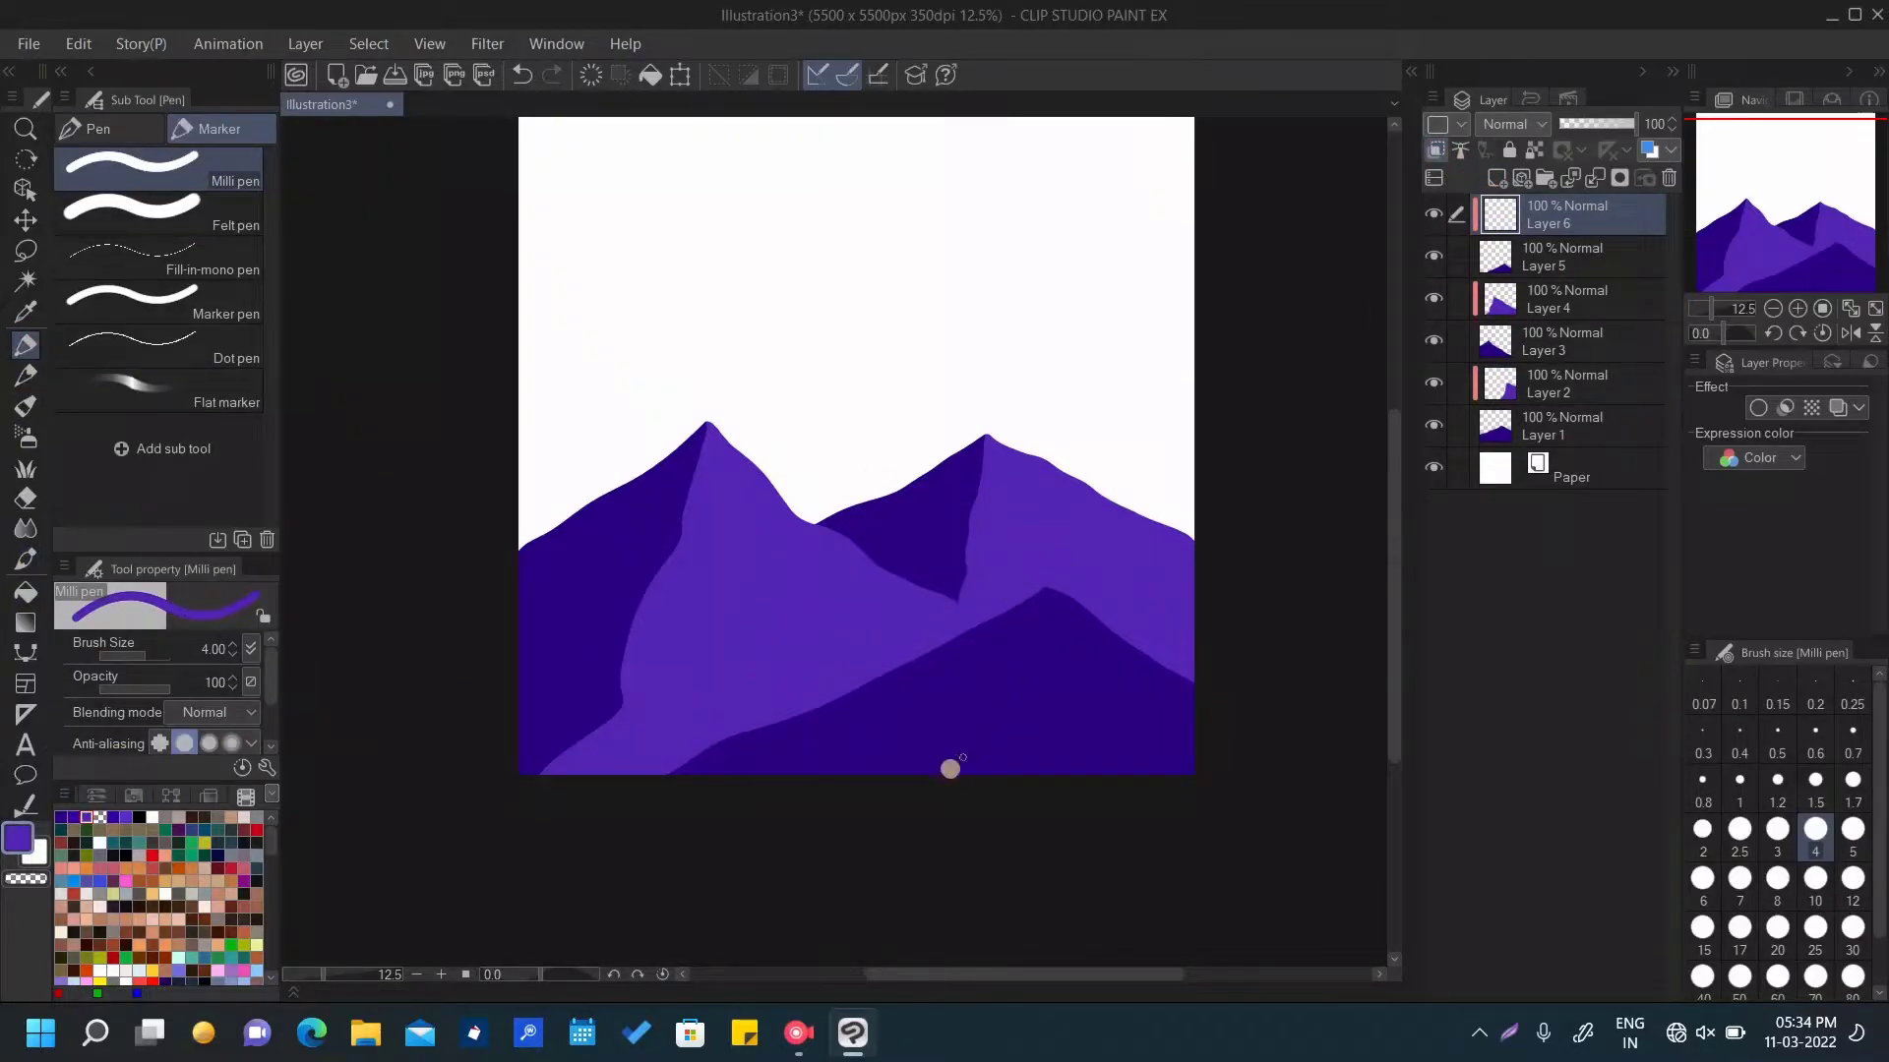
drag(1033, 774, 1080, 703)
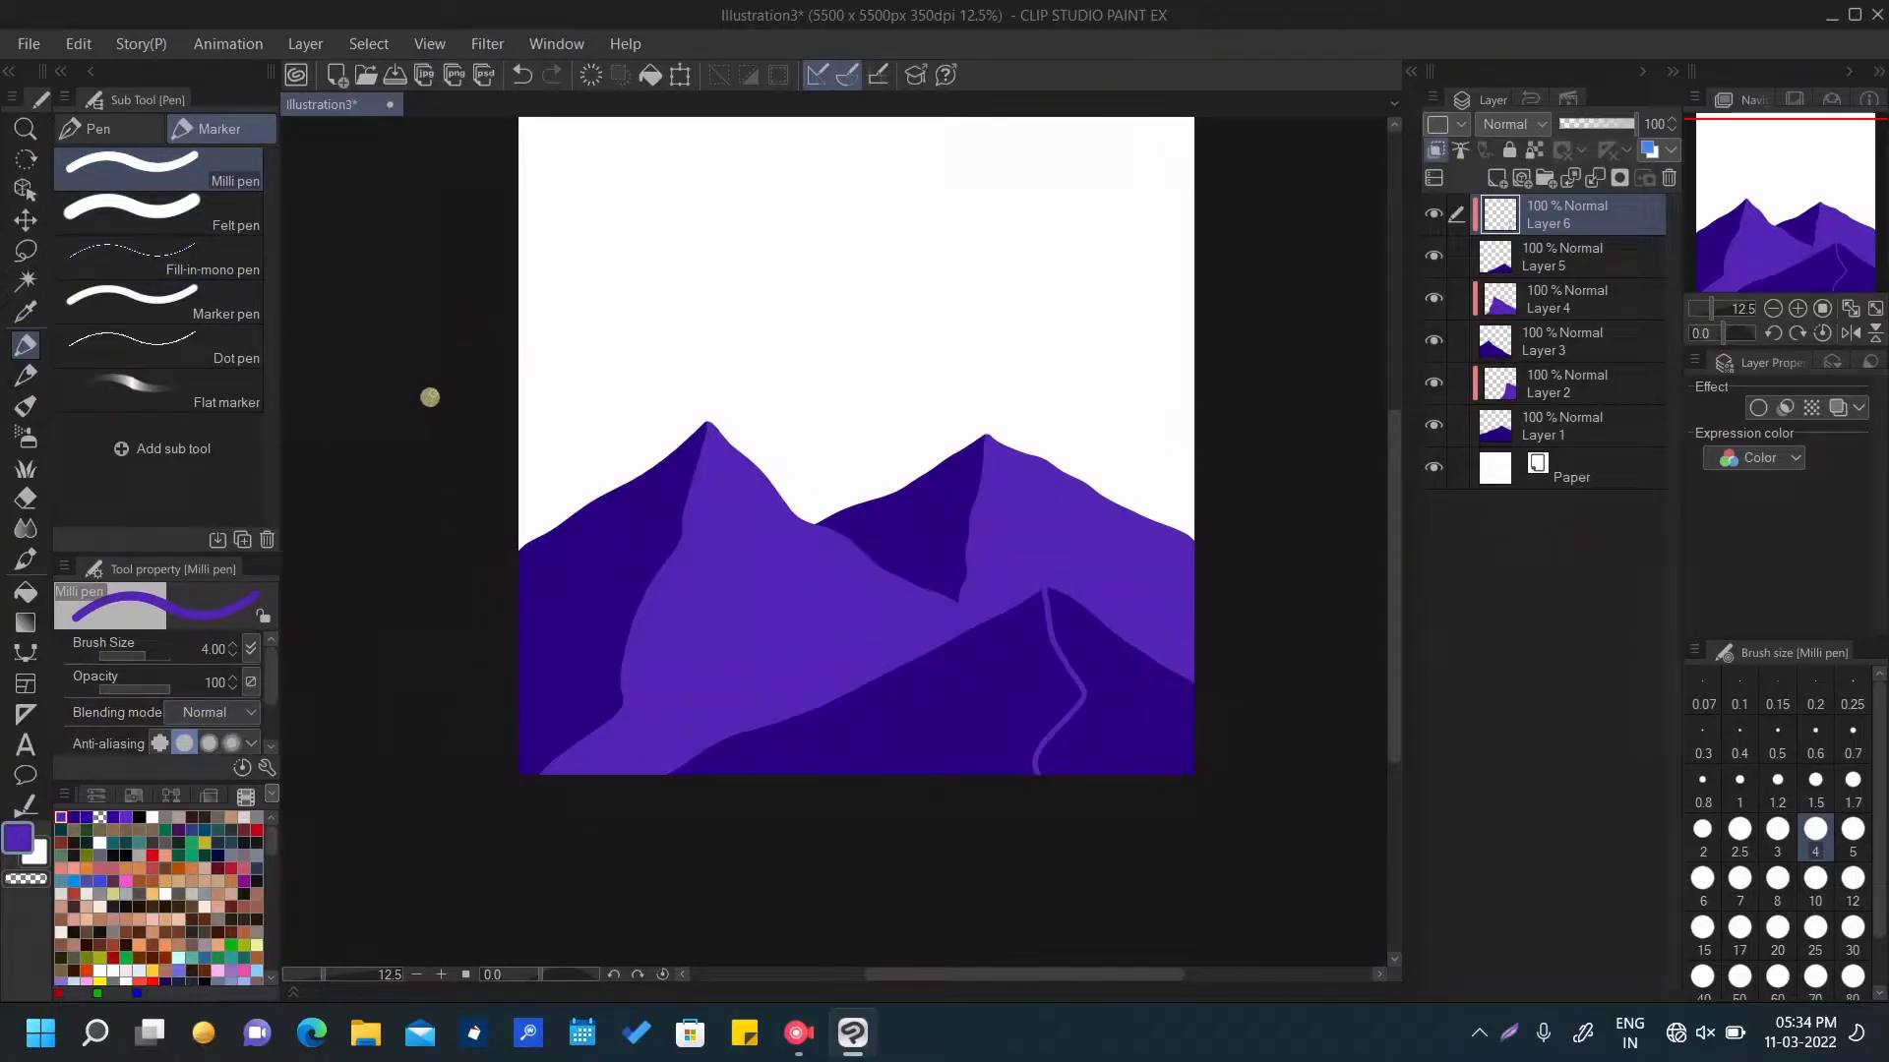
click(25, 591)
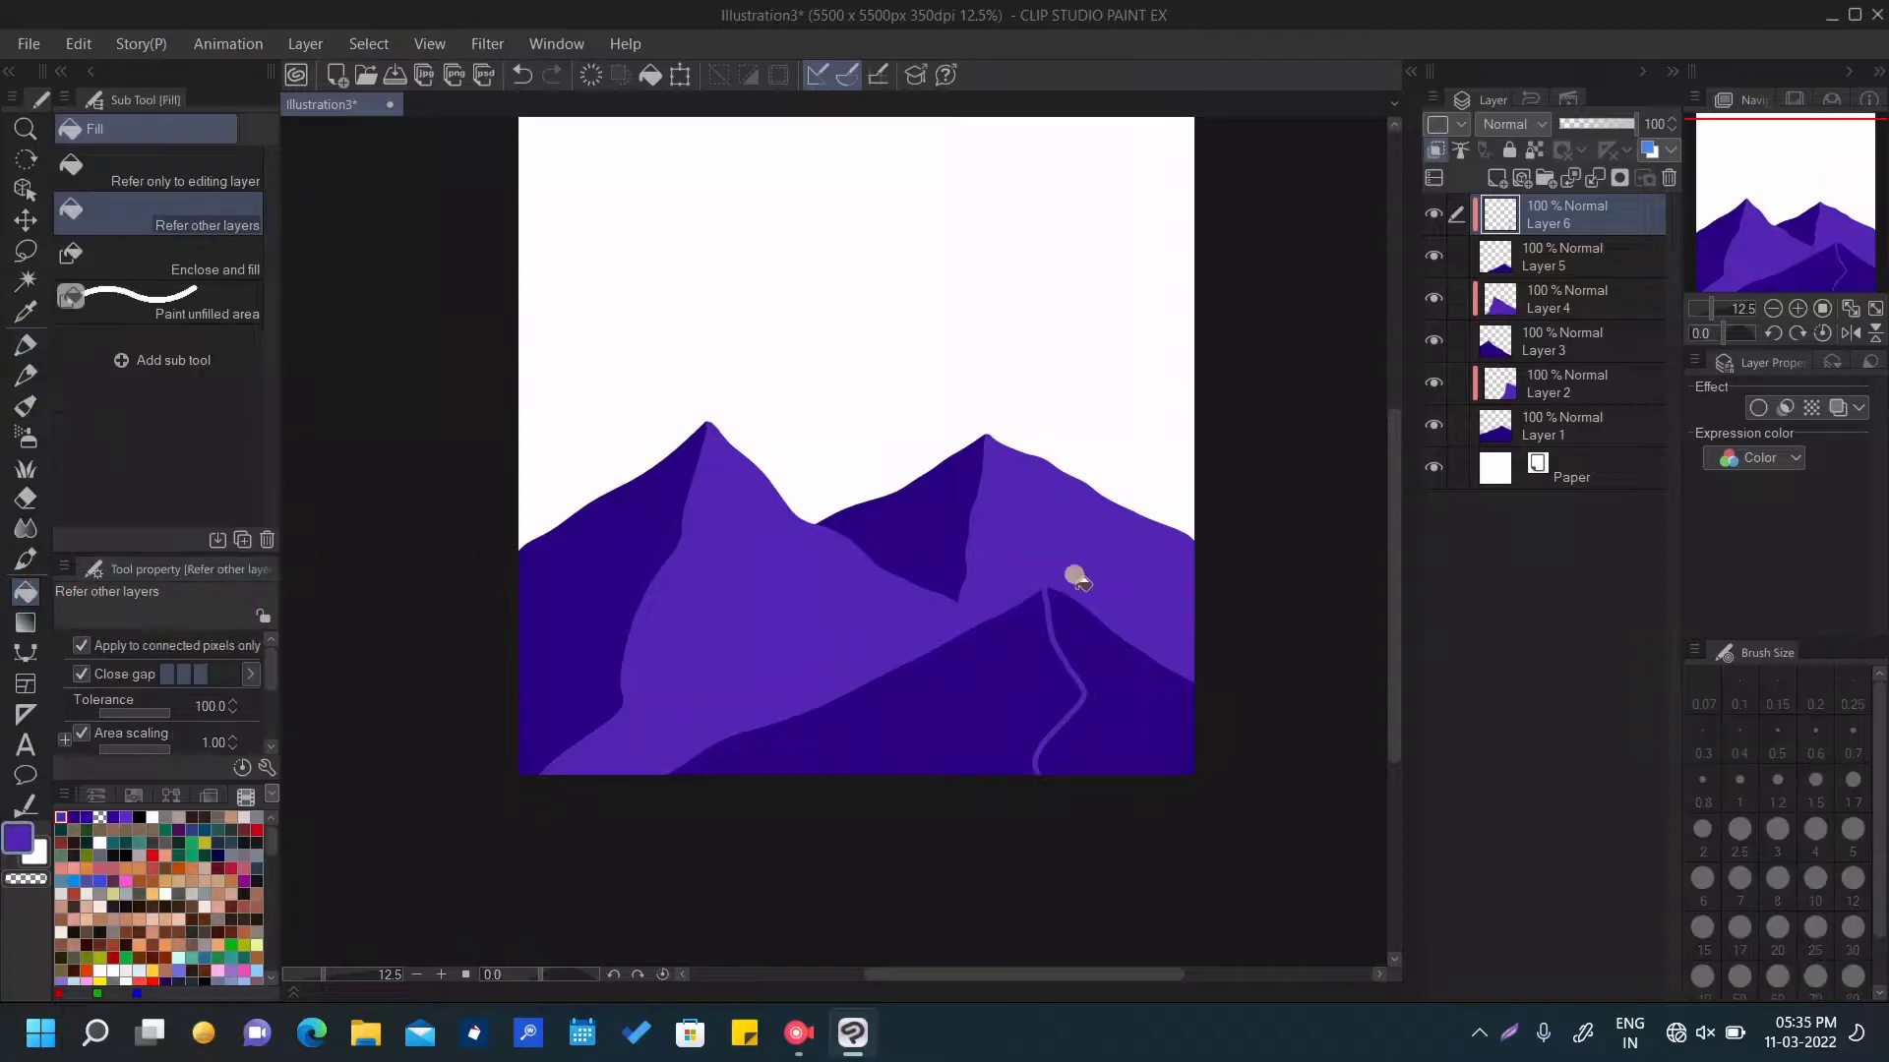
click(1179, 694)
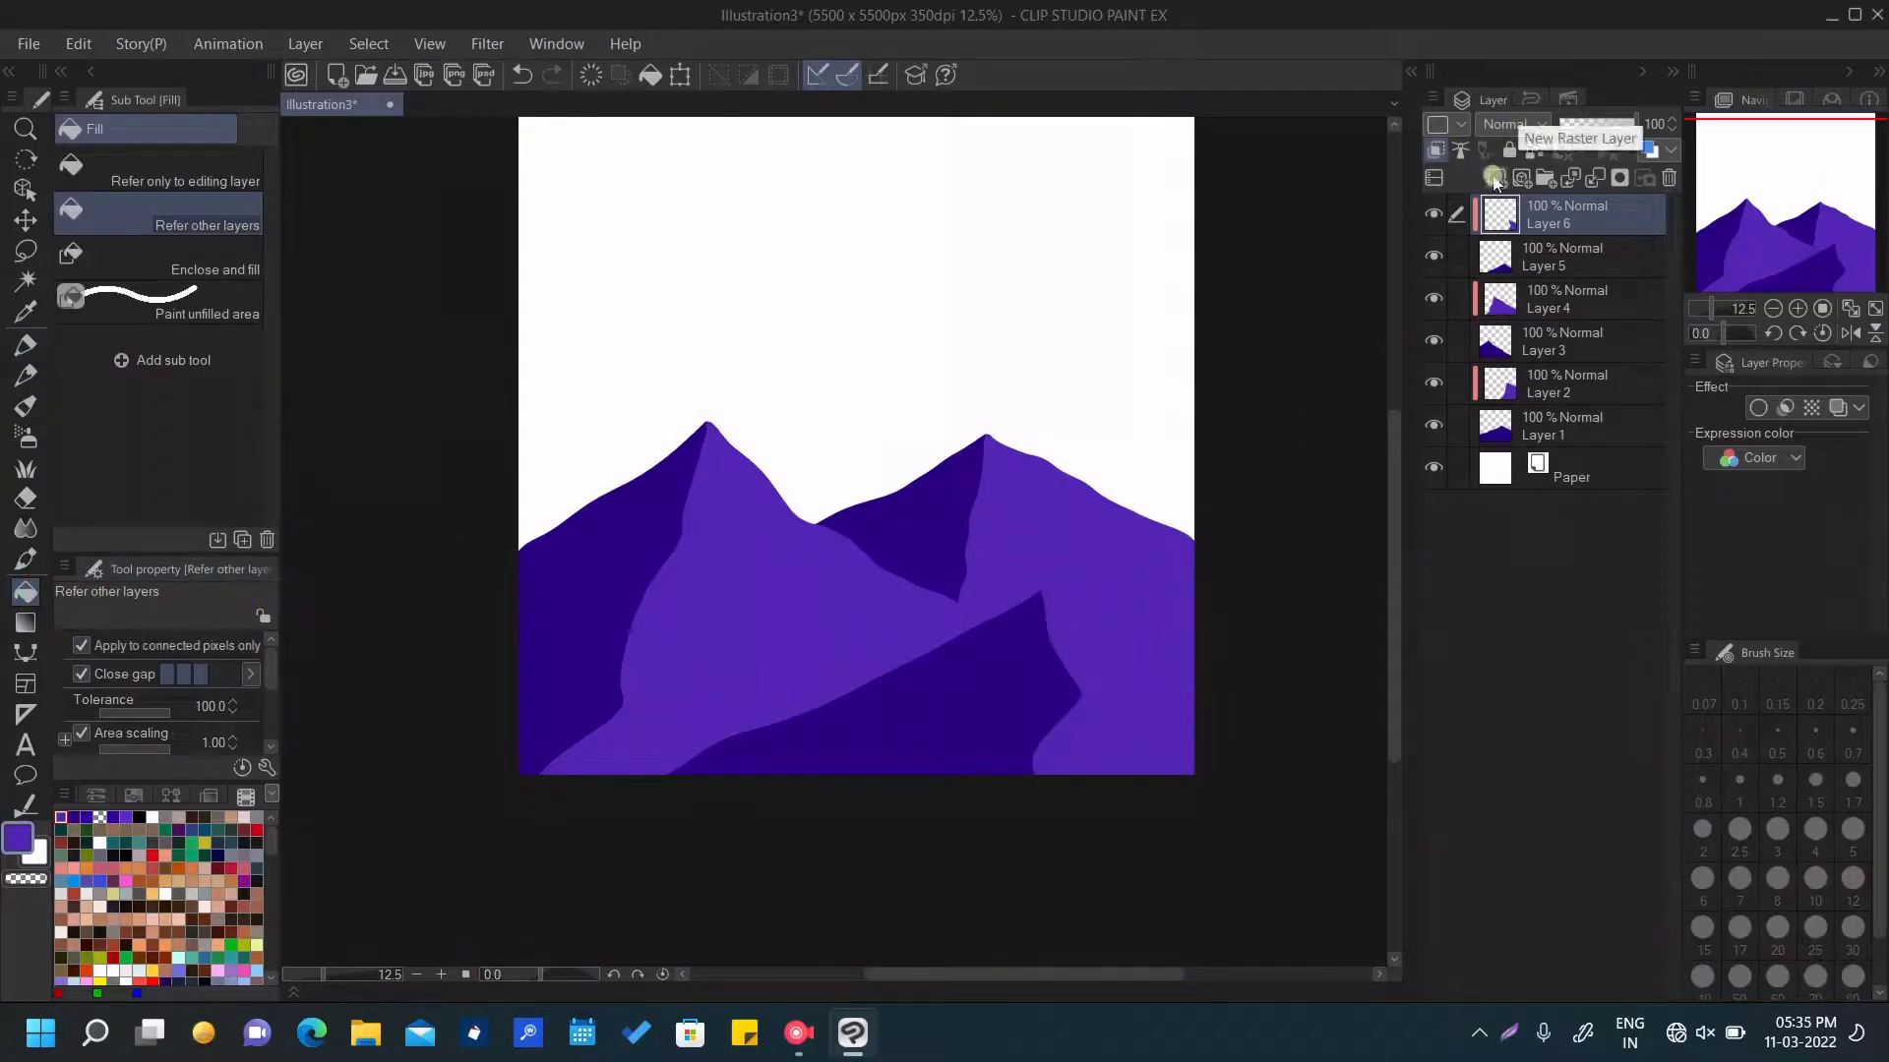
Add a new layer, choose the Shadow airbrush, and switch the colour panel to the colour wheel
click(1497, 178)
click(27, 436)
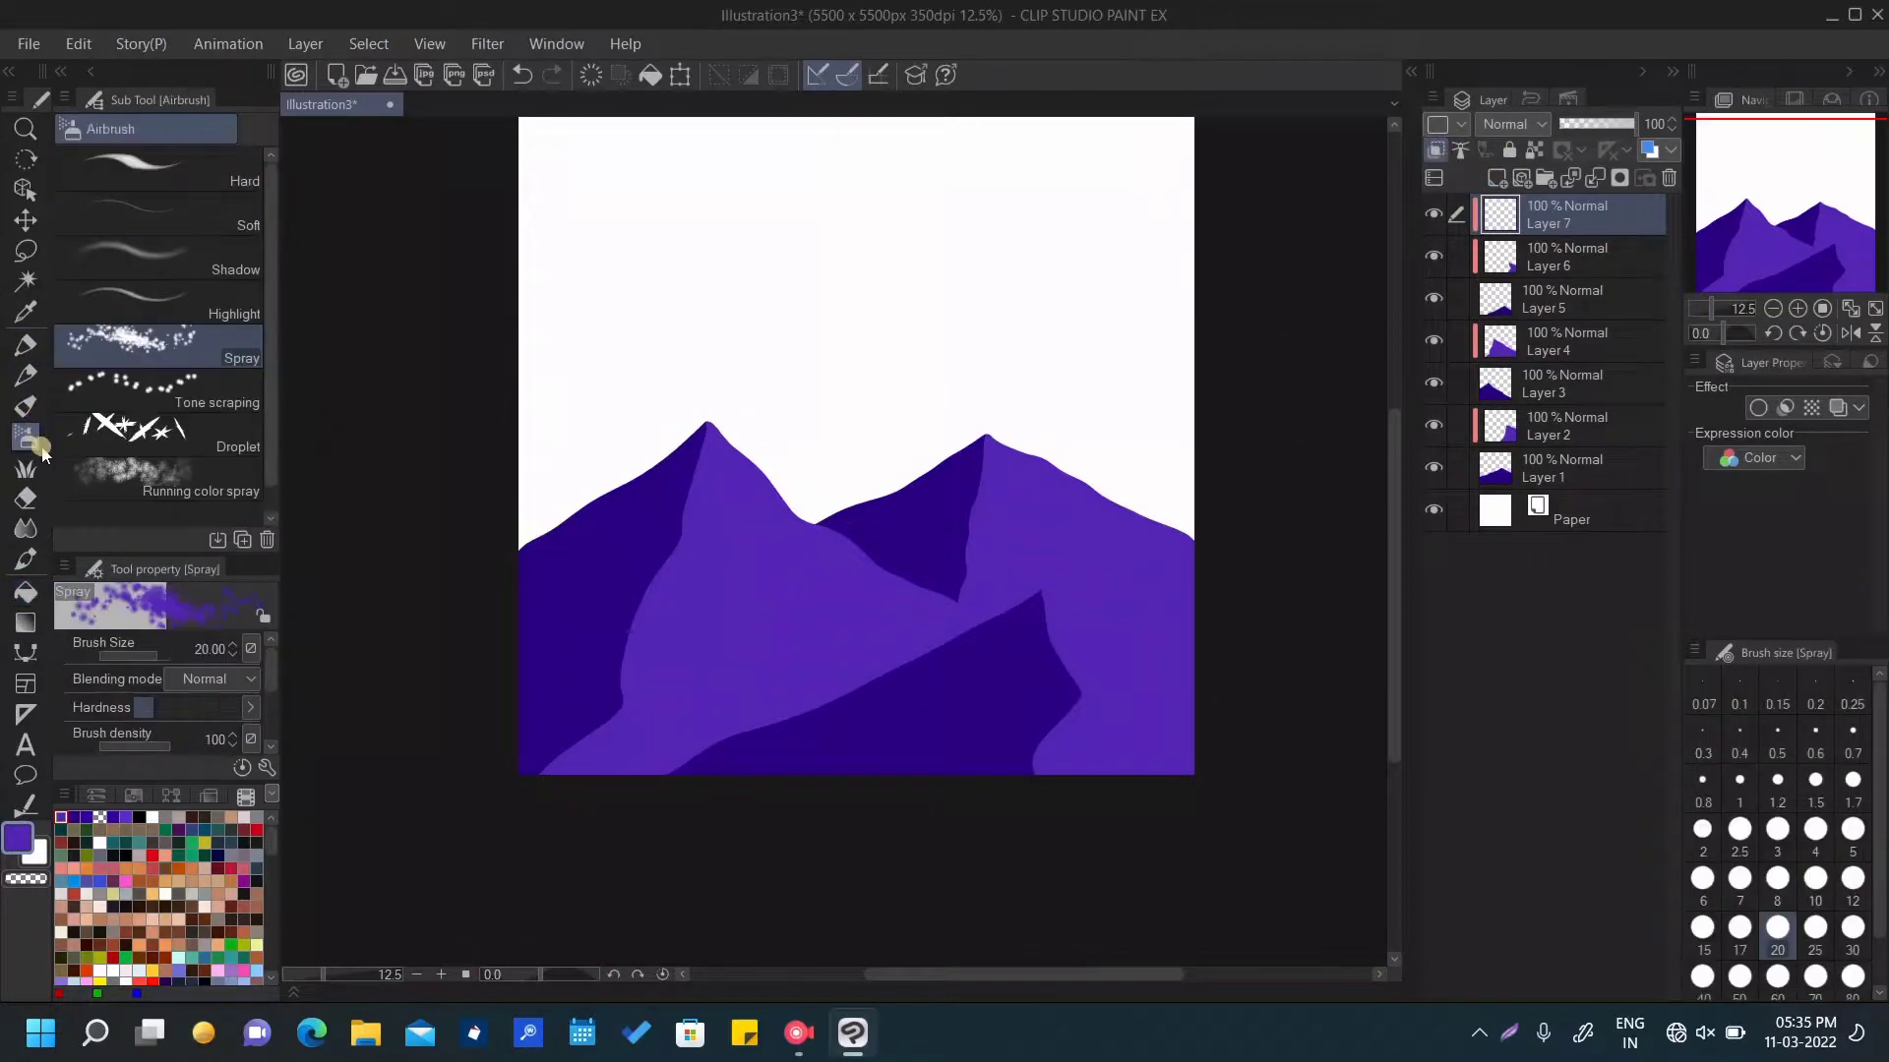
click(86, 795)
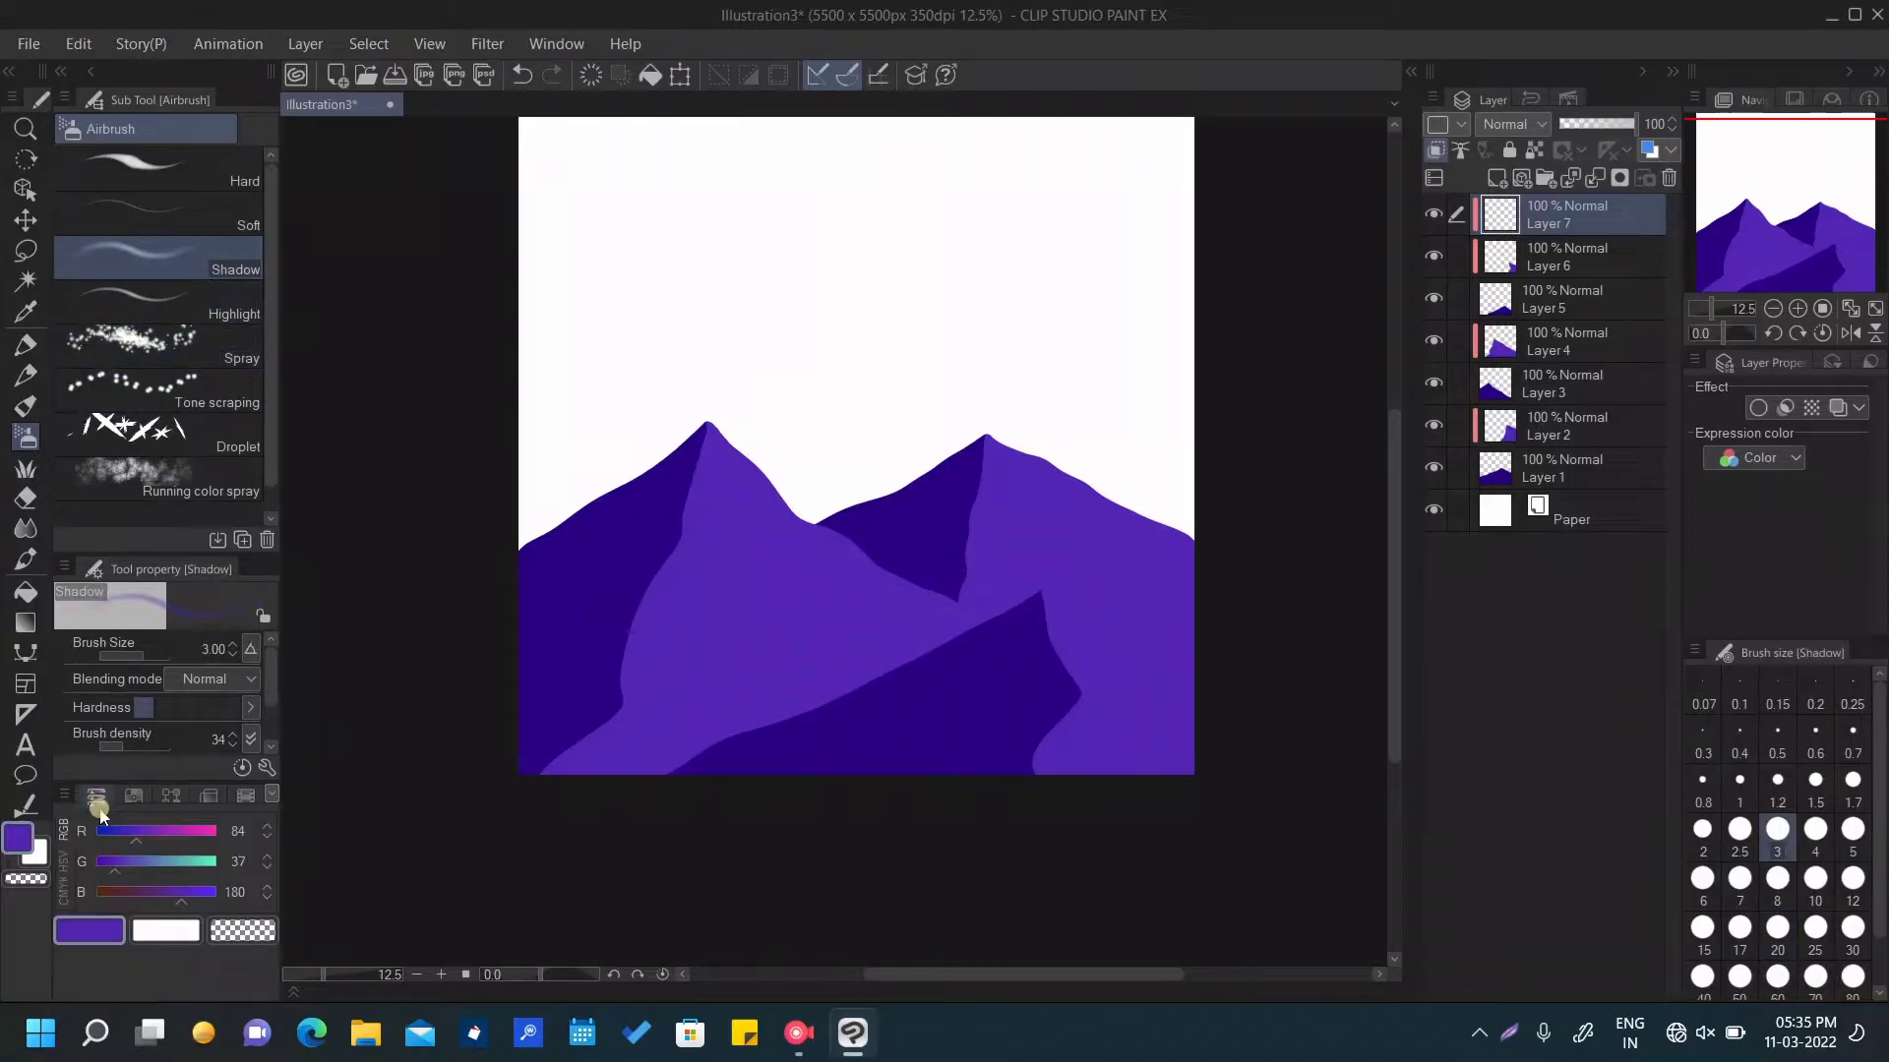
click(132, 795)
click(98, 795)
click(208, 795)
click(97, 795)
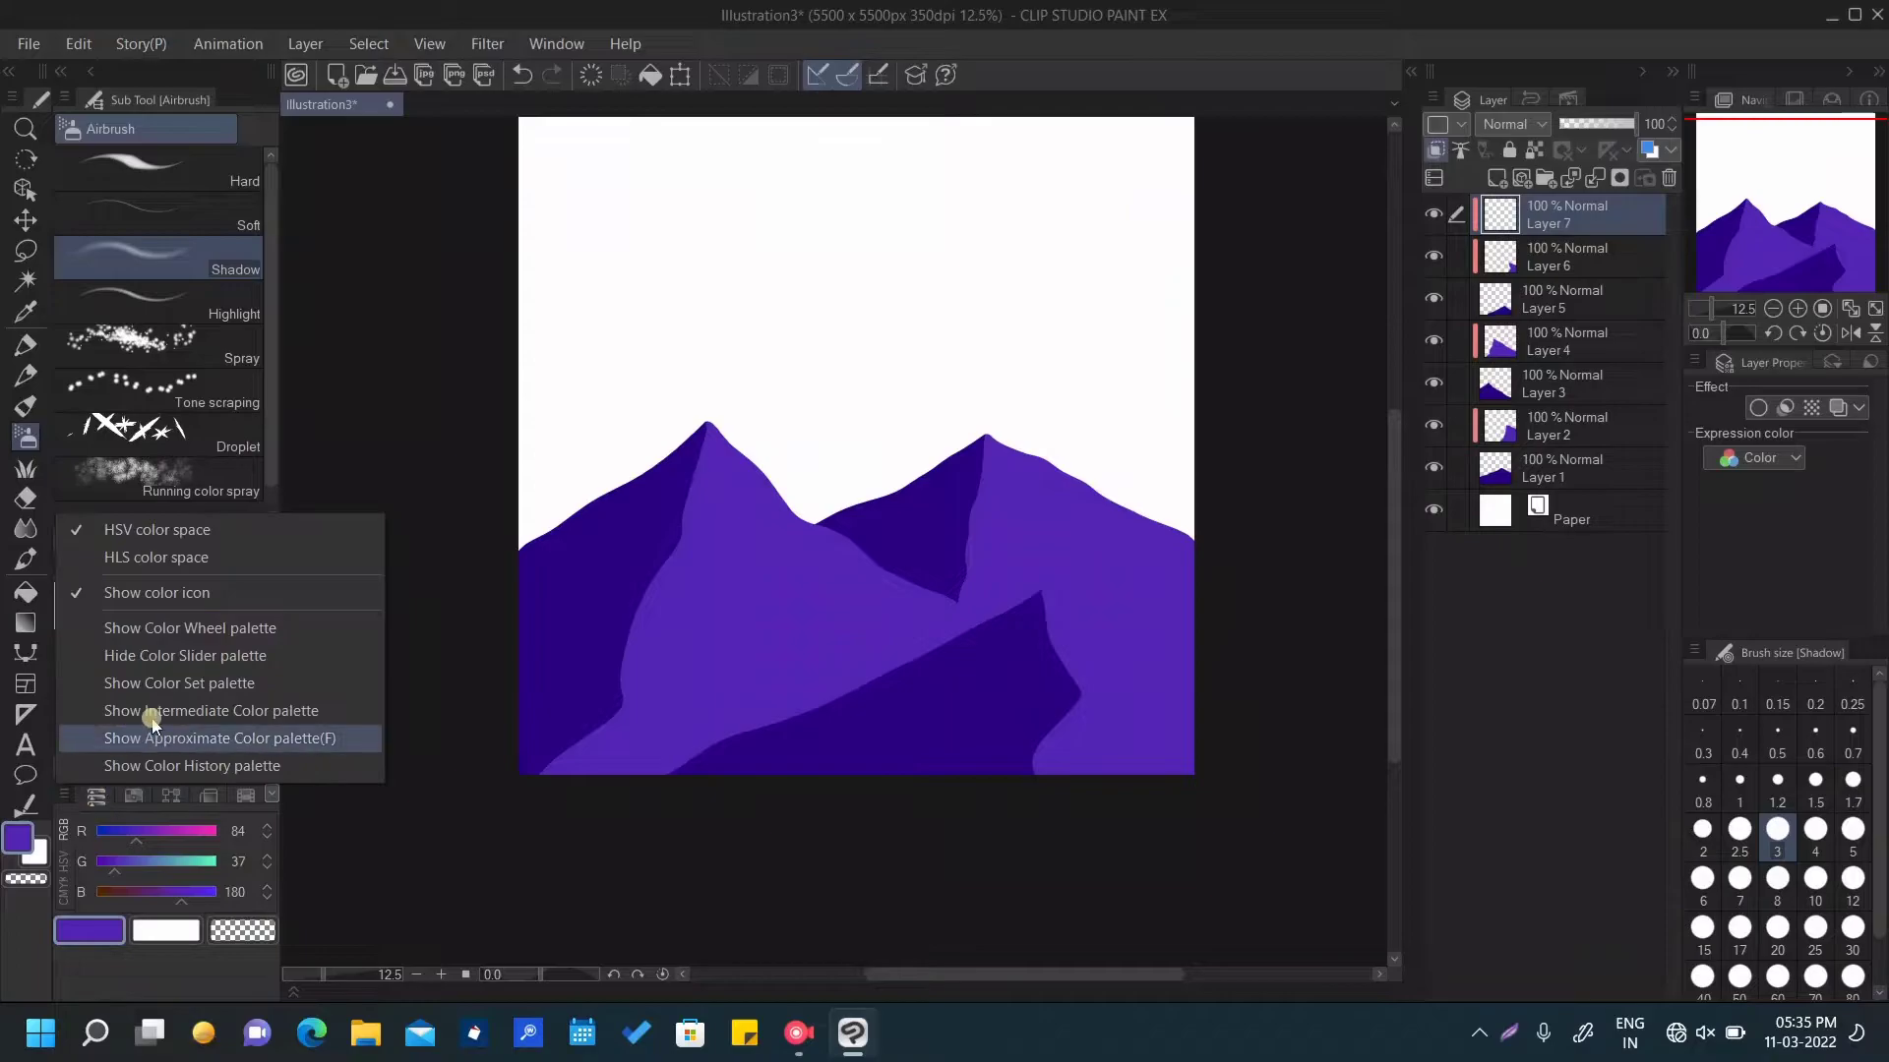
click(197, 625)
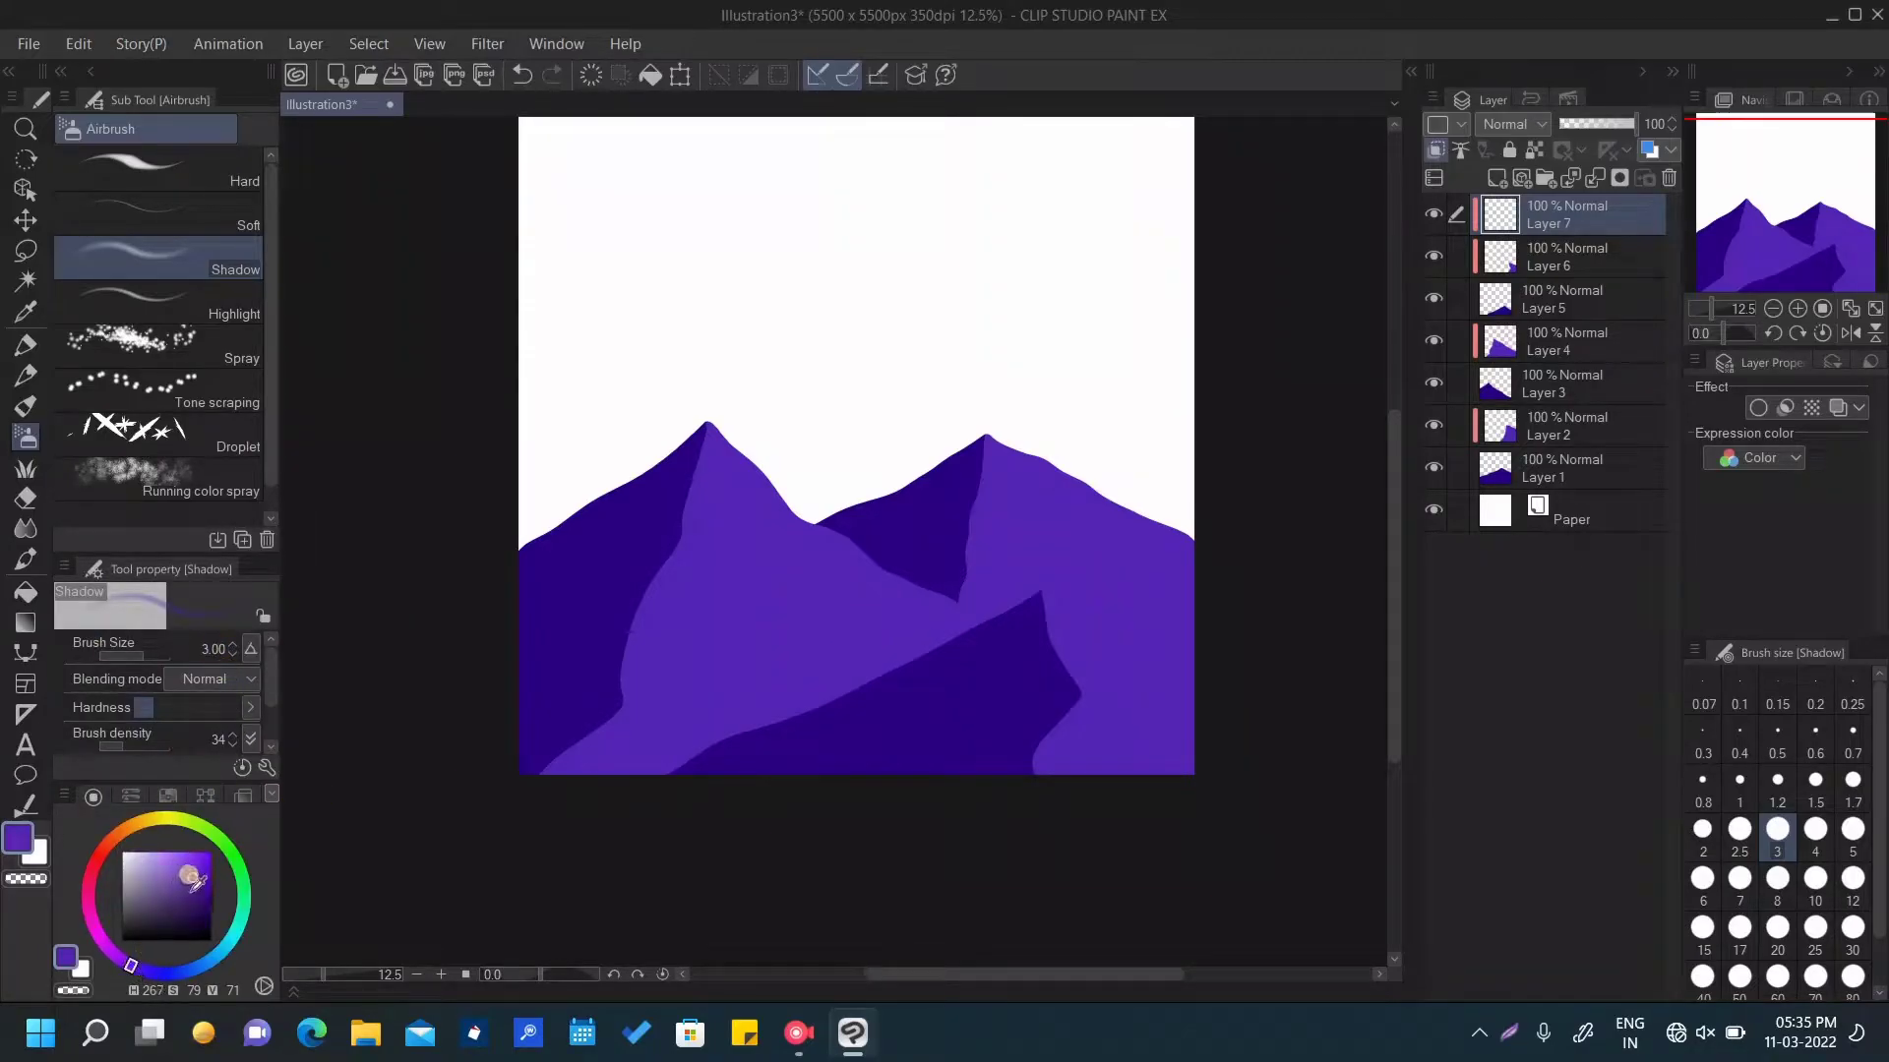
Pick a saturated bright violet at brush size 25 and airbrush a glow along the front ridge
drag(188, 874, 230, 843)
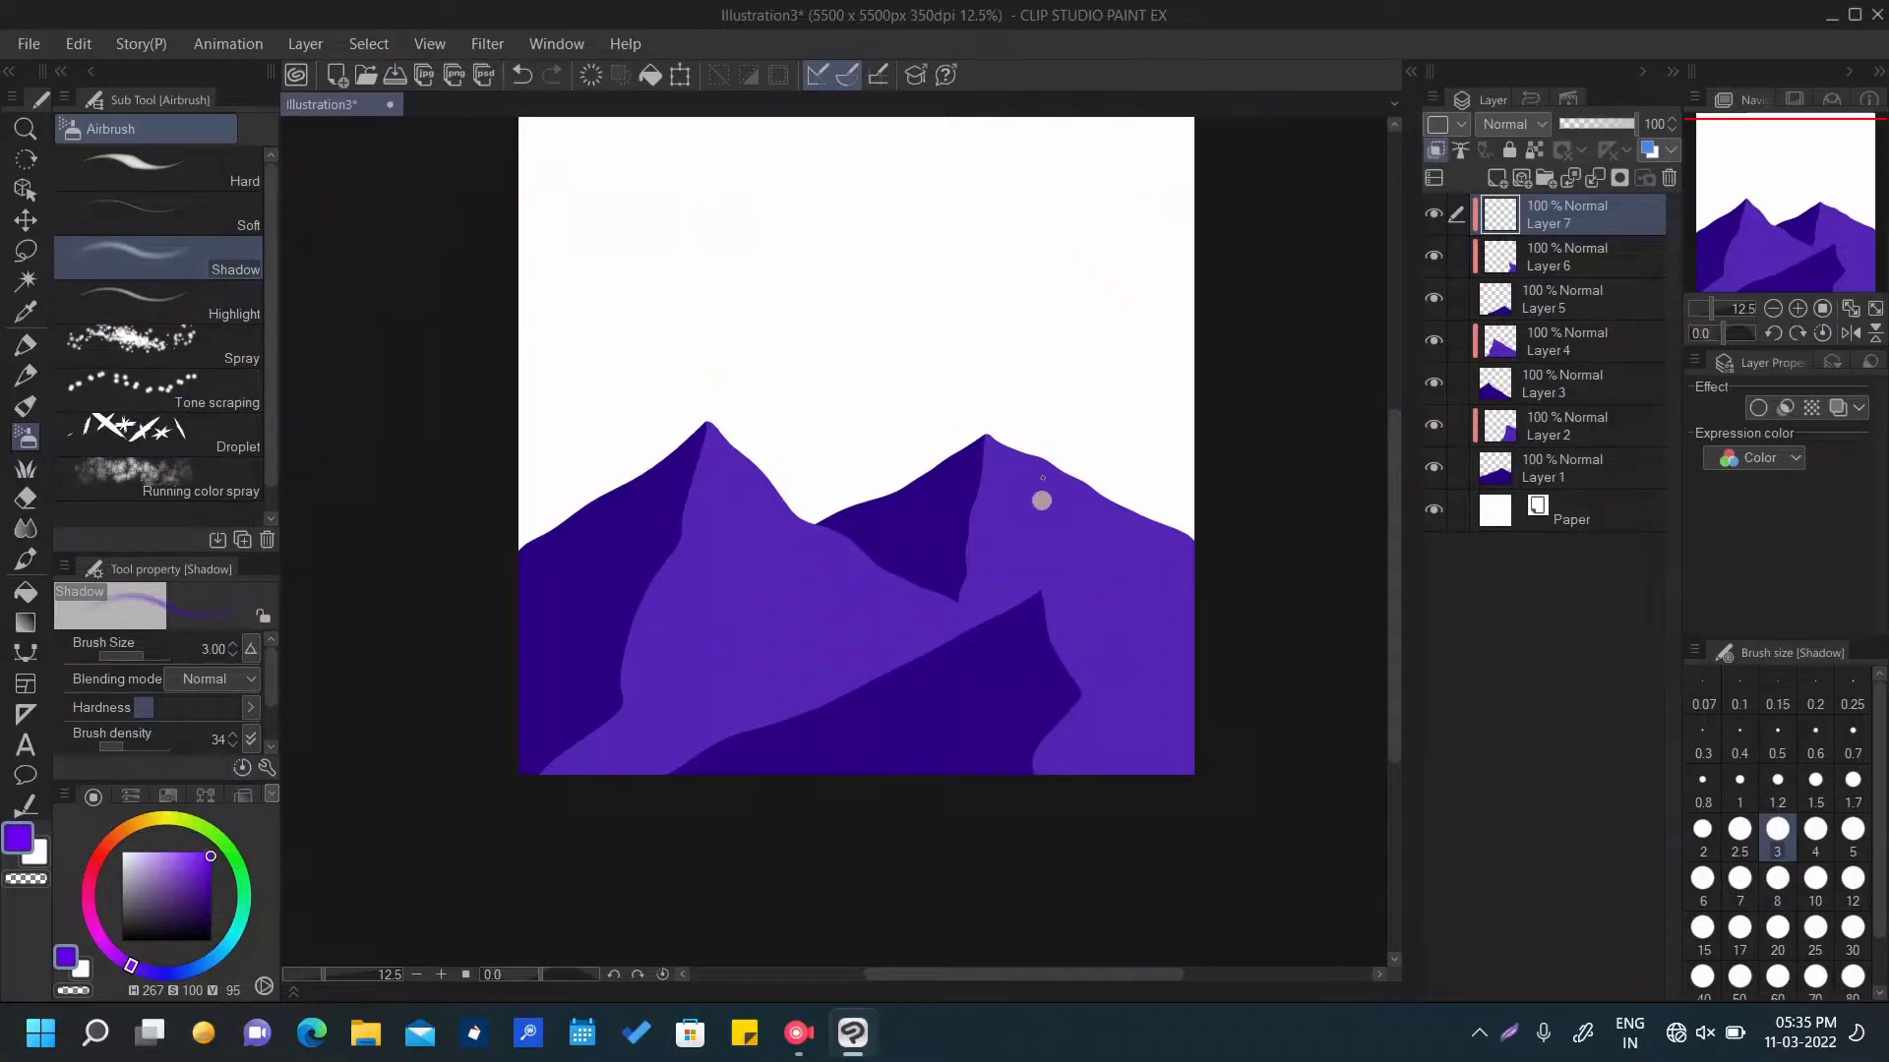
scroll(1818, 890, down, 1)
click(1819, 895)
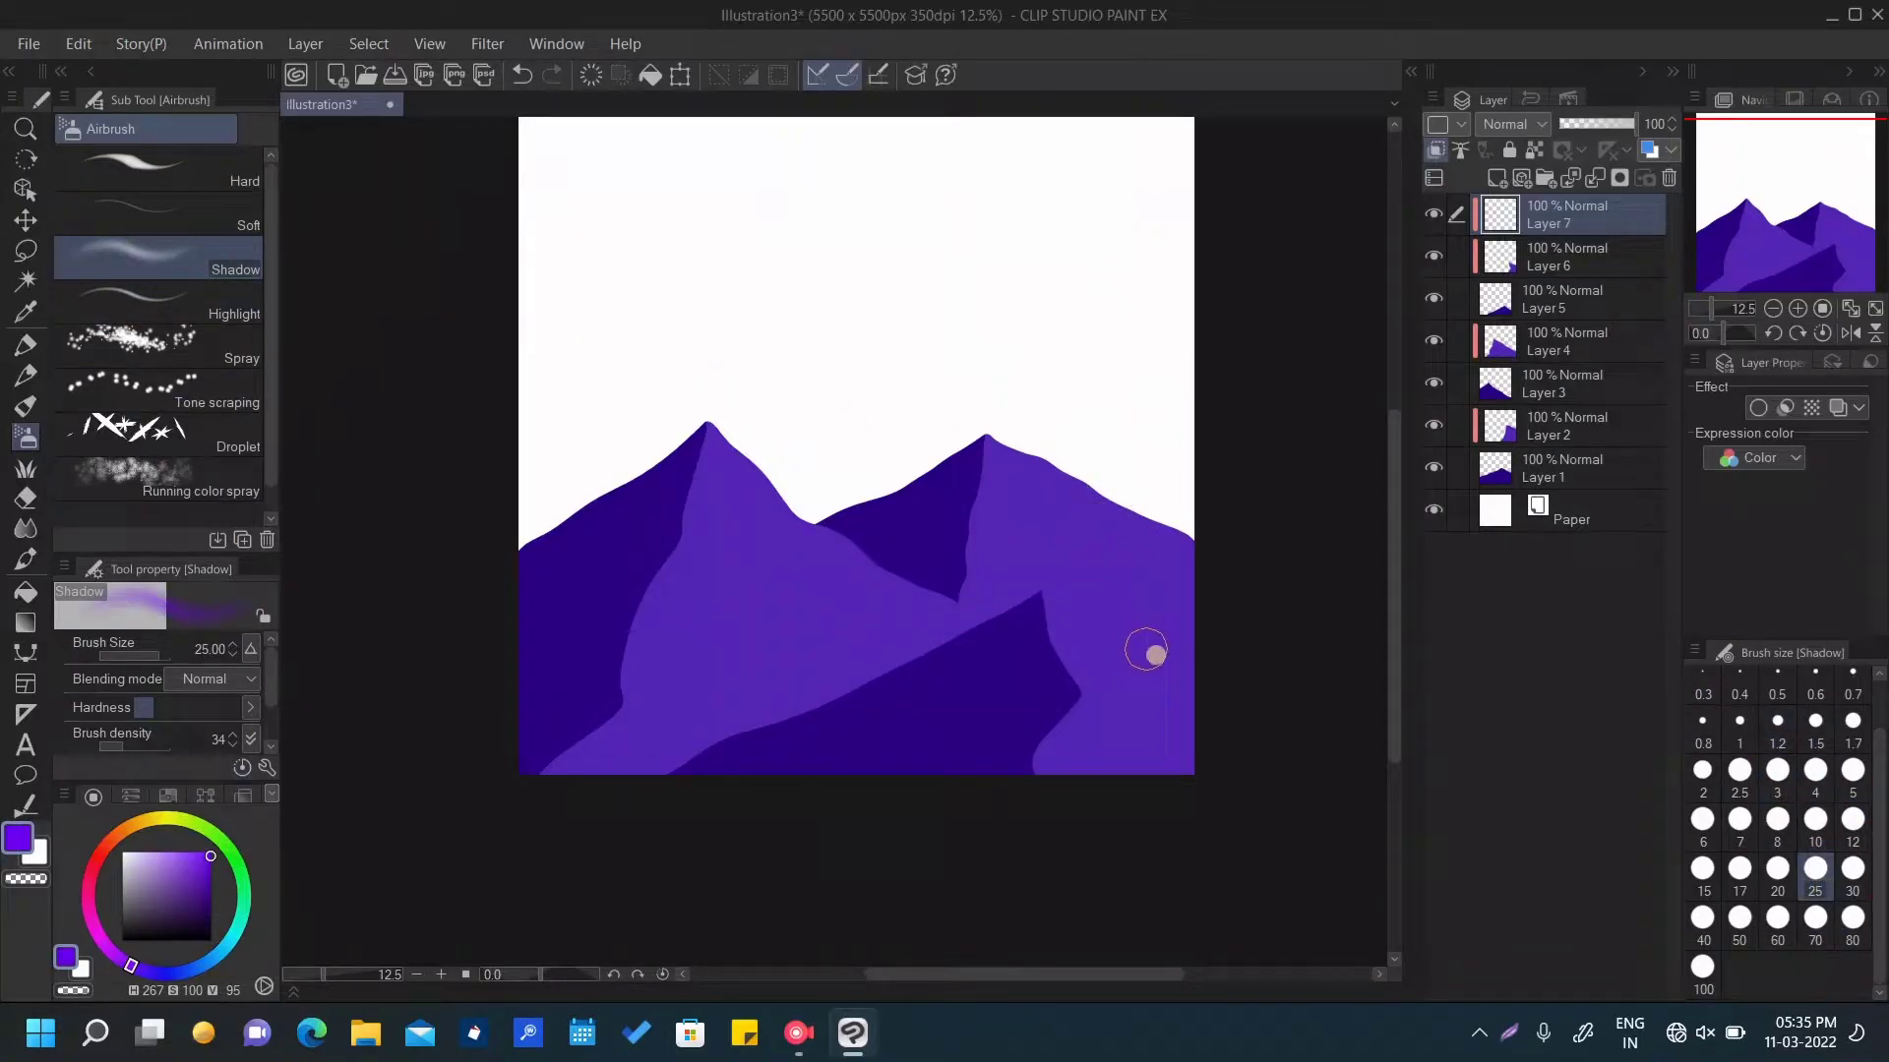
drag(1108, 624, 1186, 684)
mouse_move(1082, 582)
mouse_down()
mouse_move(1247, 716)
mouse_move(1121, 670)
mouse_move(1141, 678)
mouse_up()
drag(1073, 544, 1127, 700)
Lock transparent pixels on Layer 6 and intensify the violet highlight along the front ridge
click(1619, 259)
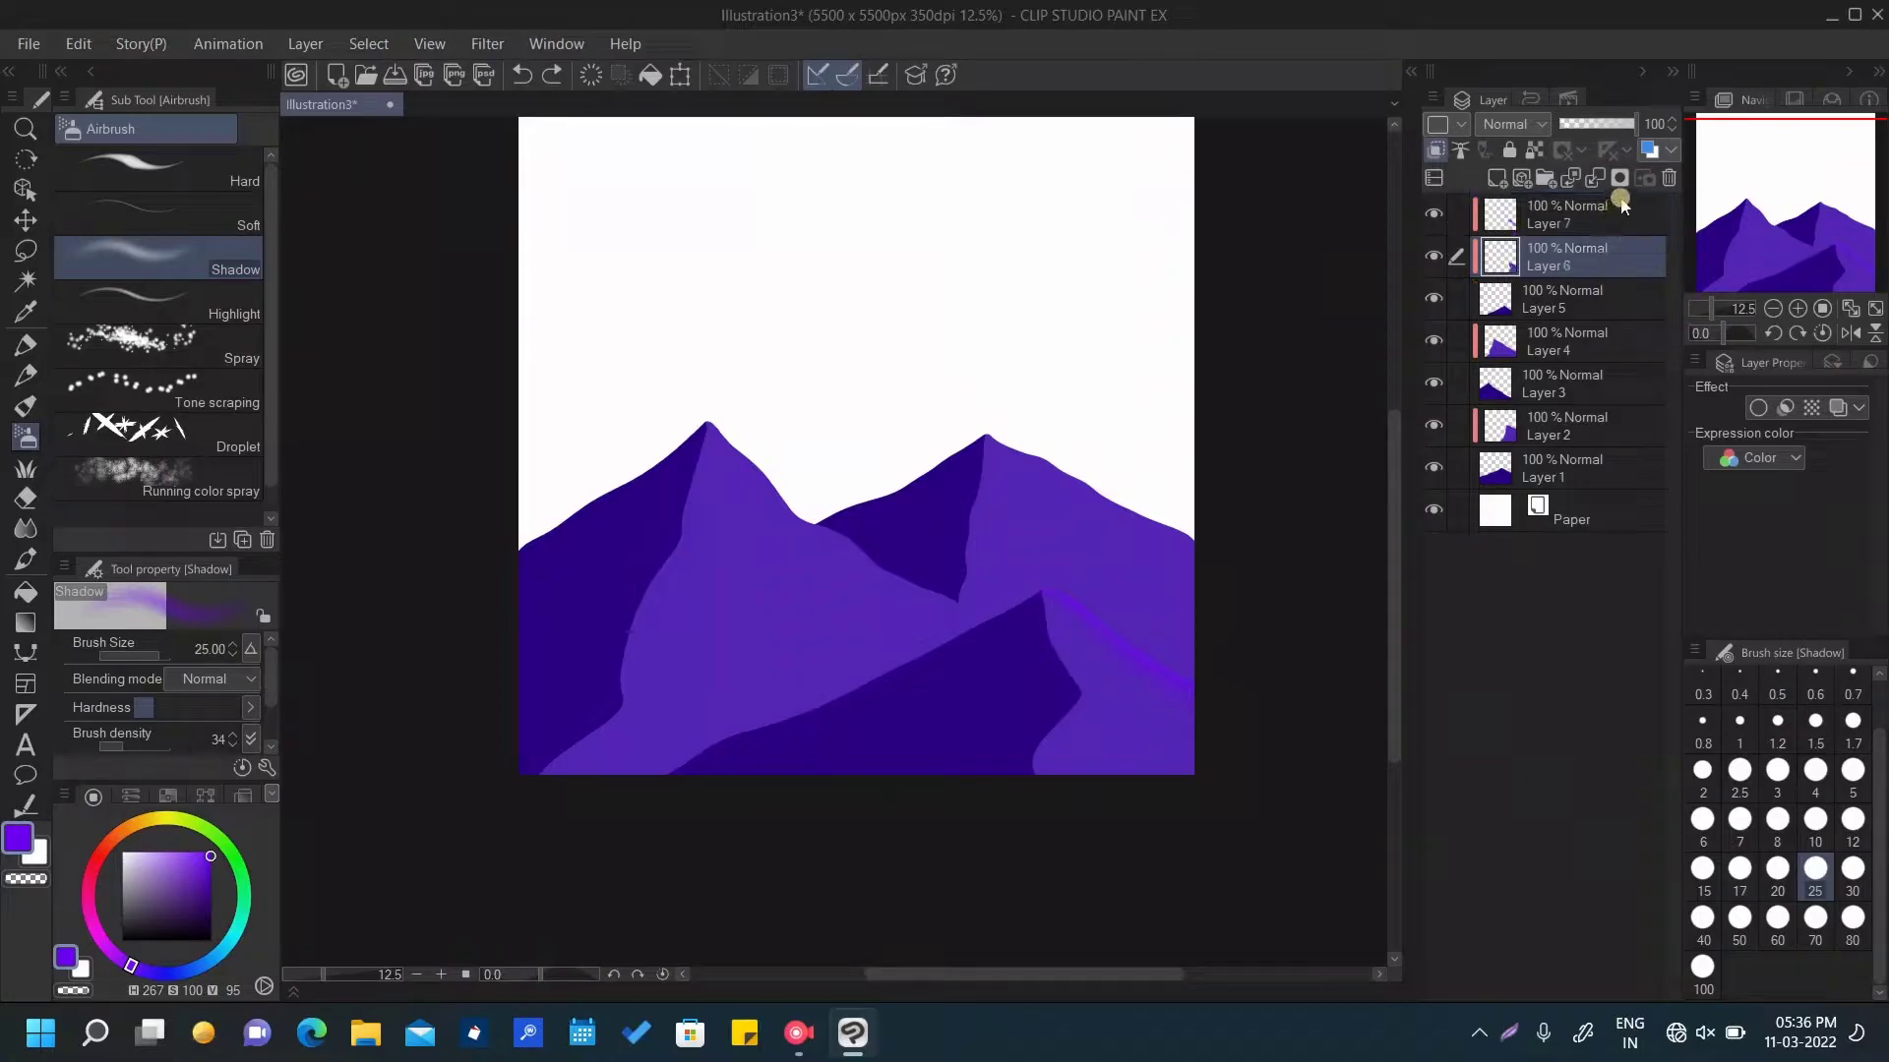
click(1535, 150)
drag(1181, 678, 1053, 603)
On Layer 4, airbrush darker purple at size 60 along the back ridge and saddle
click(1613, 354)
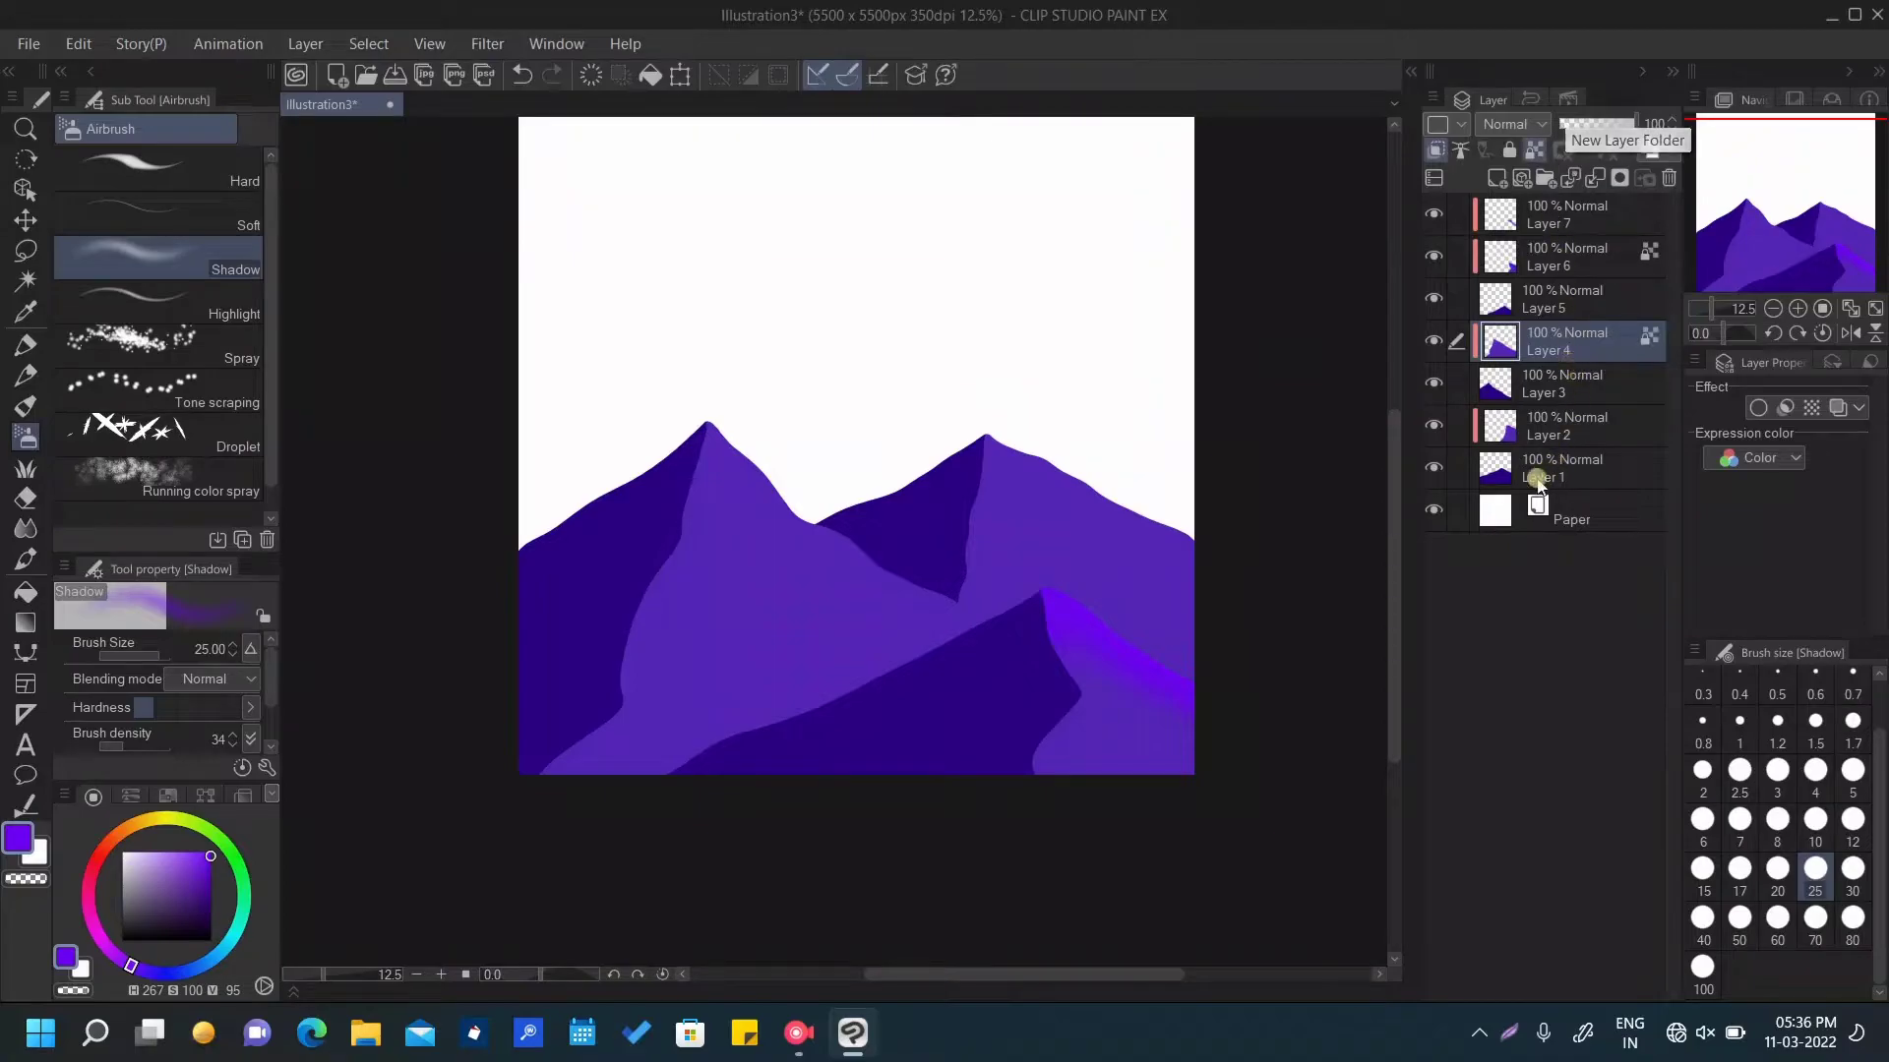
drag(210, 881, 258, 897)
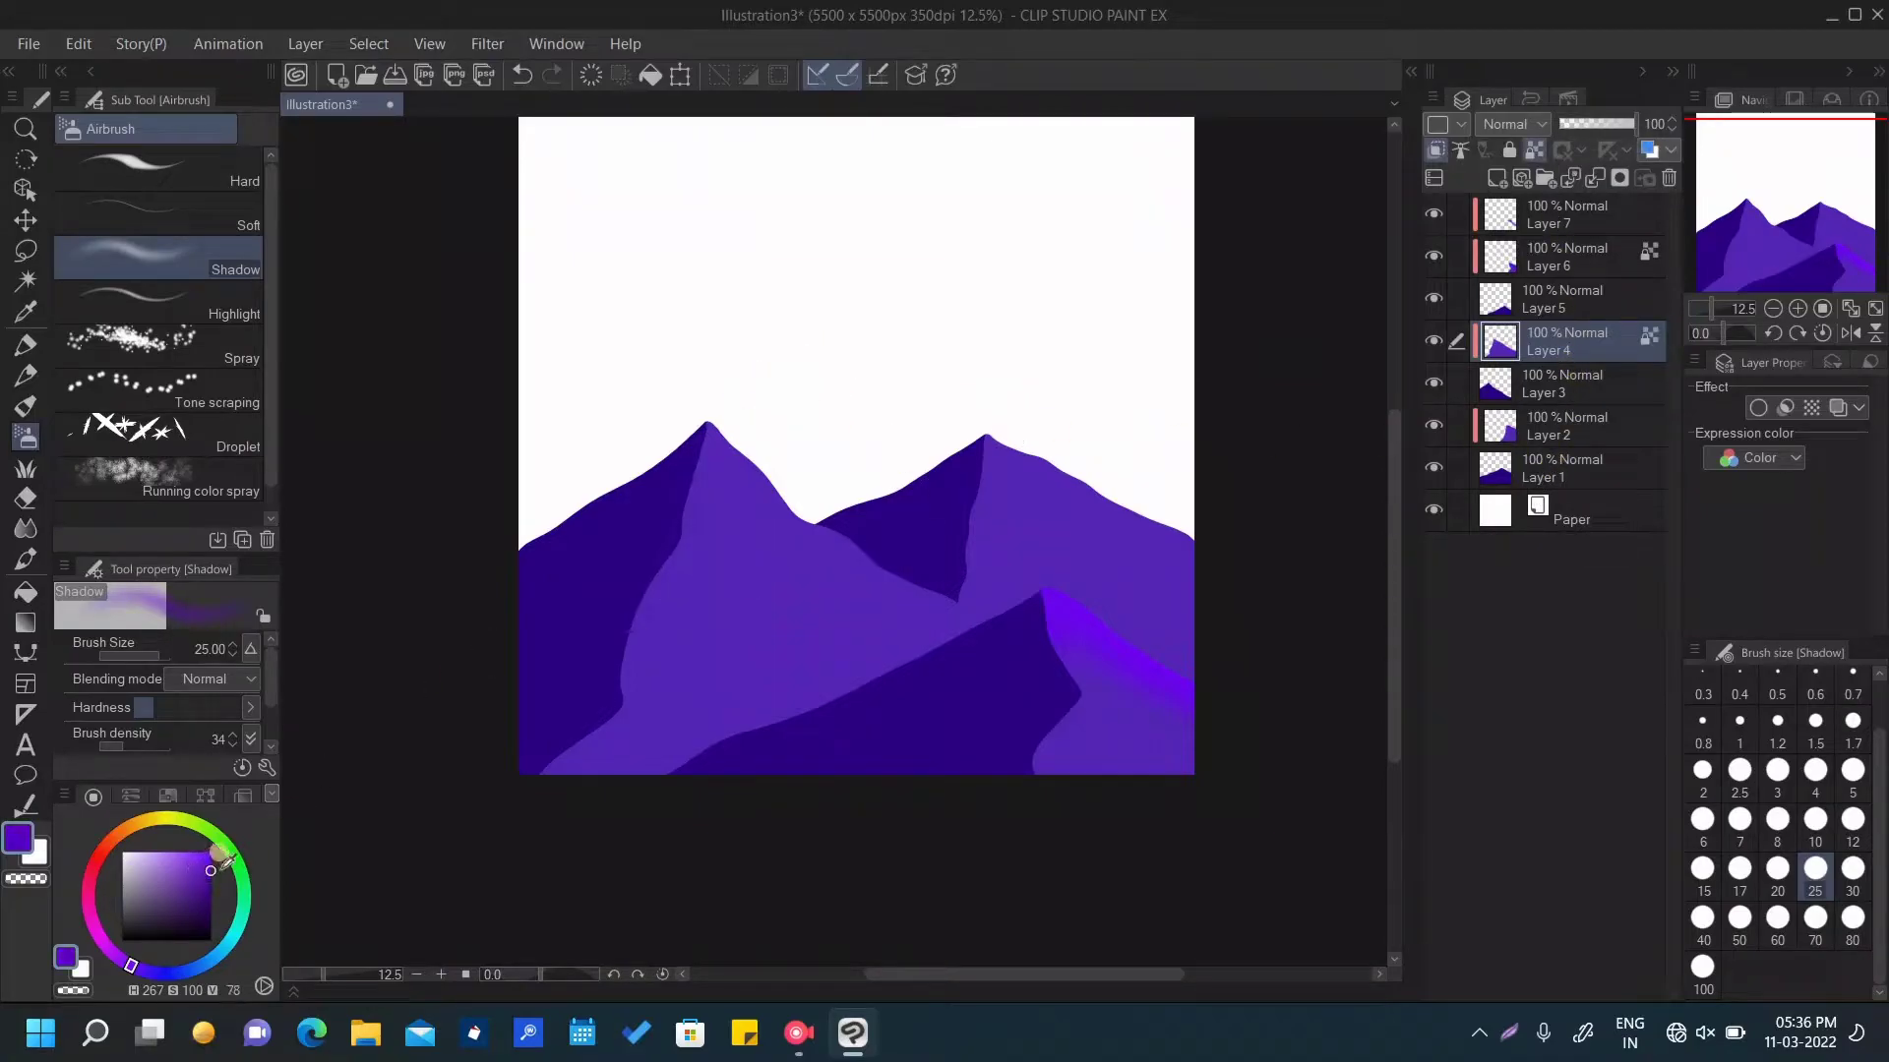
mouse_move(986, 601)
mouse_down()
mouse_move(847, 528)
mouse_move(974, 603)
mouse_move(906, 666)
mouse_move(954, 605)
mouse_up()
click(1776, 916)
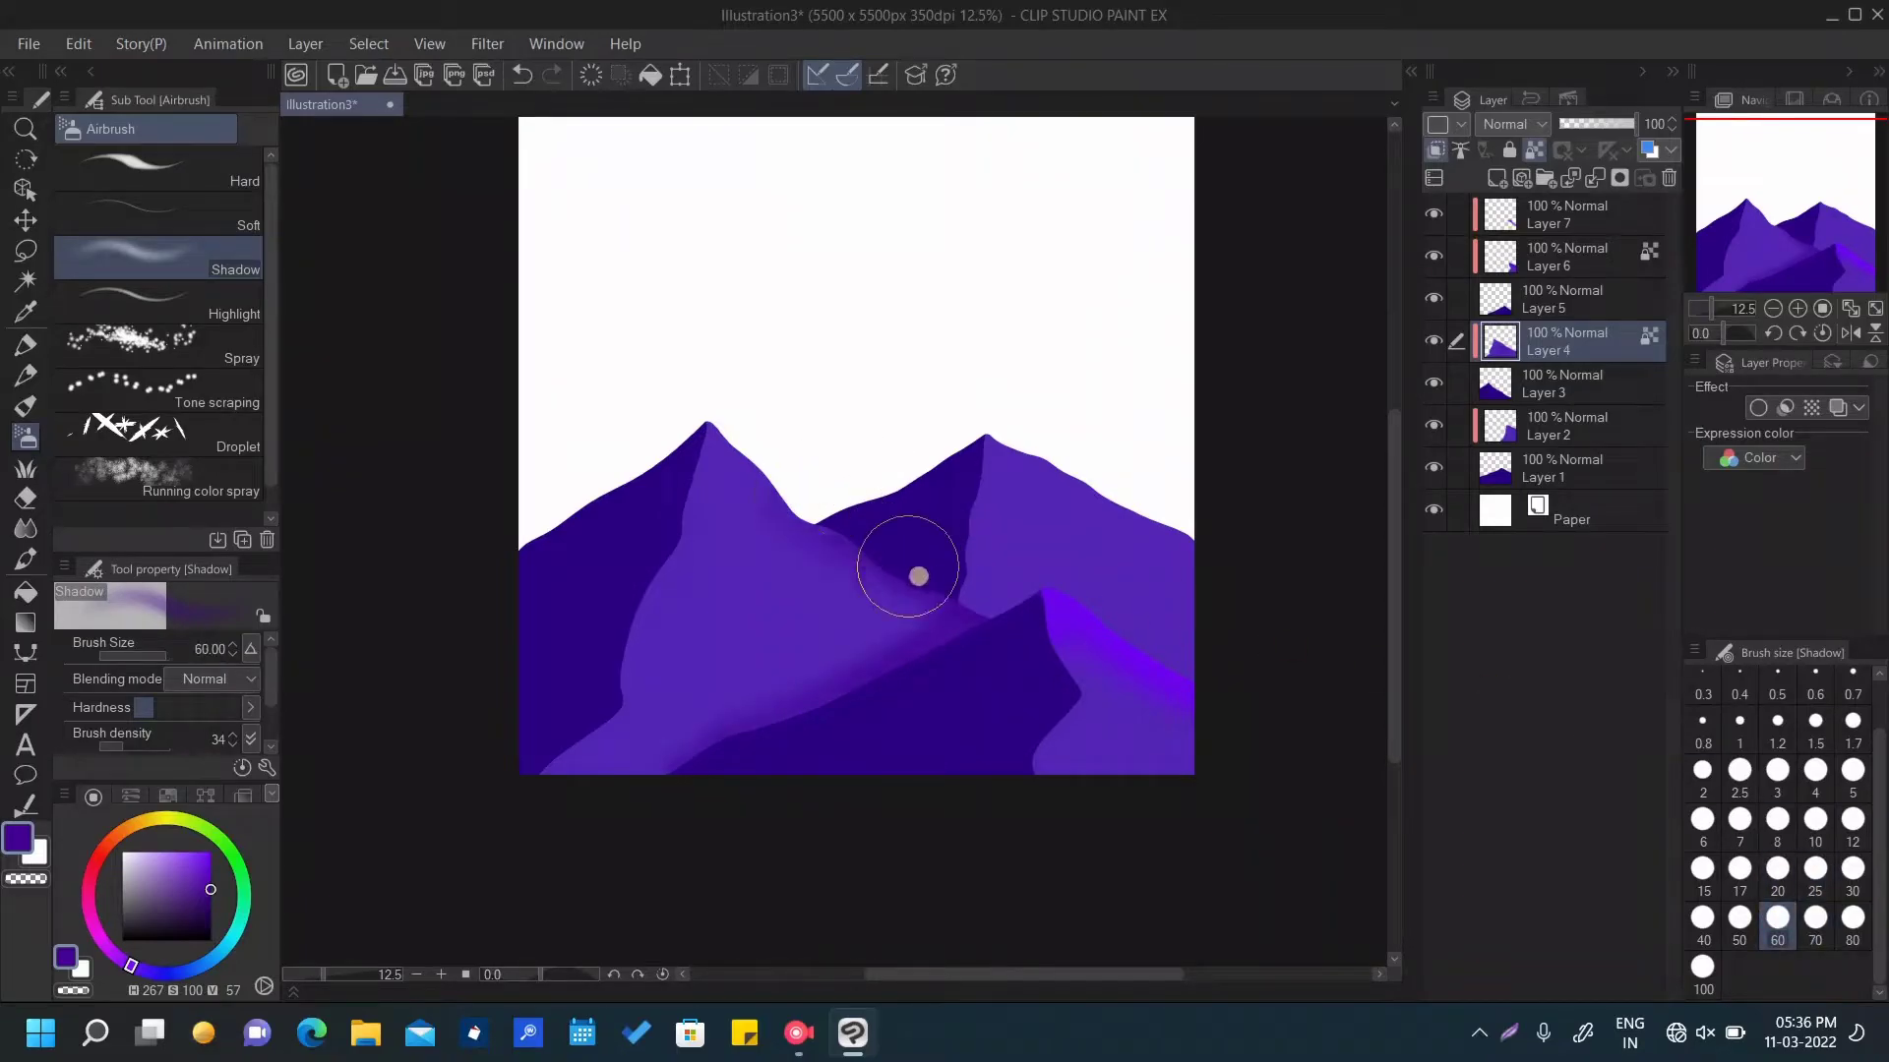
mouse_move(872, 537)
mouse_down()
mouse_move(898, 586)
mouse_move(802, 708)
mouse_move(1000, 642)
mouse_move(982, 647)
mouse_up()
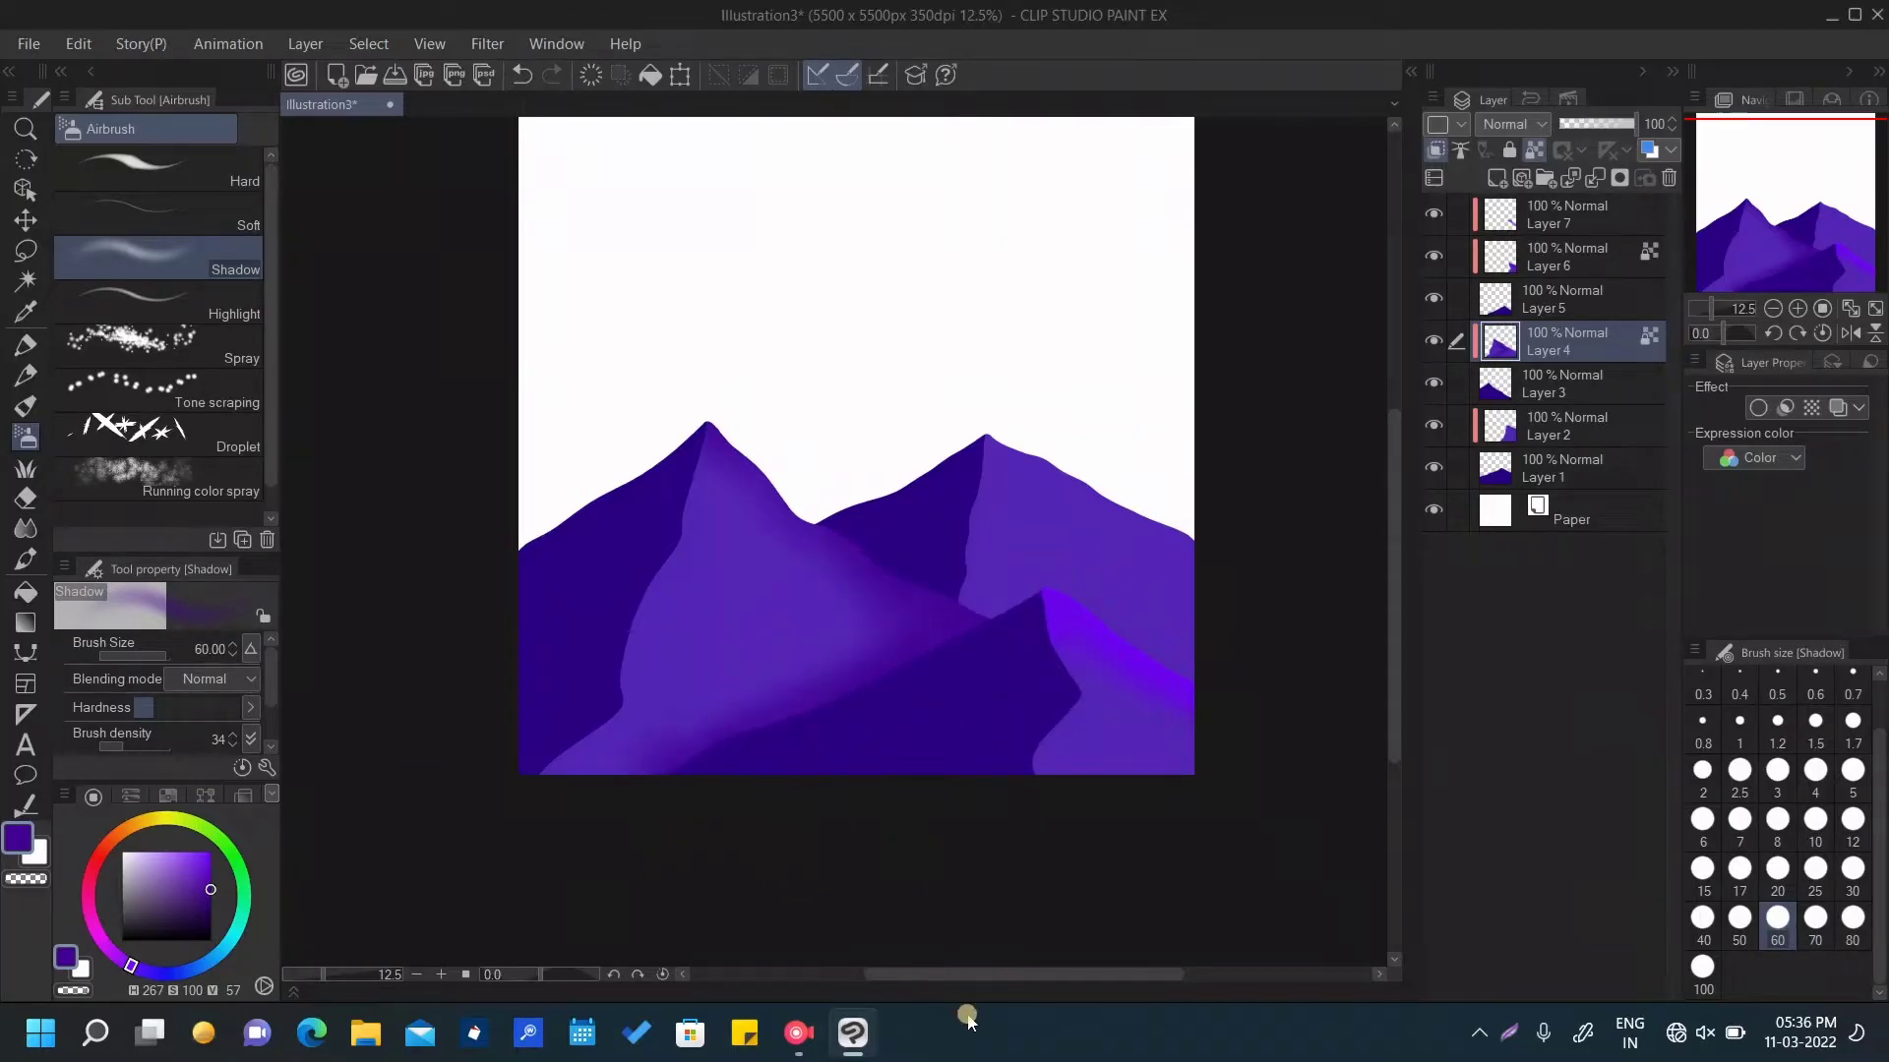
On Layer 2, shade the right mountain's slope darker, then sample a mid purple on Layer 4
click(1603, 423)
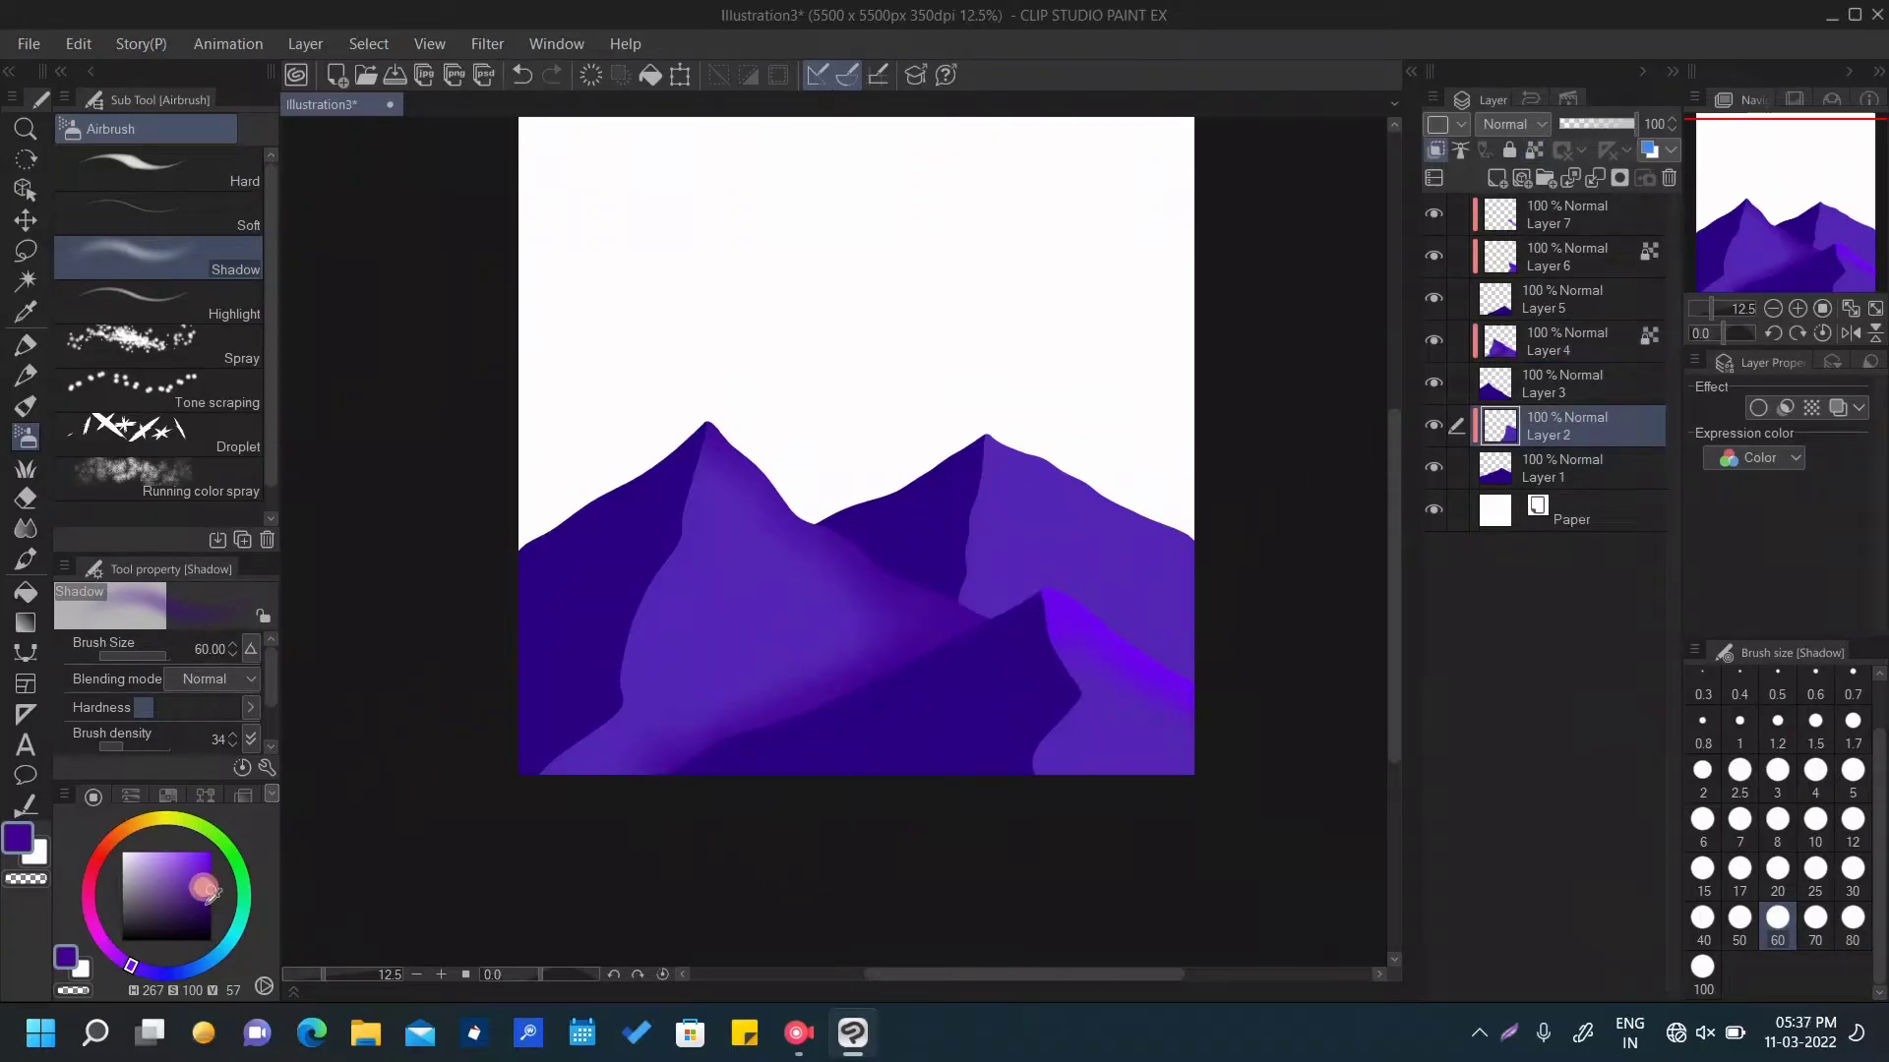
click(211, 909)
mouse_move(1068, 498)
mouse_down()
mouse_move(1033, 442)
mouse_move(1203, 624)
mouse_move(1132, 653)
mouse_up()
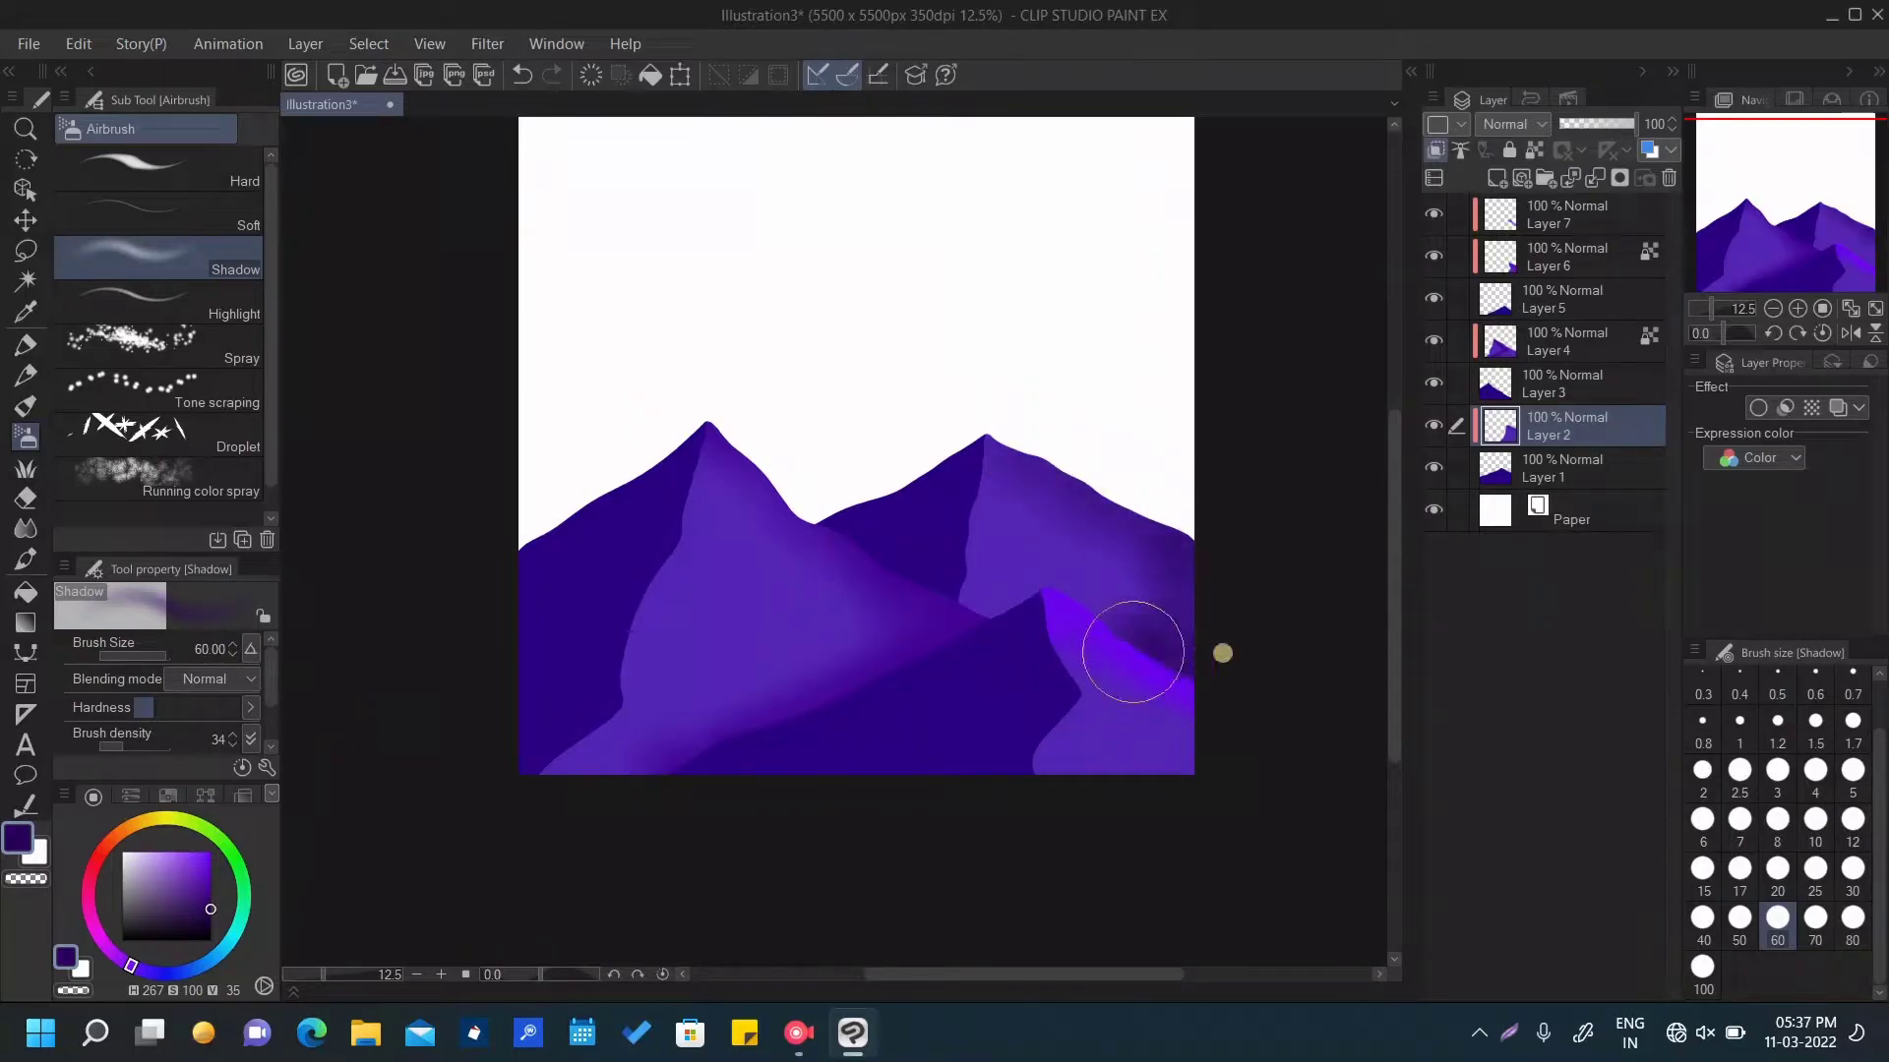
key(ctrl+z)
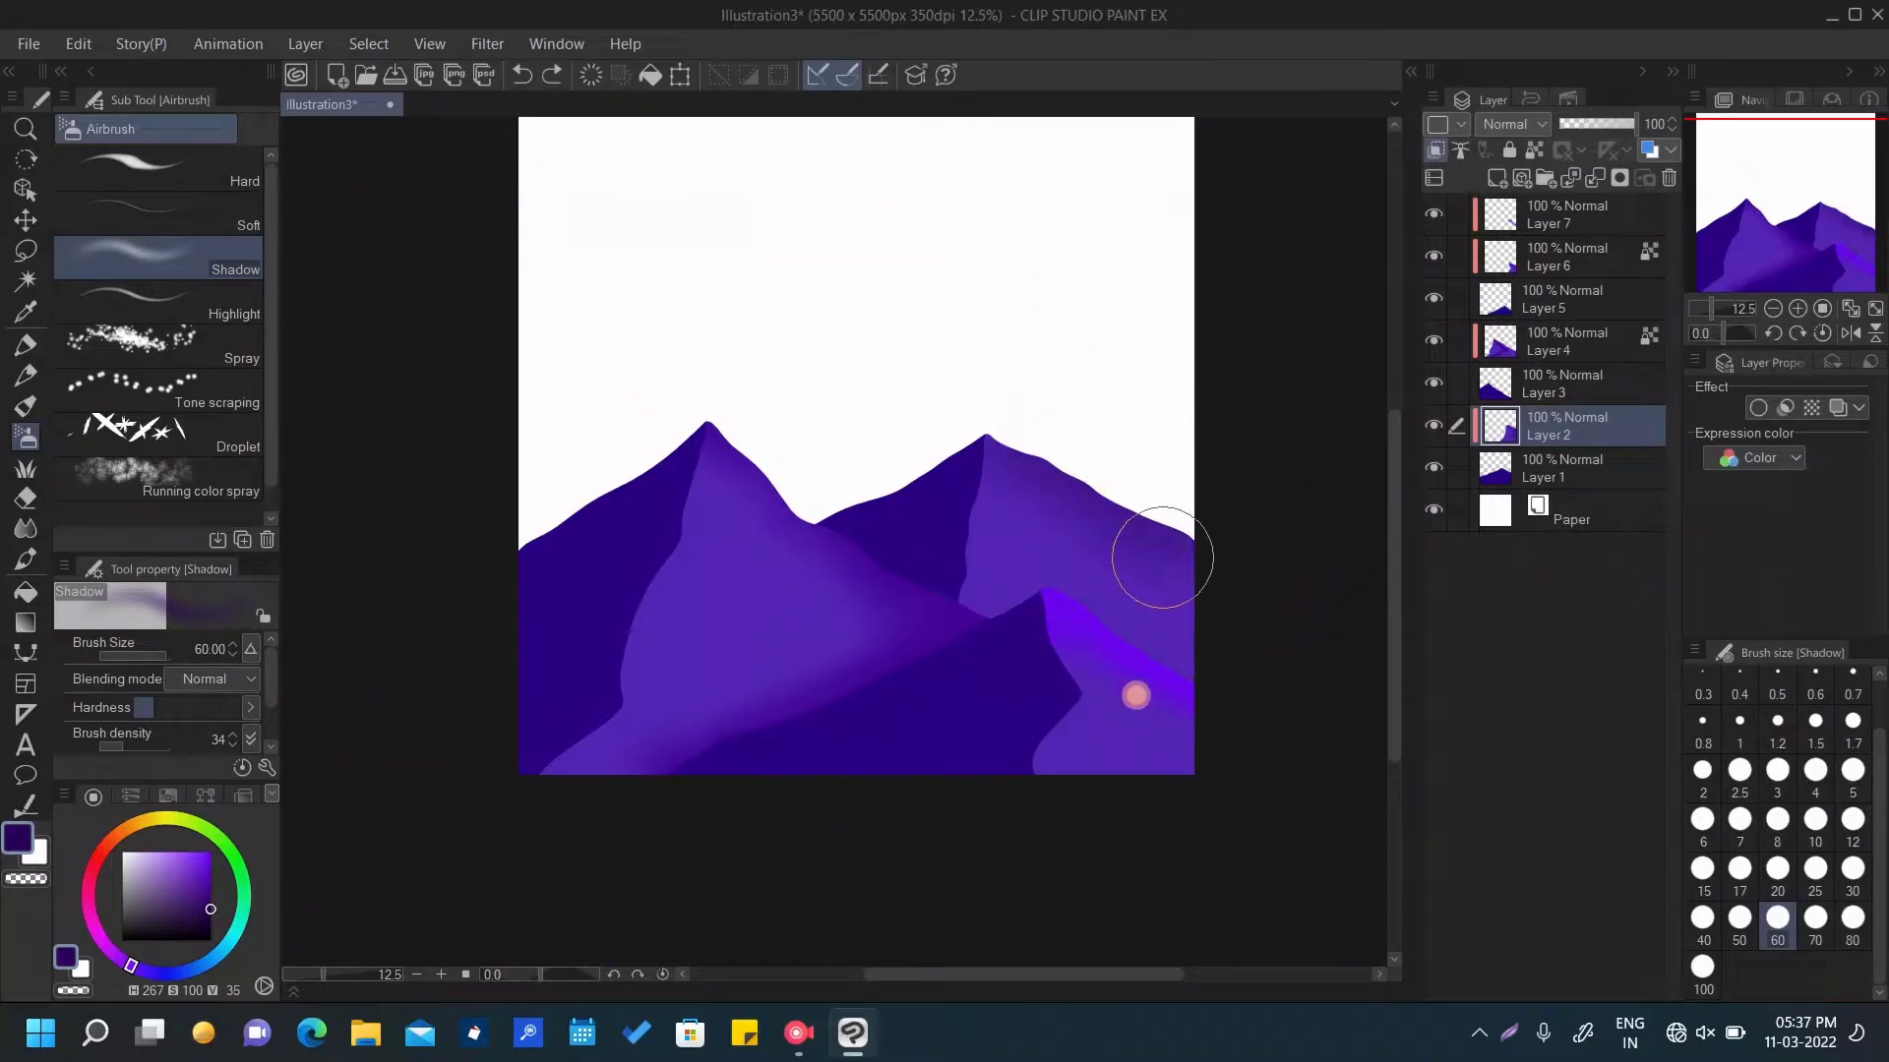
drag(1191, 561, 1197, 498)
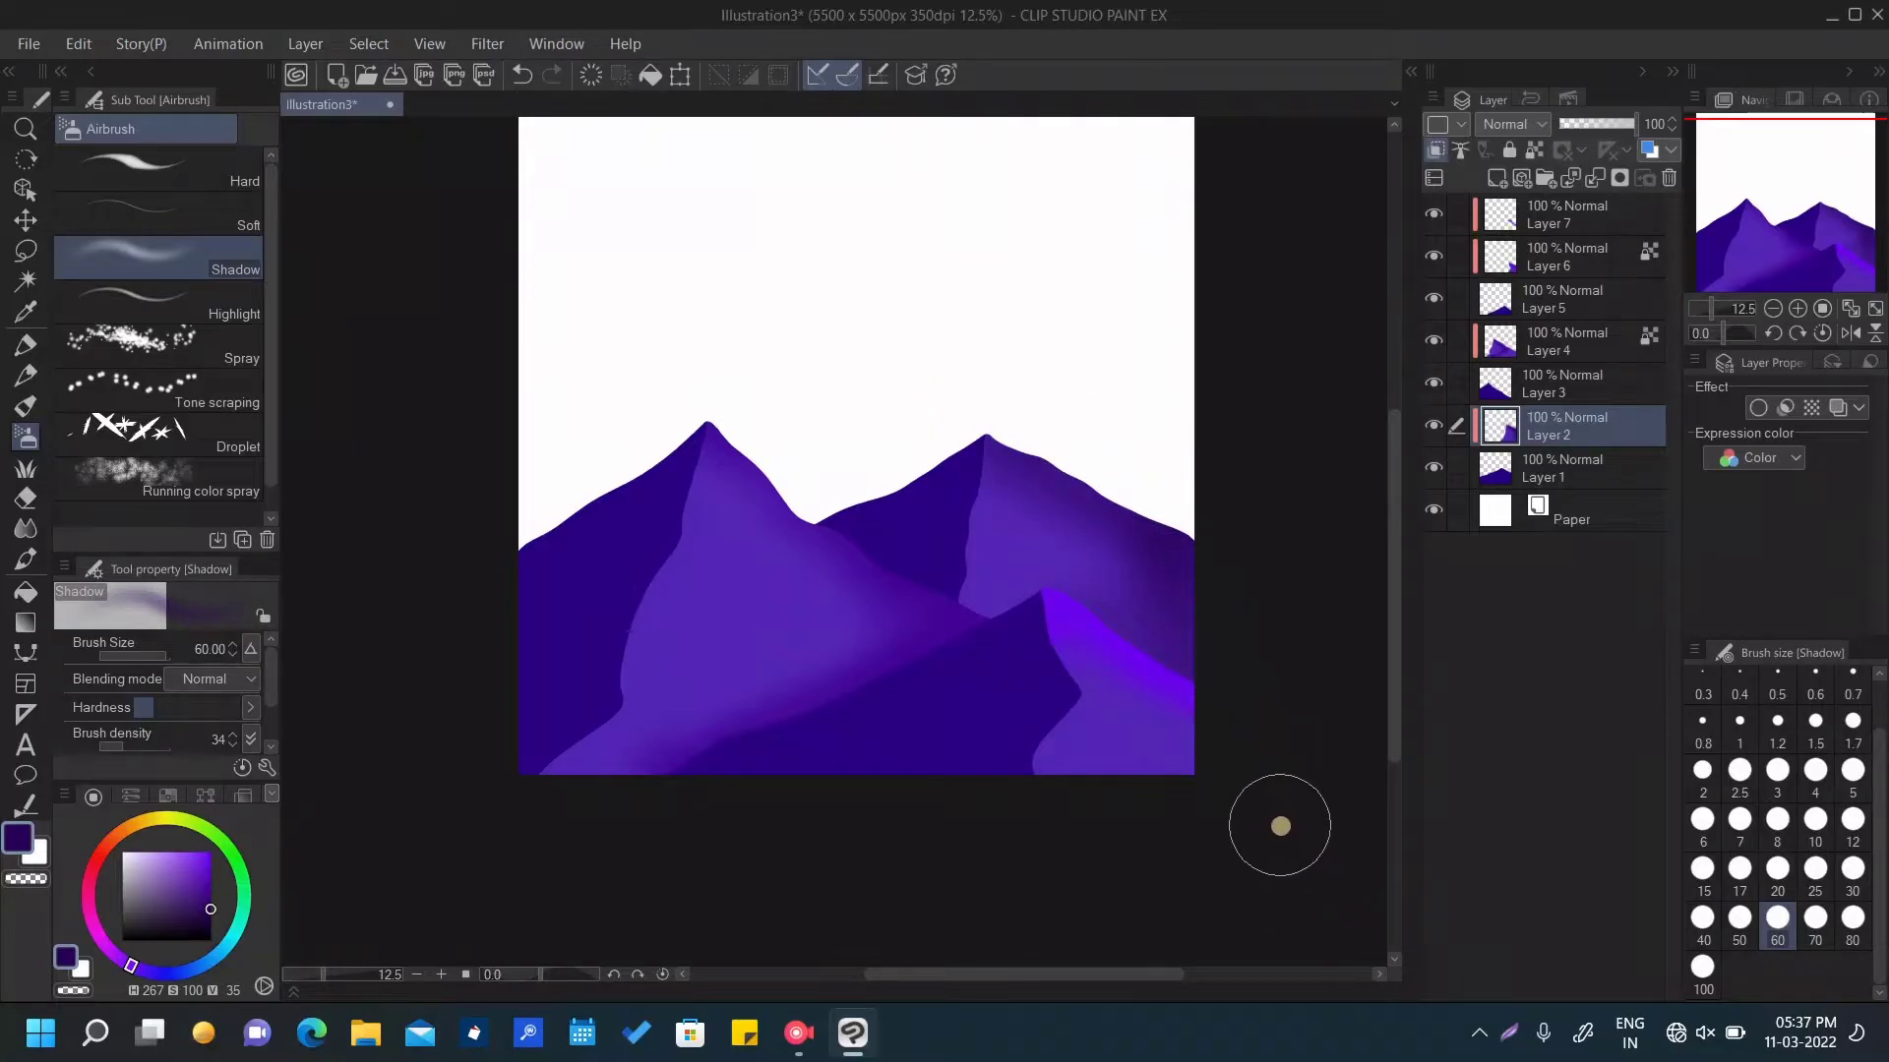
click(1588, 357)
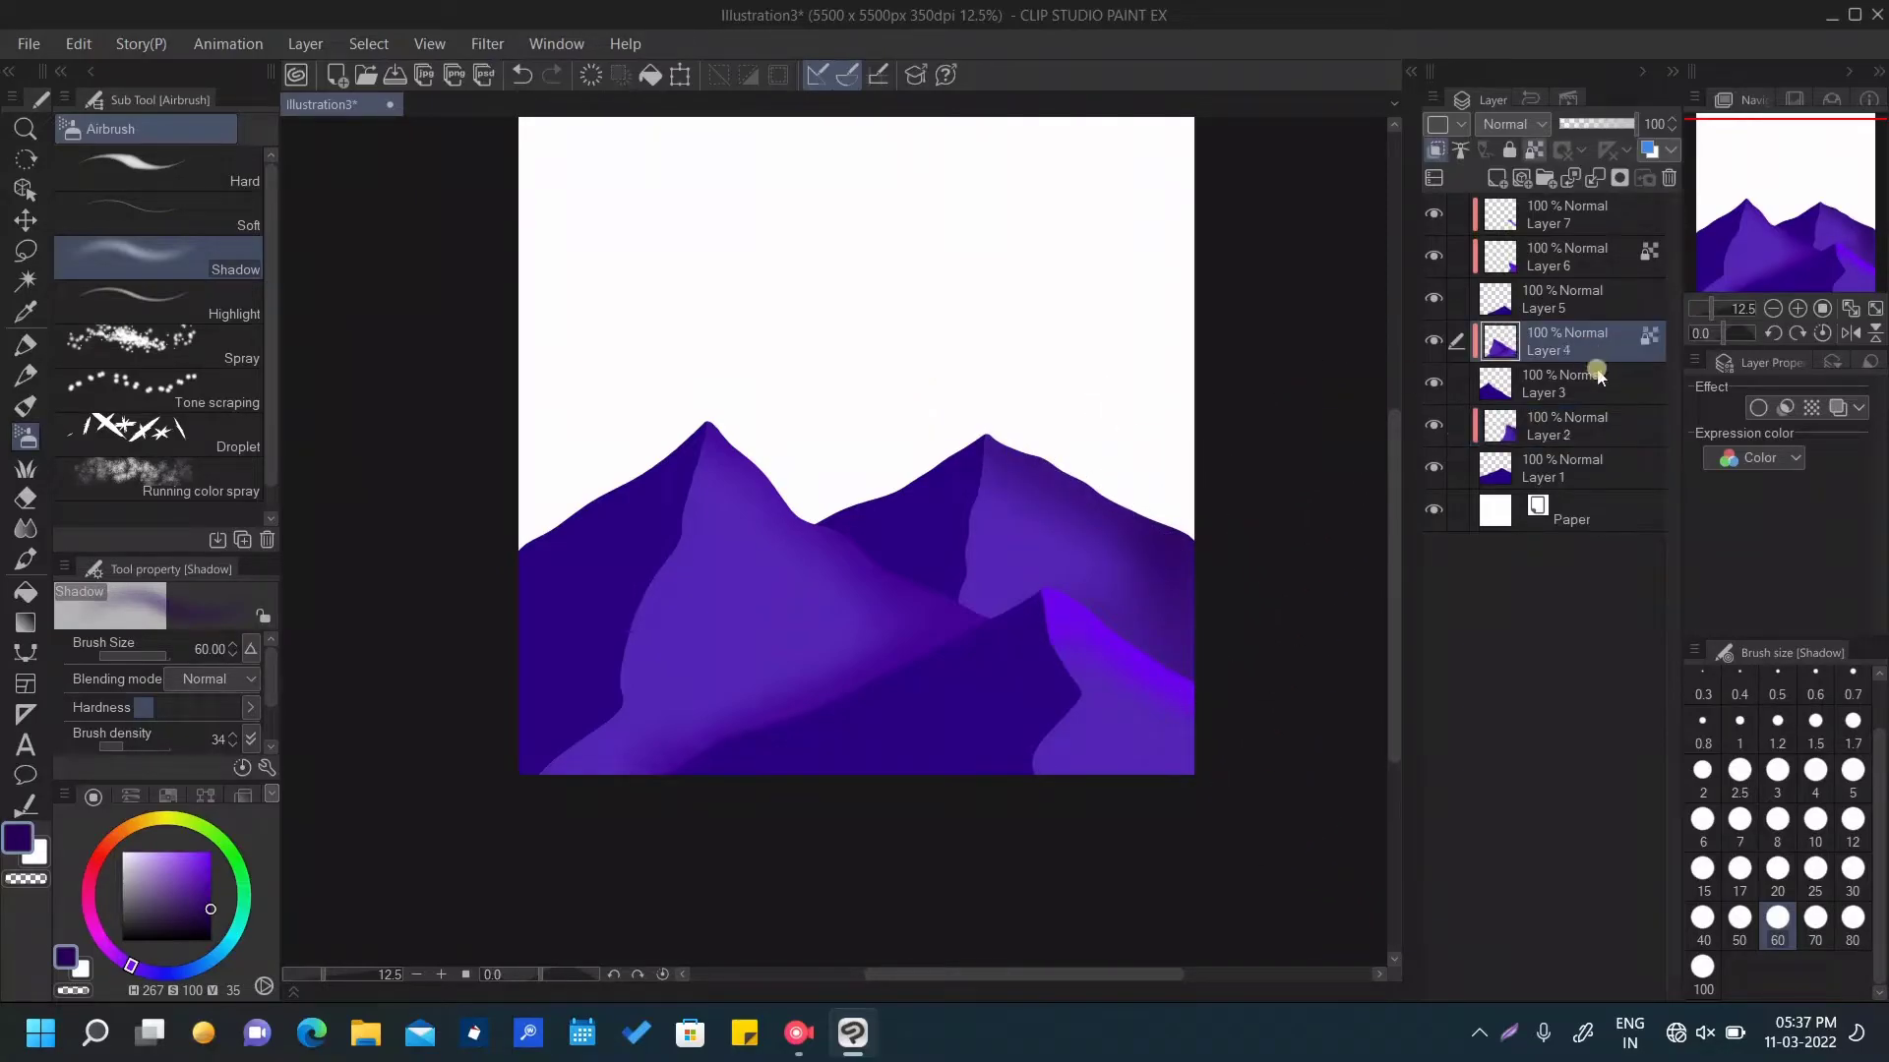
alt+click(940, 617)
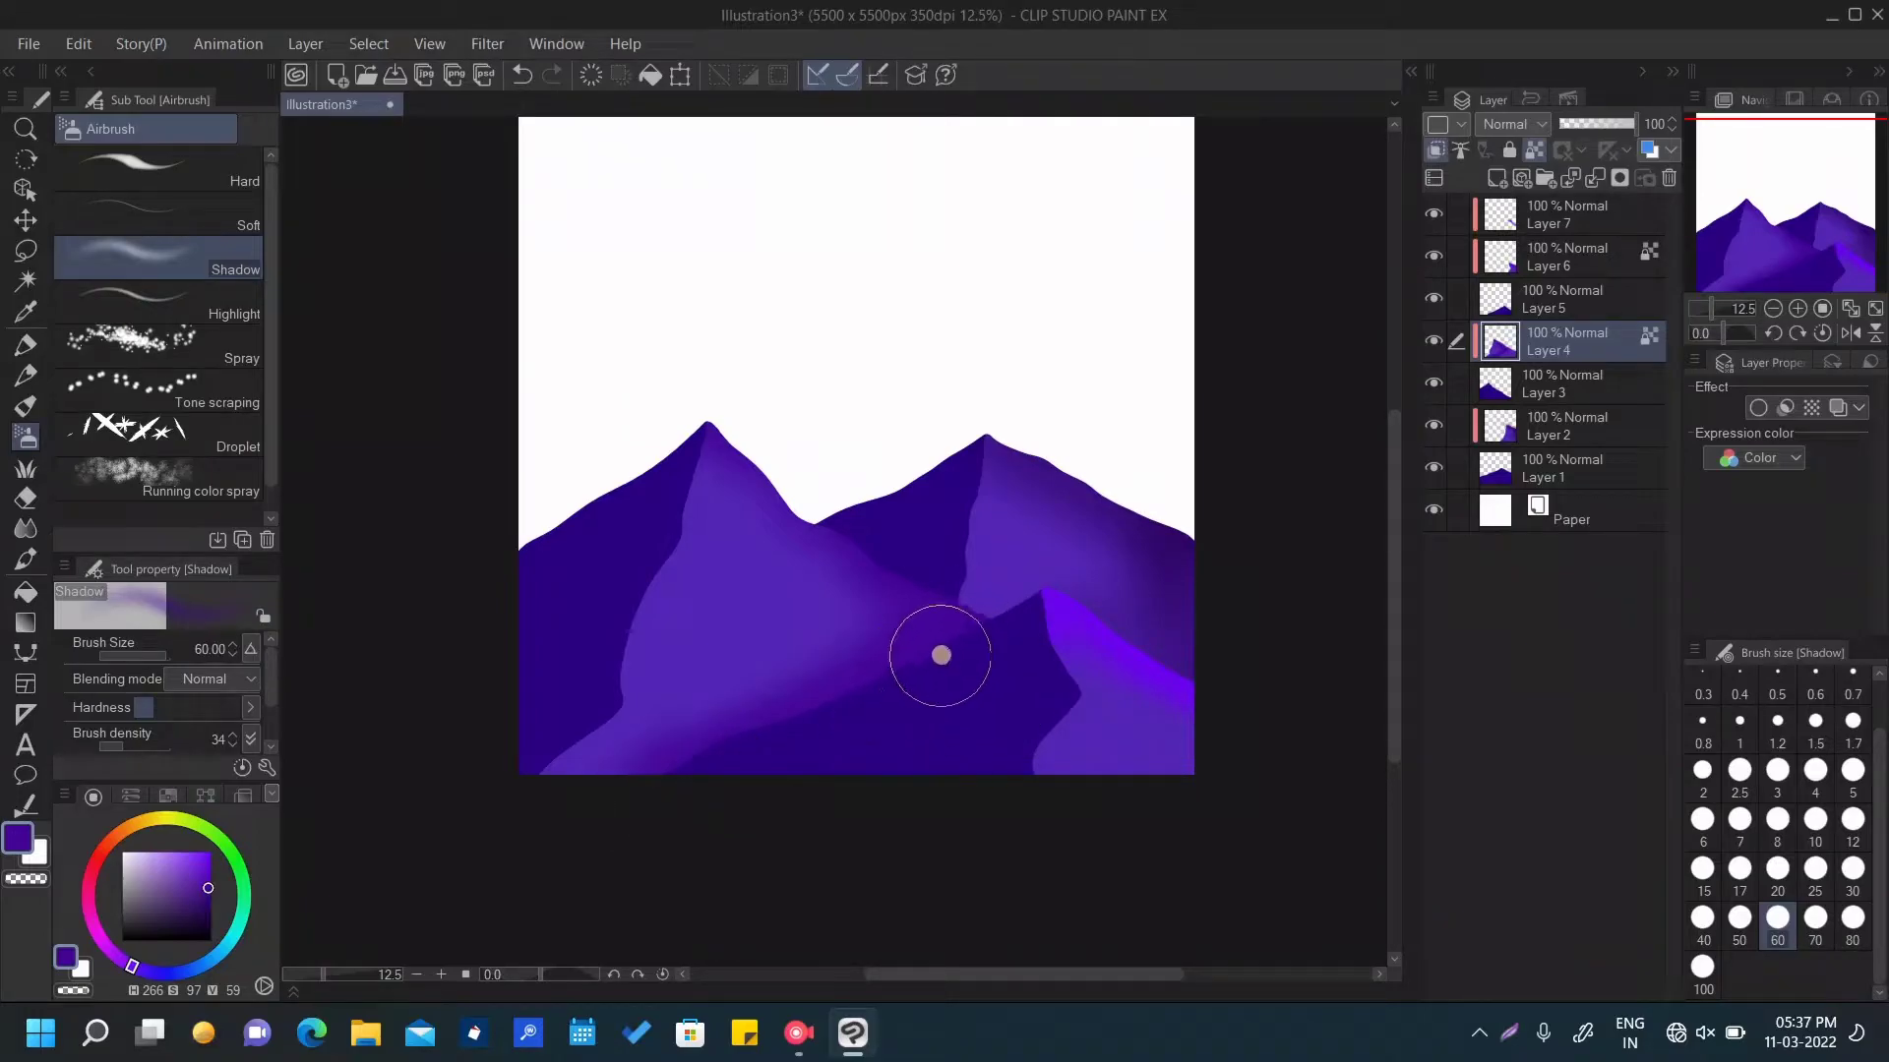
click(25, 528)
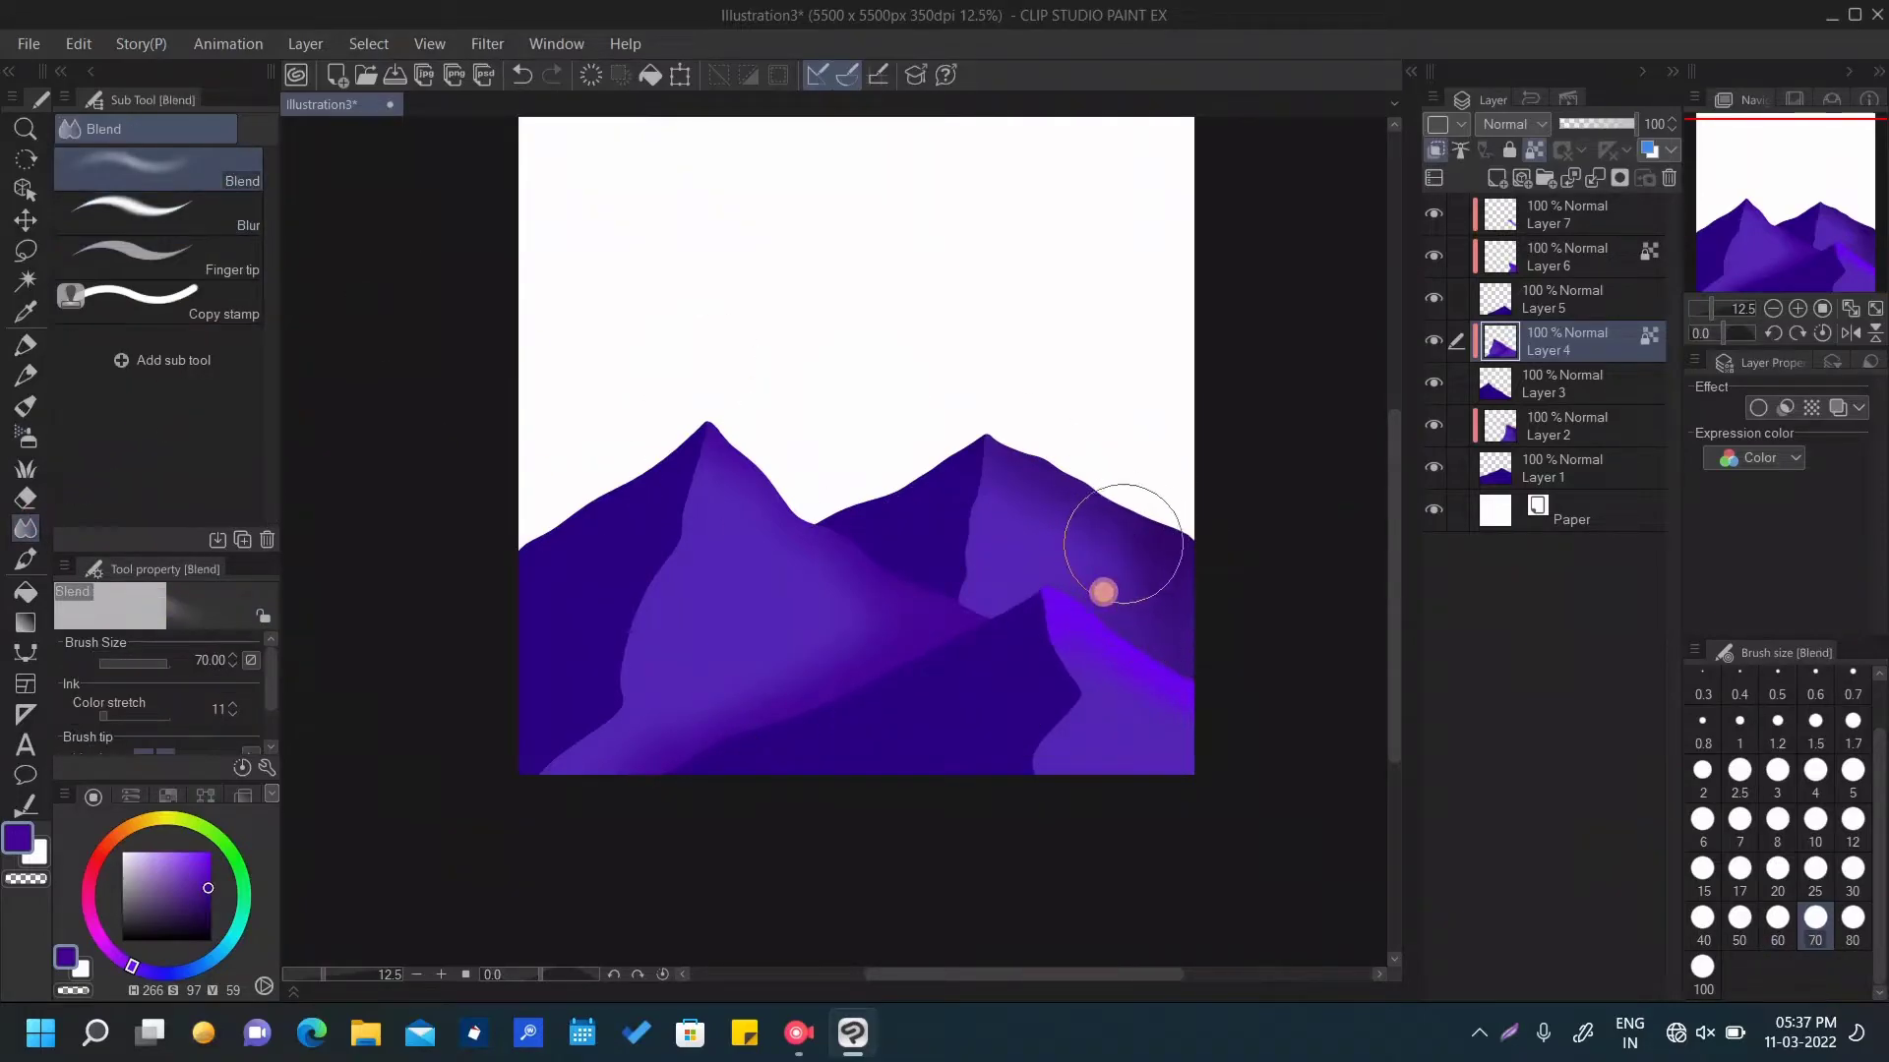
mouse_move(1102, 591)
mouse_down()
mouse_move(1127, 540)
mouse_move(1143, 665)
mouse_up()
click(1574, 428)
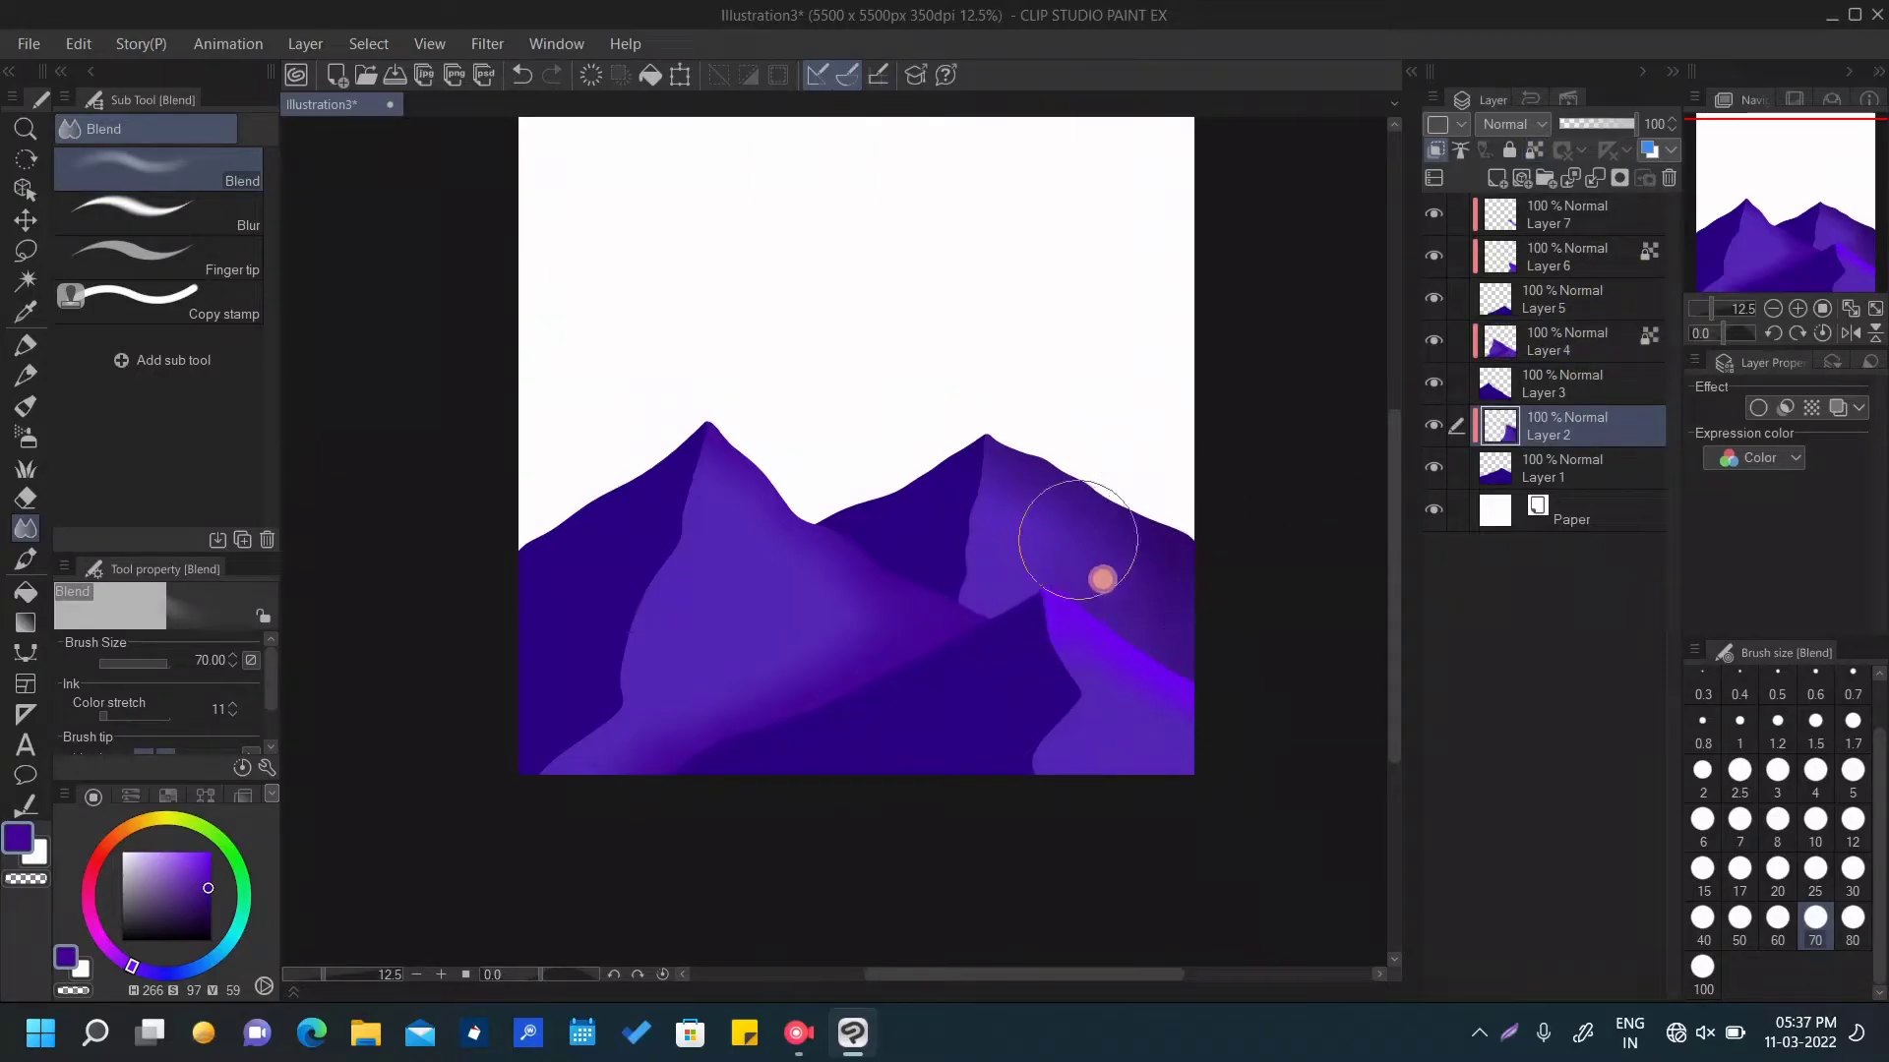
click(1594, 258)
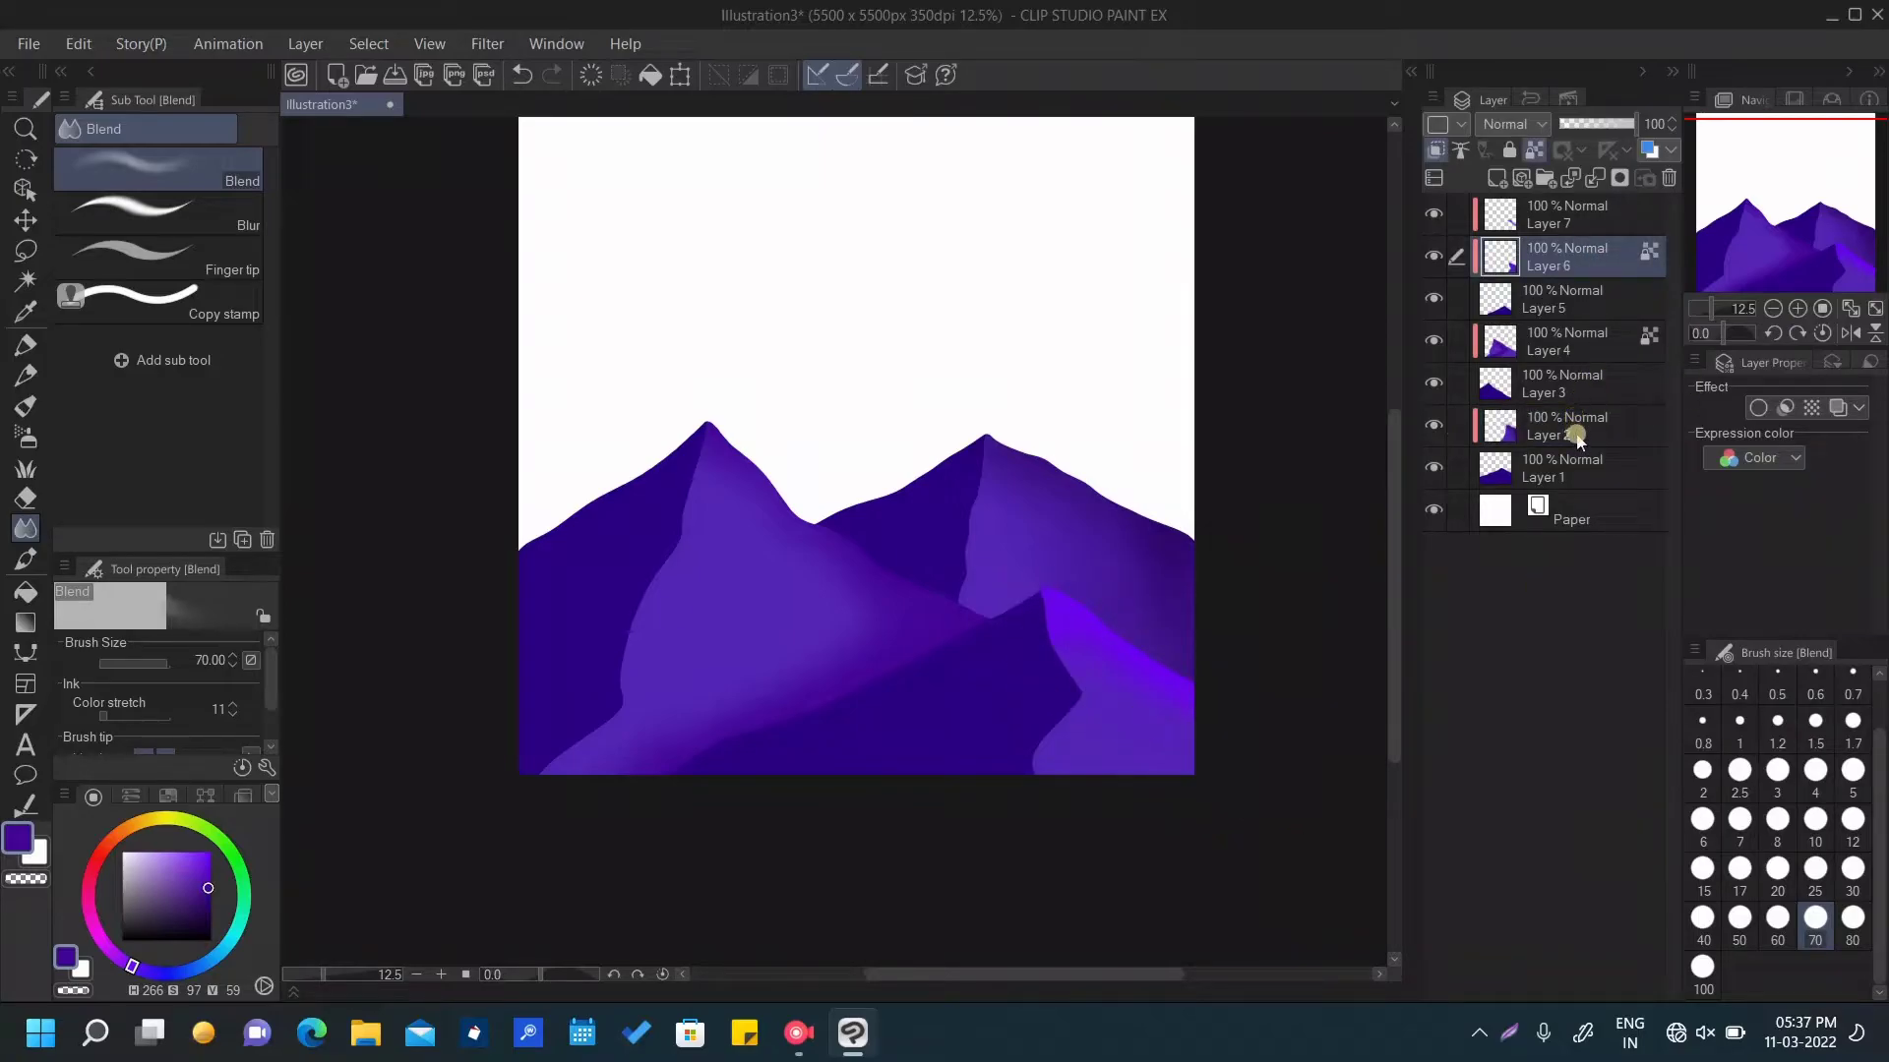
click(1574, 341)
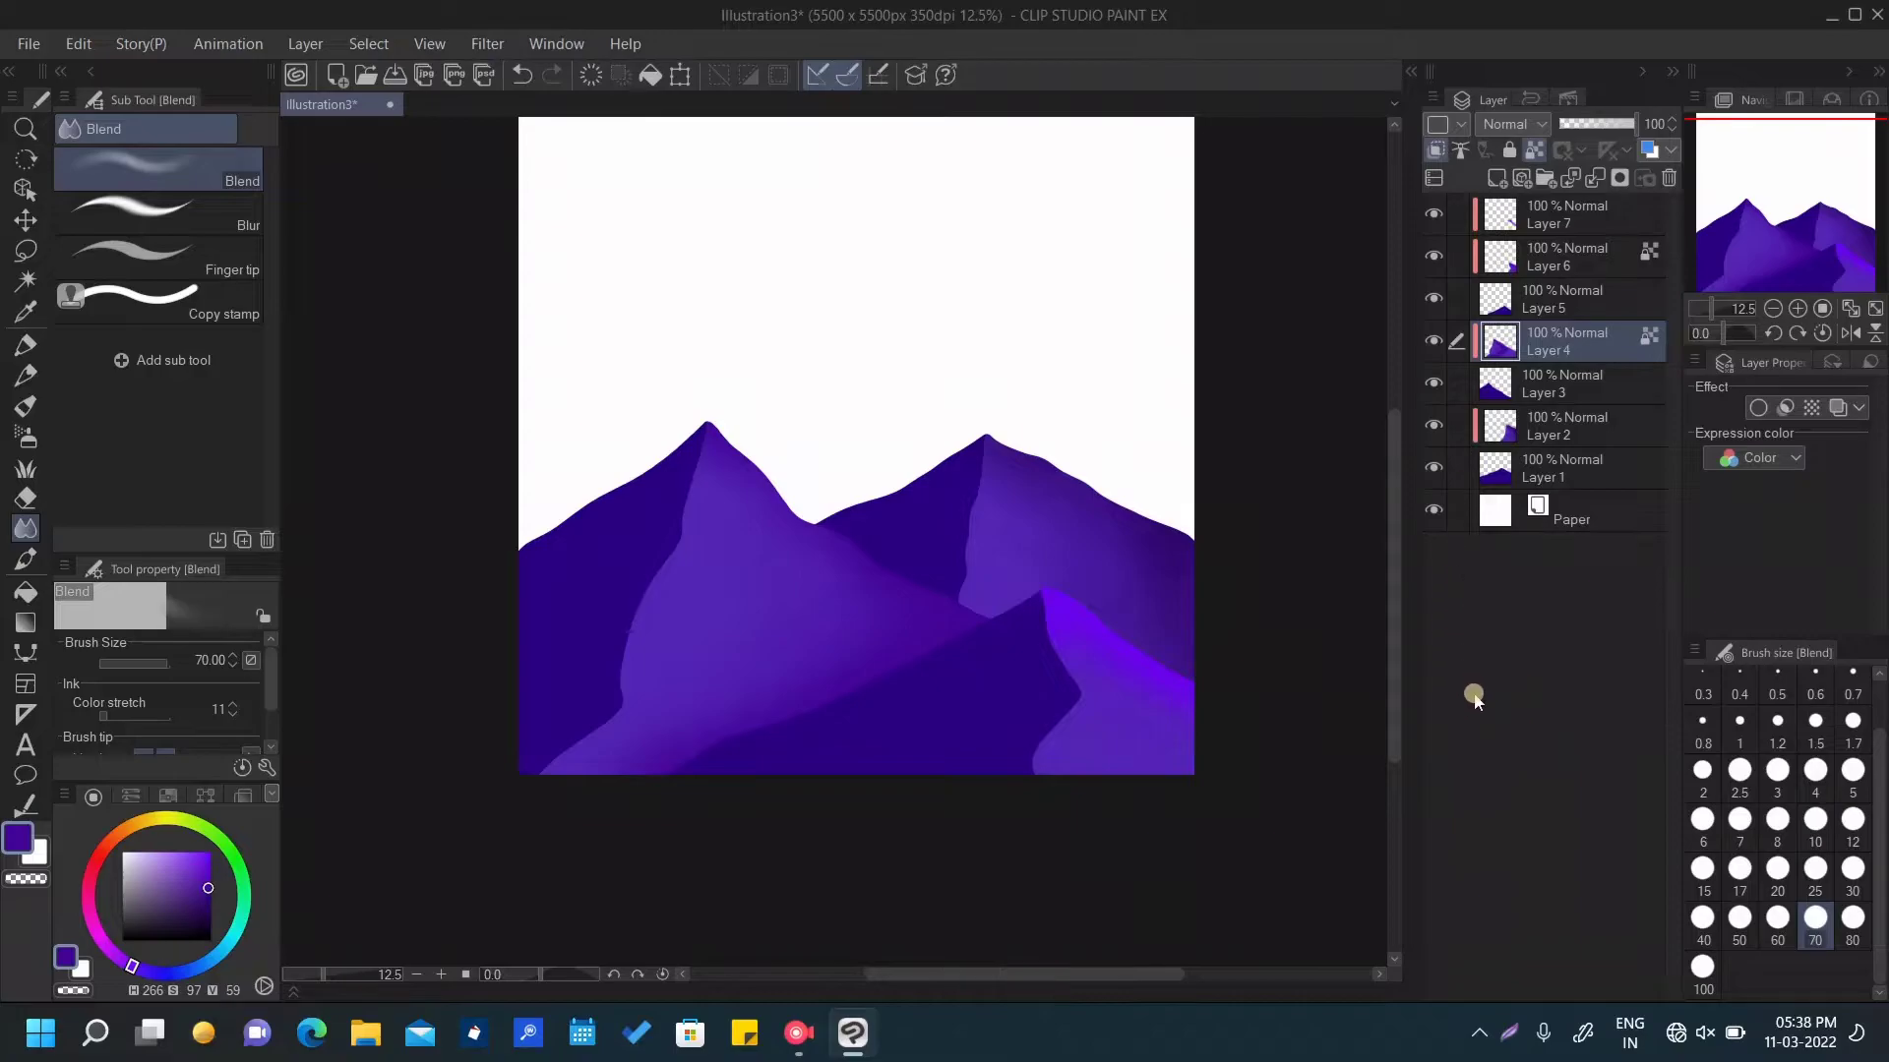
Delete the unused empty Layer 7 from the Layers palette
click(1574, 214)
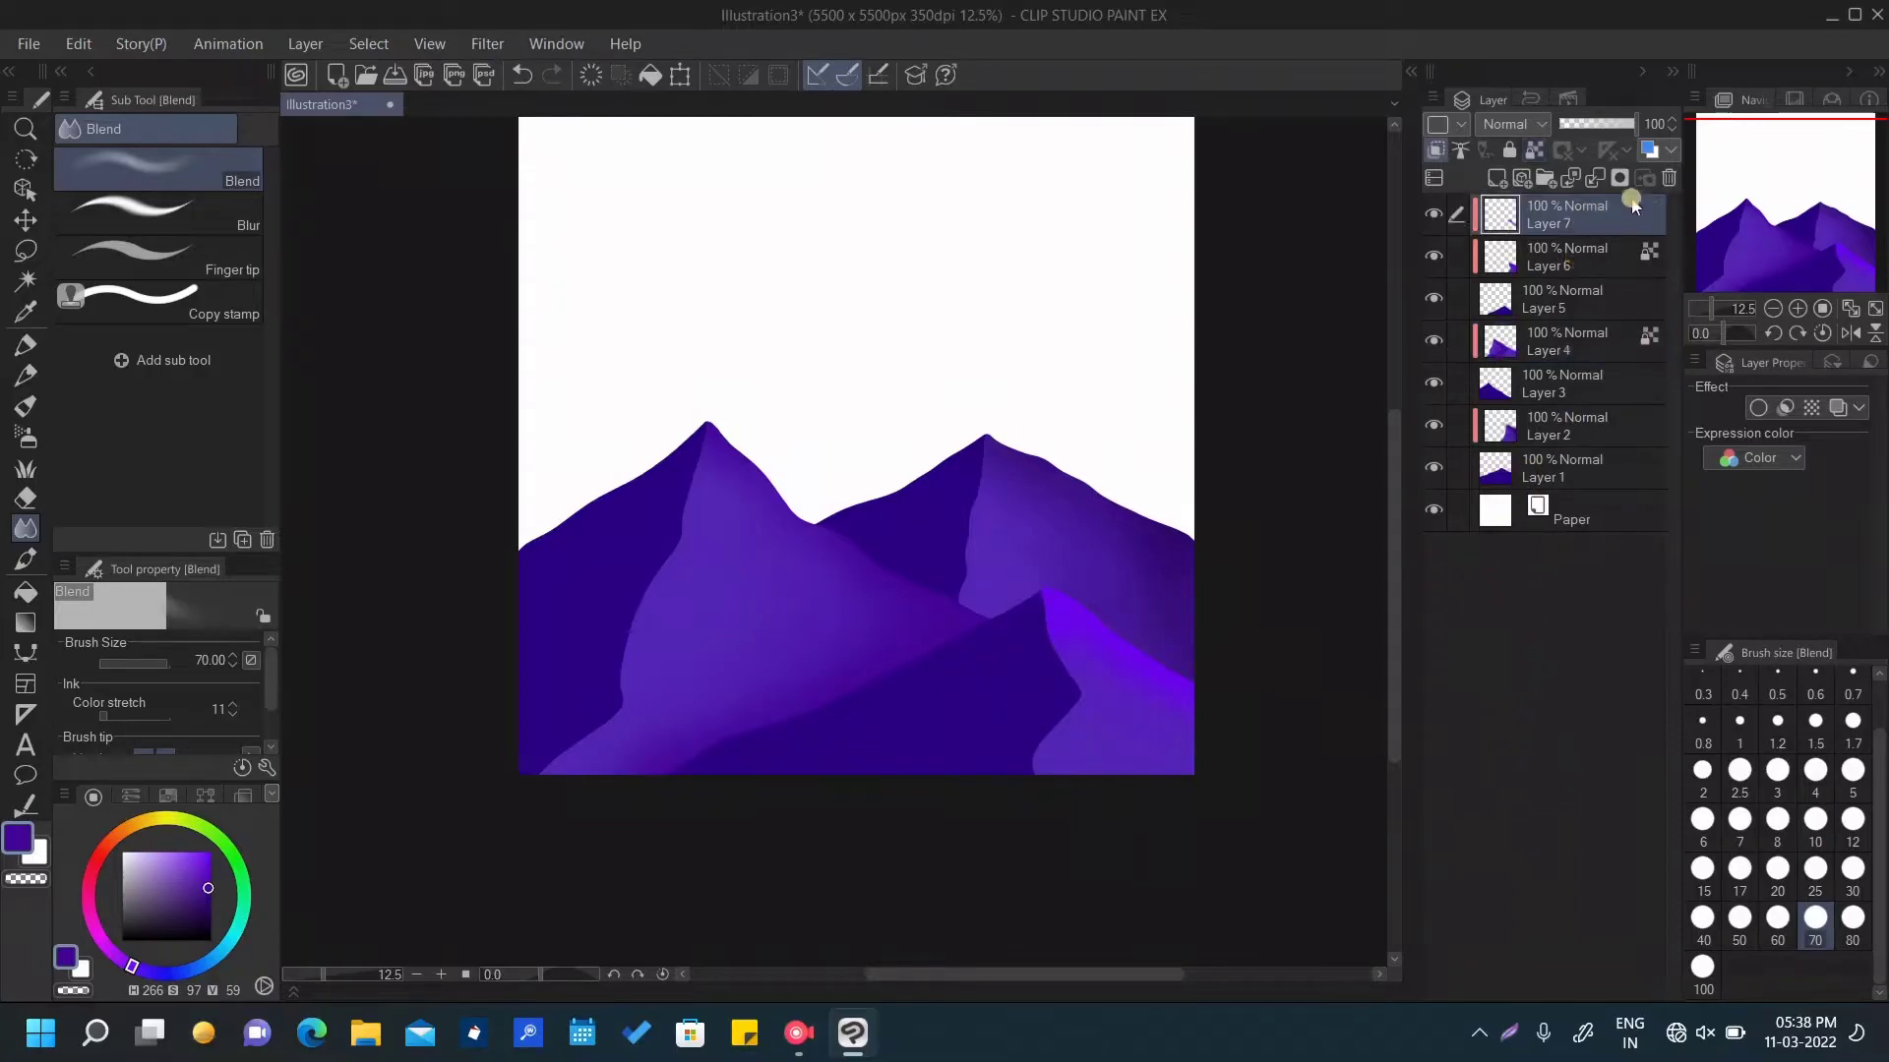
click(1436, 214)
click(1671, 181)
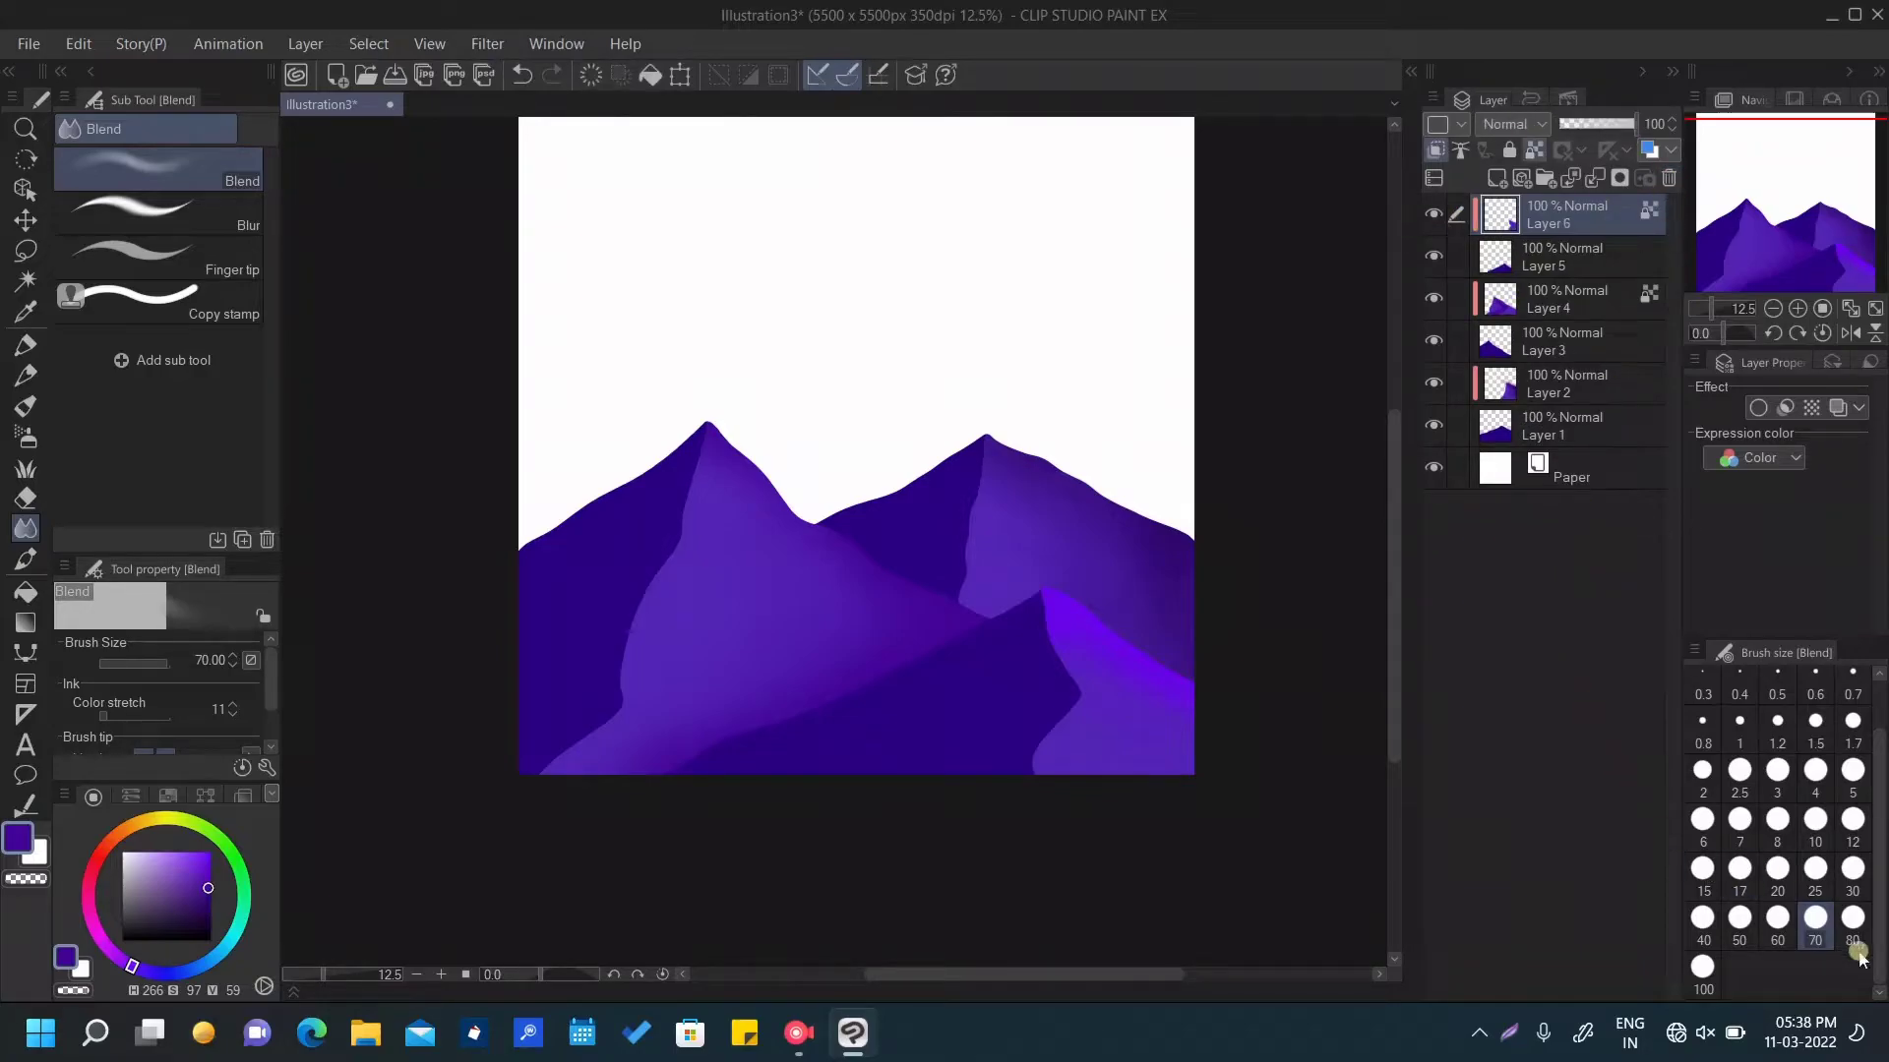
click(1808, 246)
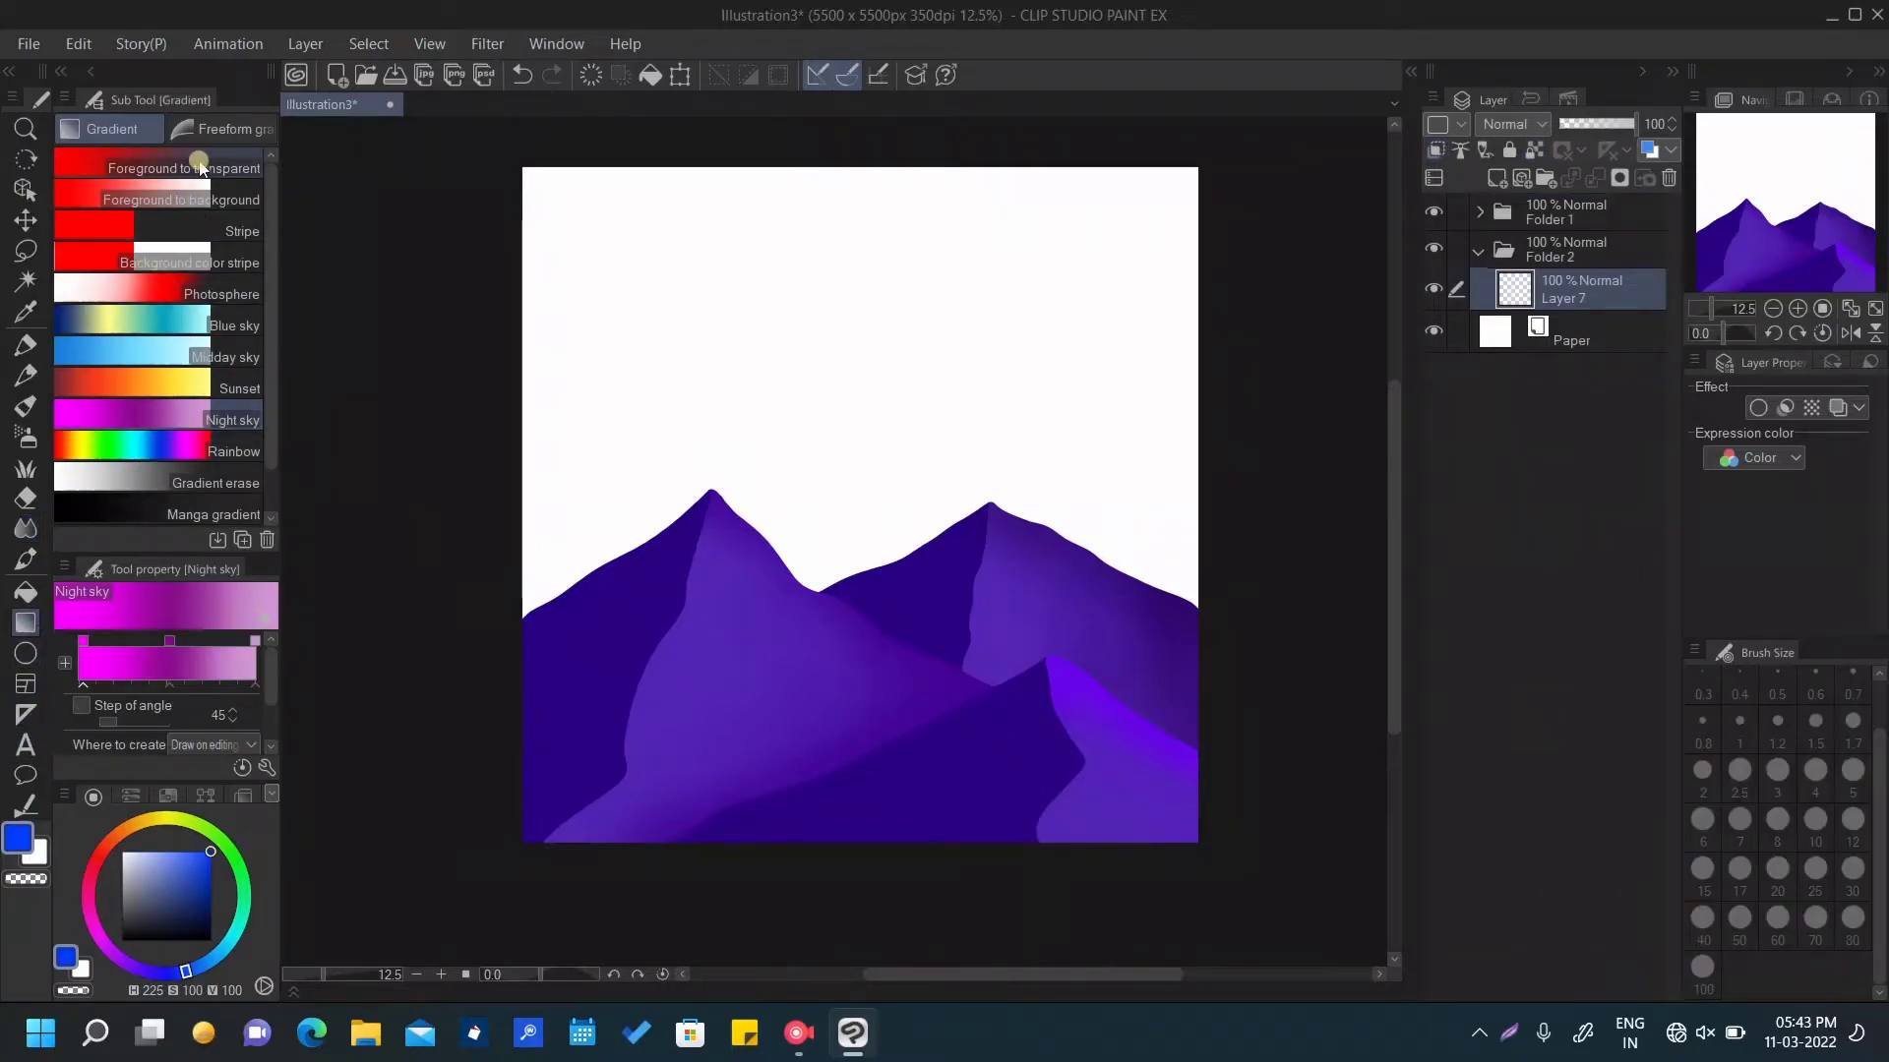
Start from the Midday sky gradient and recolour its stops from dark navy to bright blue
click(136, 360)
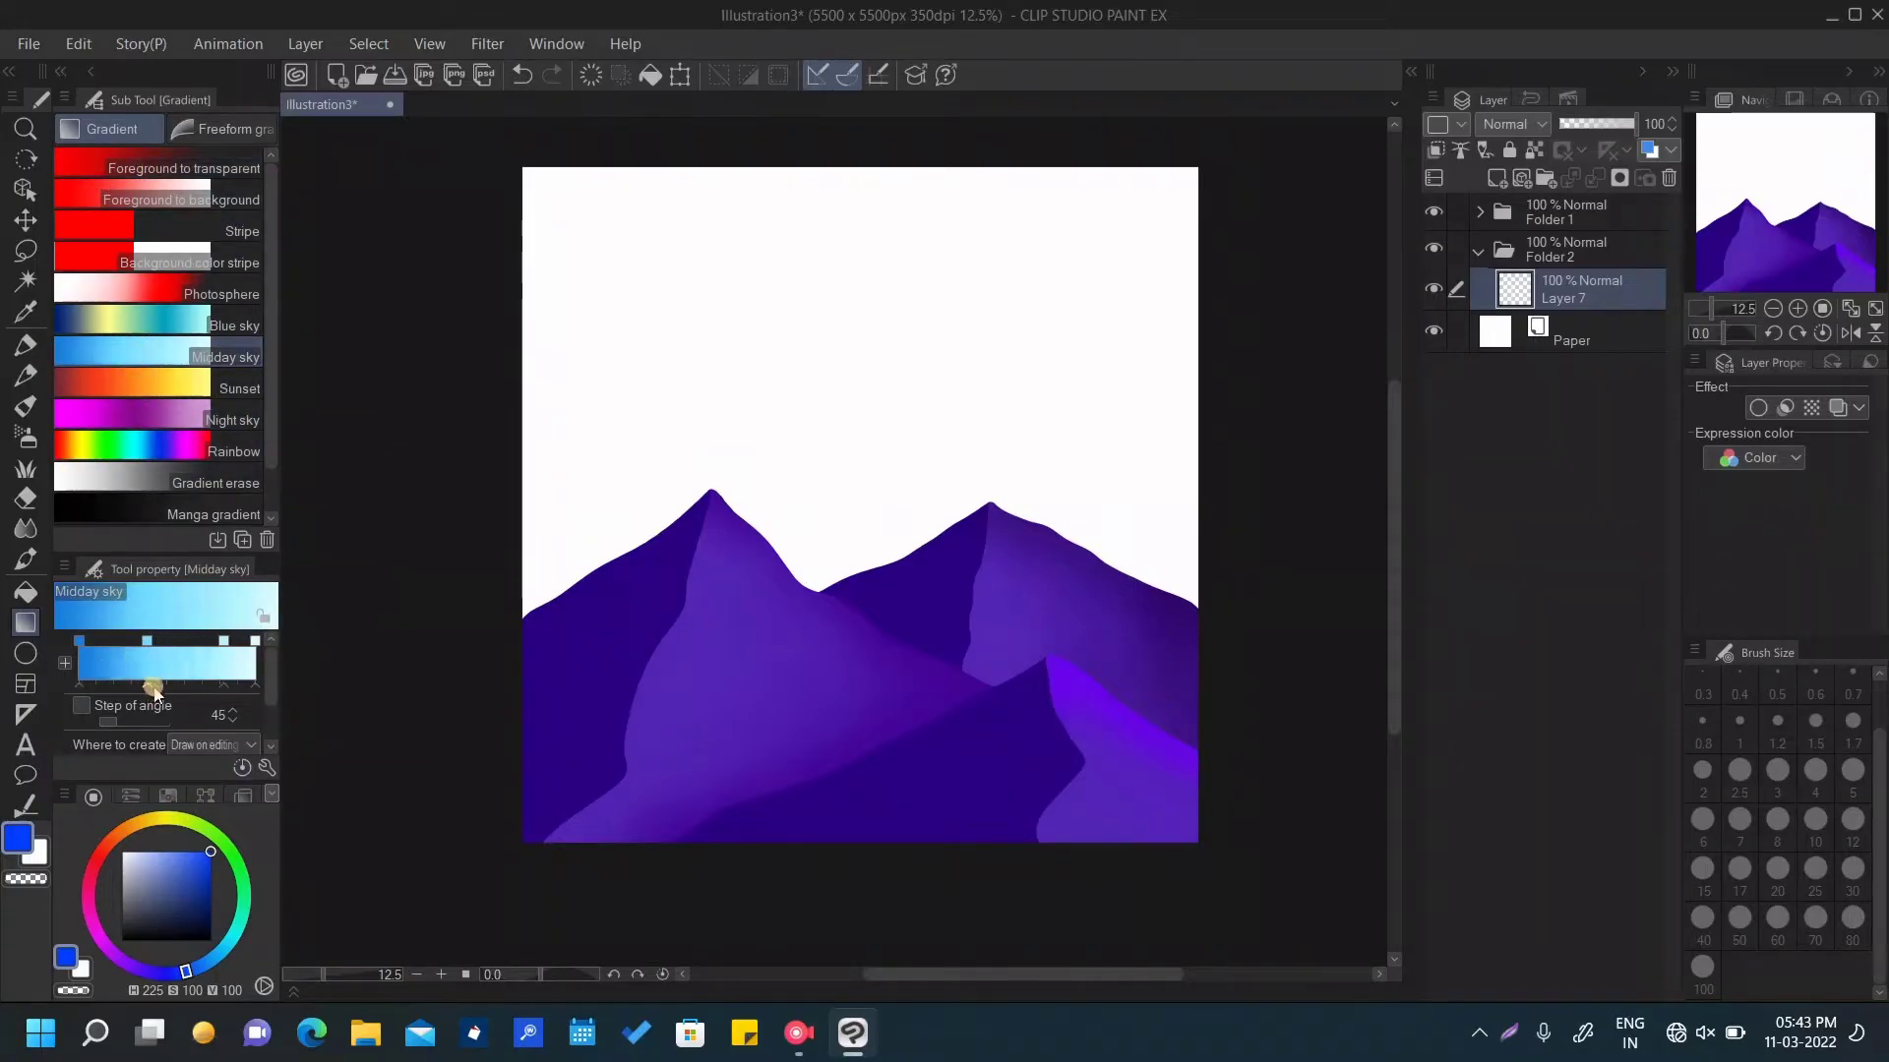
drag(224, 685, 115, 721)
mouse_move(260, 692)
mouse_down()
mouse_move(272, 724)
mouse_move(268, 693)
mouse_move(161, 695)
mouse_up()
drag(204, 915, 211, 852)
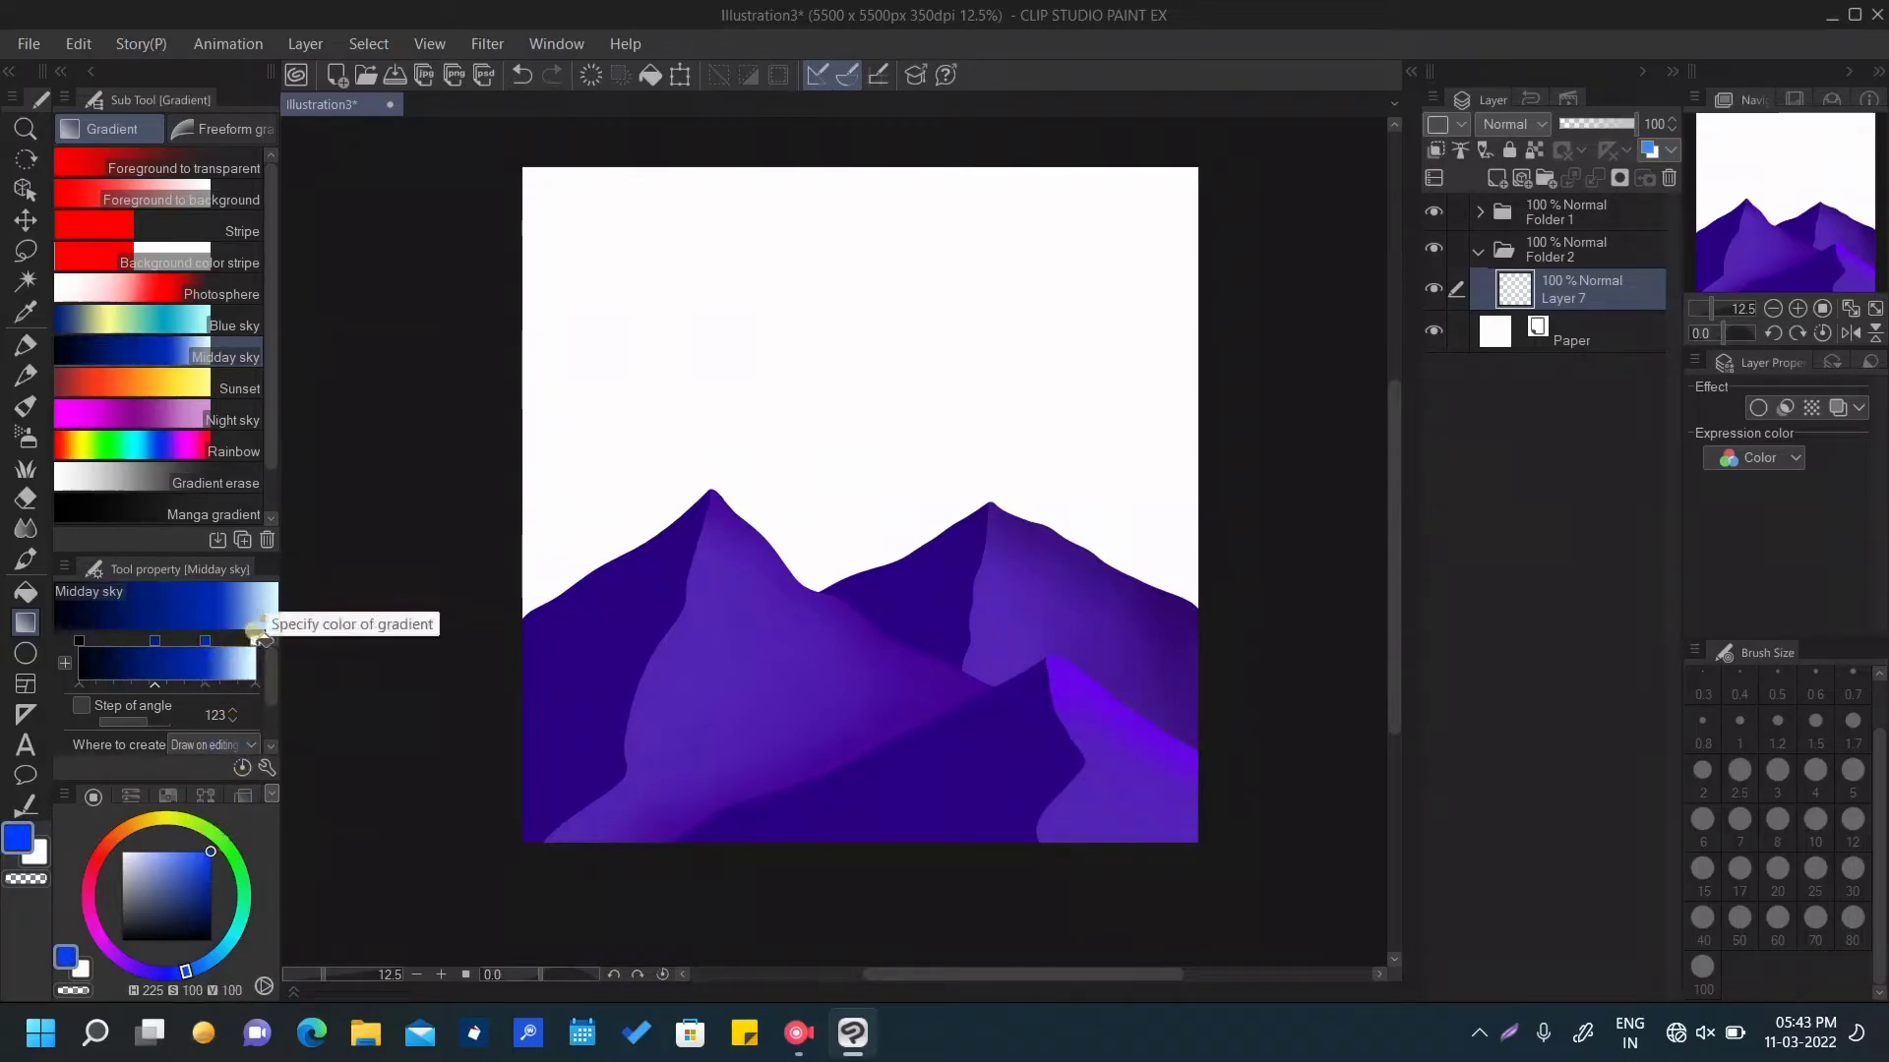
click(254, 641)
click(200, 686)
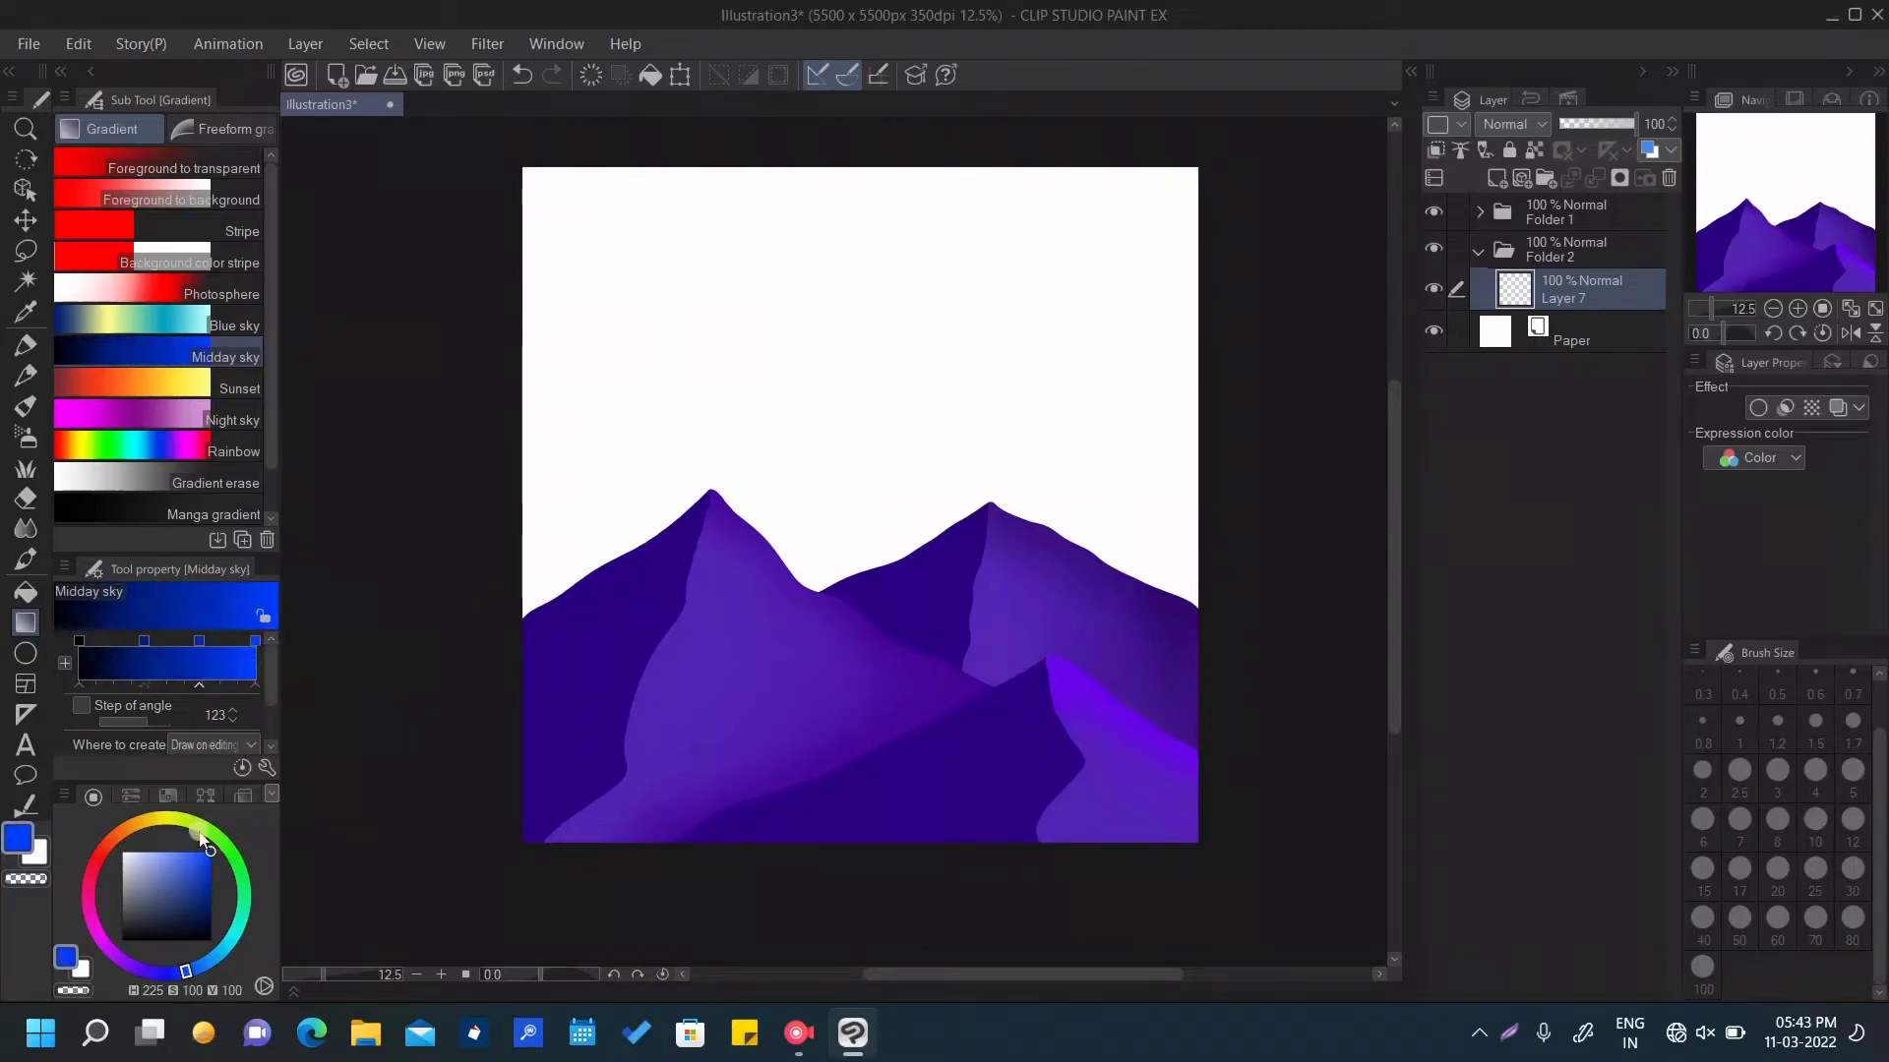
click(178, 852)
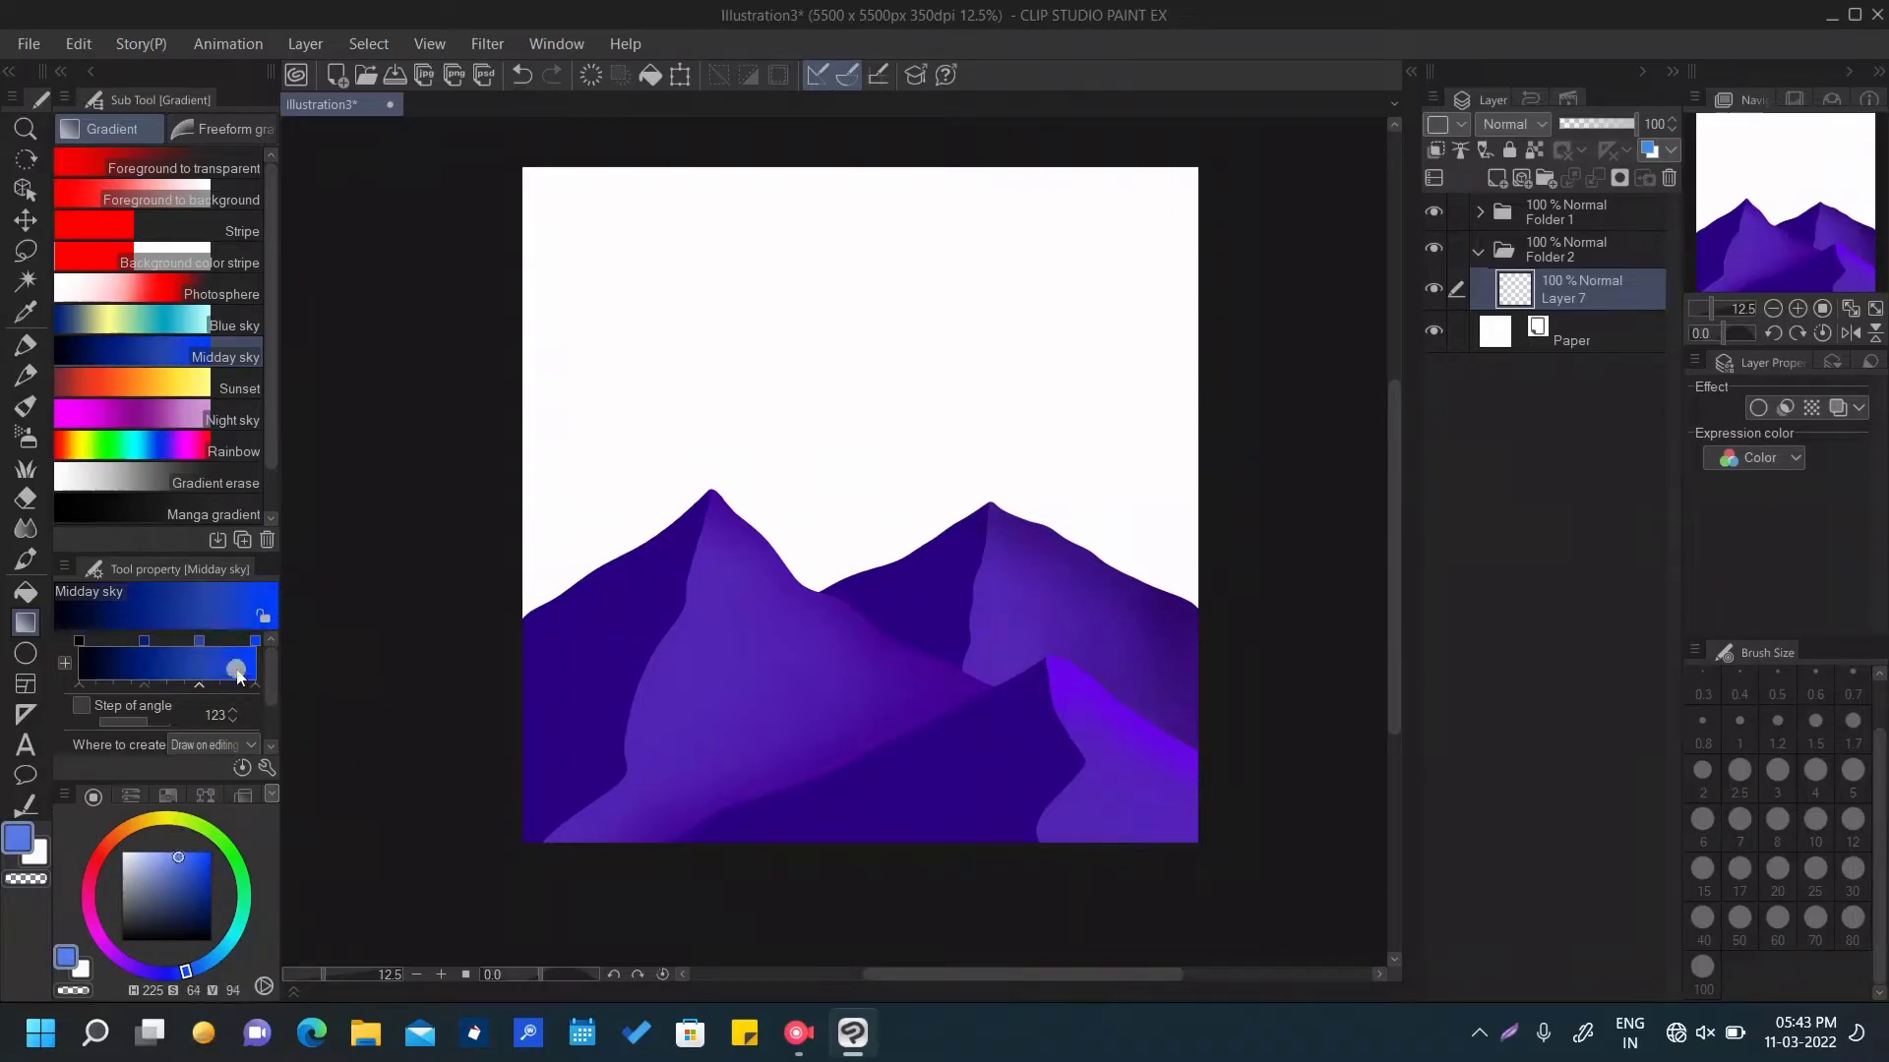
Fine-tune the middle gradient stops and drag the gradient down from the canvas top
drag(144, 686, 139, 688)
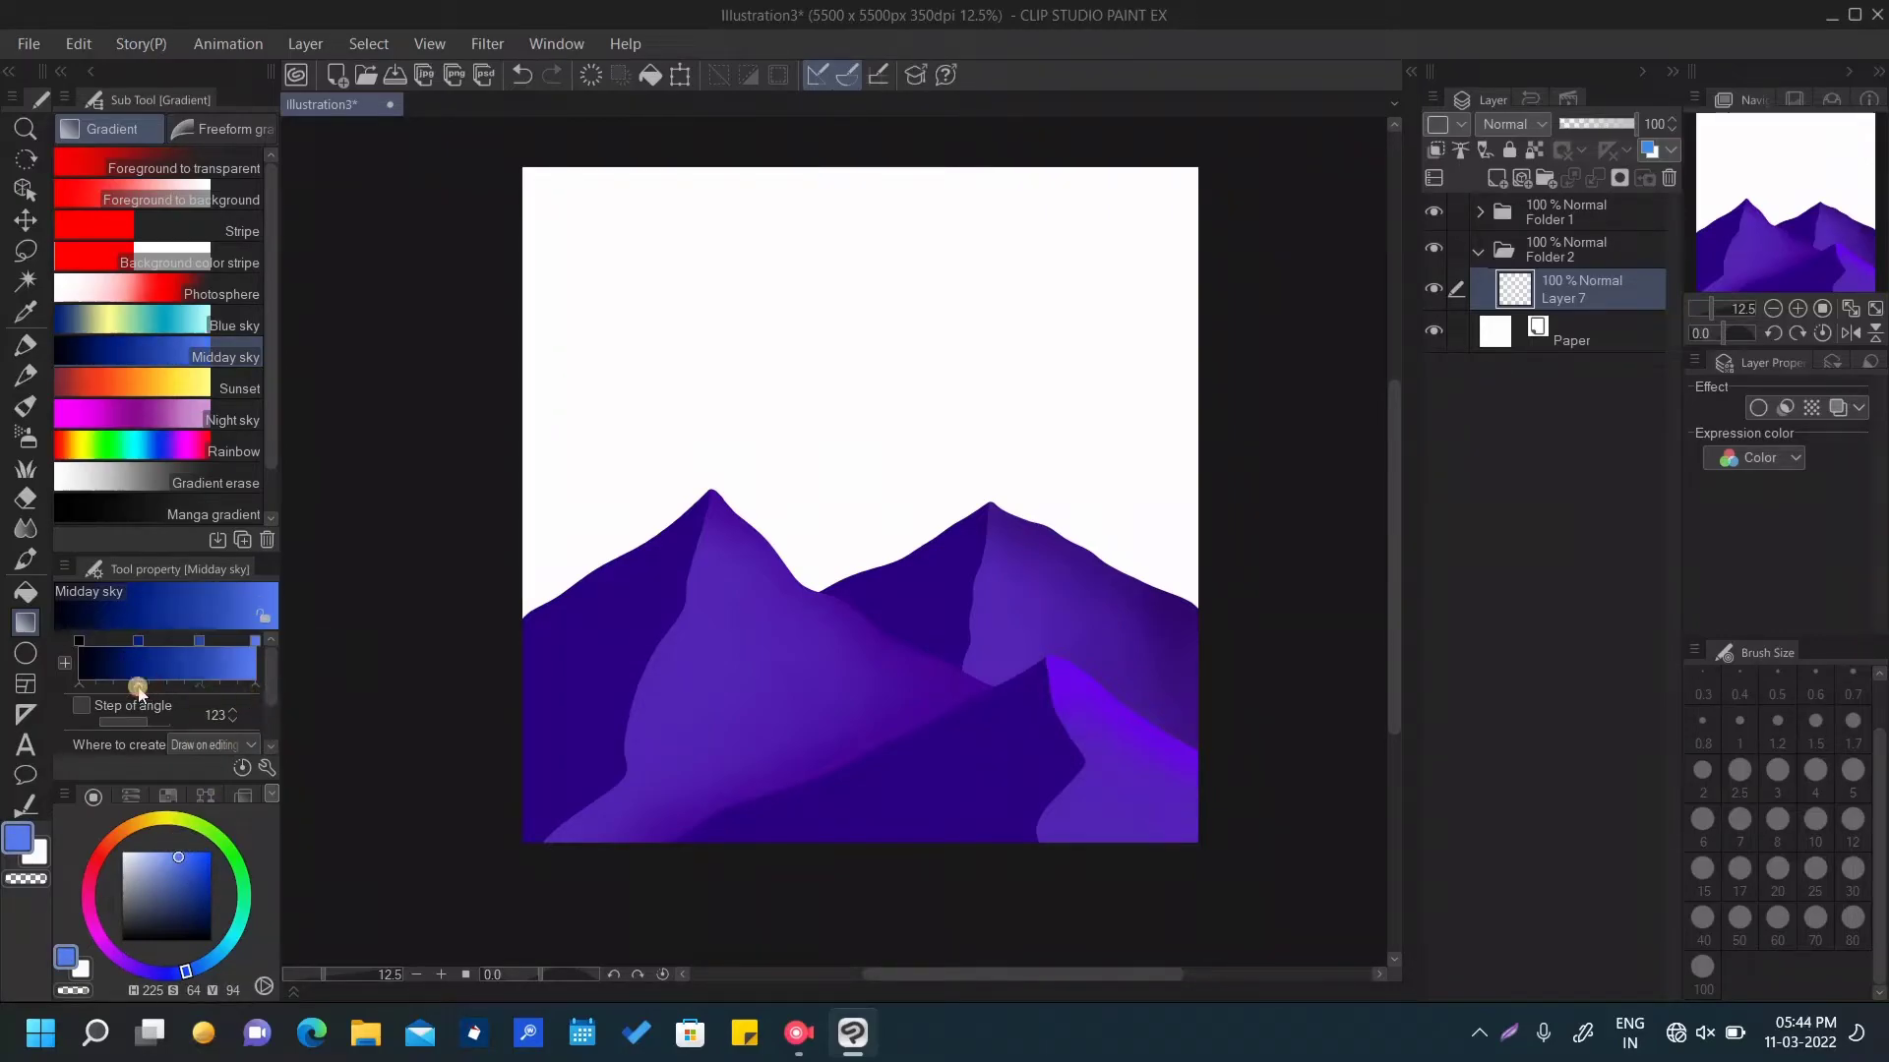
click(198, 686)
drag(139, 685, 147, 686)
drag(835, 165, 828, 747)
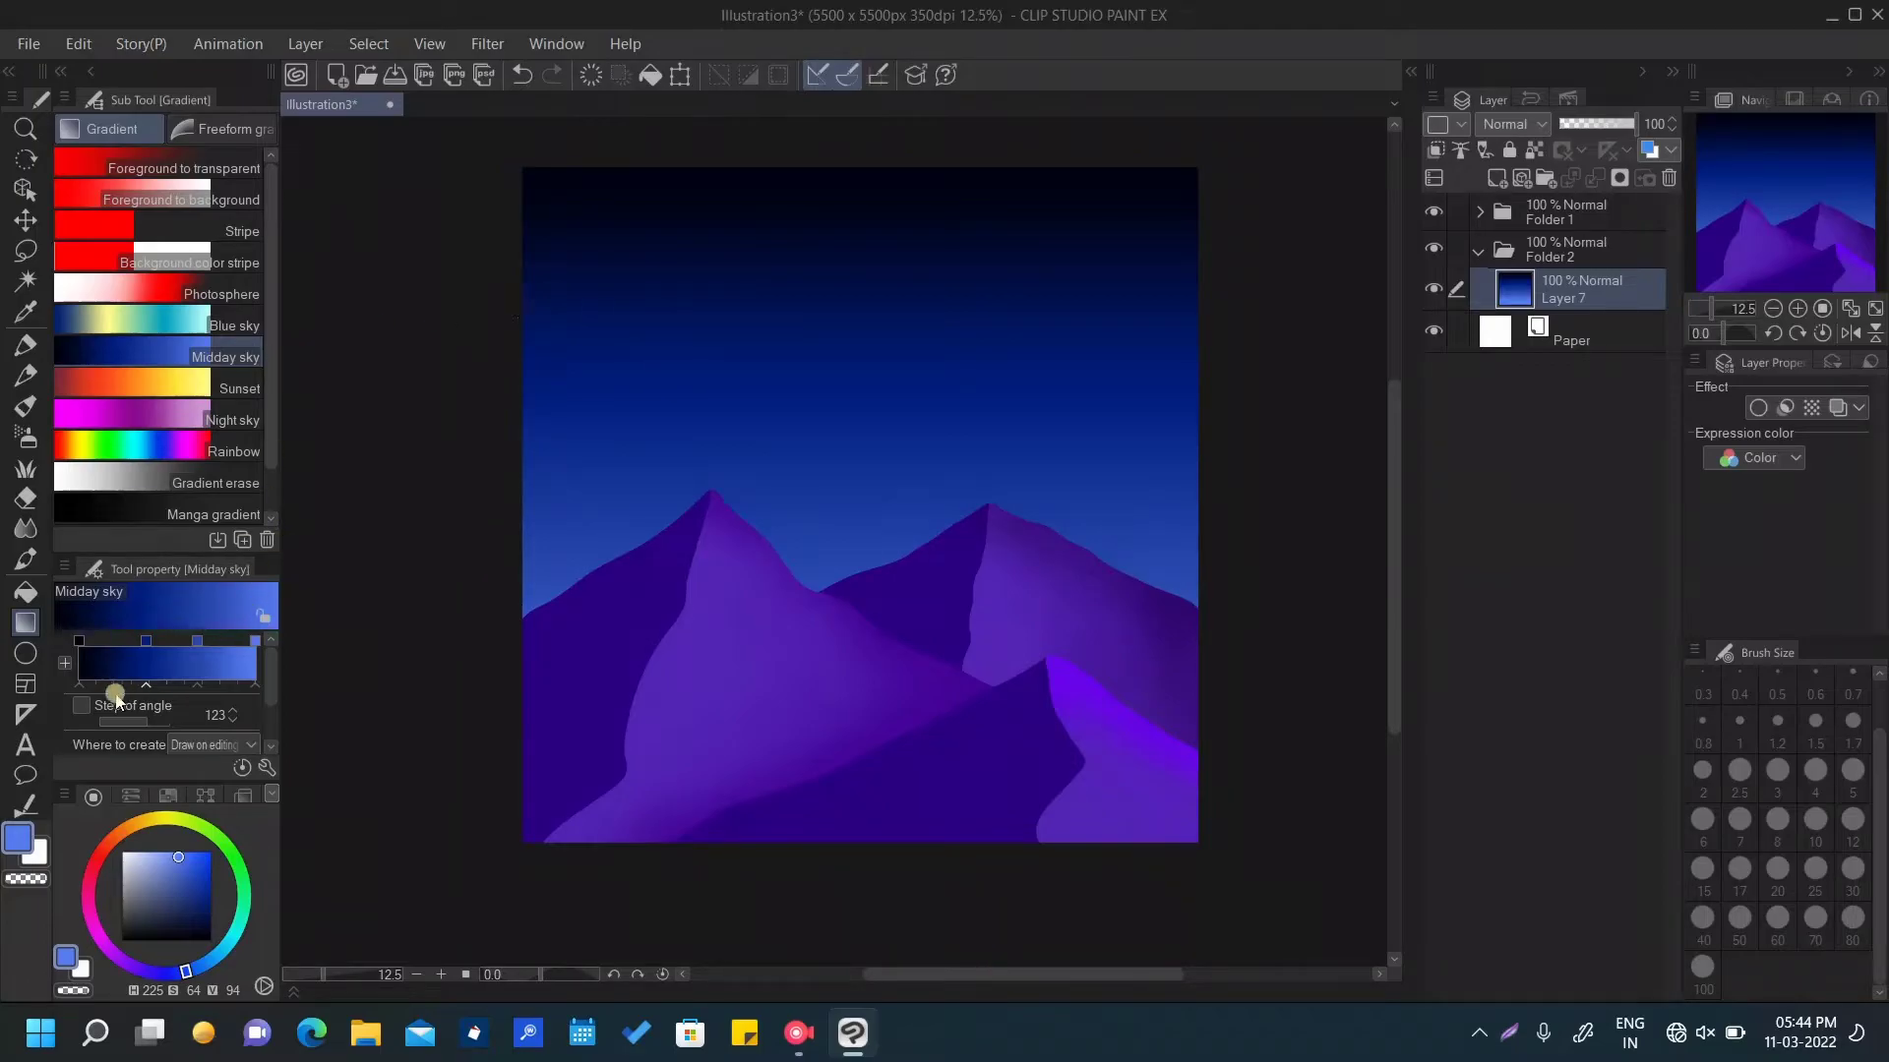
Shift the darkest gradient stop right, undo the first sky, and redraw it from the top
drag(79, 685, 108, 691)
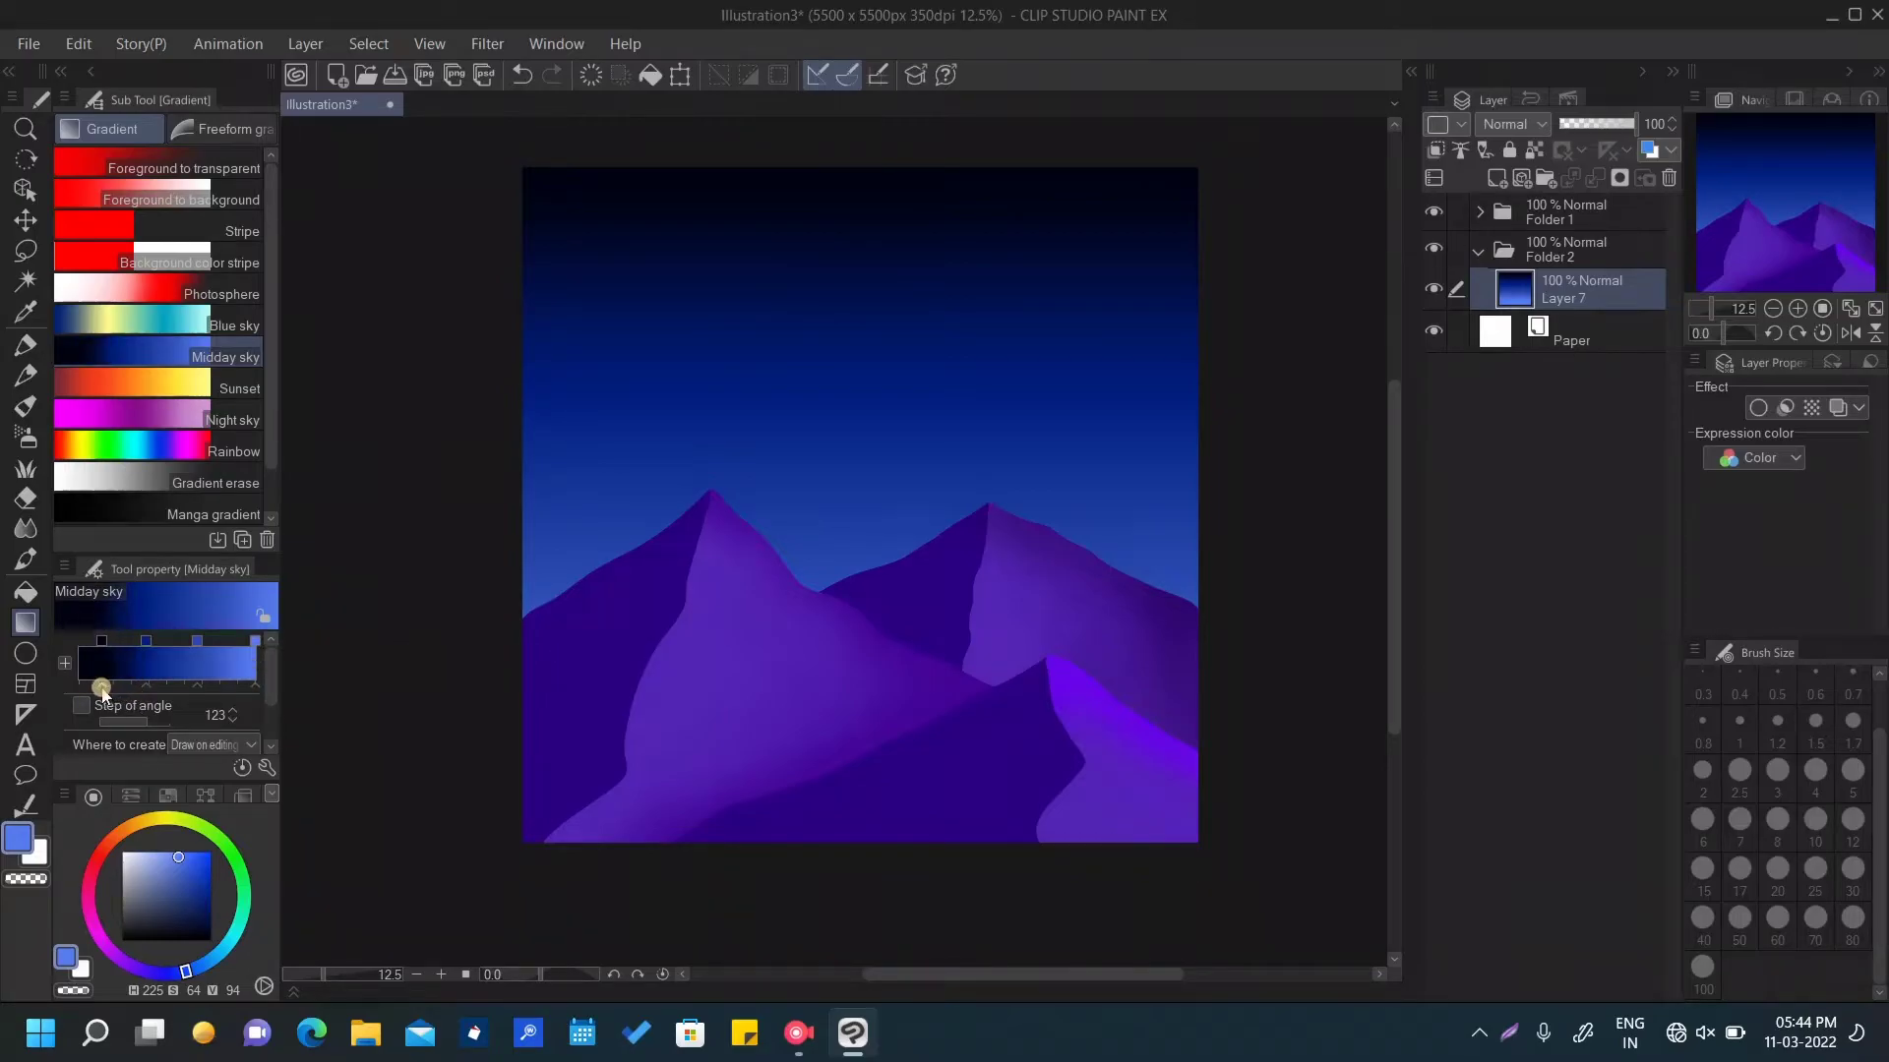
key(ctrl+z)
drag(844, 140, 852, 749)
Create Folder 3 above the sky folder and add Layer 8 inside it
click(1545, 185)
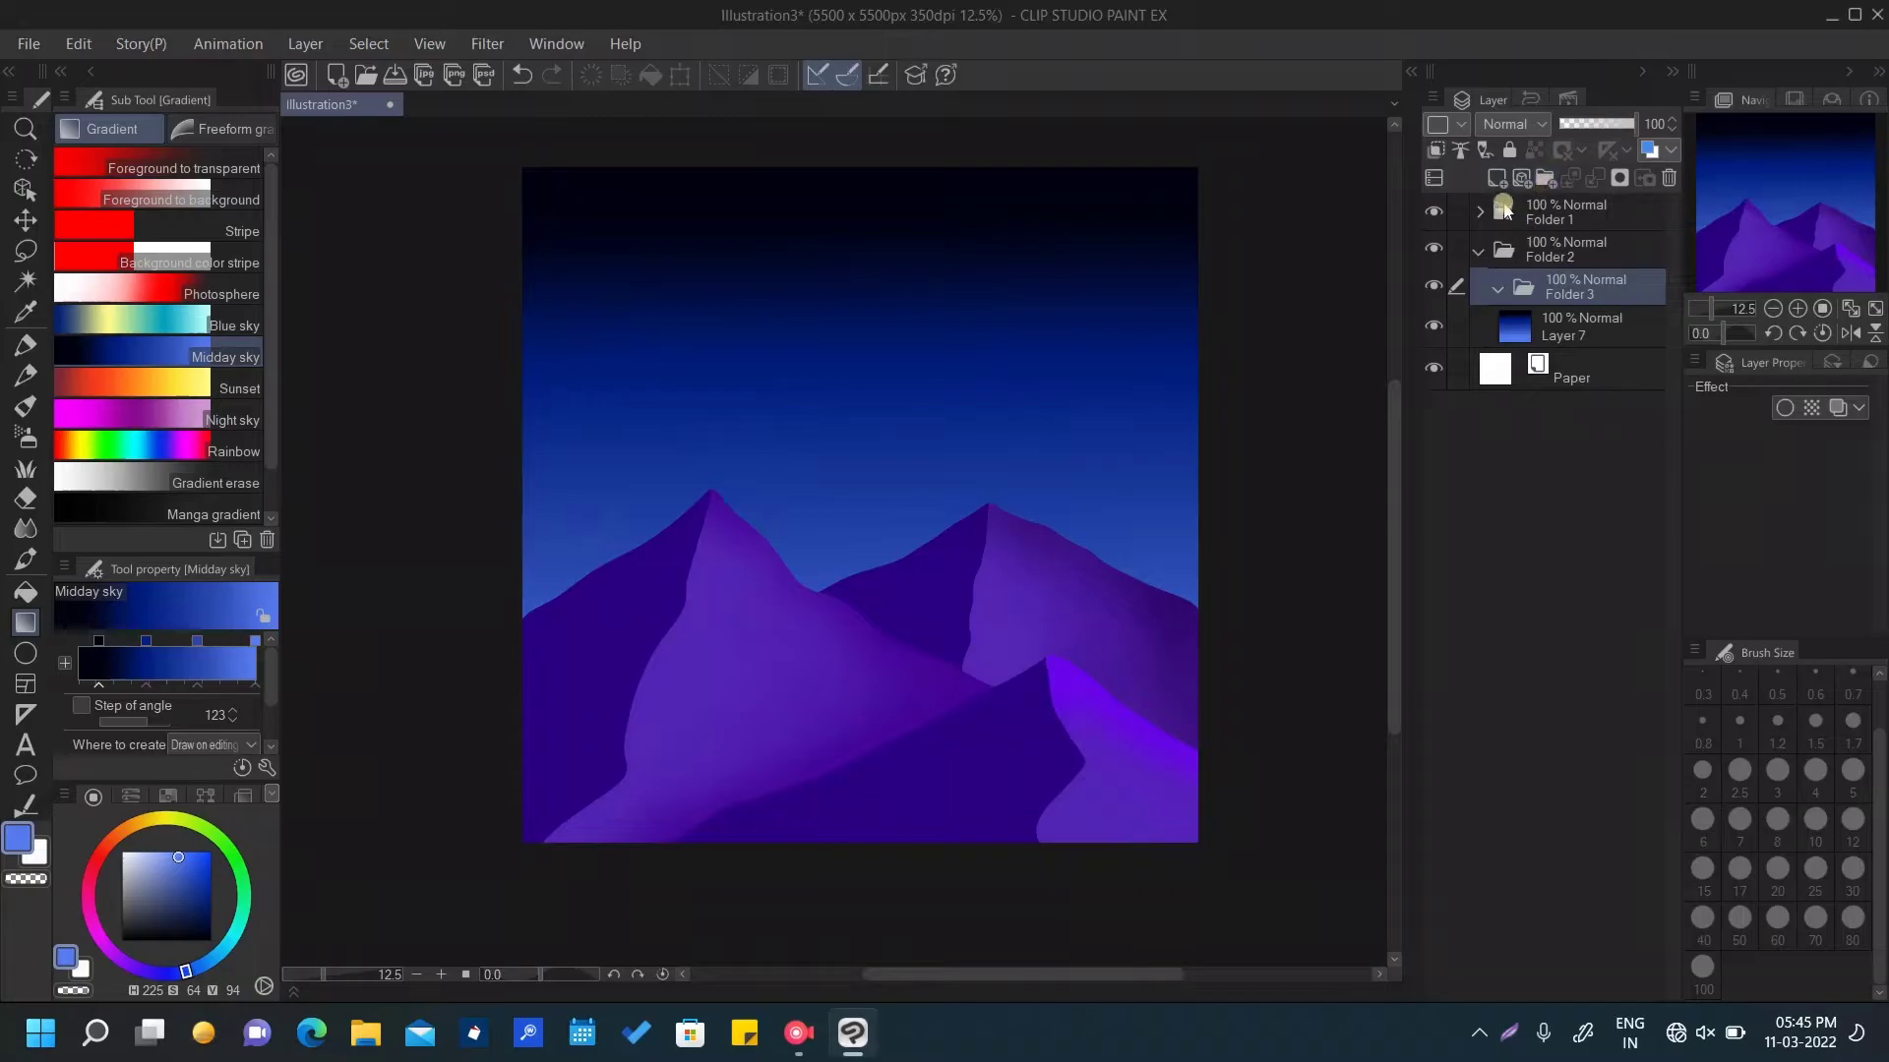
drag(1529, 287, 1542, 228)
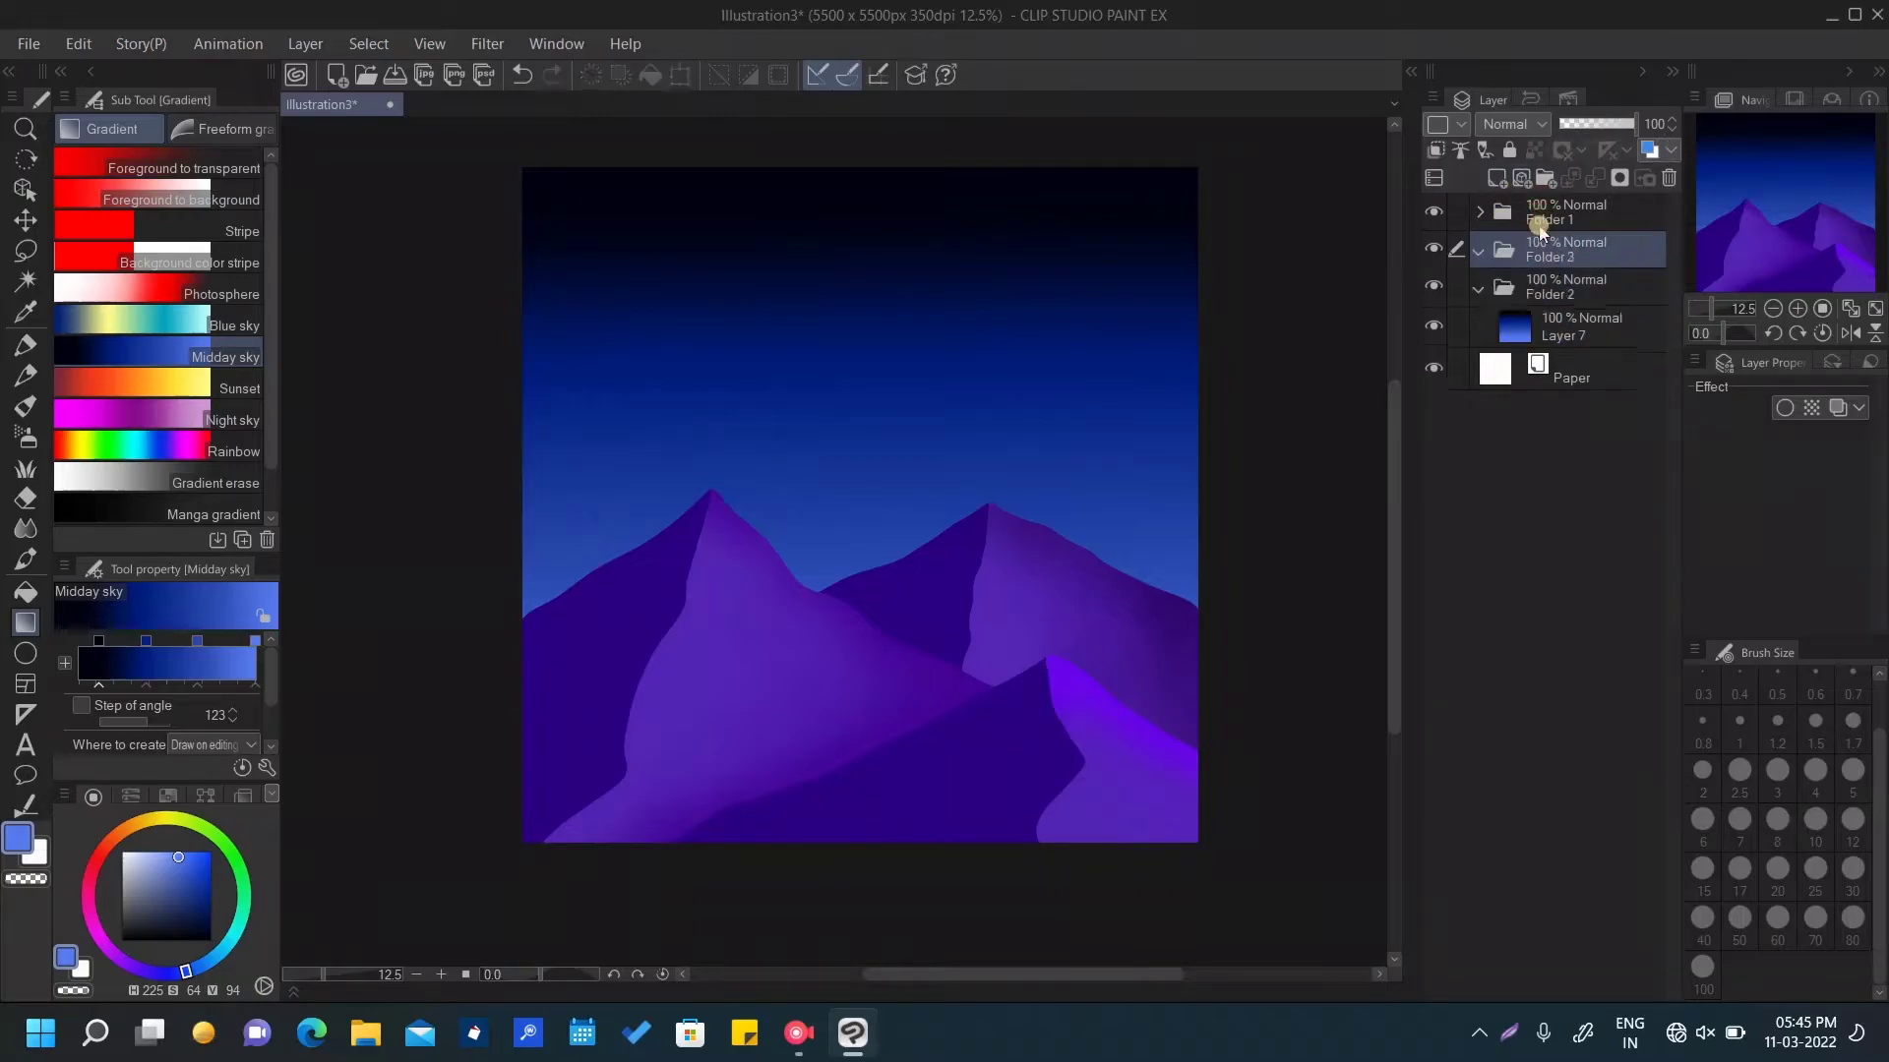
click(1477, 288)
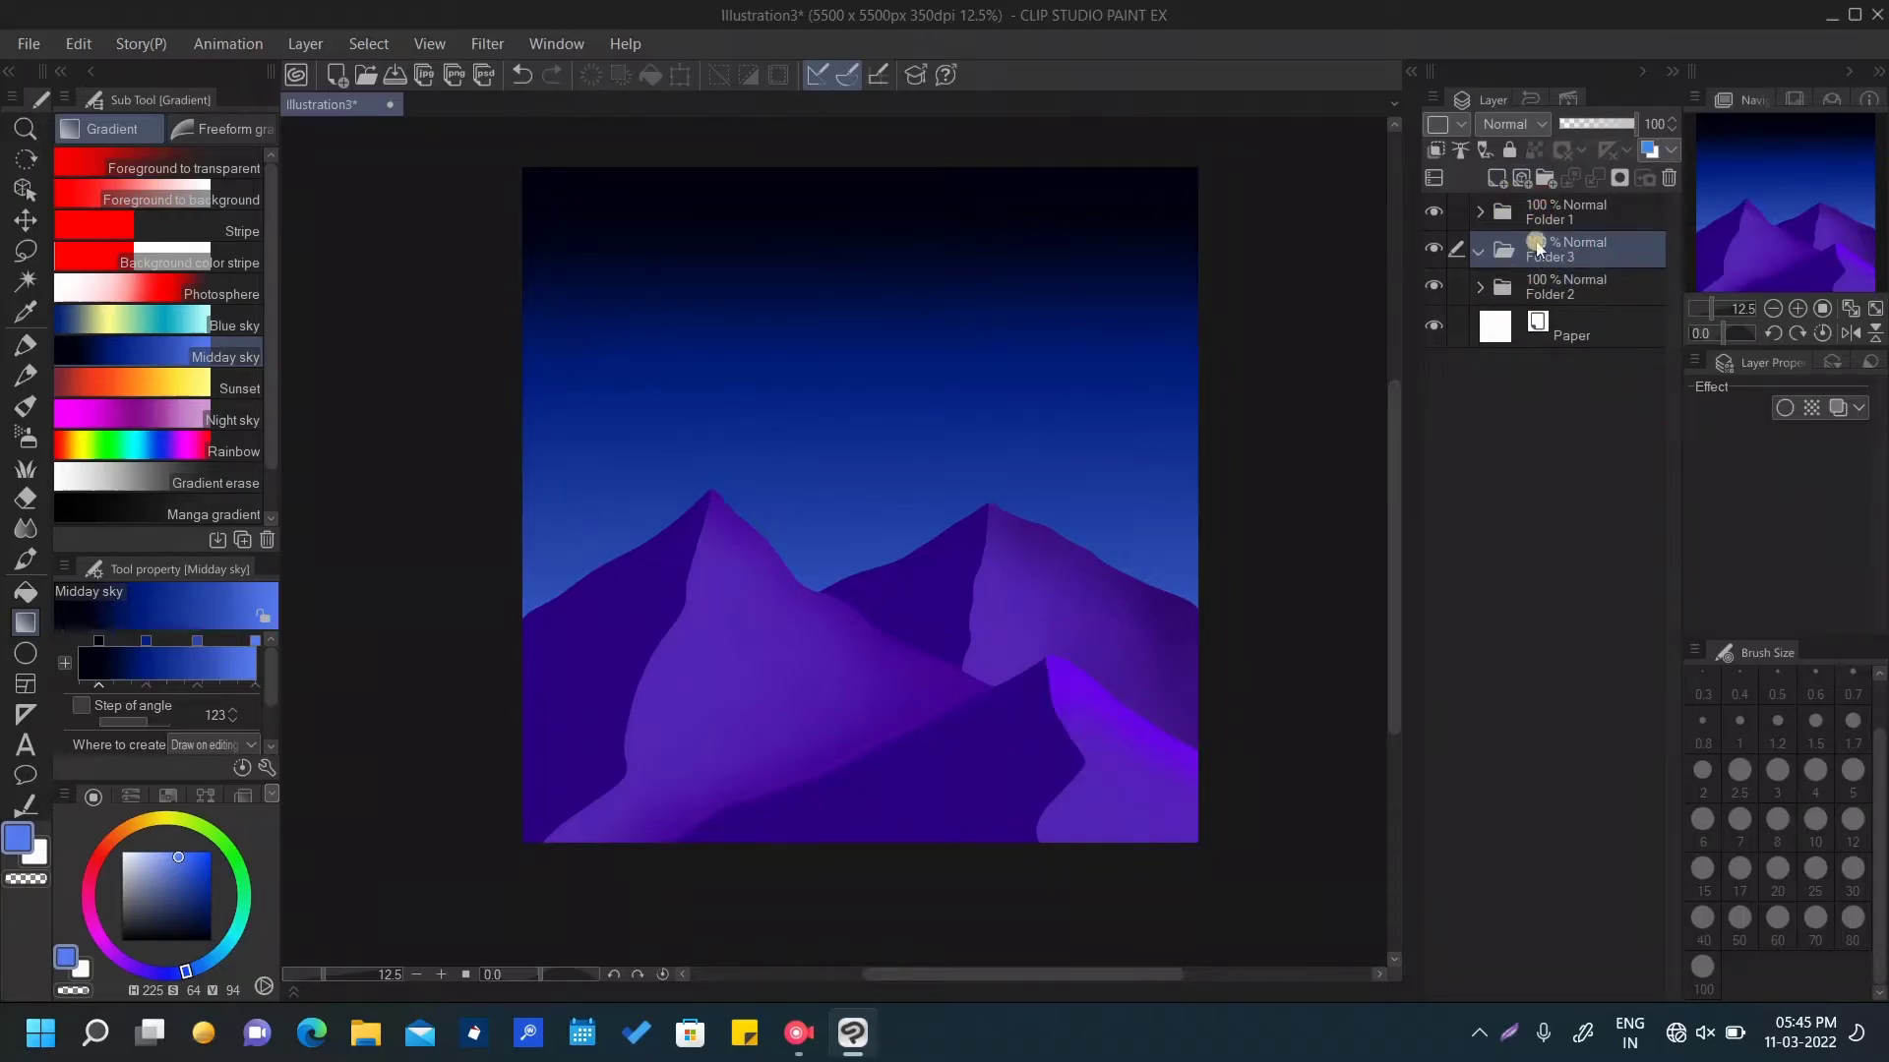
click(1496, 178)
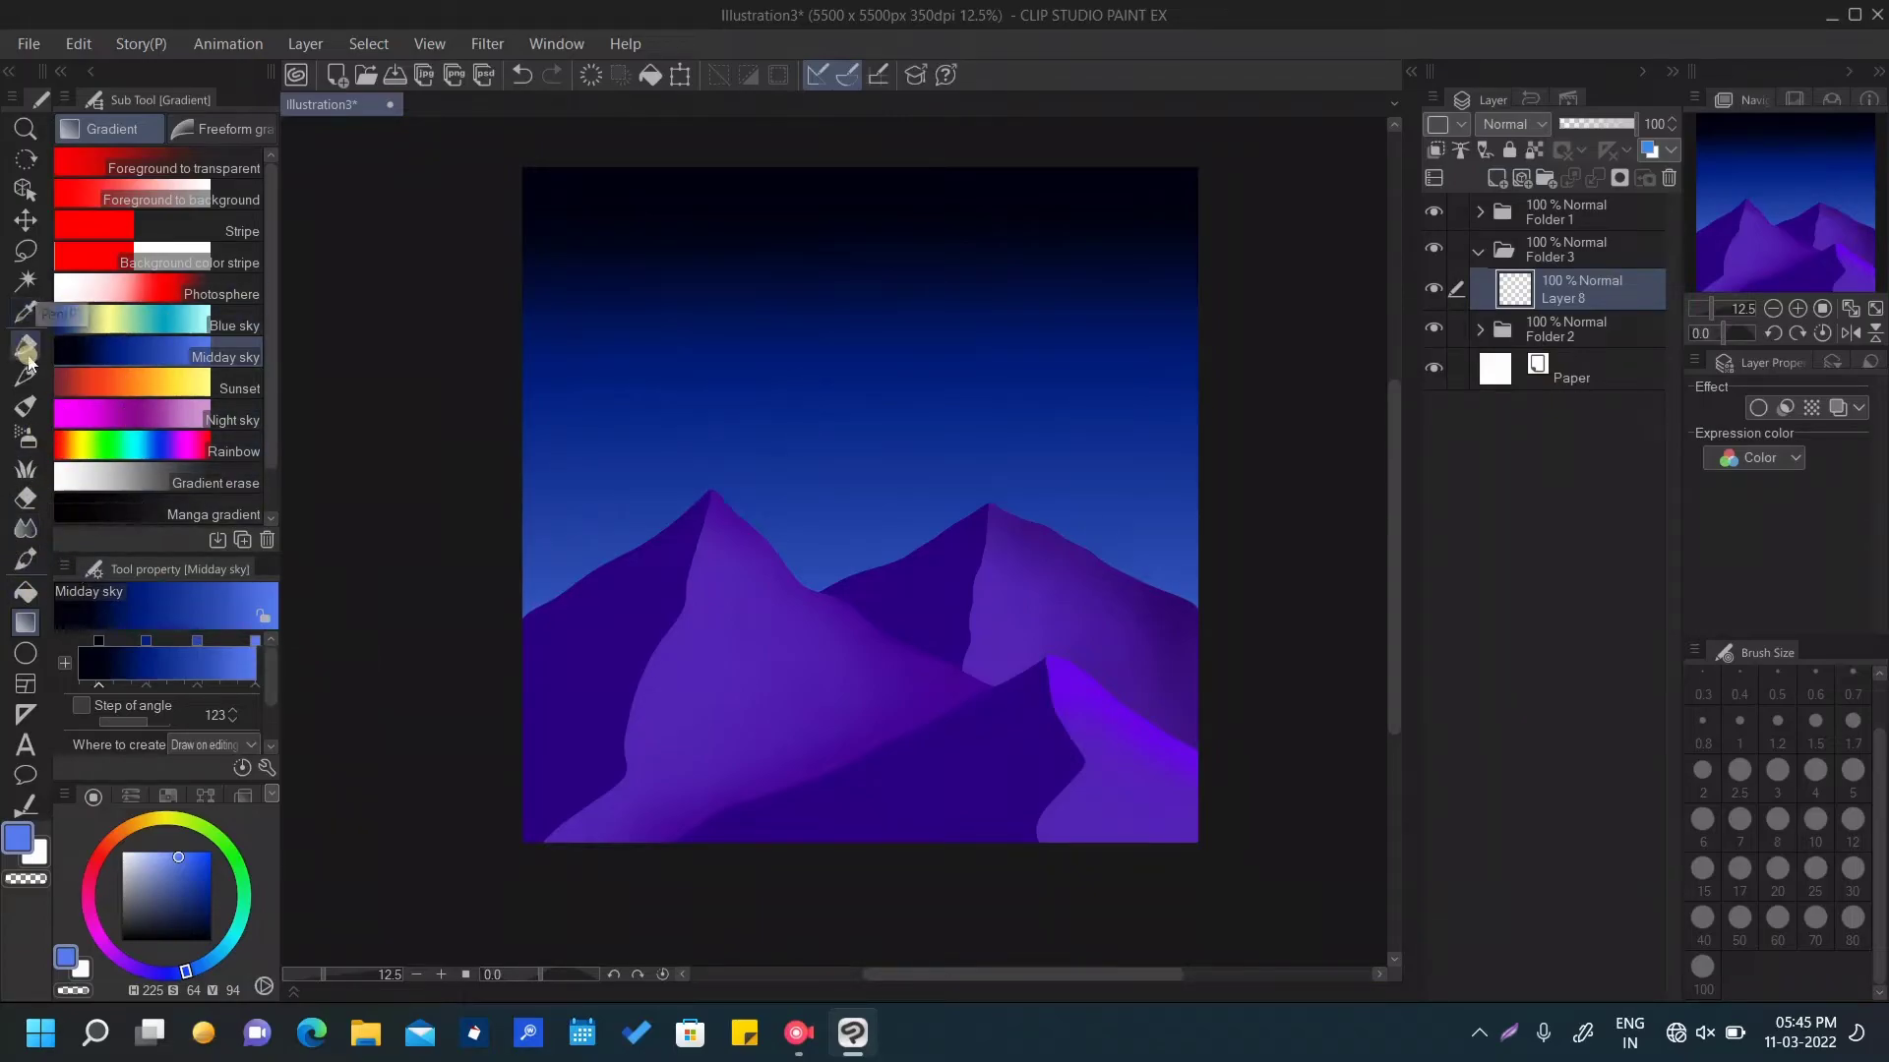
Draw a thin ellipse-tool circle outline in the upper sky and duplicate its layer
click(25, 653)
click(200, 477)
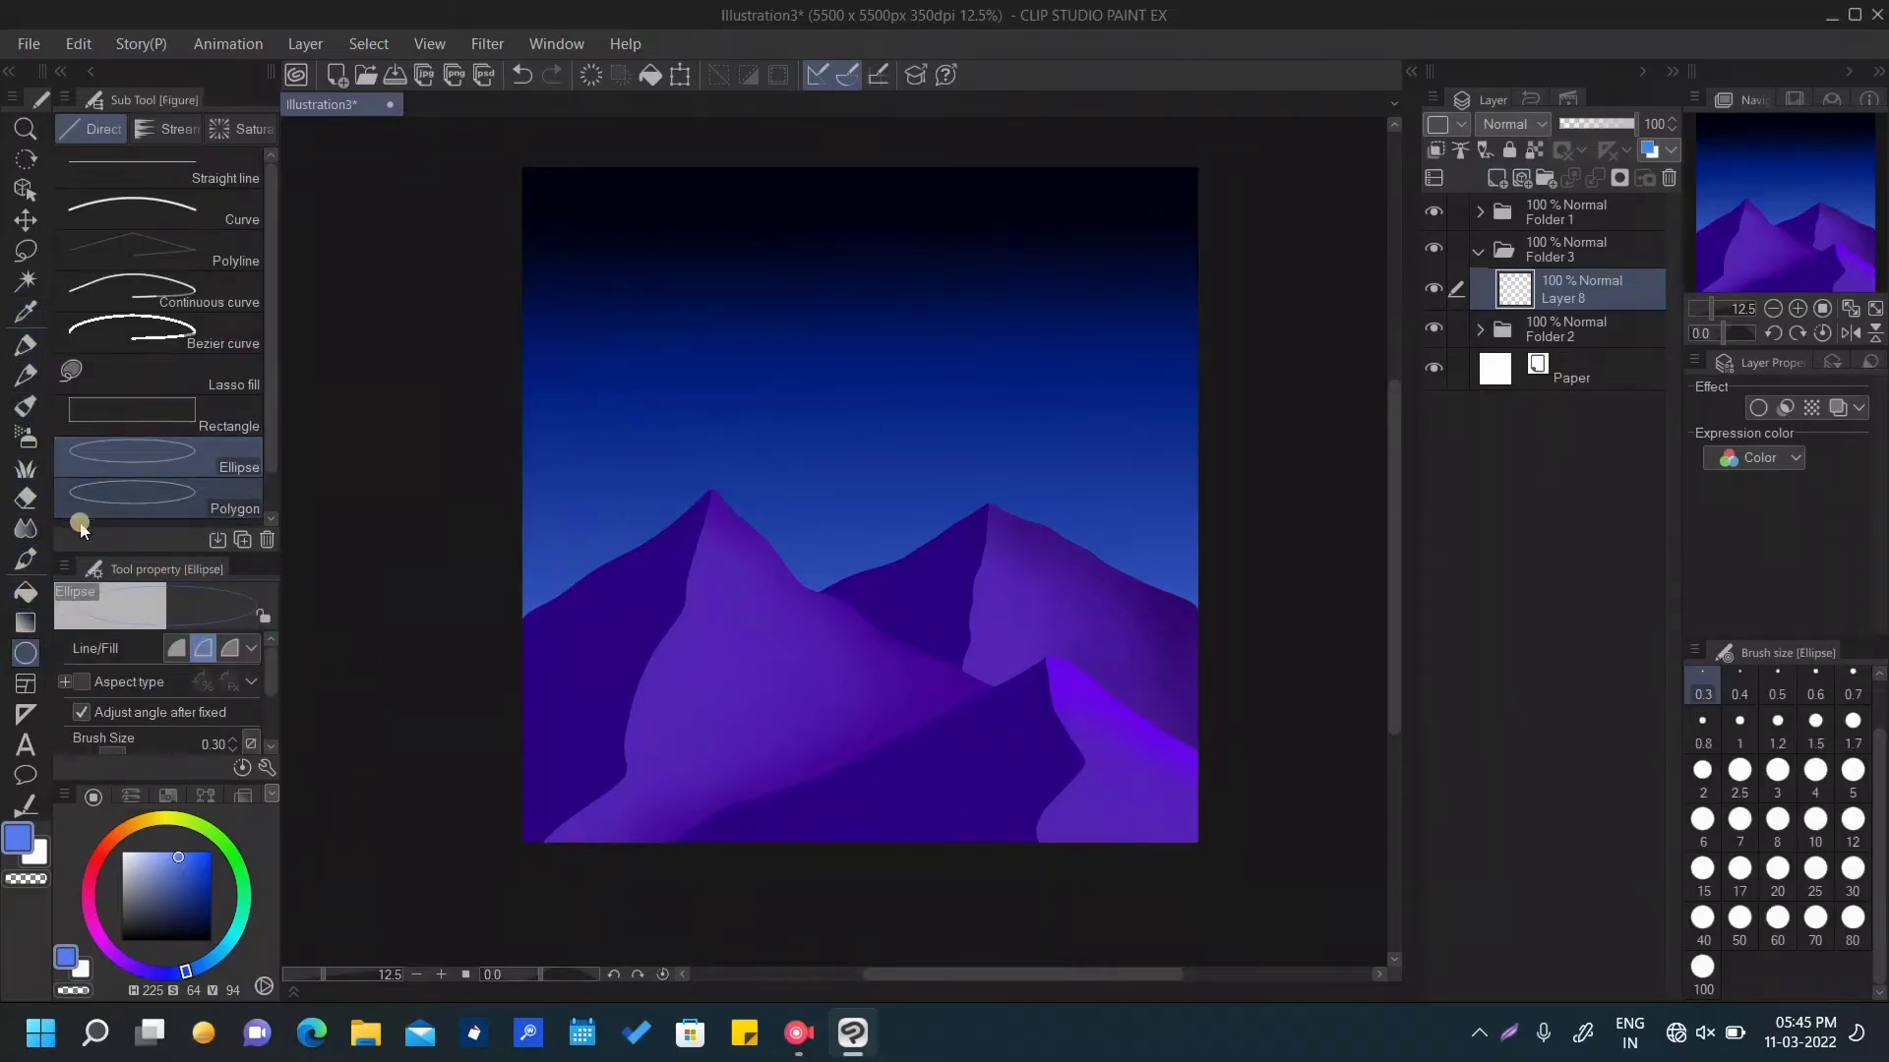
click(25, 346)
click(26, 653)
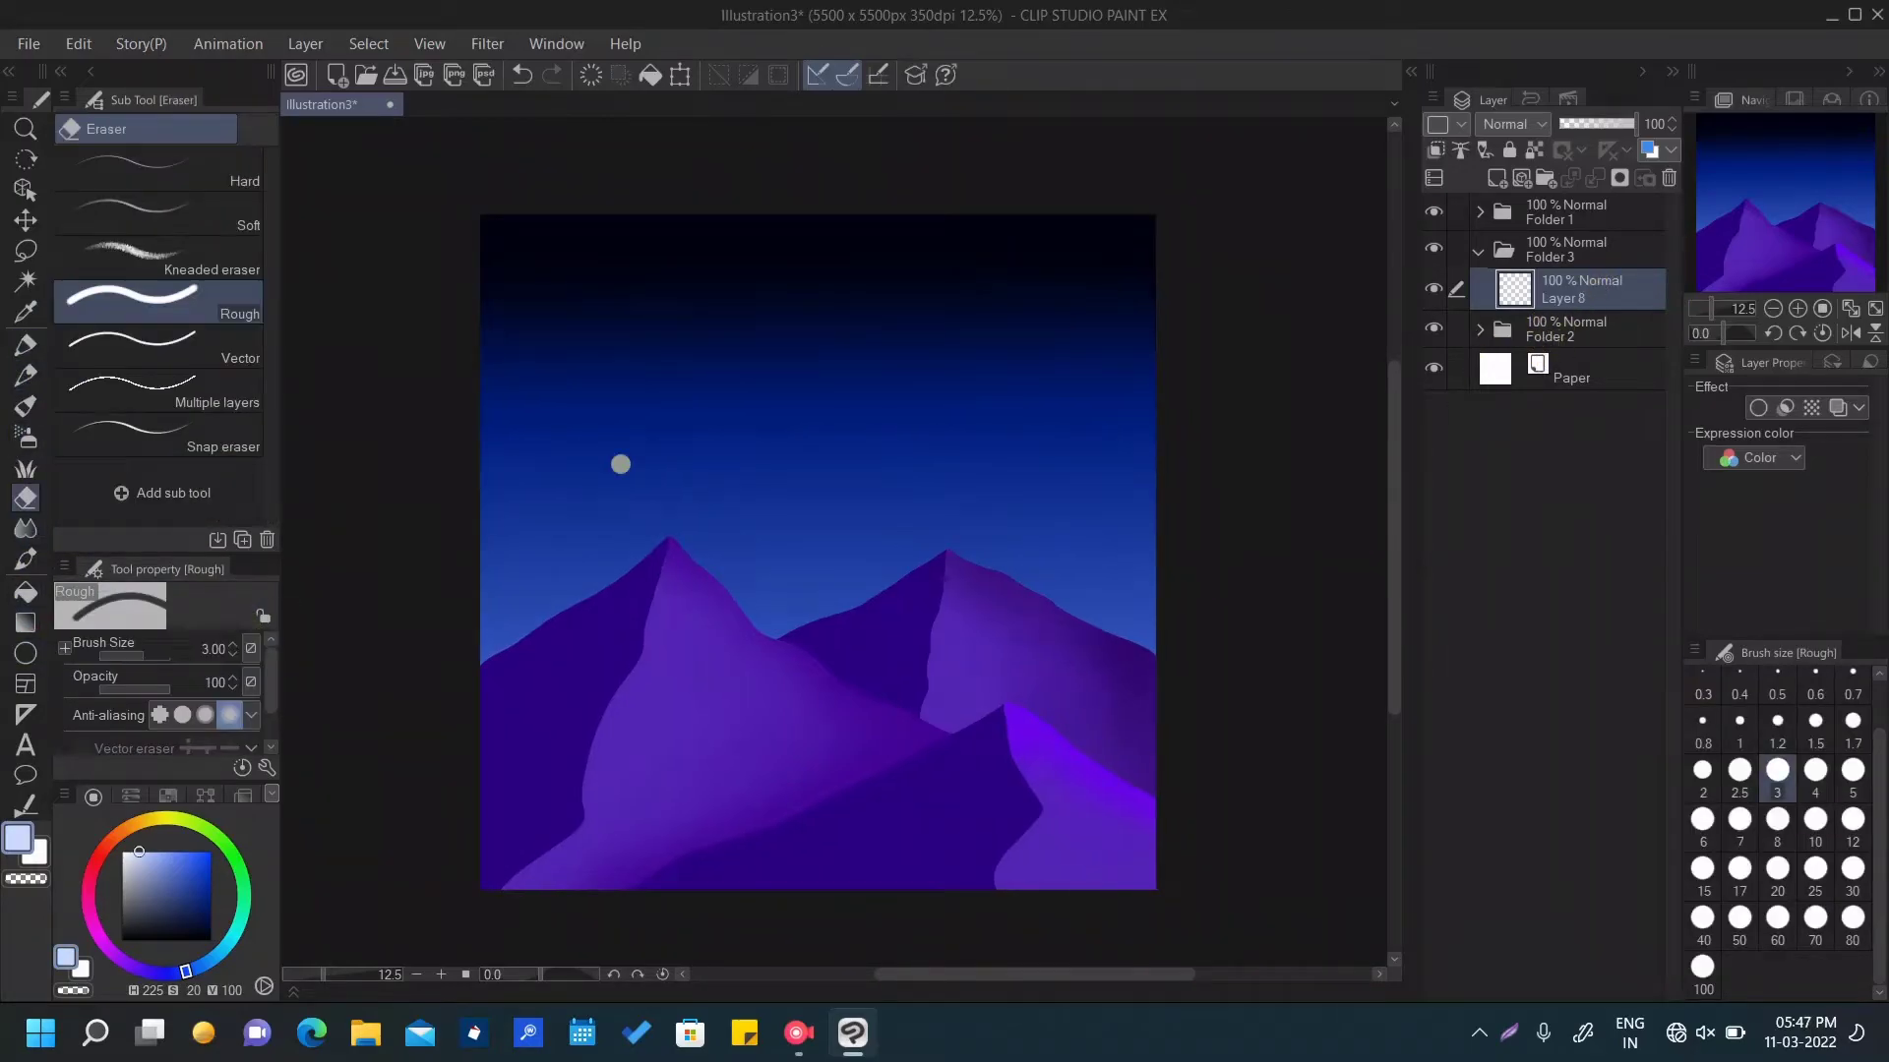
key(ctrl+plus)
key(ctrl+plus)
key(ctrl+plus)
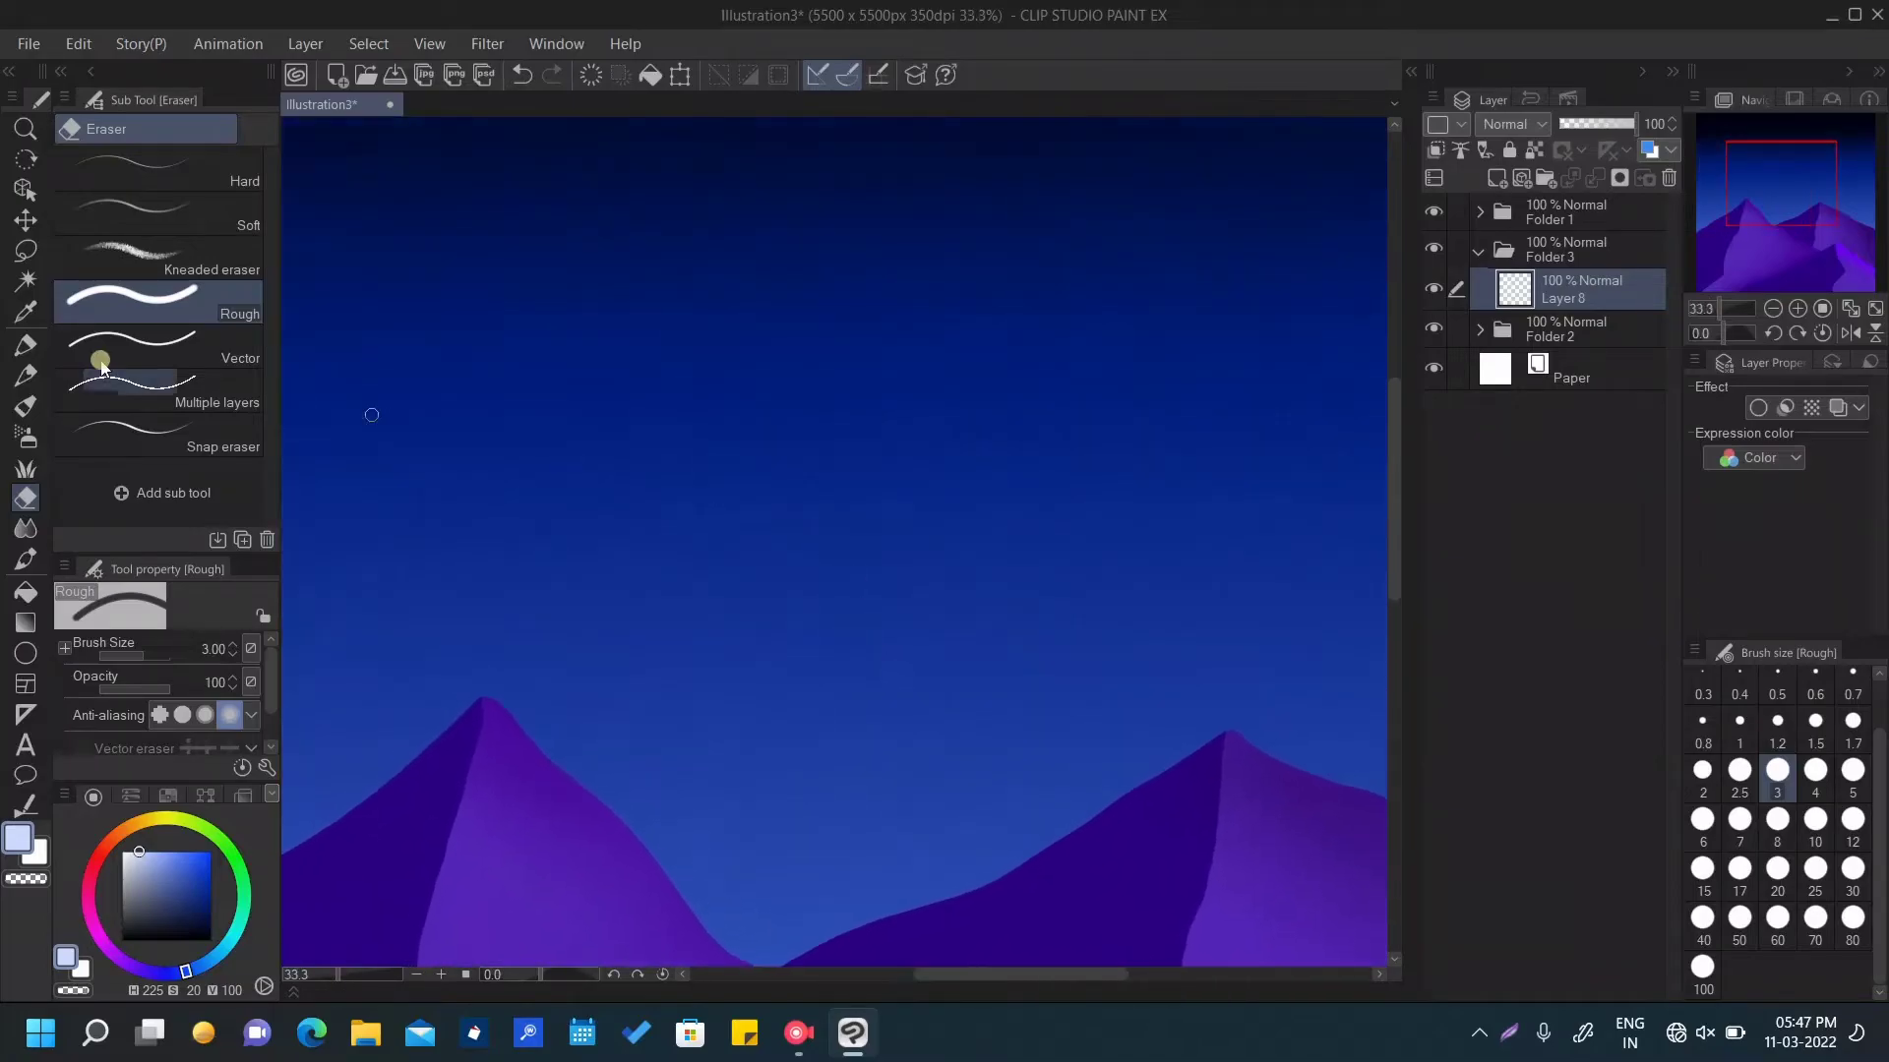
key(u)
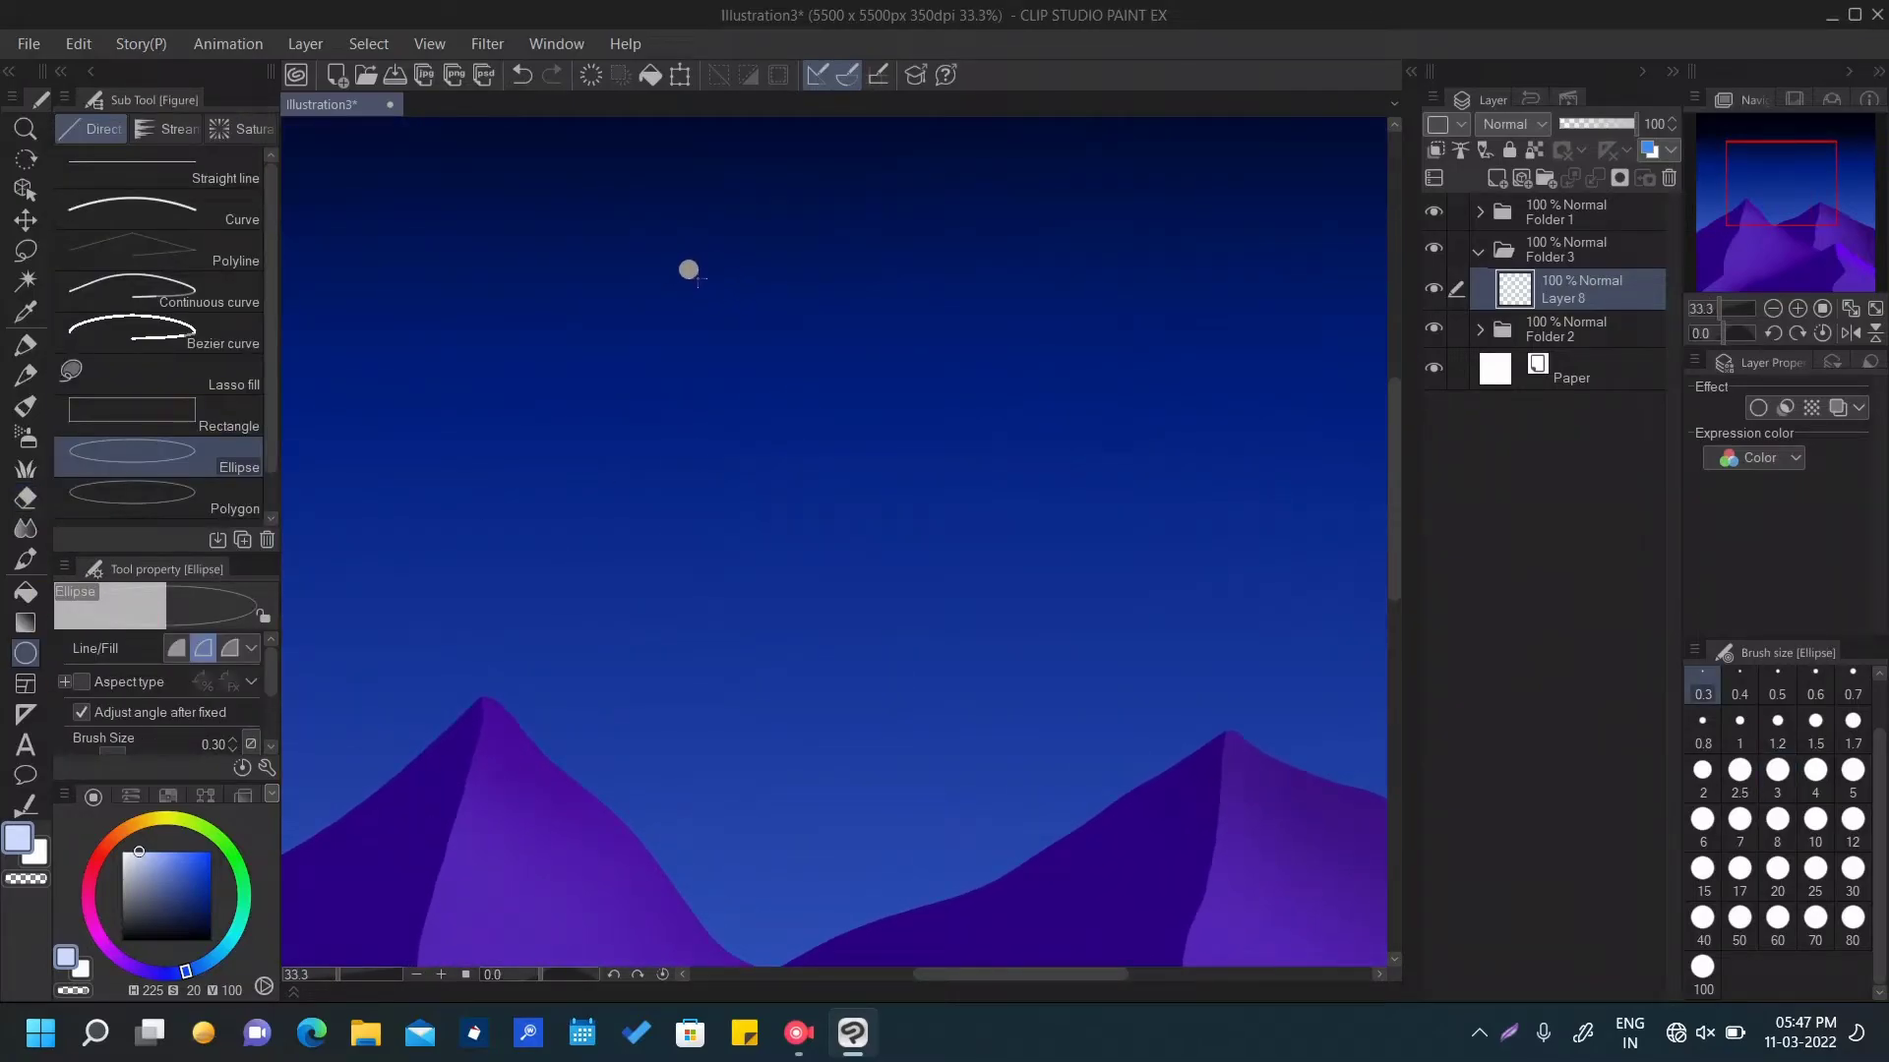
drag(689, 270, 1104, 695)
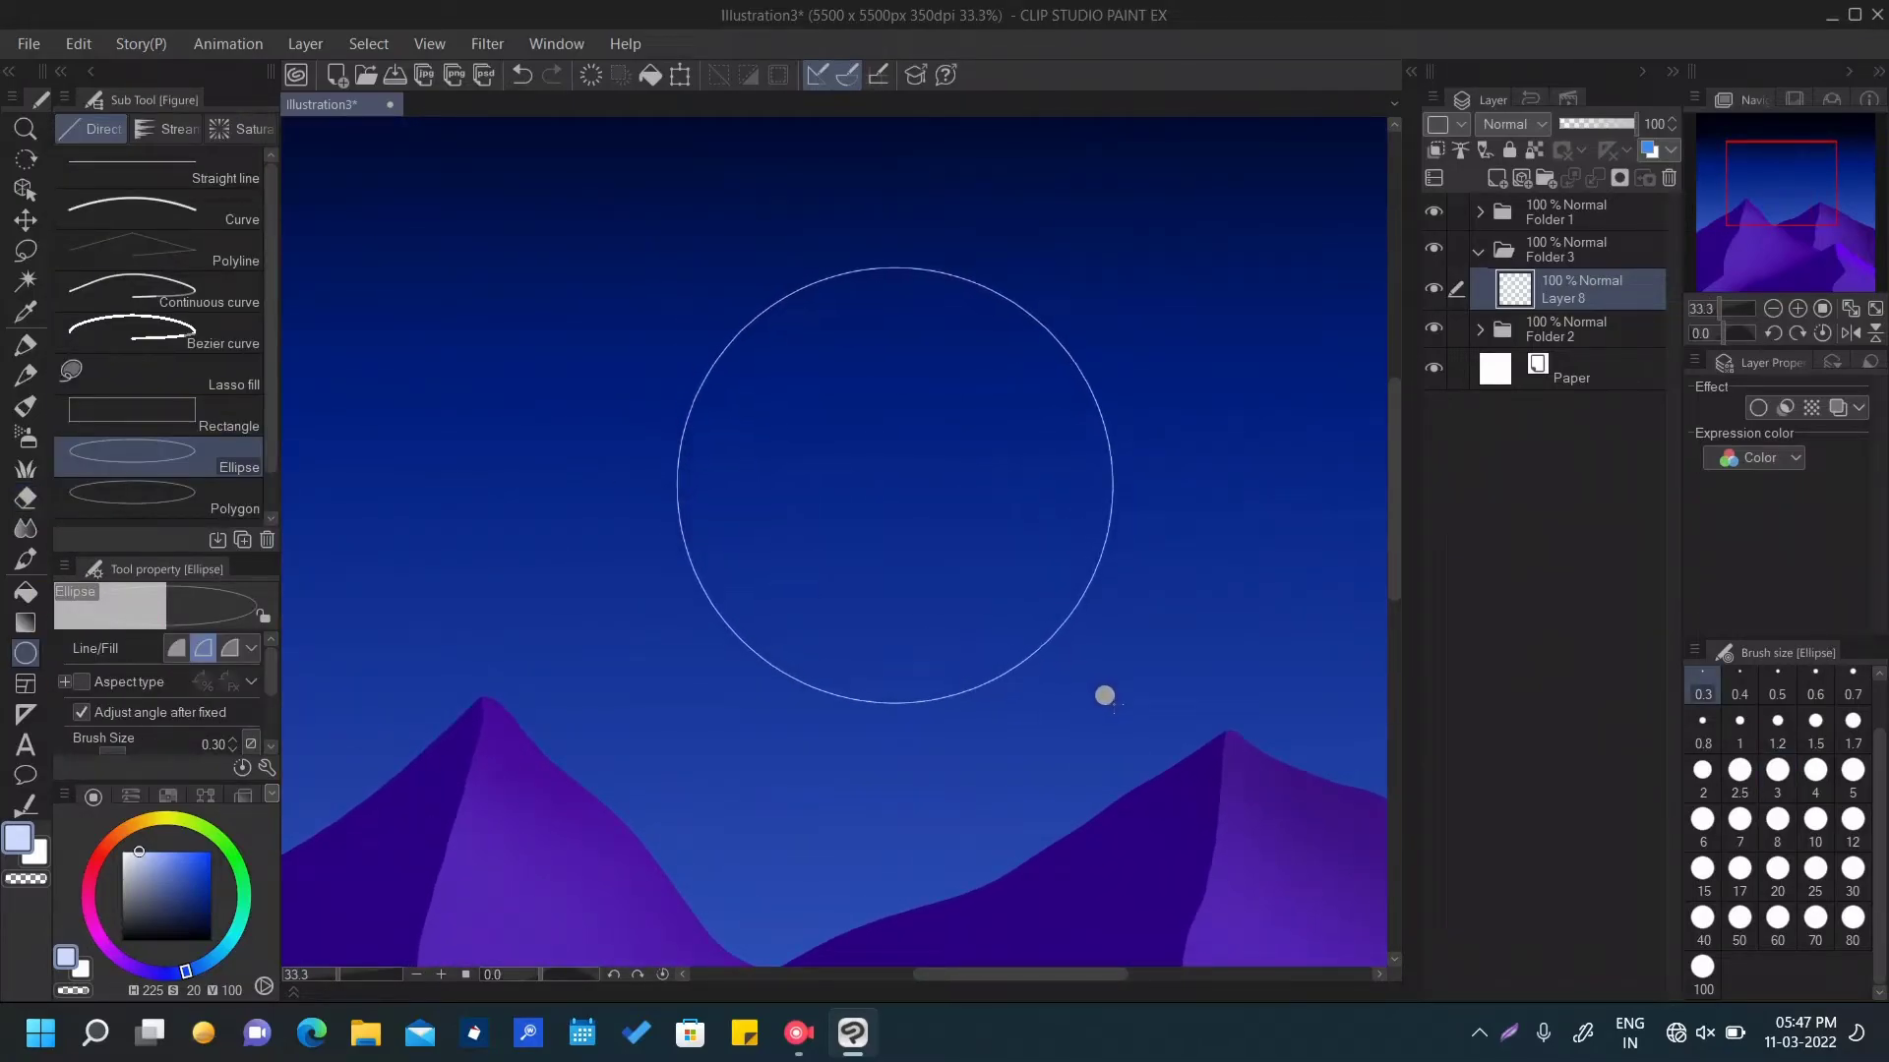
click(1110, 696)
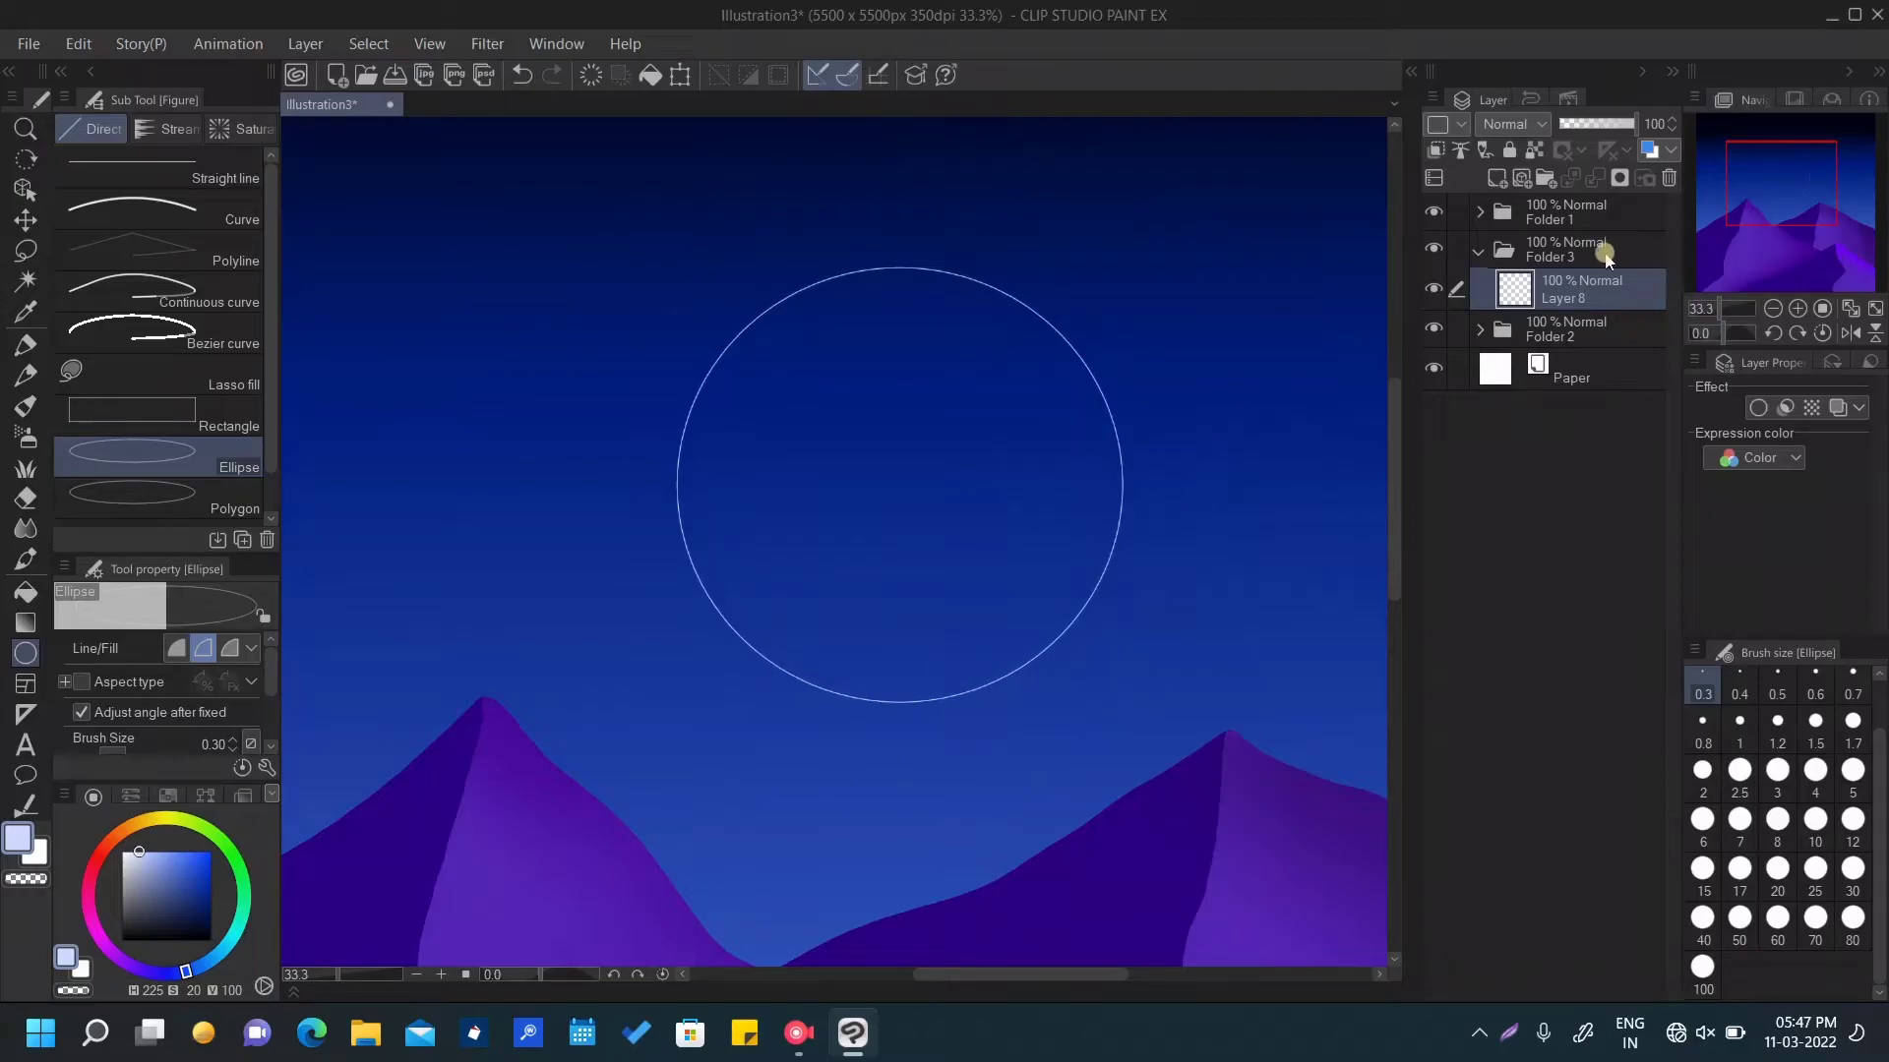
key(ctrl+j)
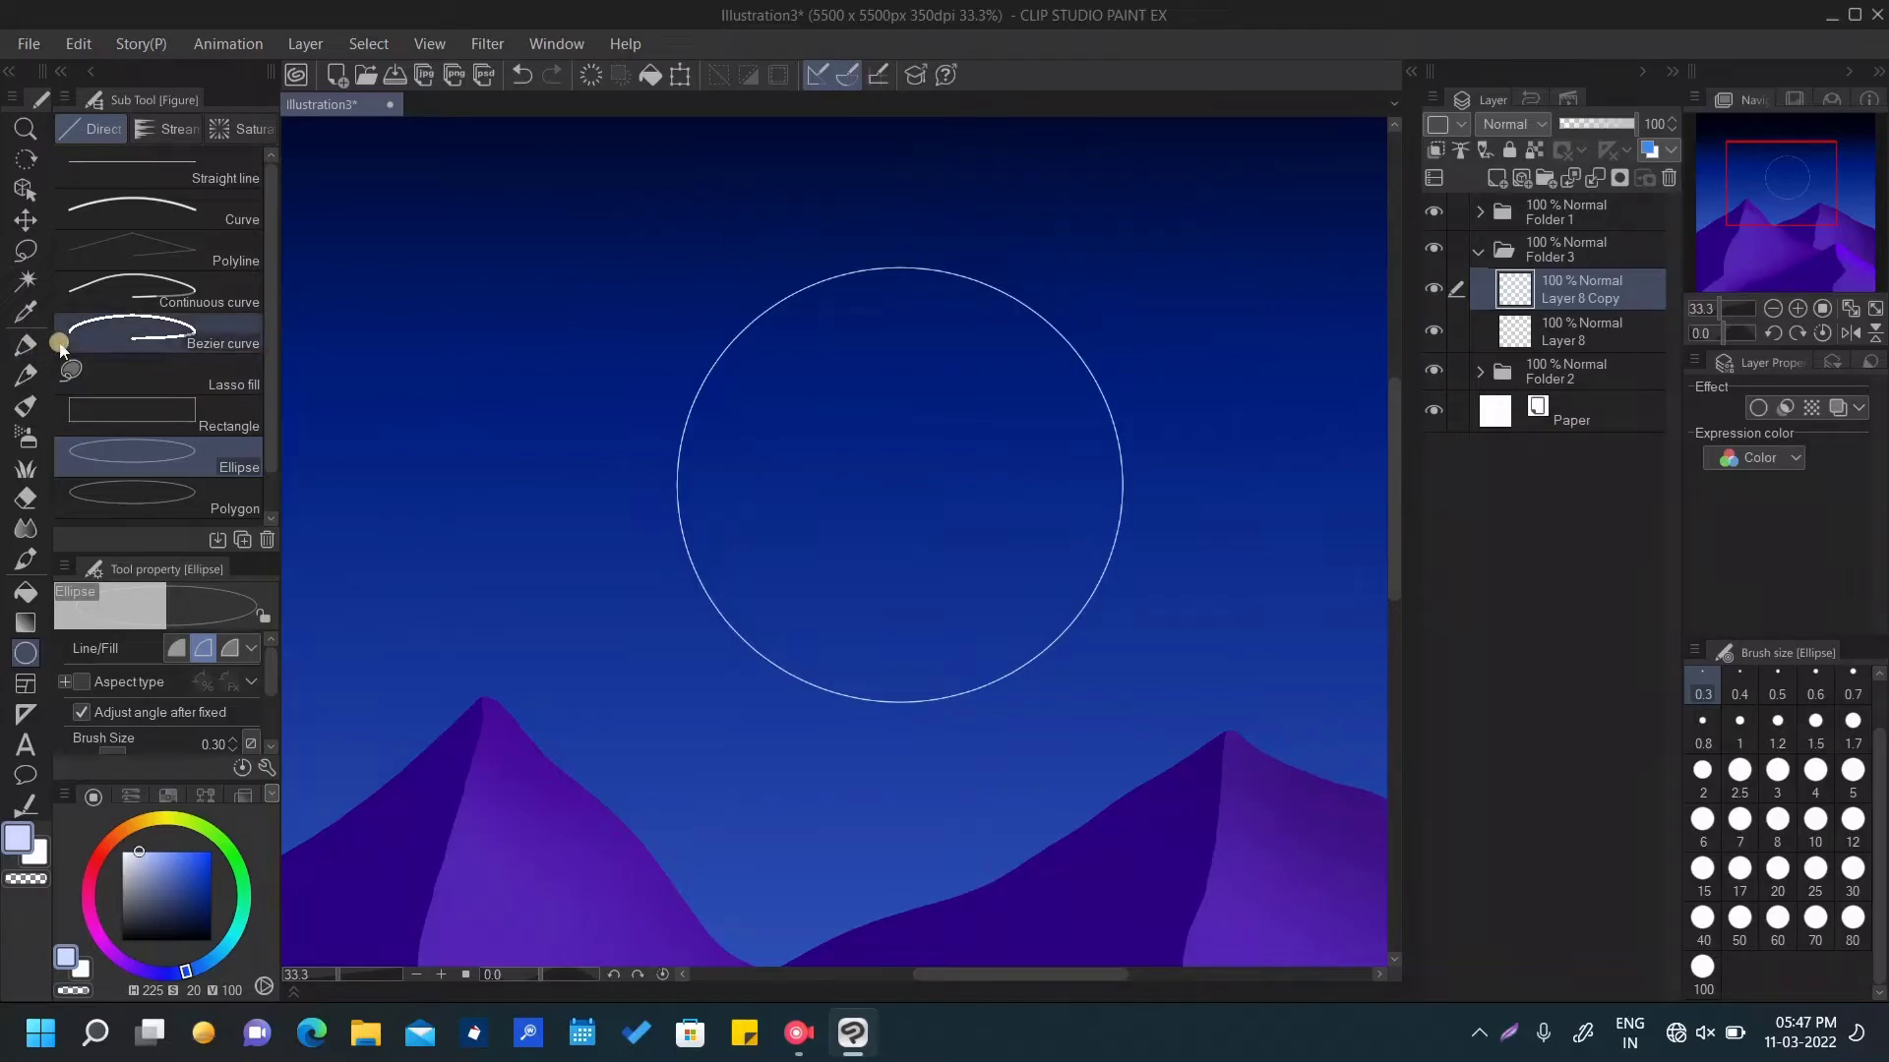
Shift the copied circle up and left so it overlaps the original as a crescent outline
click(26, 219)
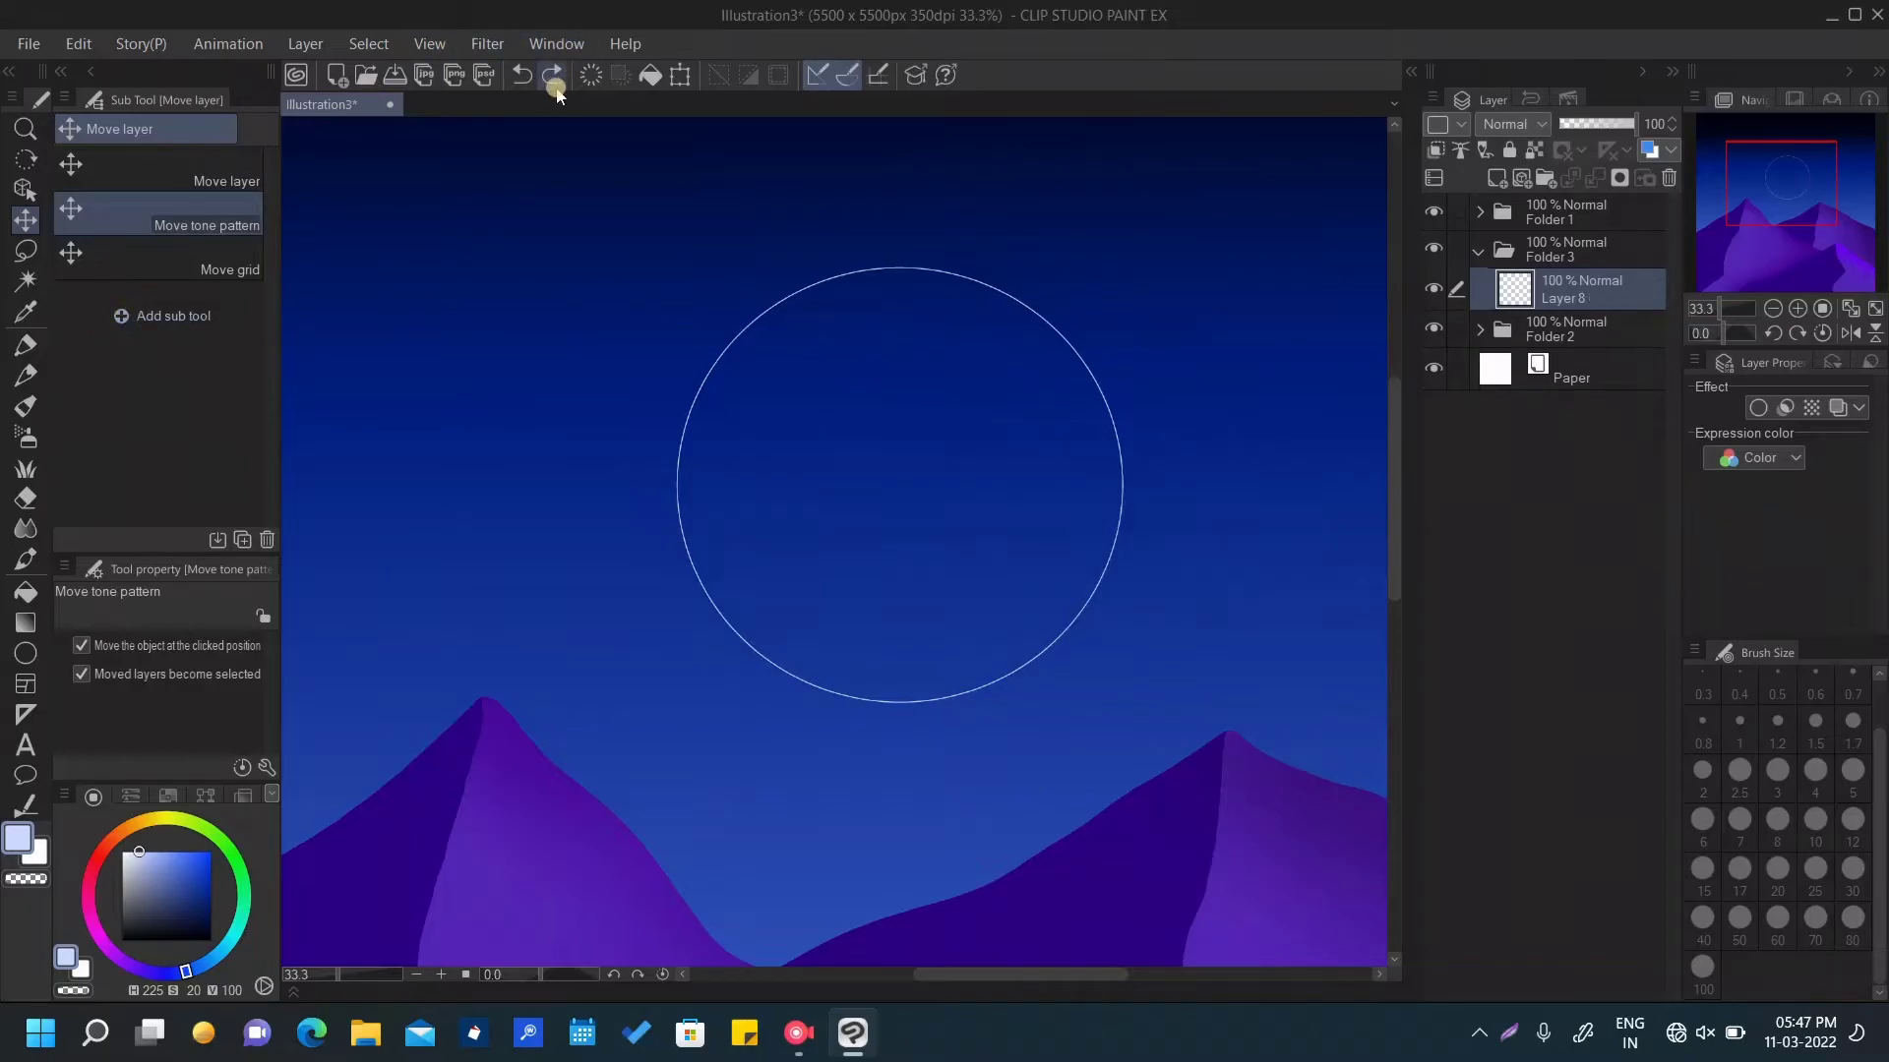
click(25, 343)
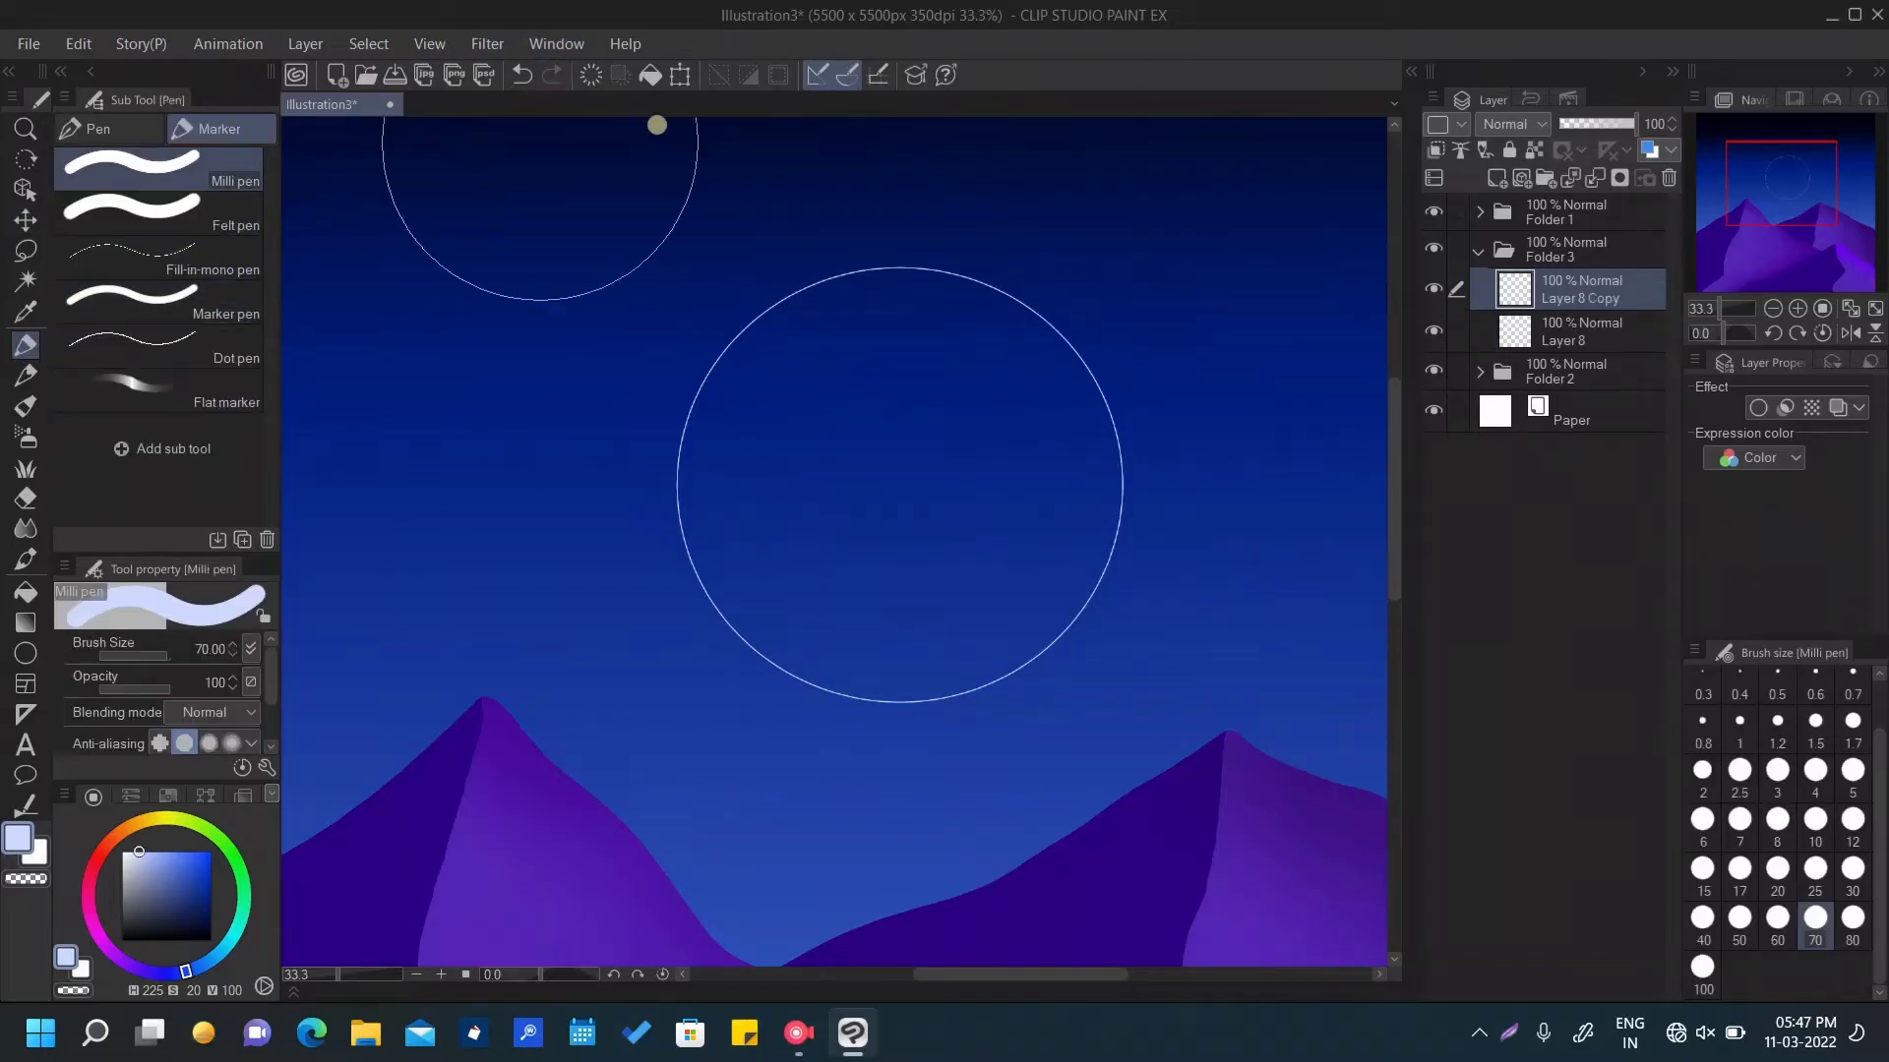
key(ctrl+t)
drag(1000, 409, 873, 375)
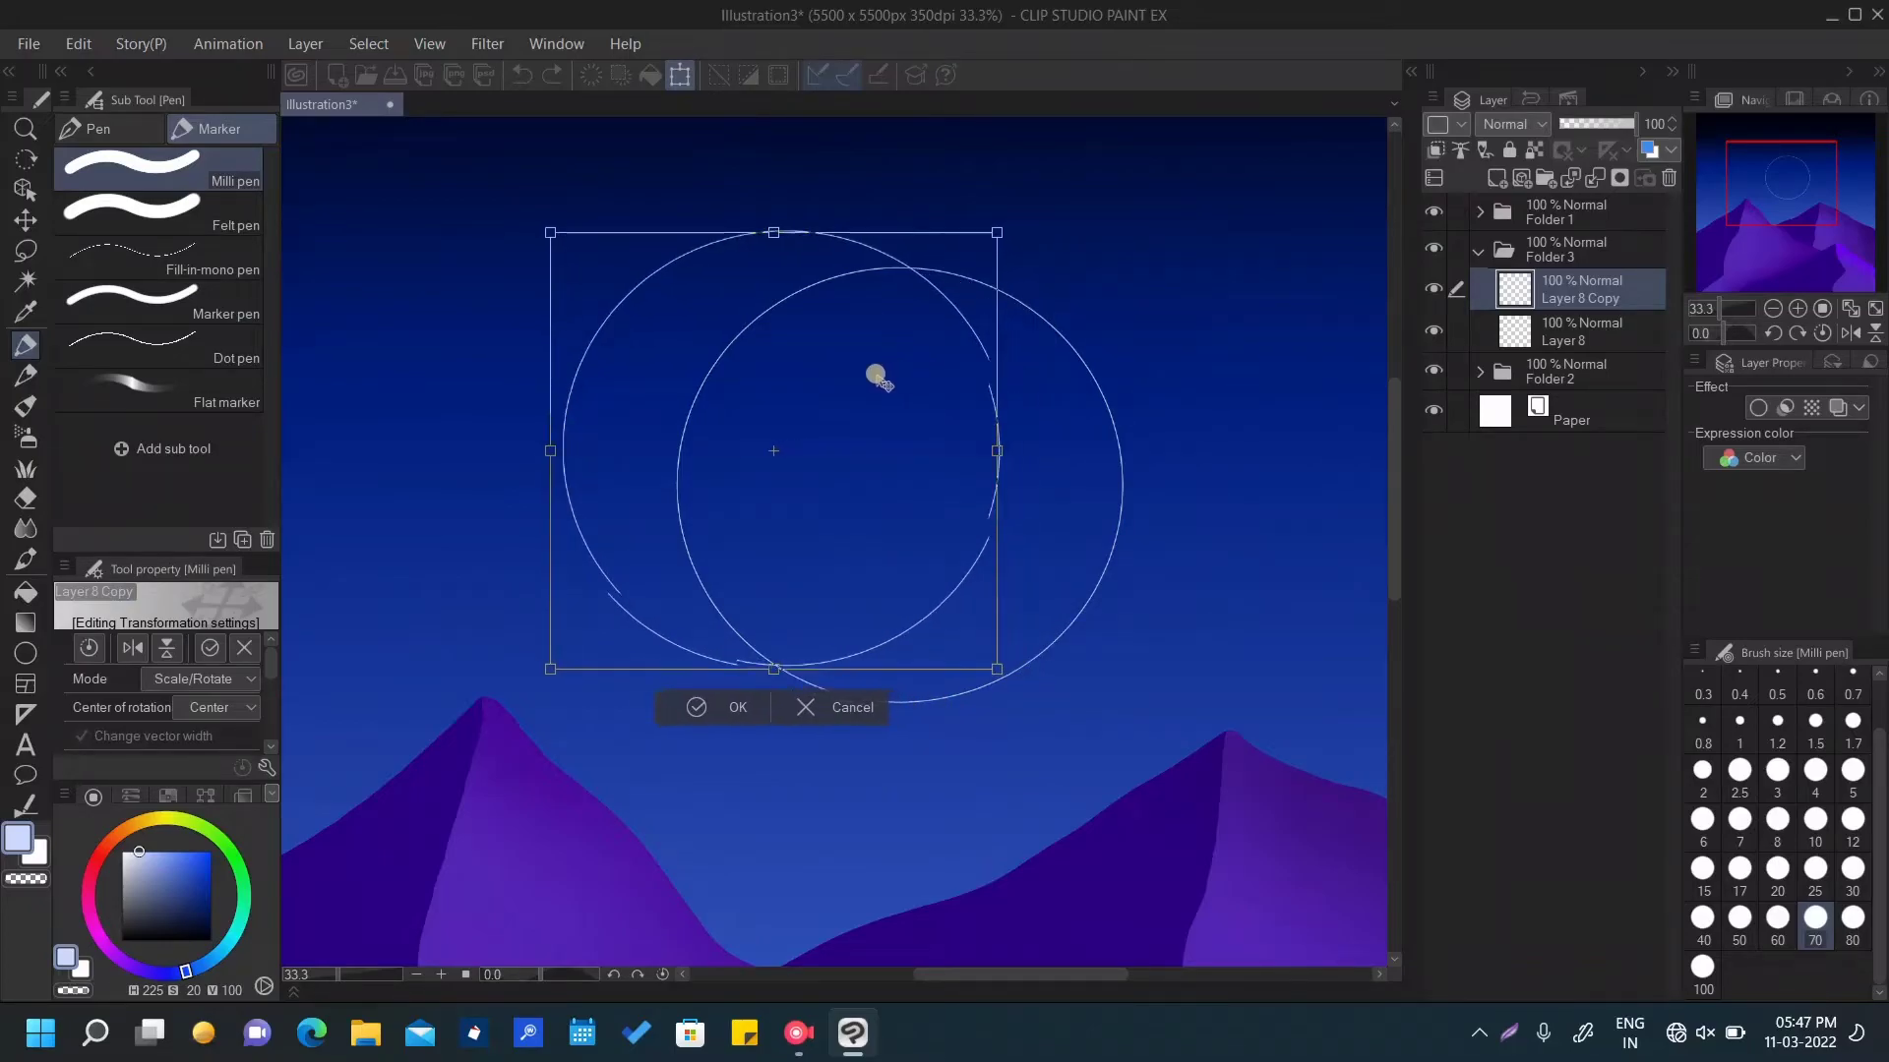
click(738, 707)
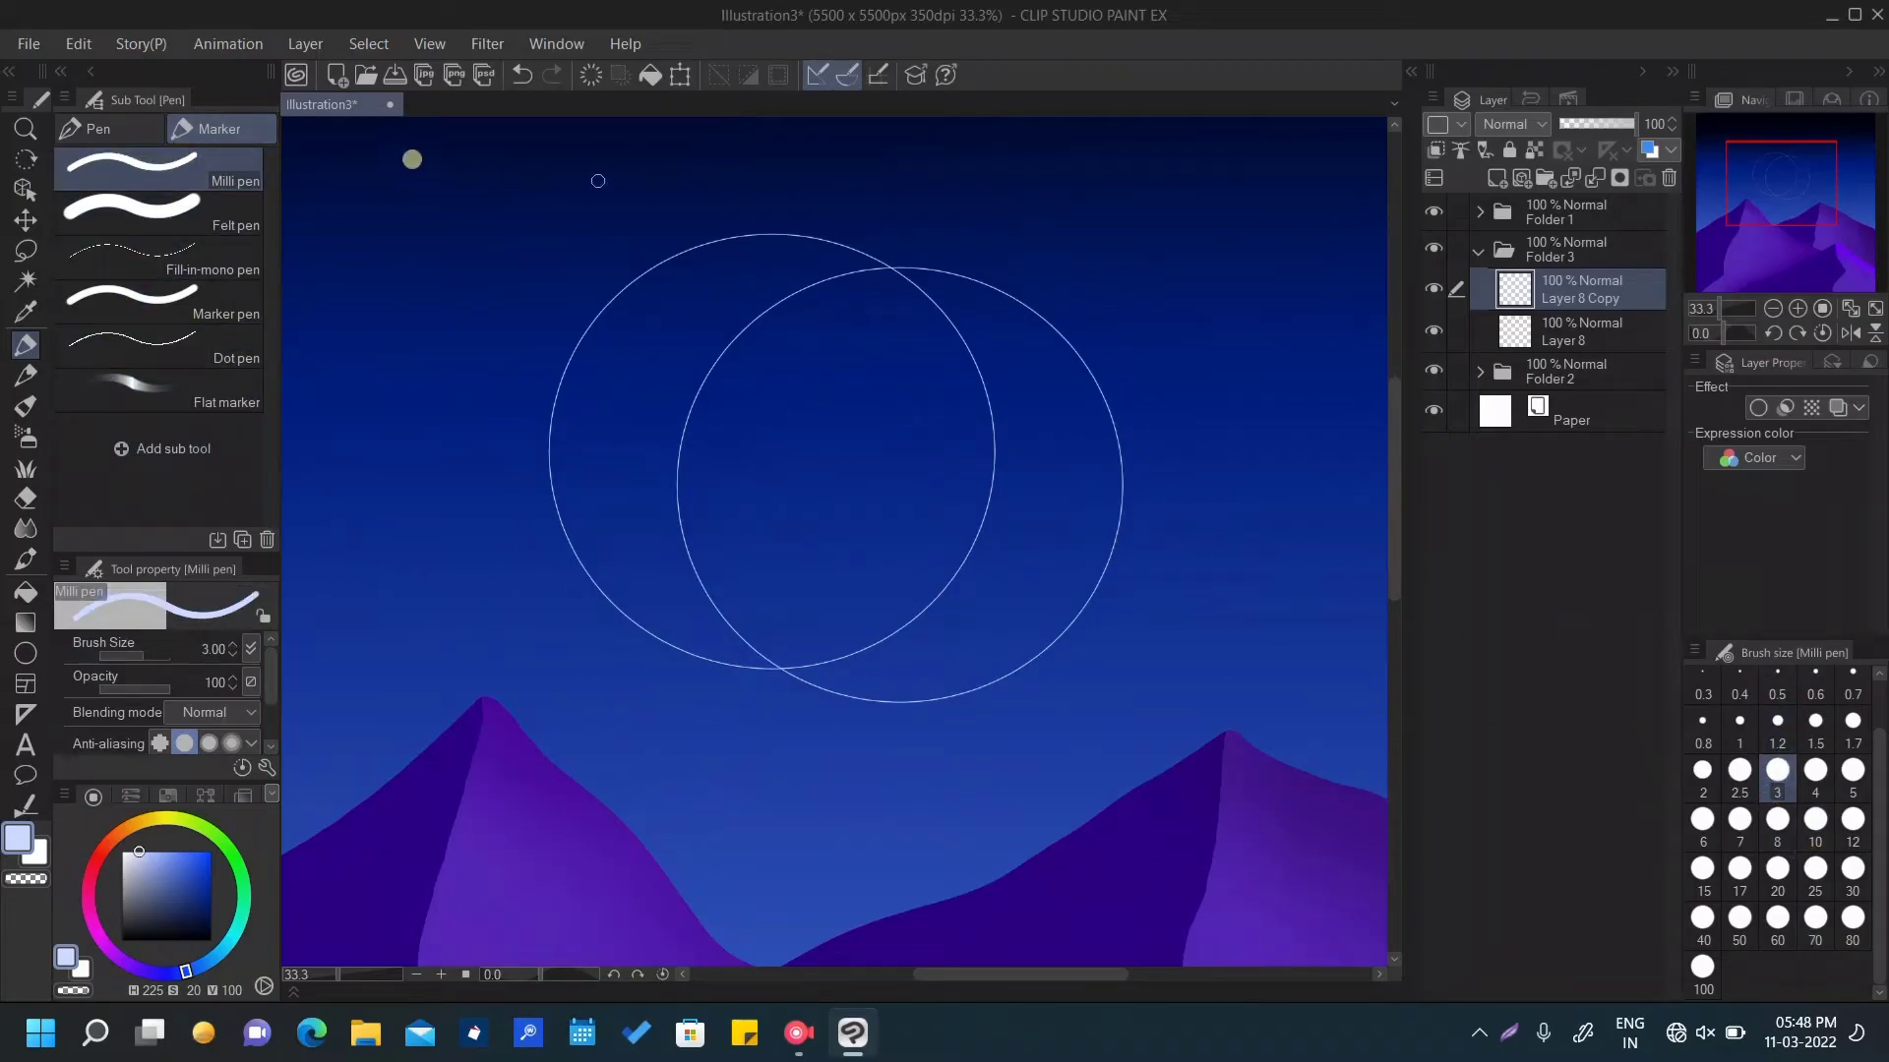
key(w)
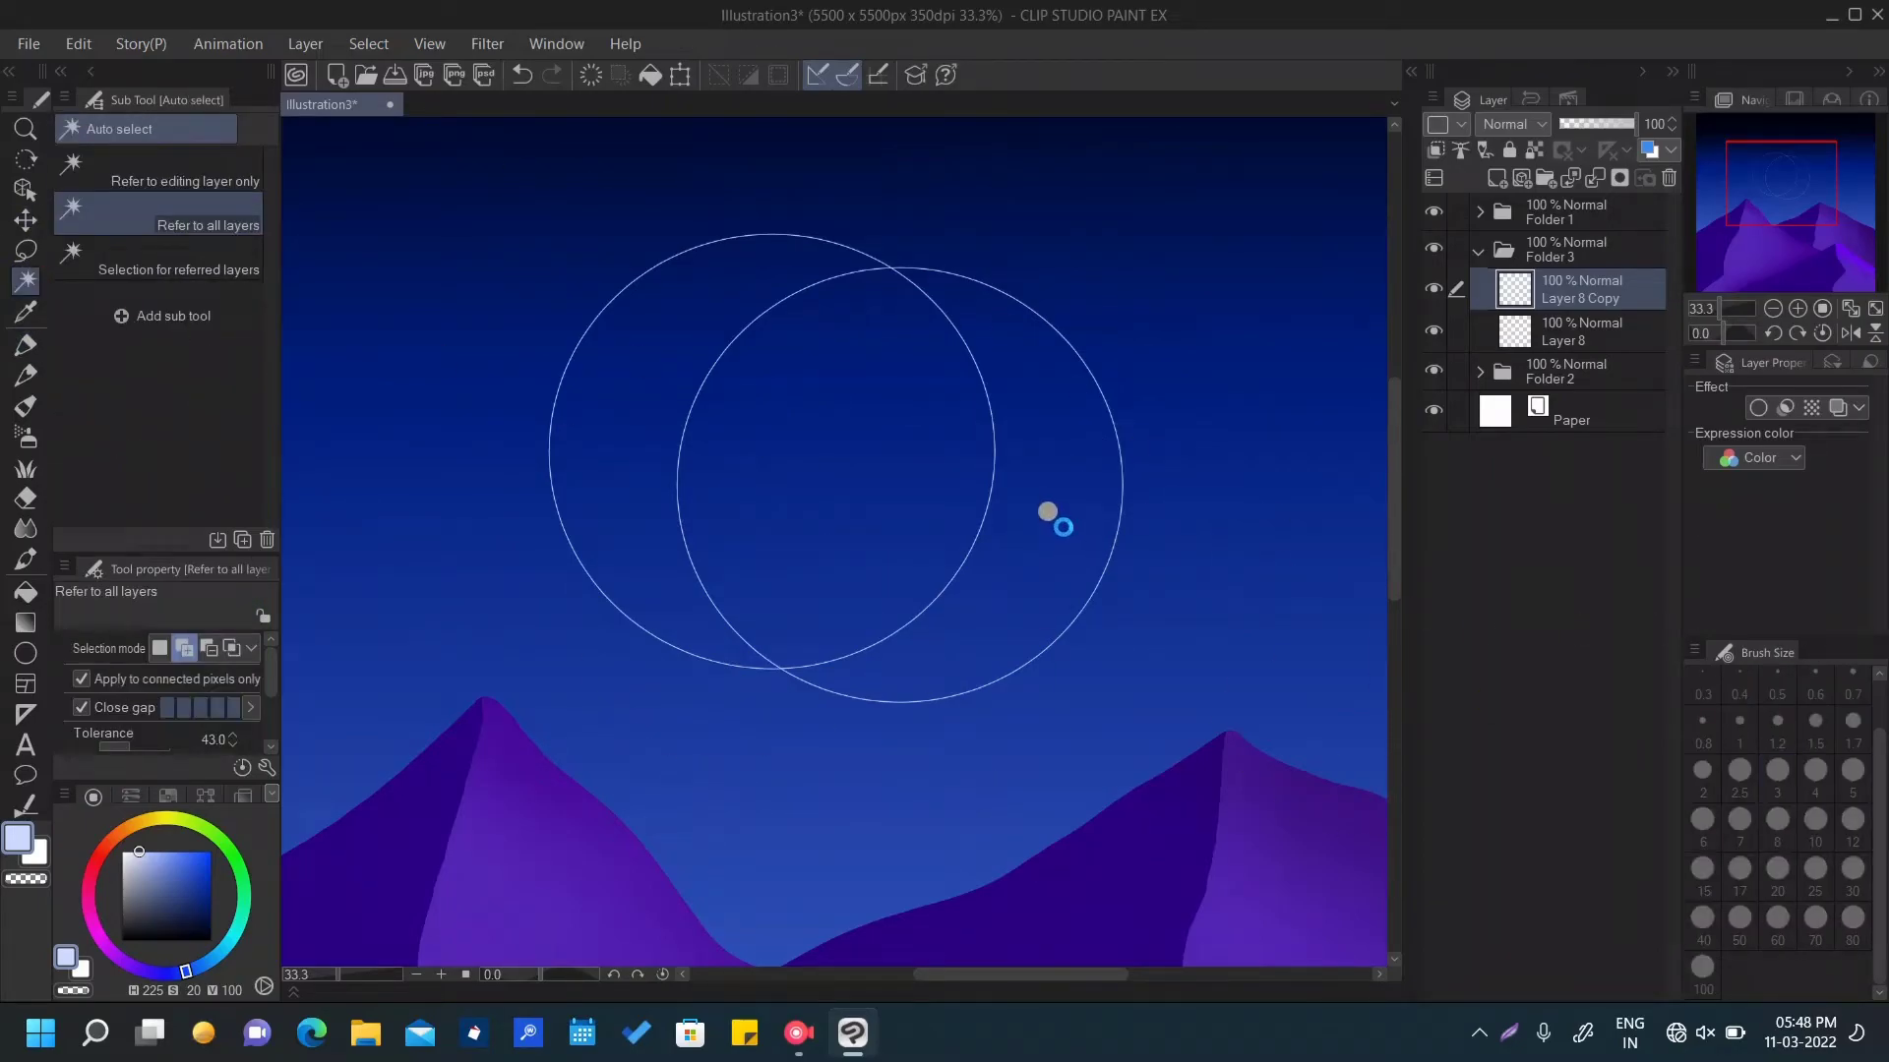
Merge the circle outlines into Layer 8 and fill the crescent between them with pale lavender
click(1048, 515)
key(ctrl+z)
click(1497, 178)
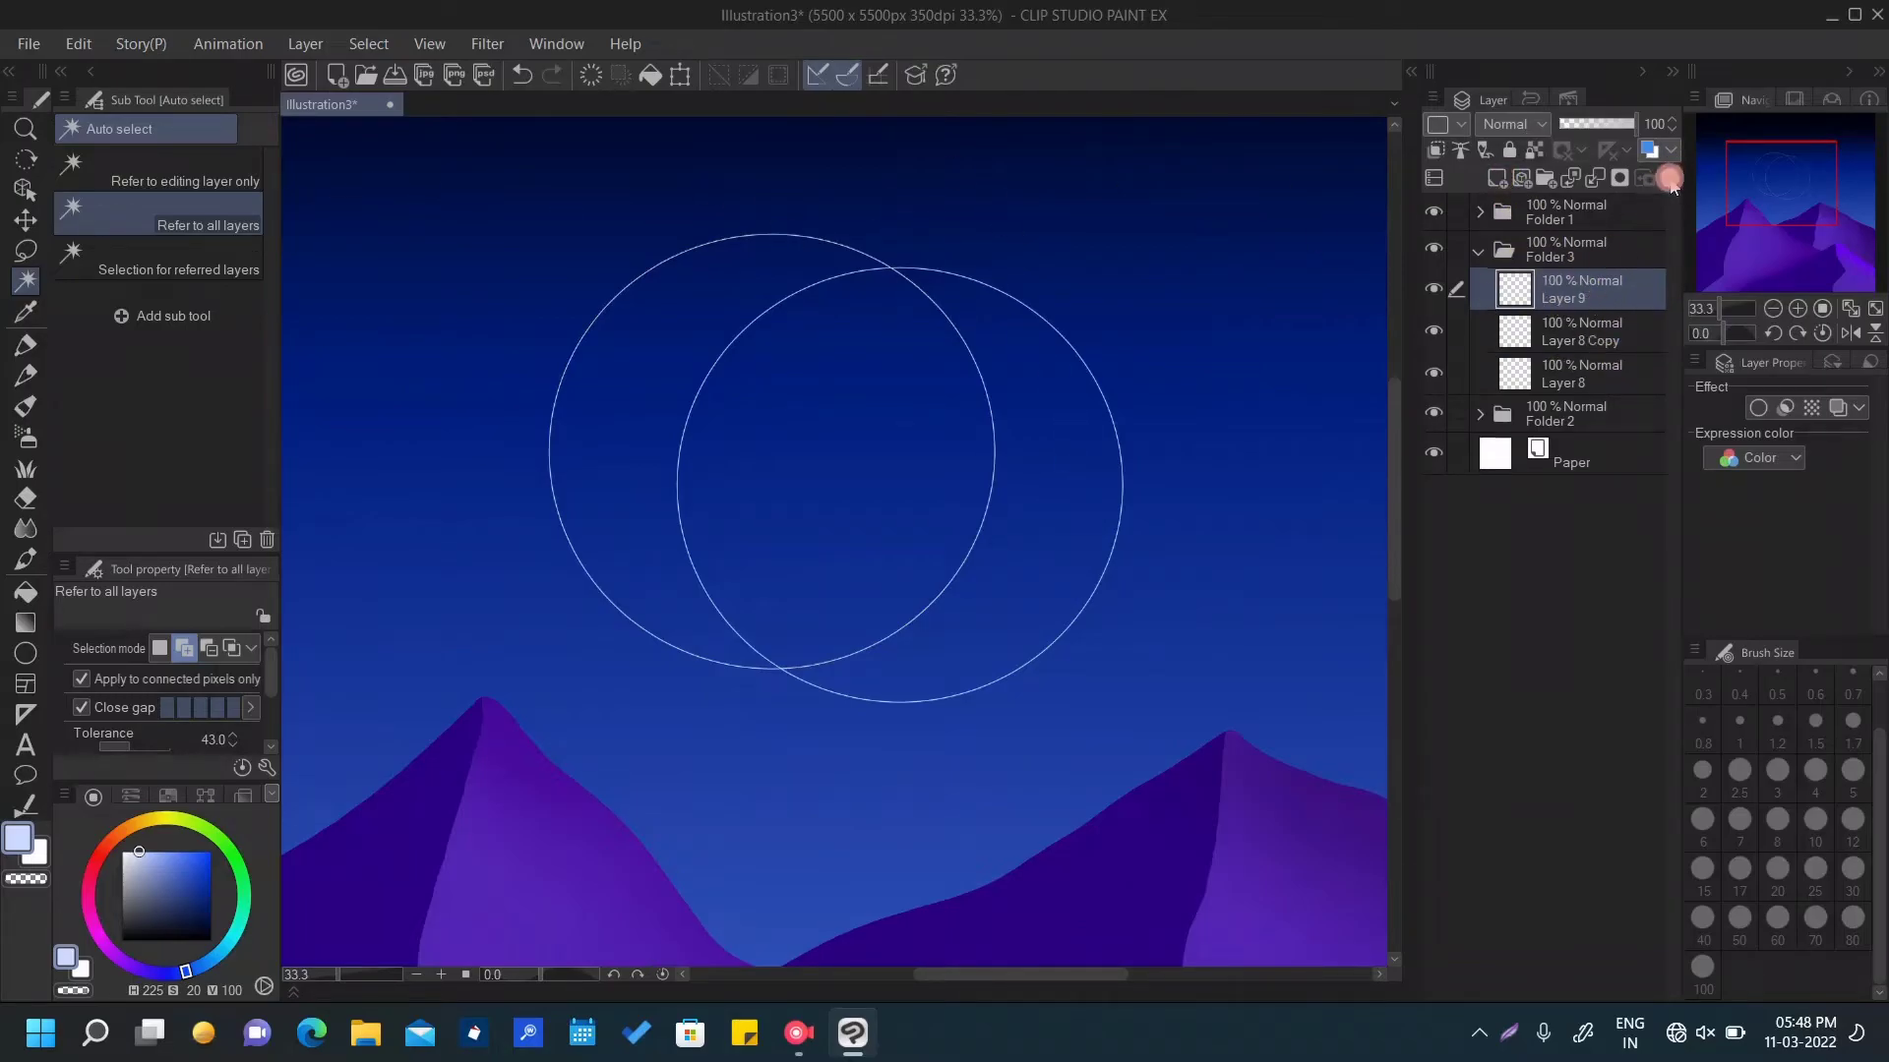
click(1669, 178)
click(1669, 178)
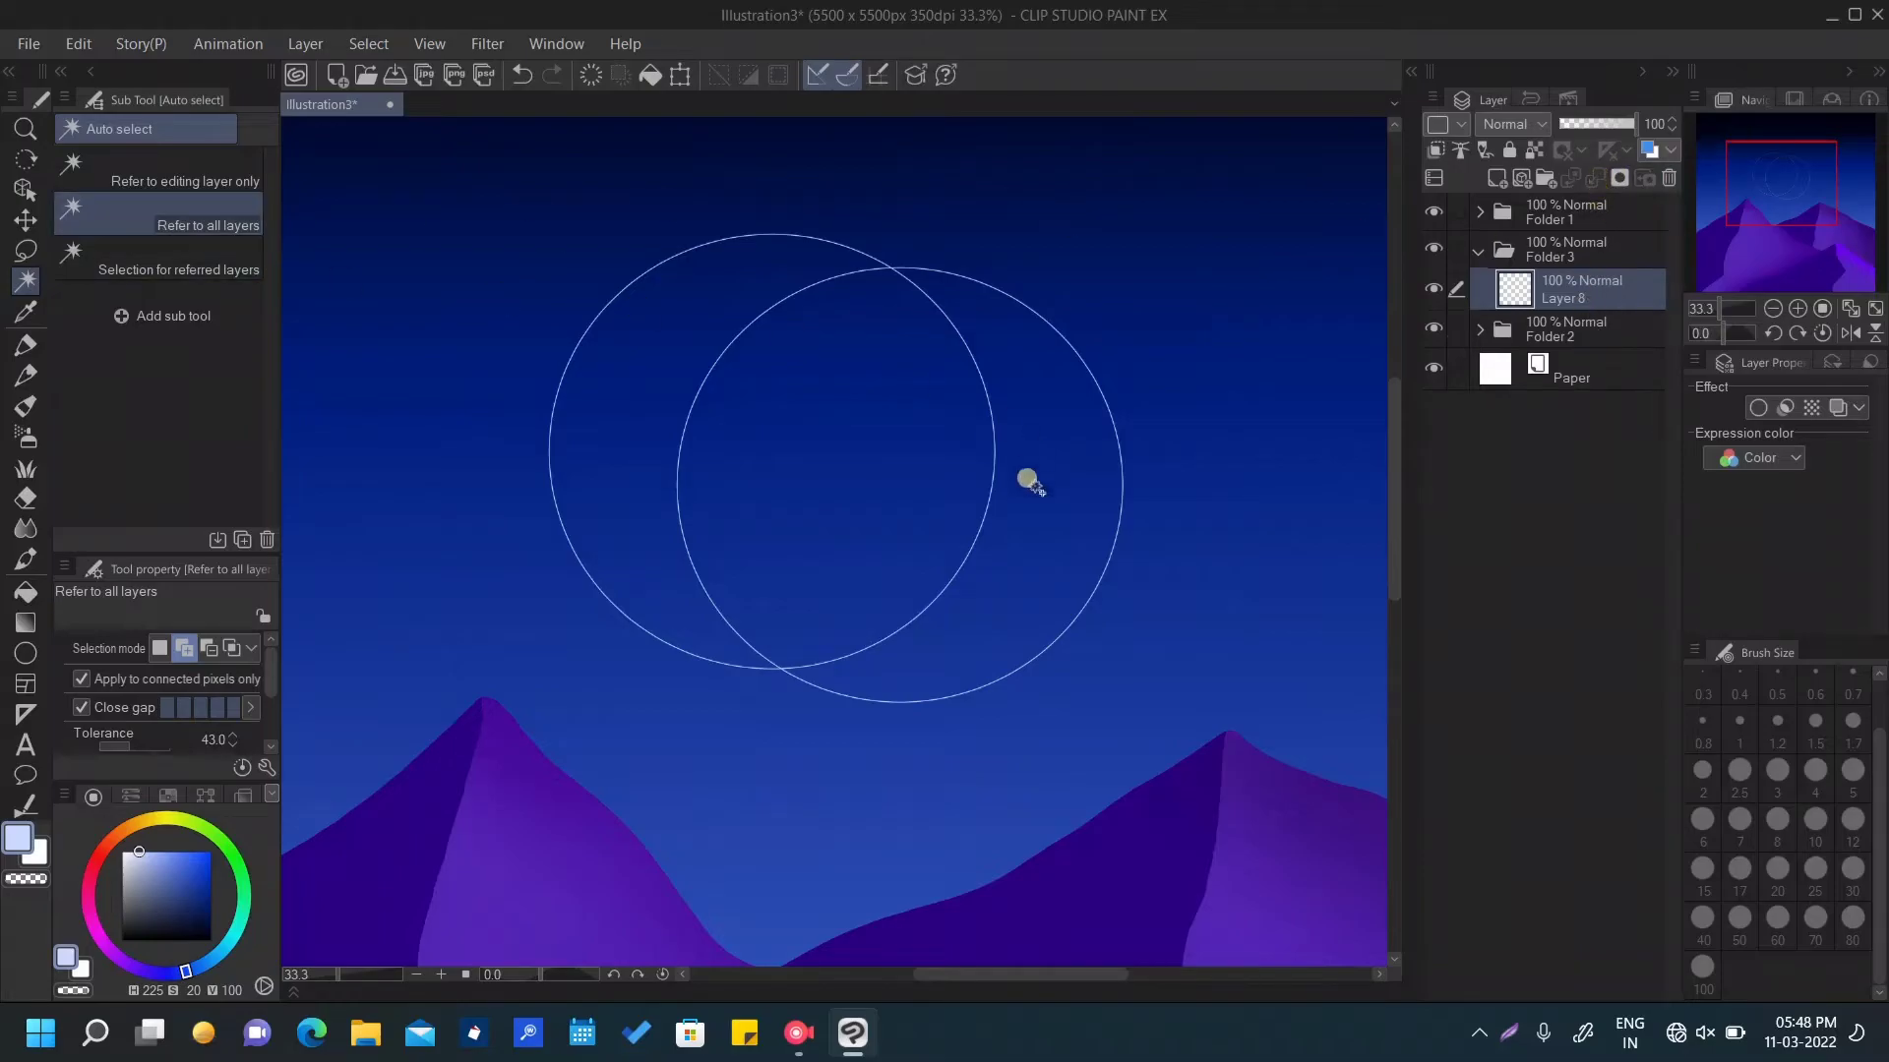
click(1083, 739)
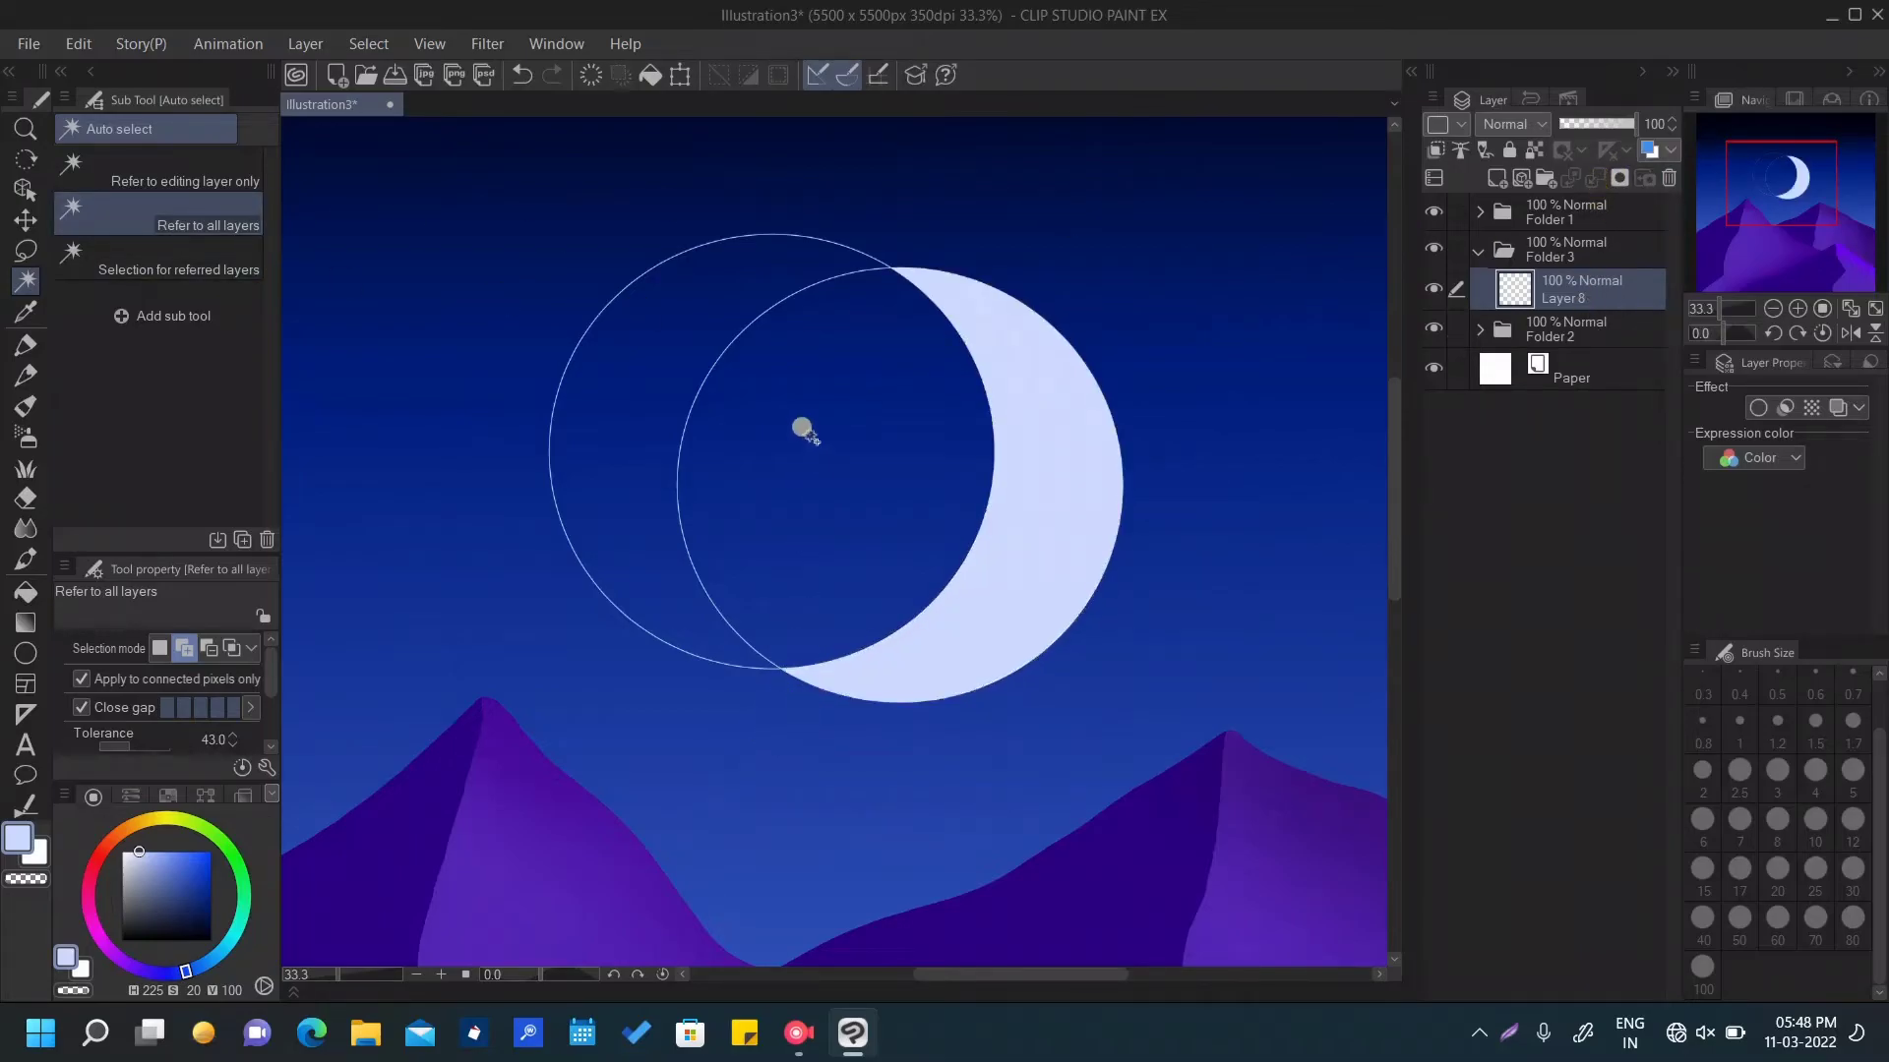
click(26, 591)
Erase the inner and outer circle guide arcs with the Rough eraser, leaving a clean crescent
click(27, 498)
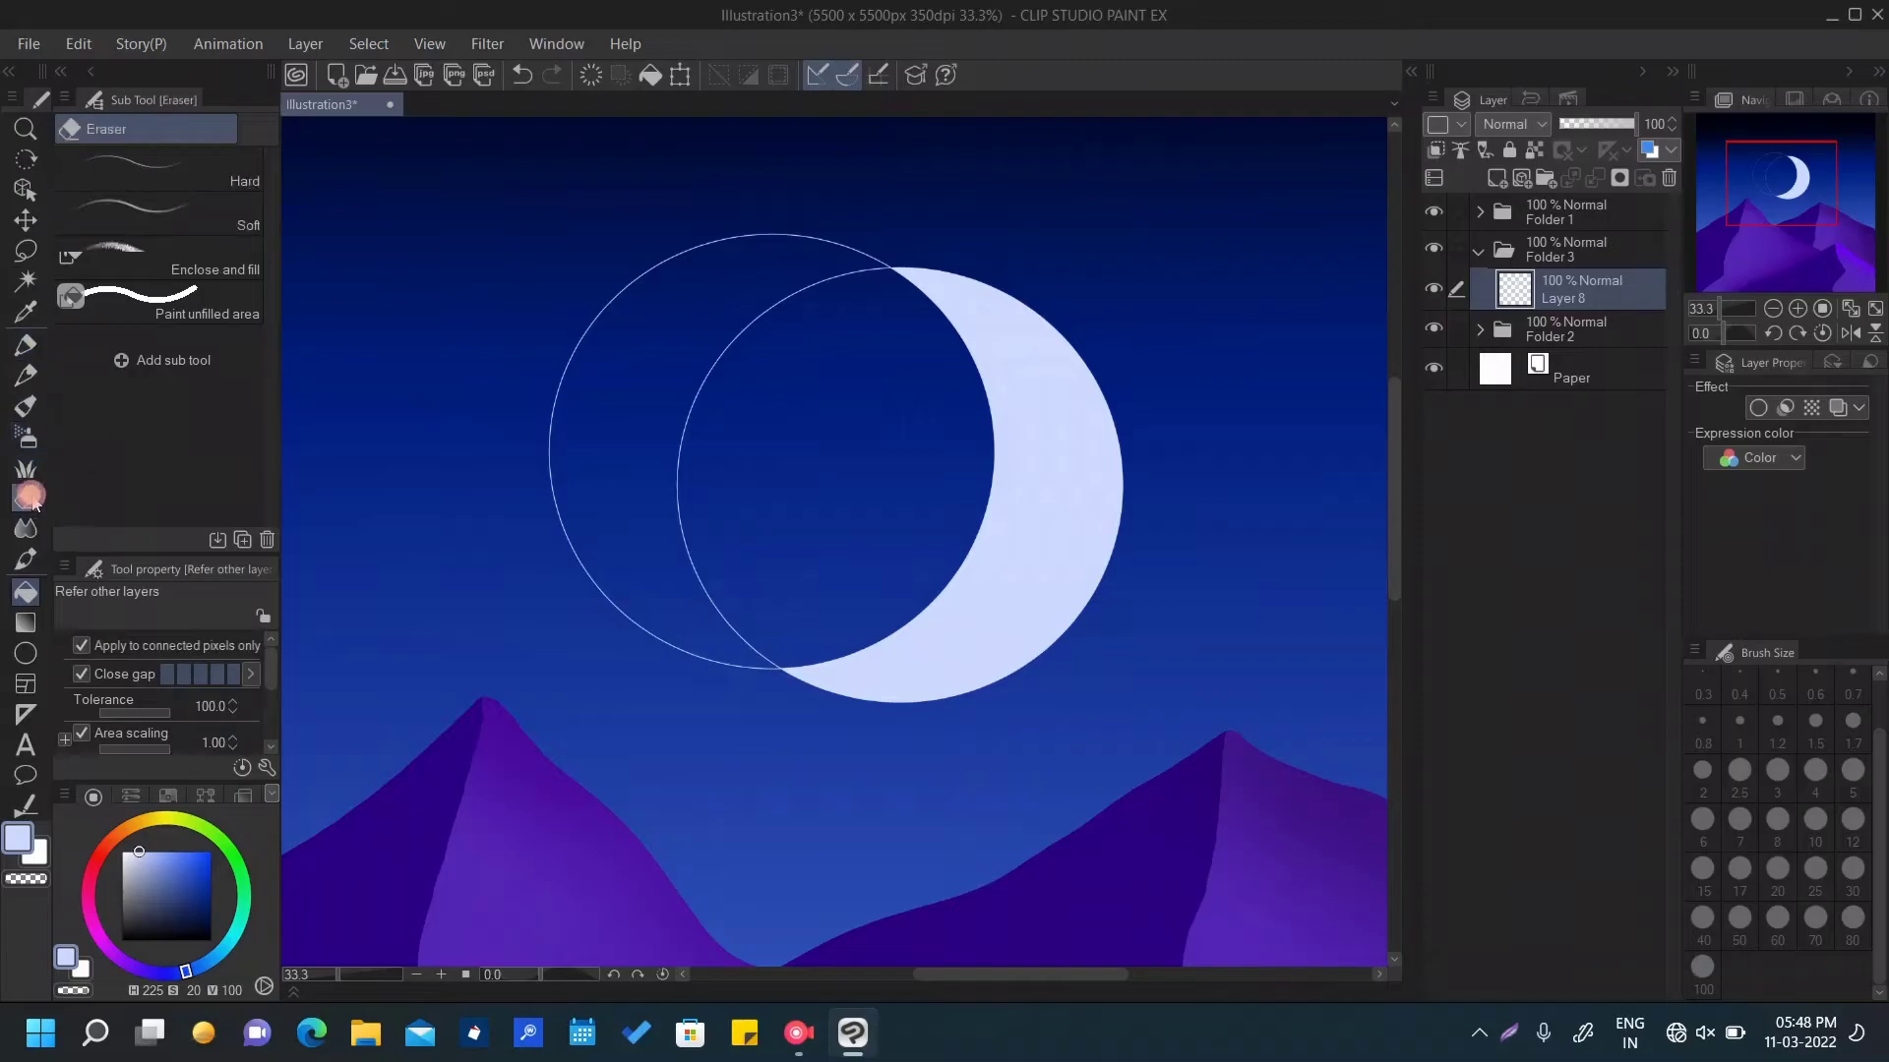
click(885, 254)
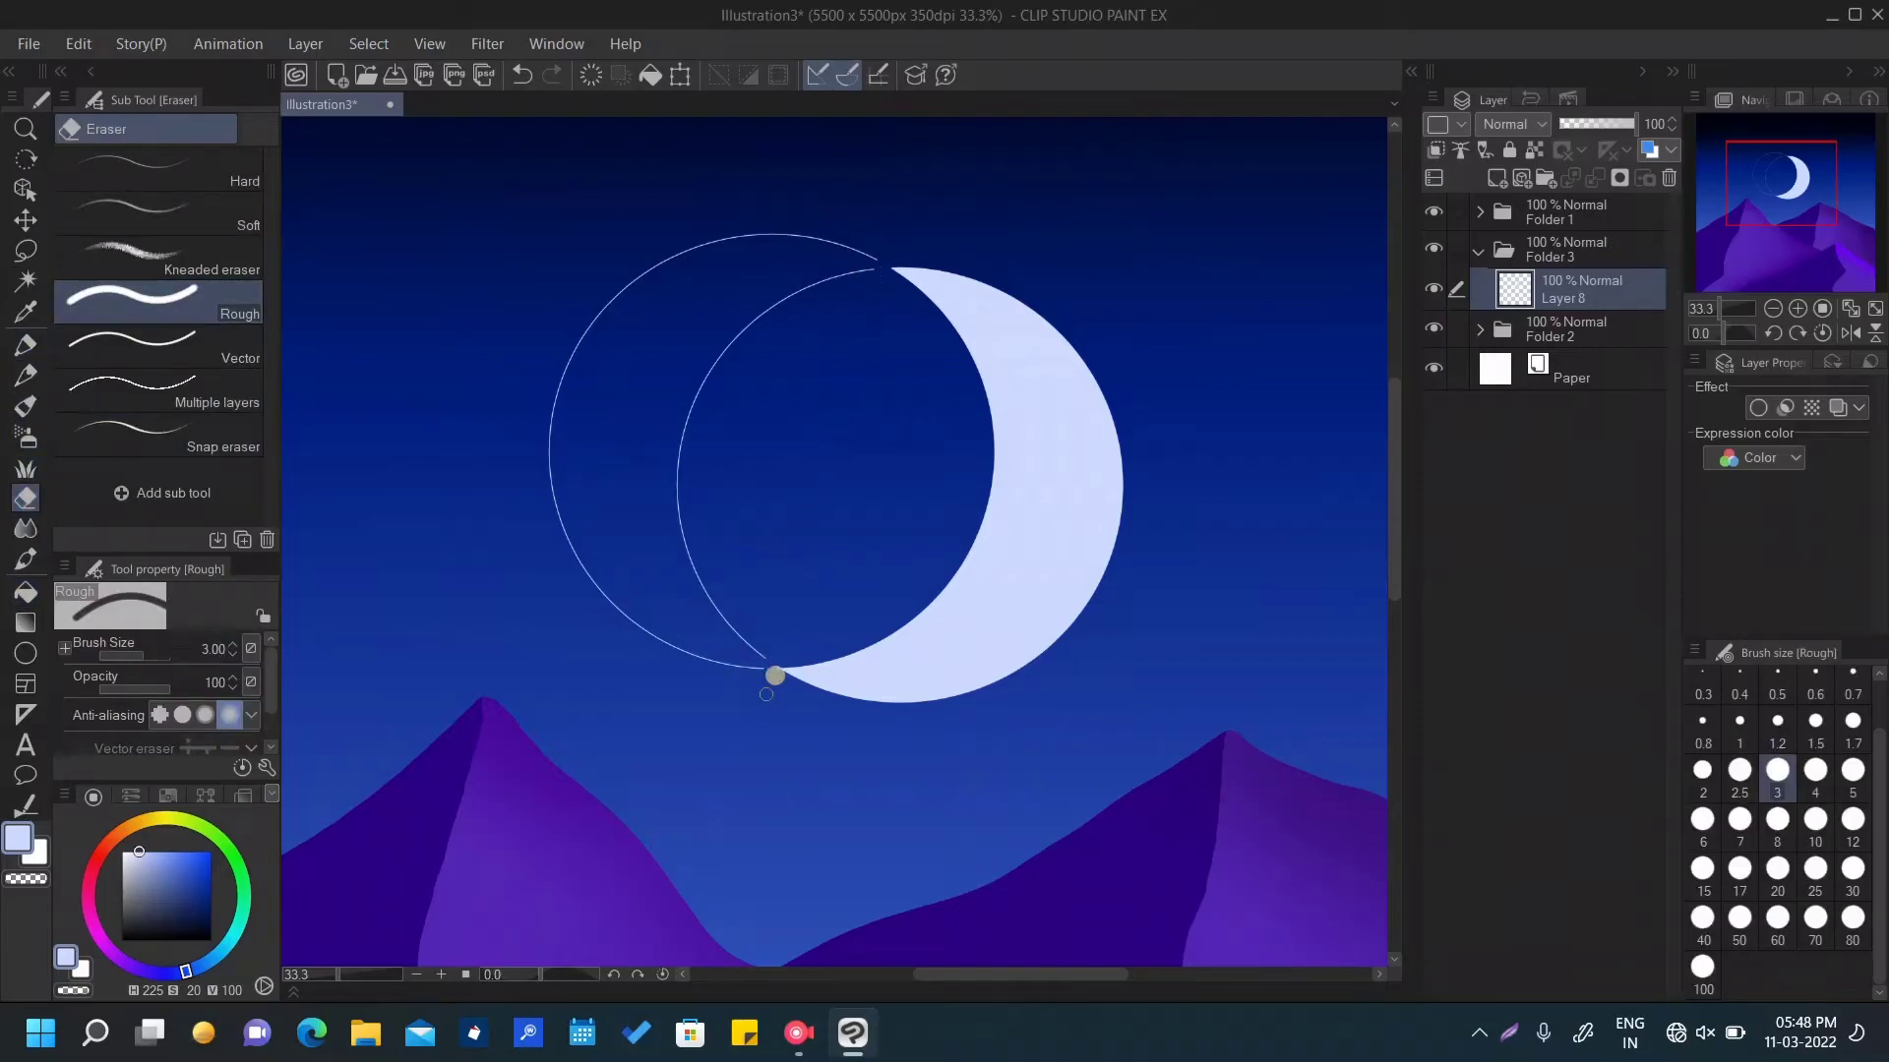
drag(872, 274, 844, 277)
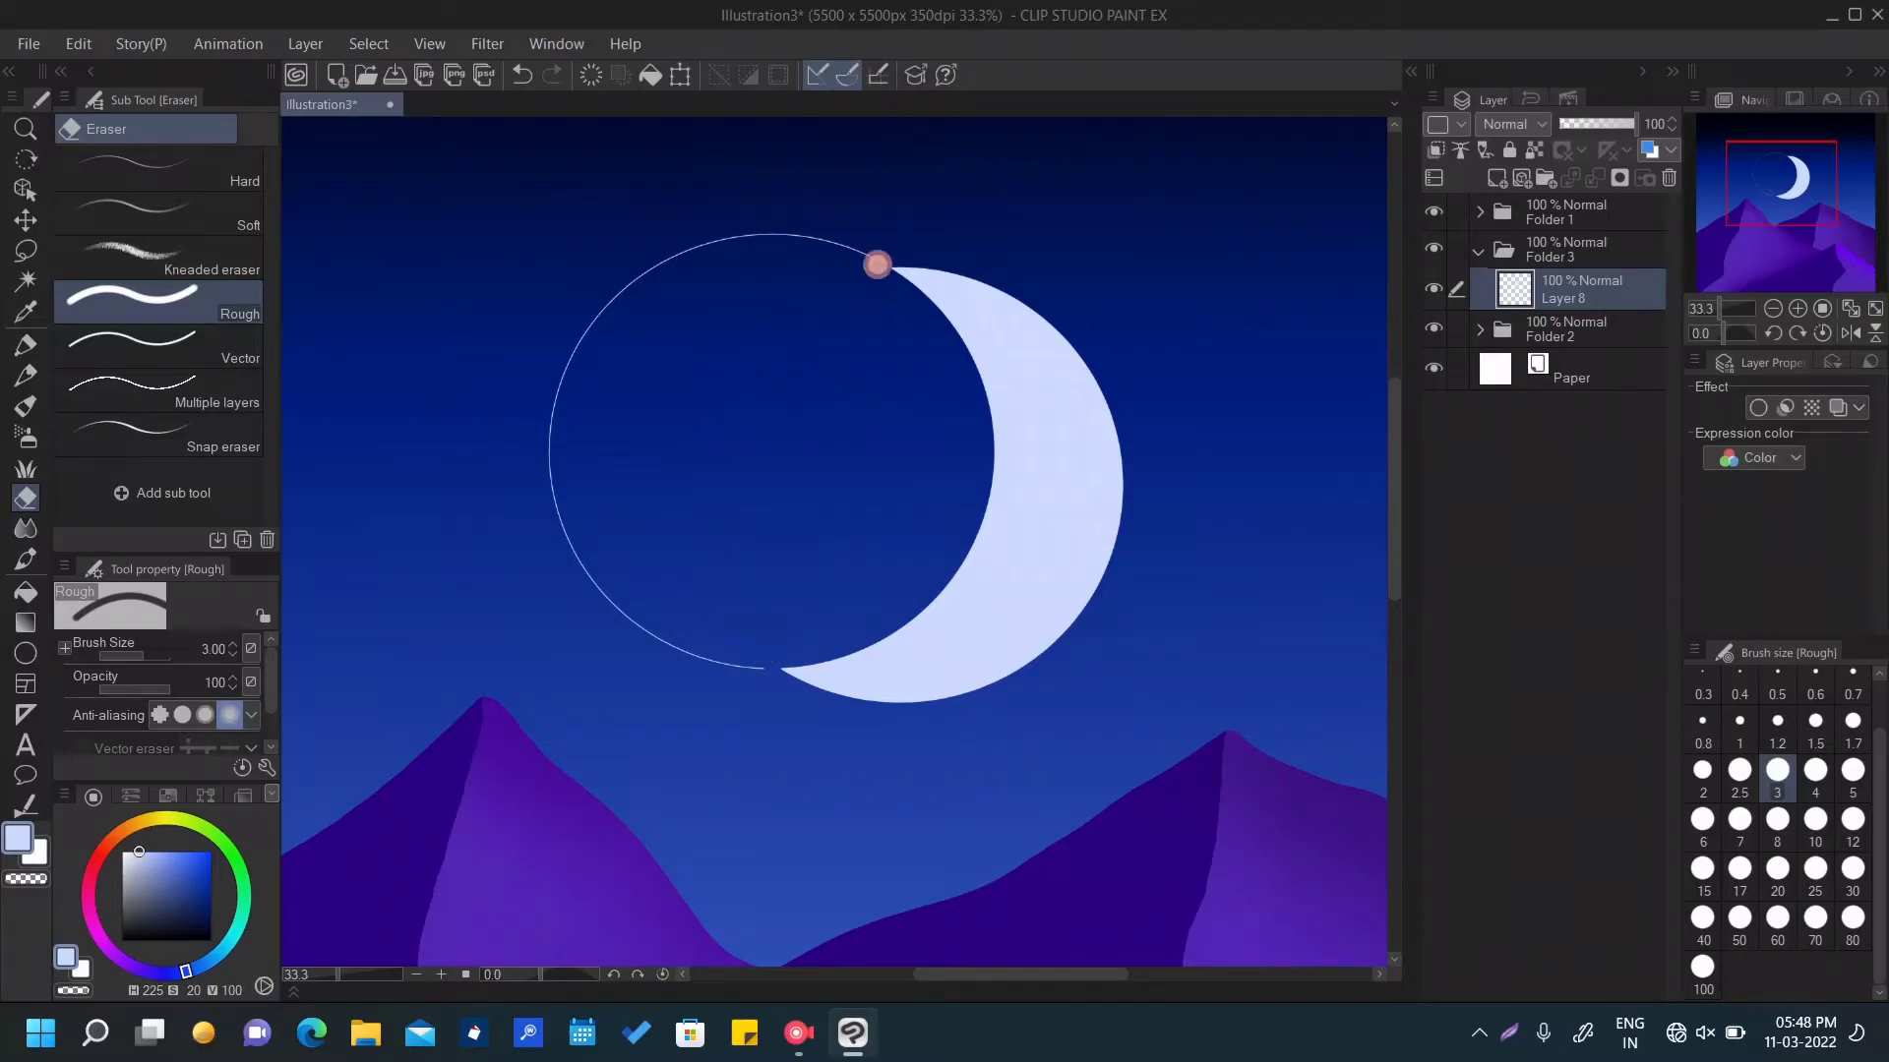
drag(876, 264, 556, 503)
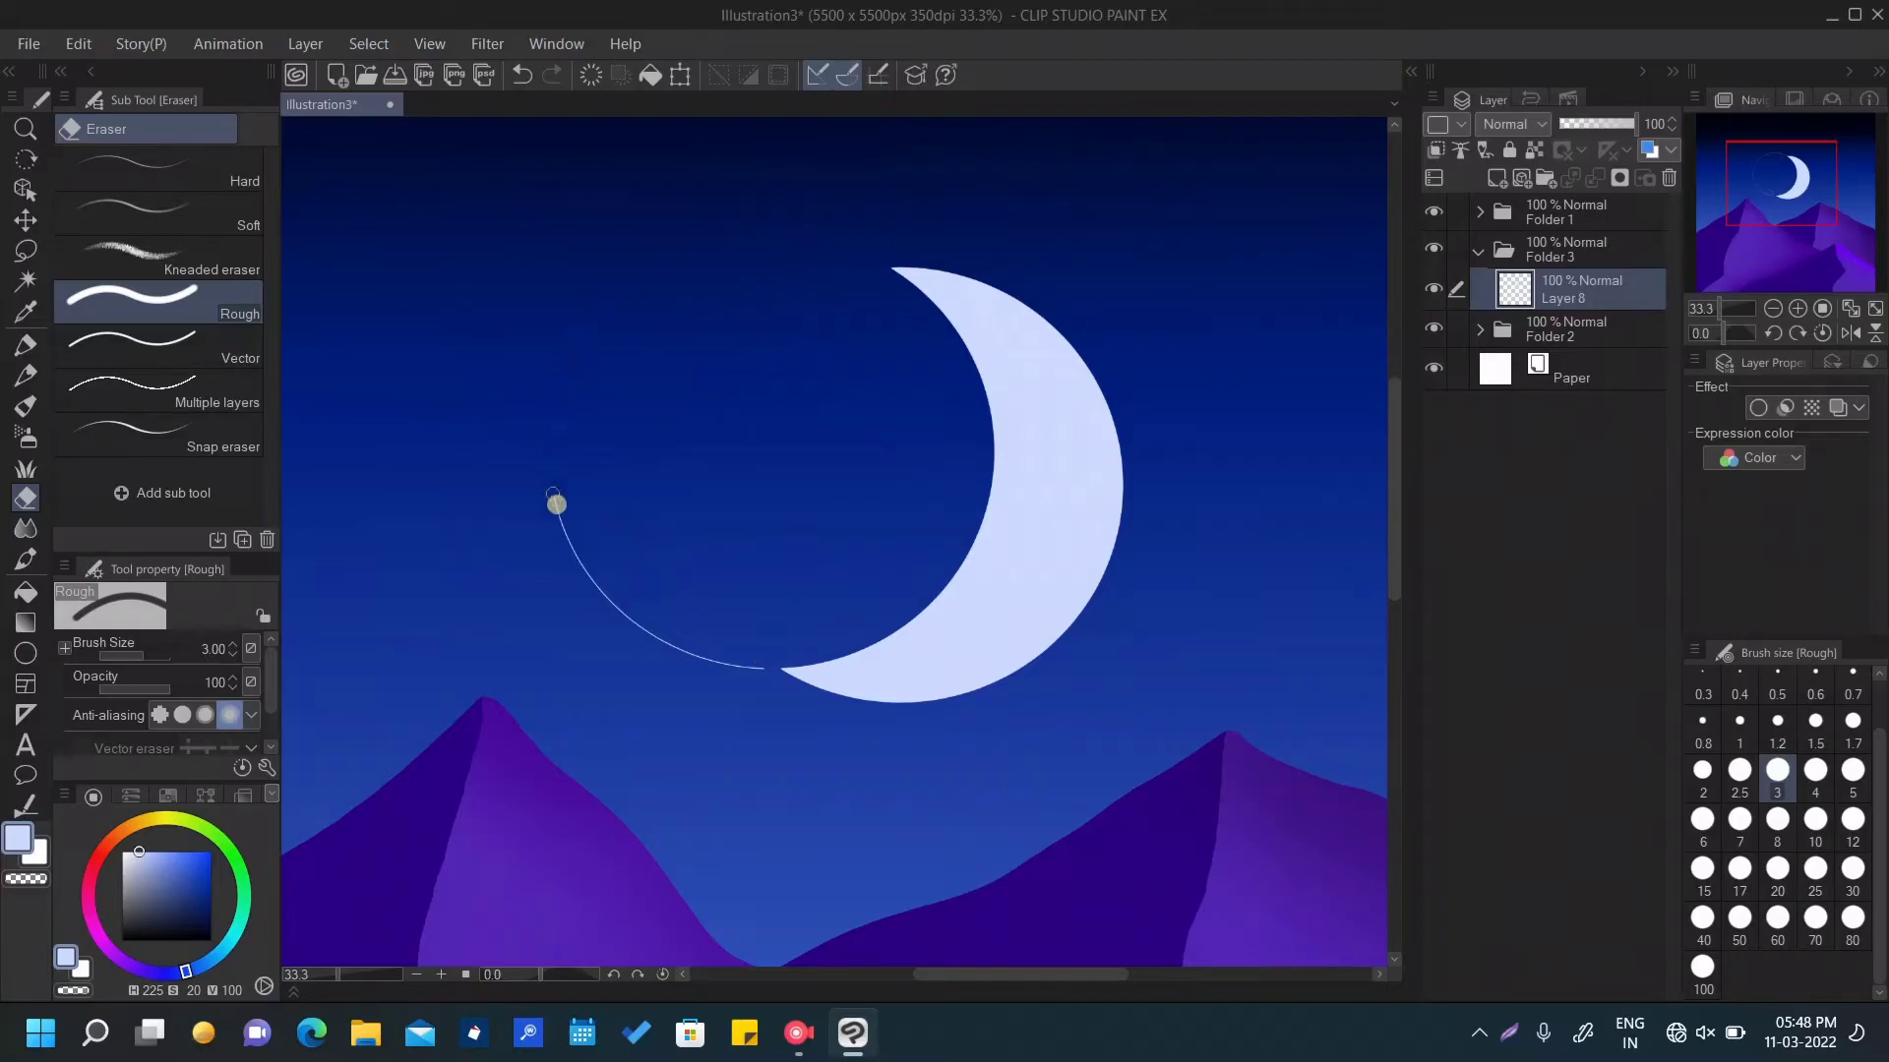
mouse_move(594, 588)
mouse_down()
mouse_move(677, 641)
mouse_move(785, 634)
mouse_up()
key(ctrl+minus)
key(ctrl+minus)
key(ctrl+minus)
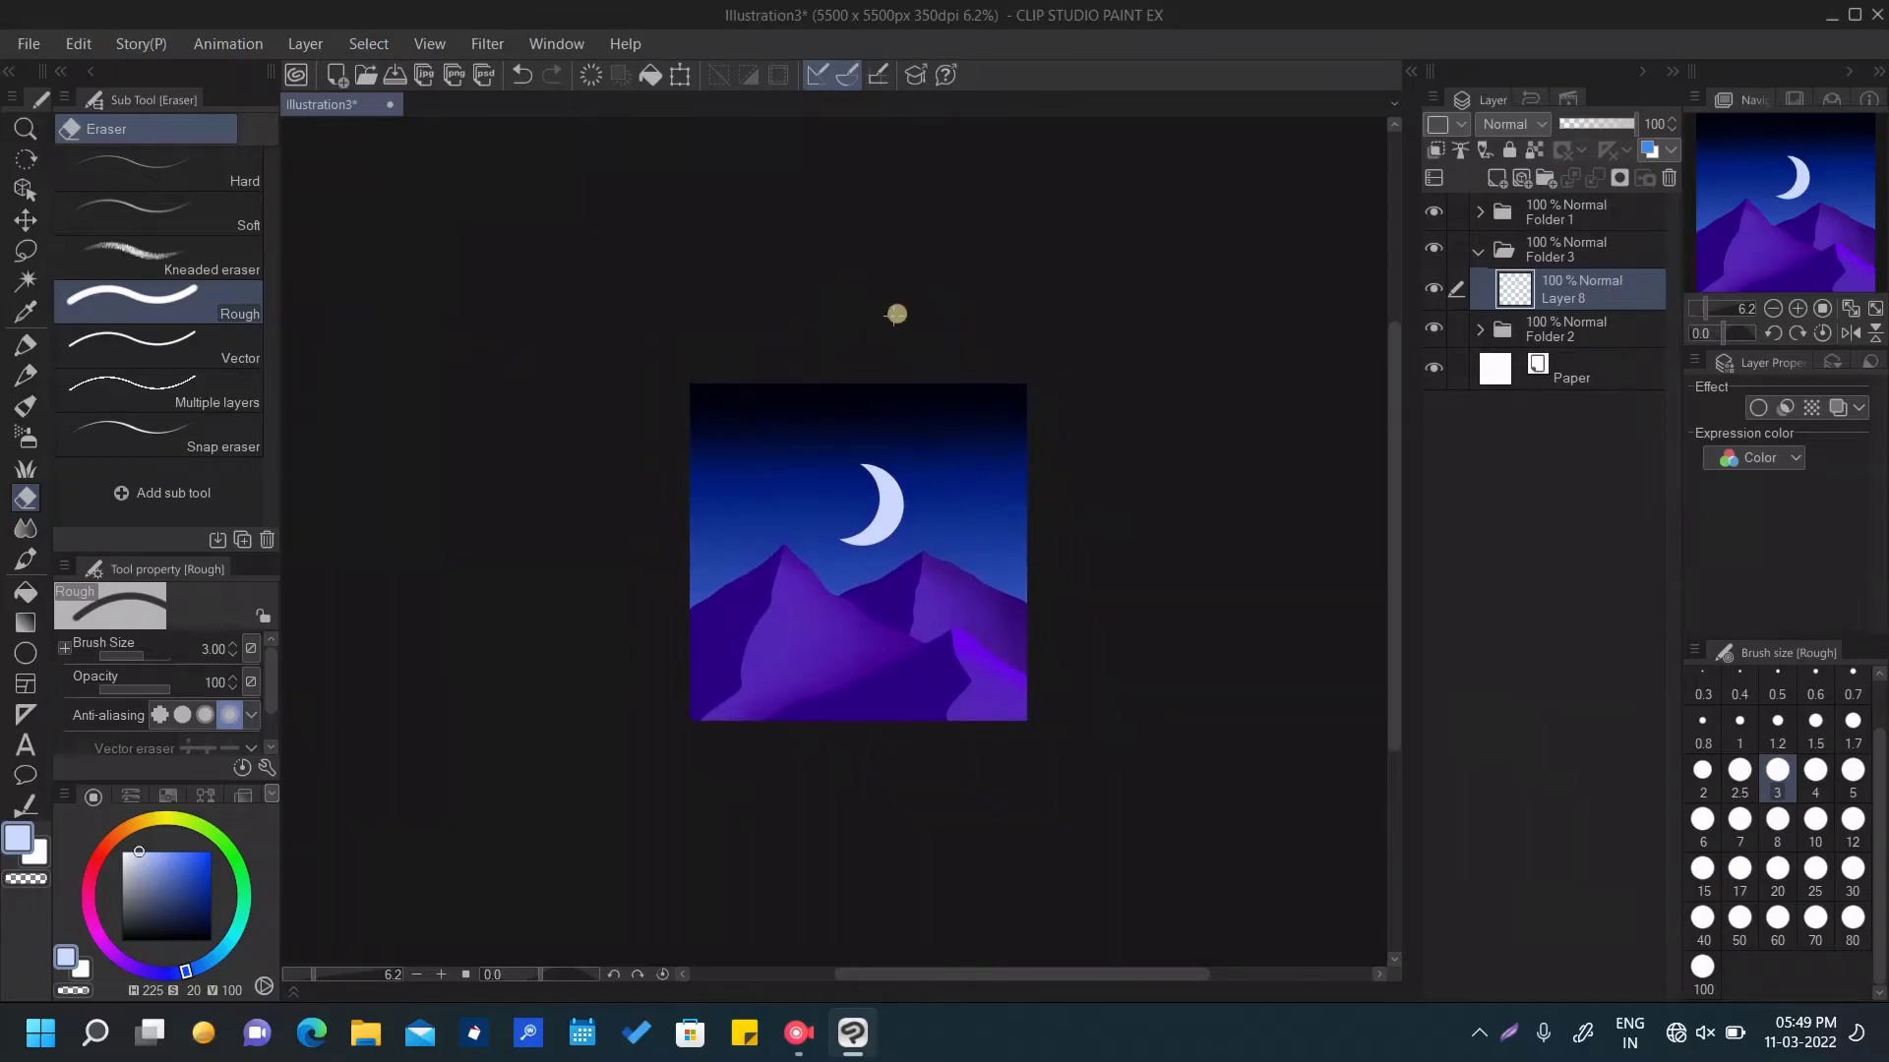
Select the Sparkle A stamp from the Effect decoration brushes
click(26, 344)
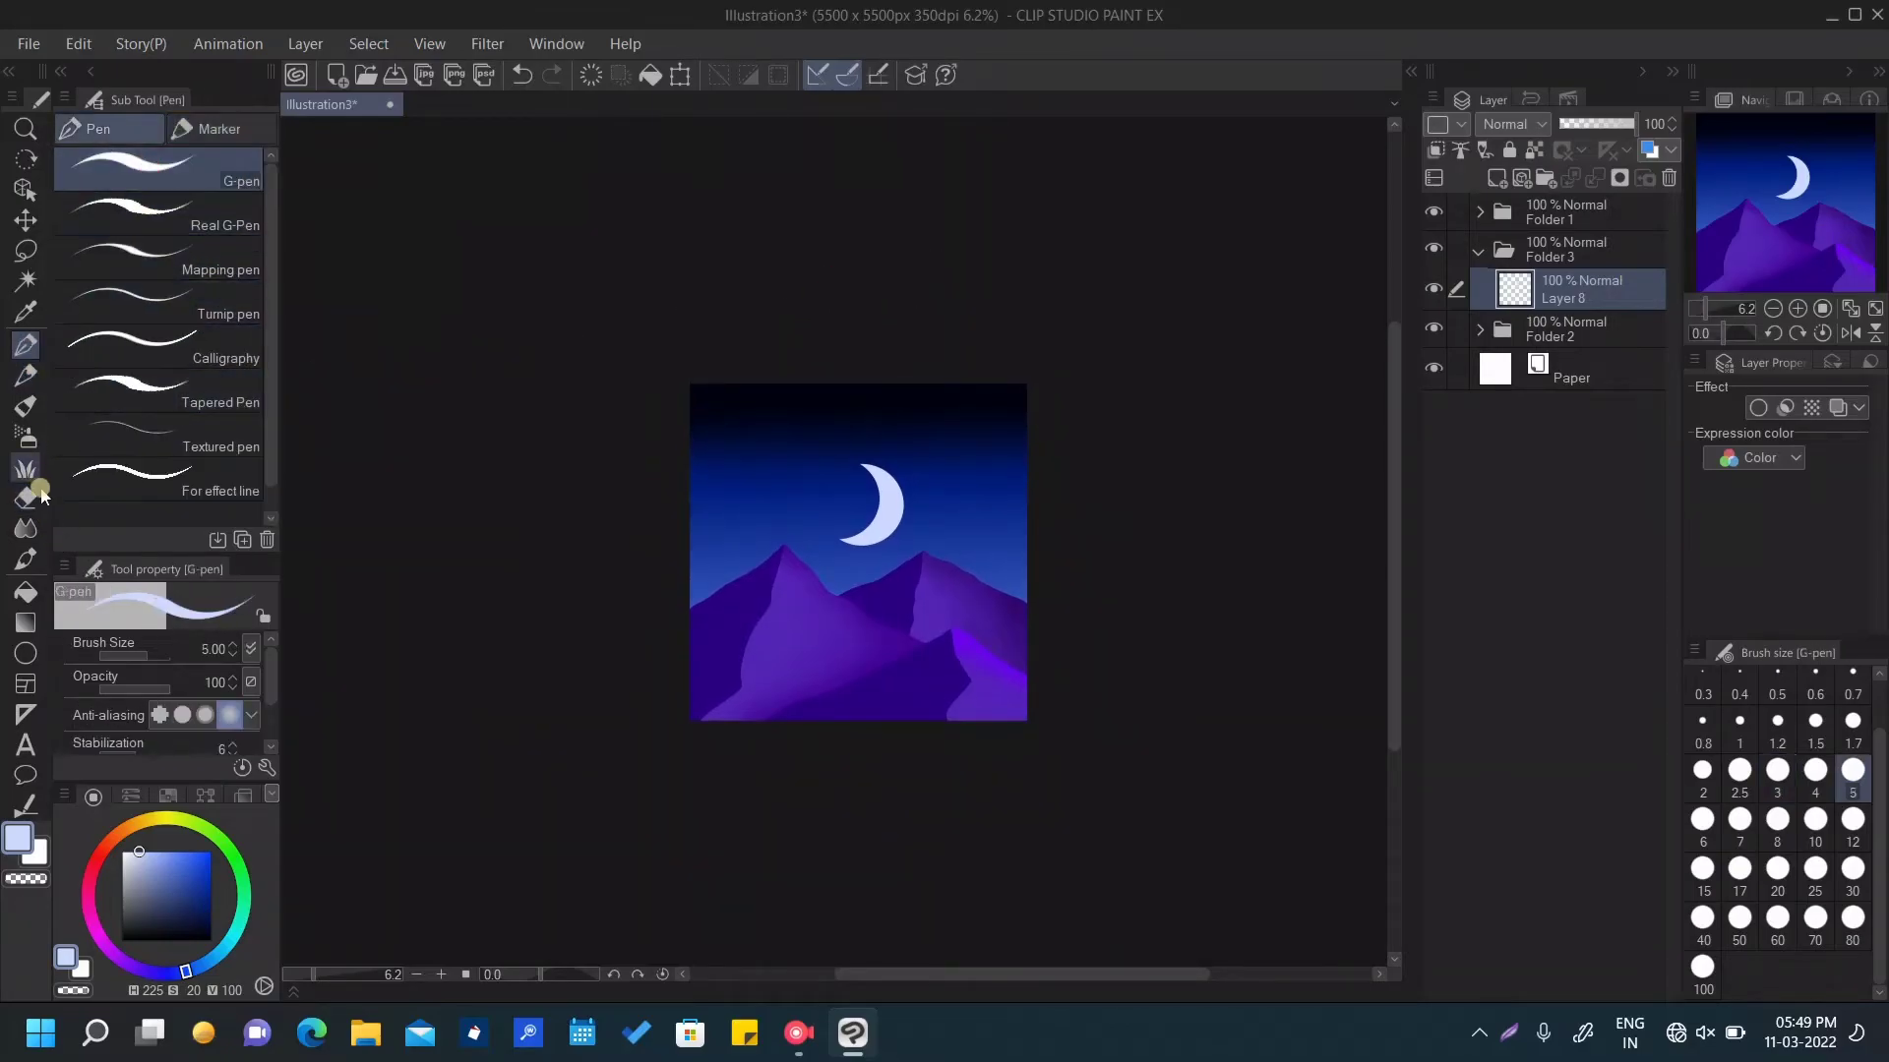
click(26, 405)
click(240, 129)
click(74, 378)
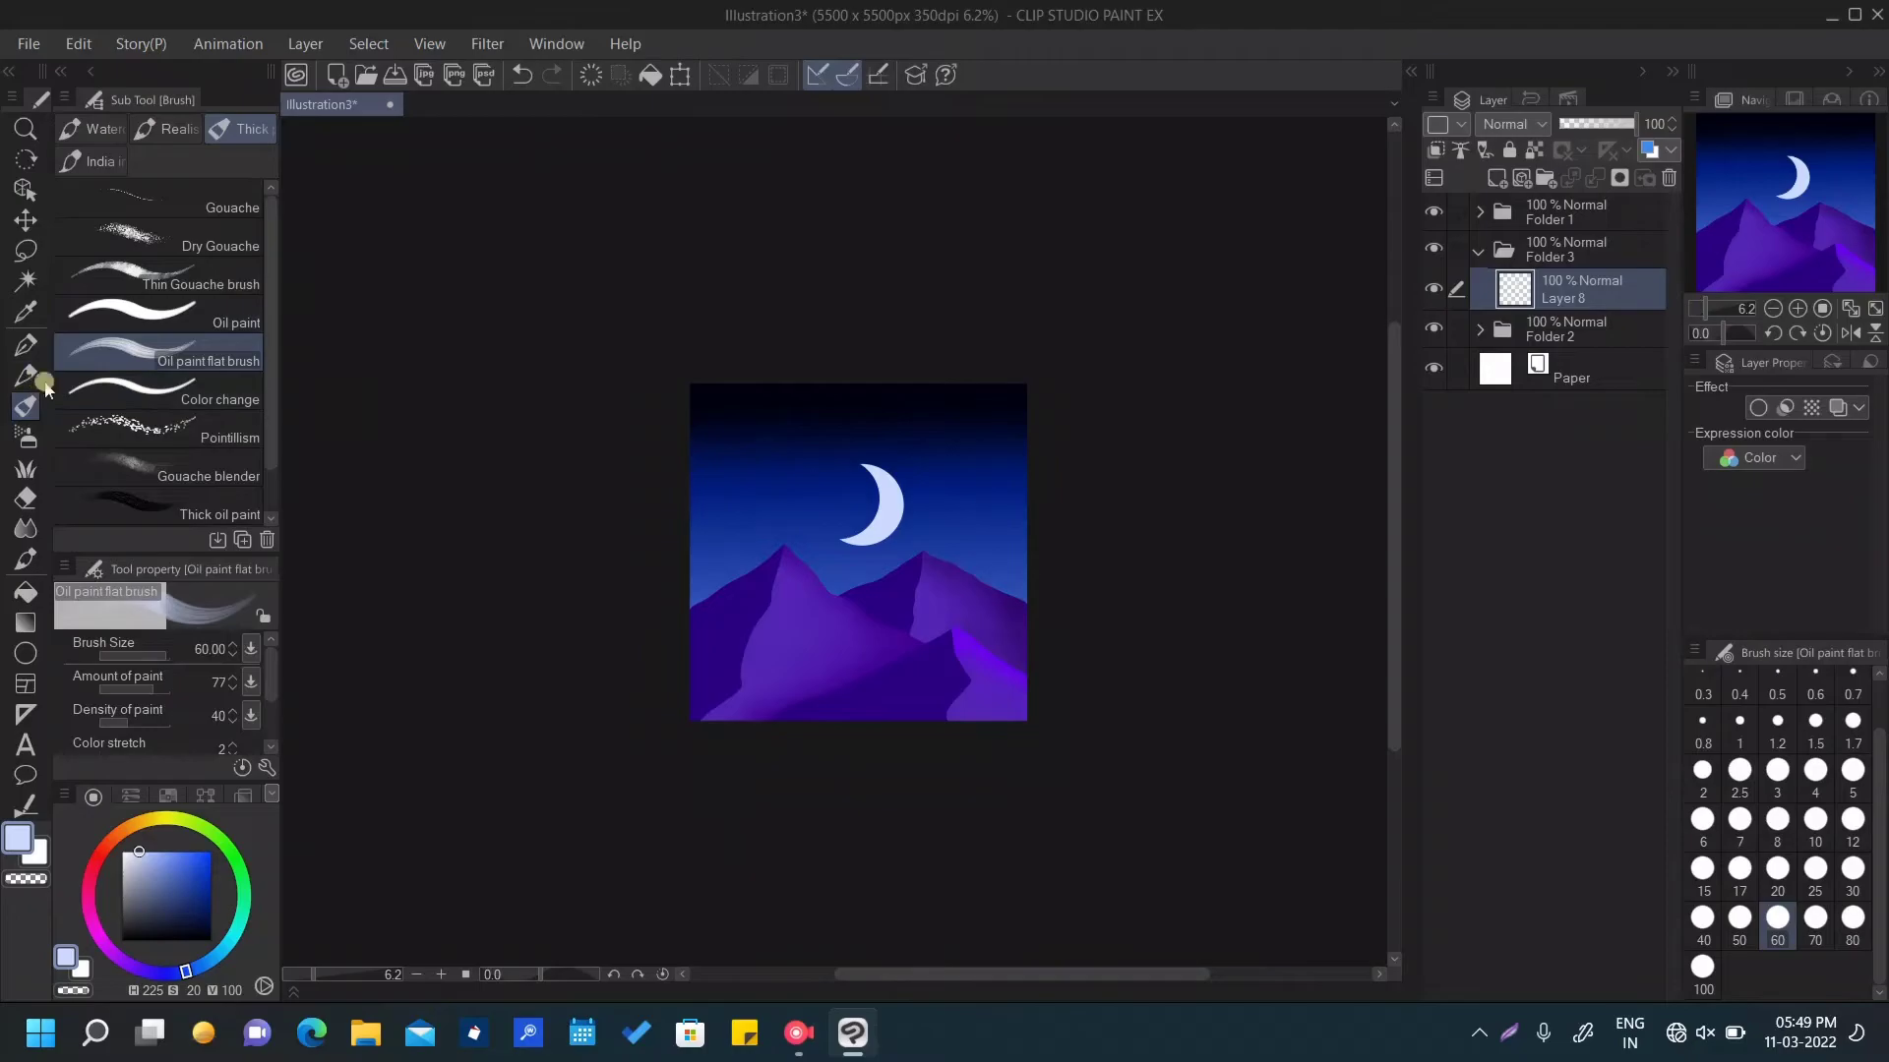
click(26, 469)
click(93, 145)
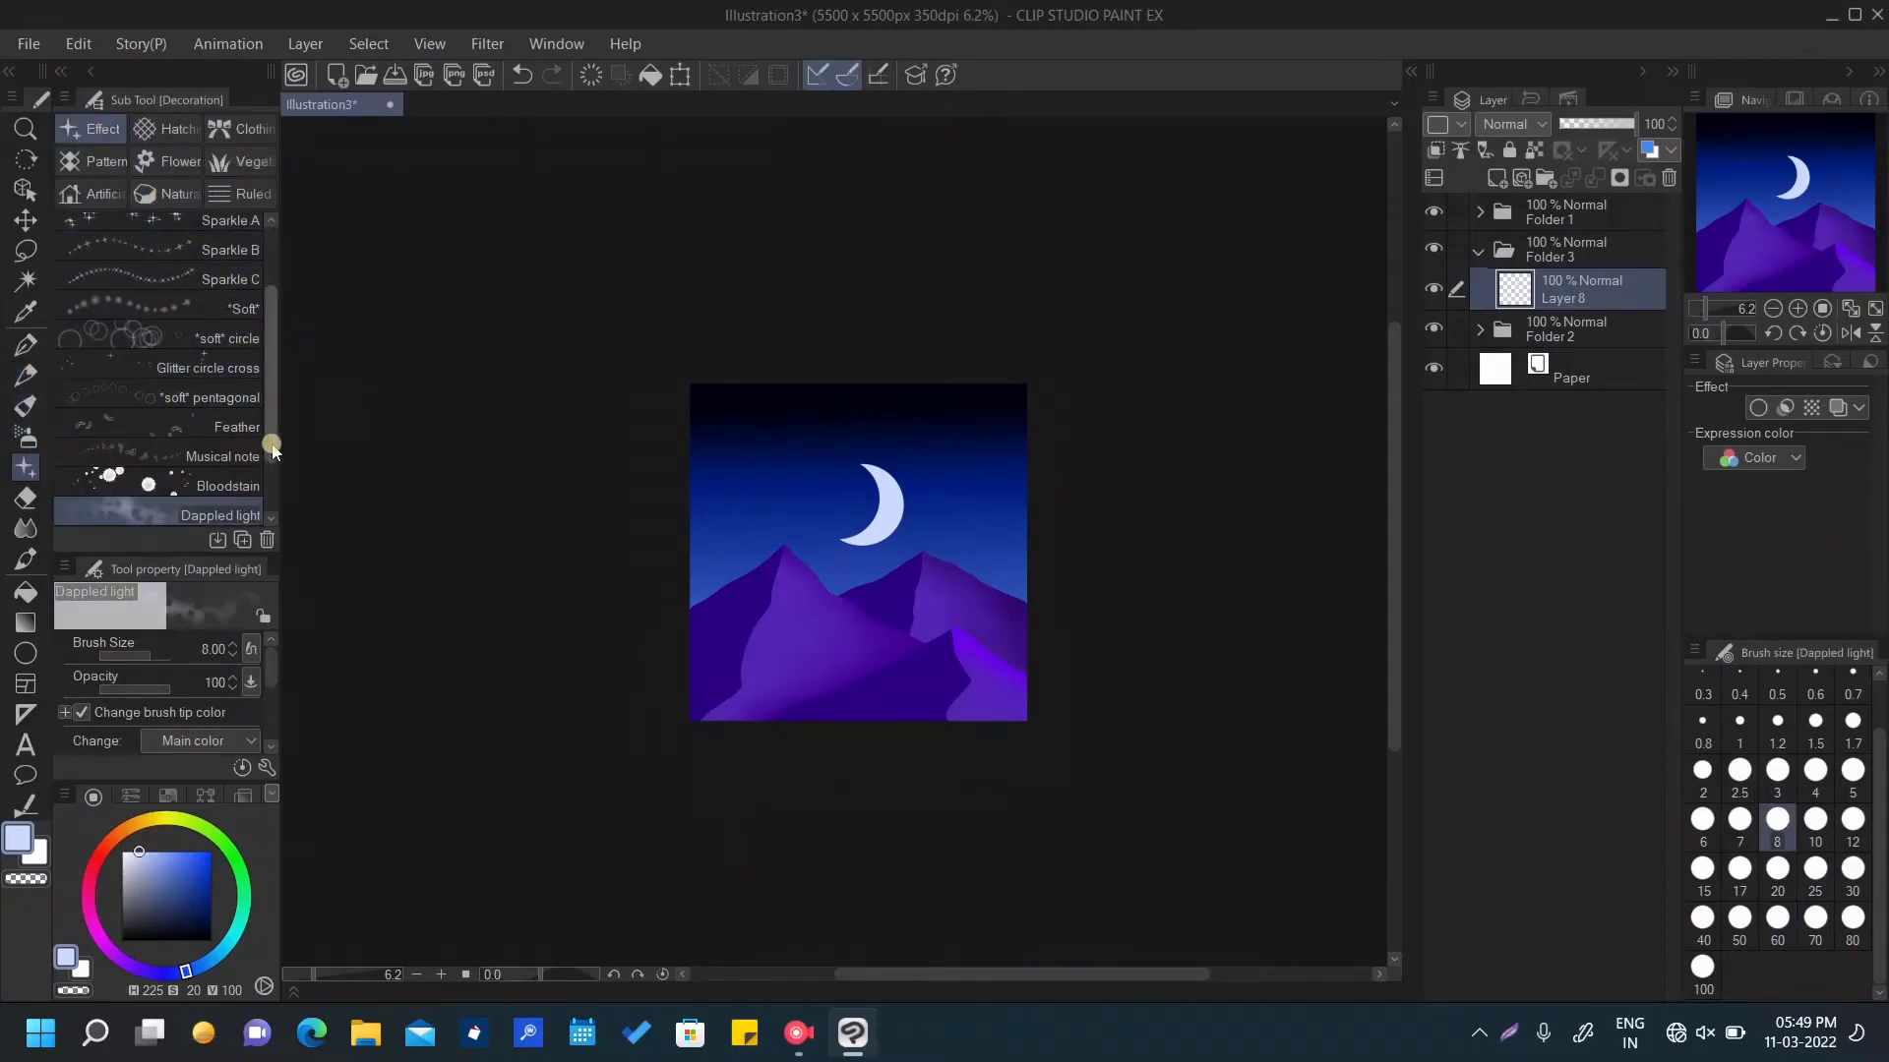
scroll(258, 393, up, 5)
click(168, 315)
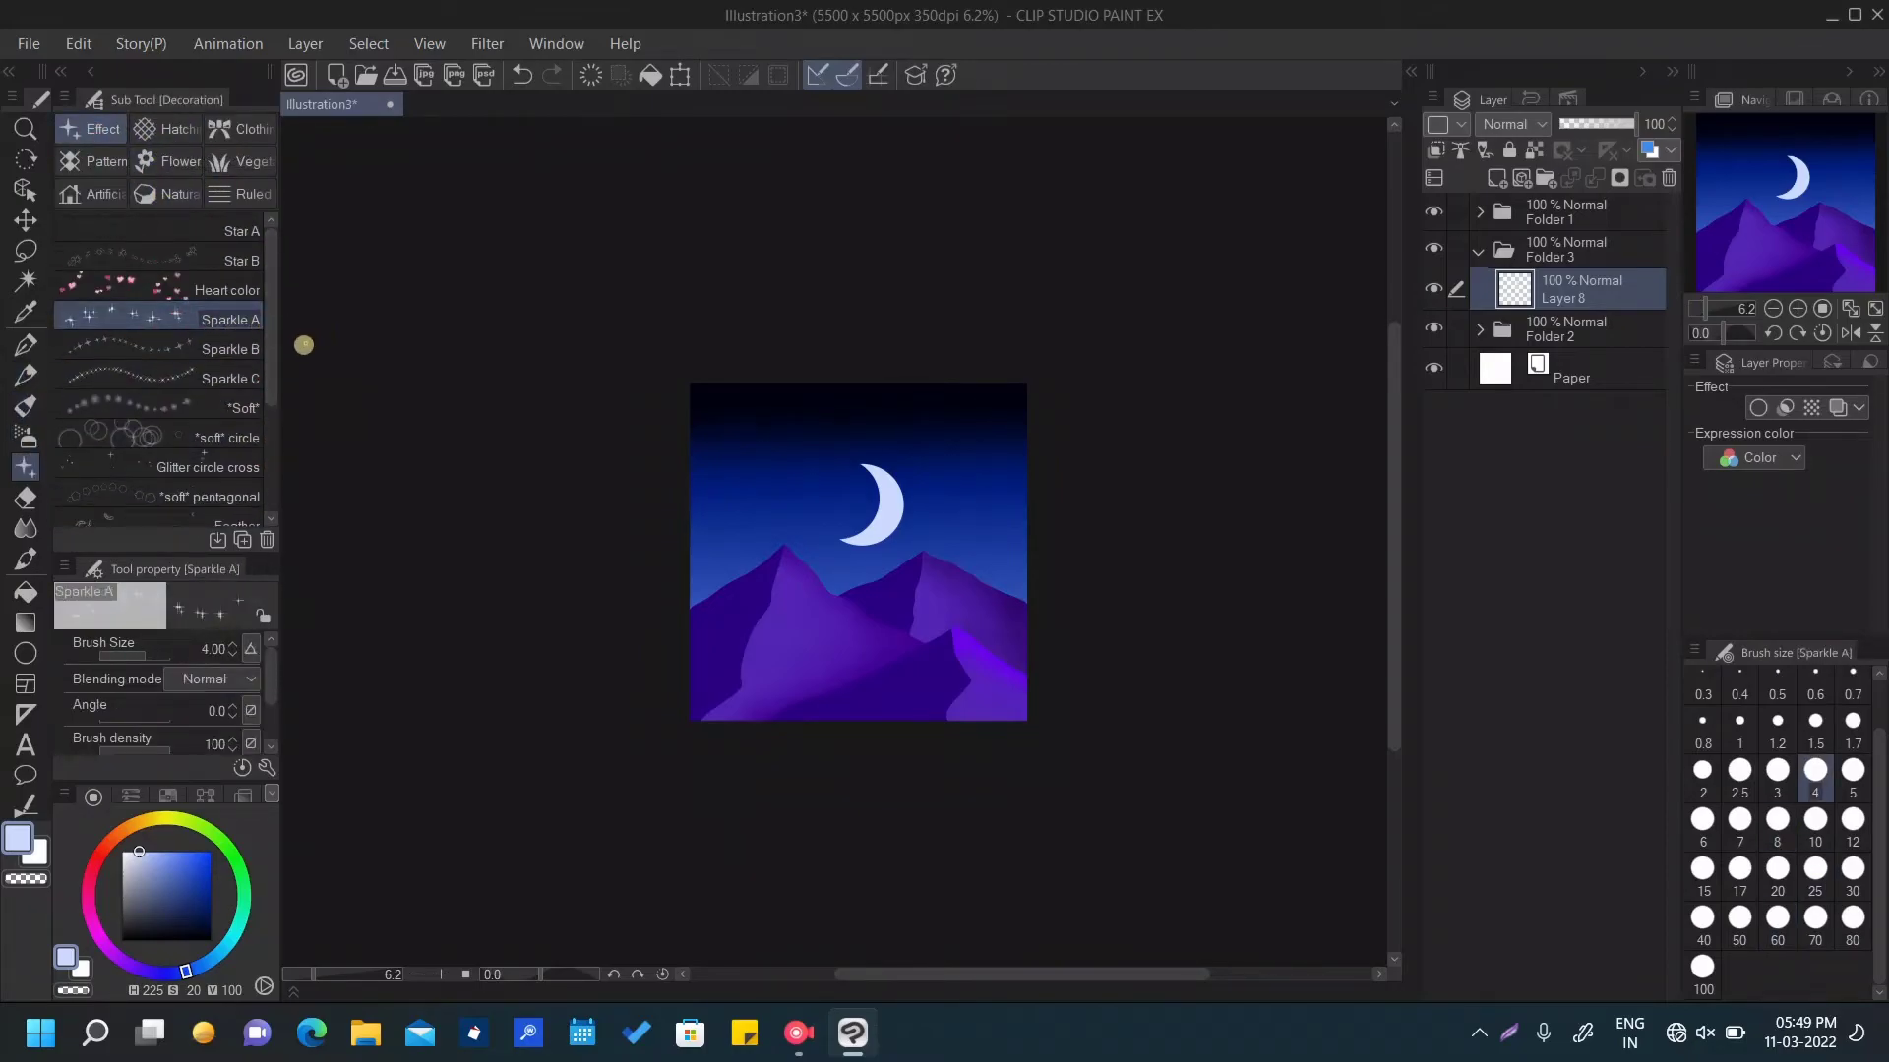
Set the main drawing colour to white and check the sky around the moon
click(122, 852)
key(ctrl+plus)
key(ctrl+plus)
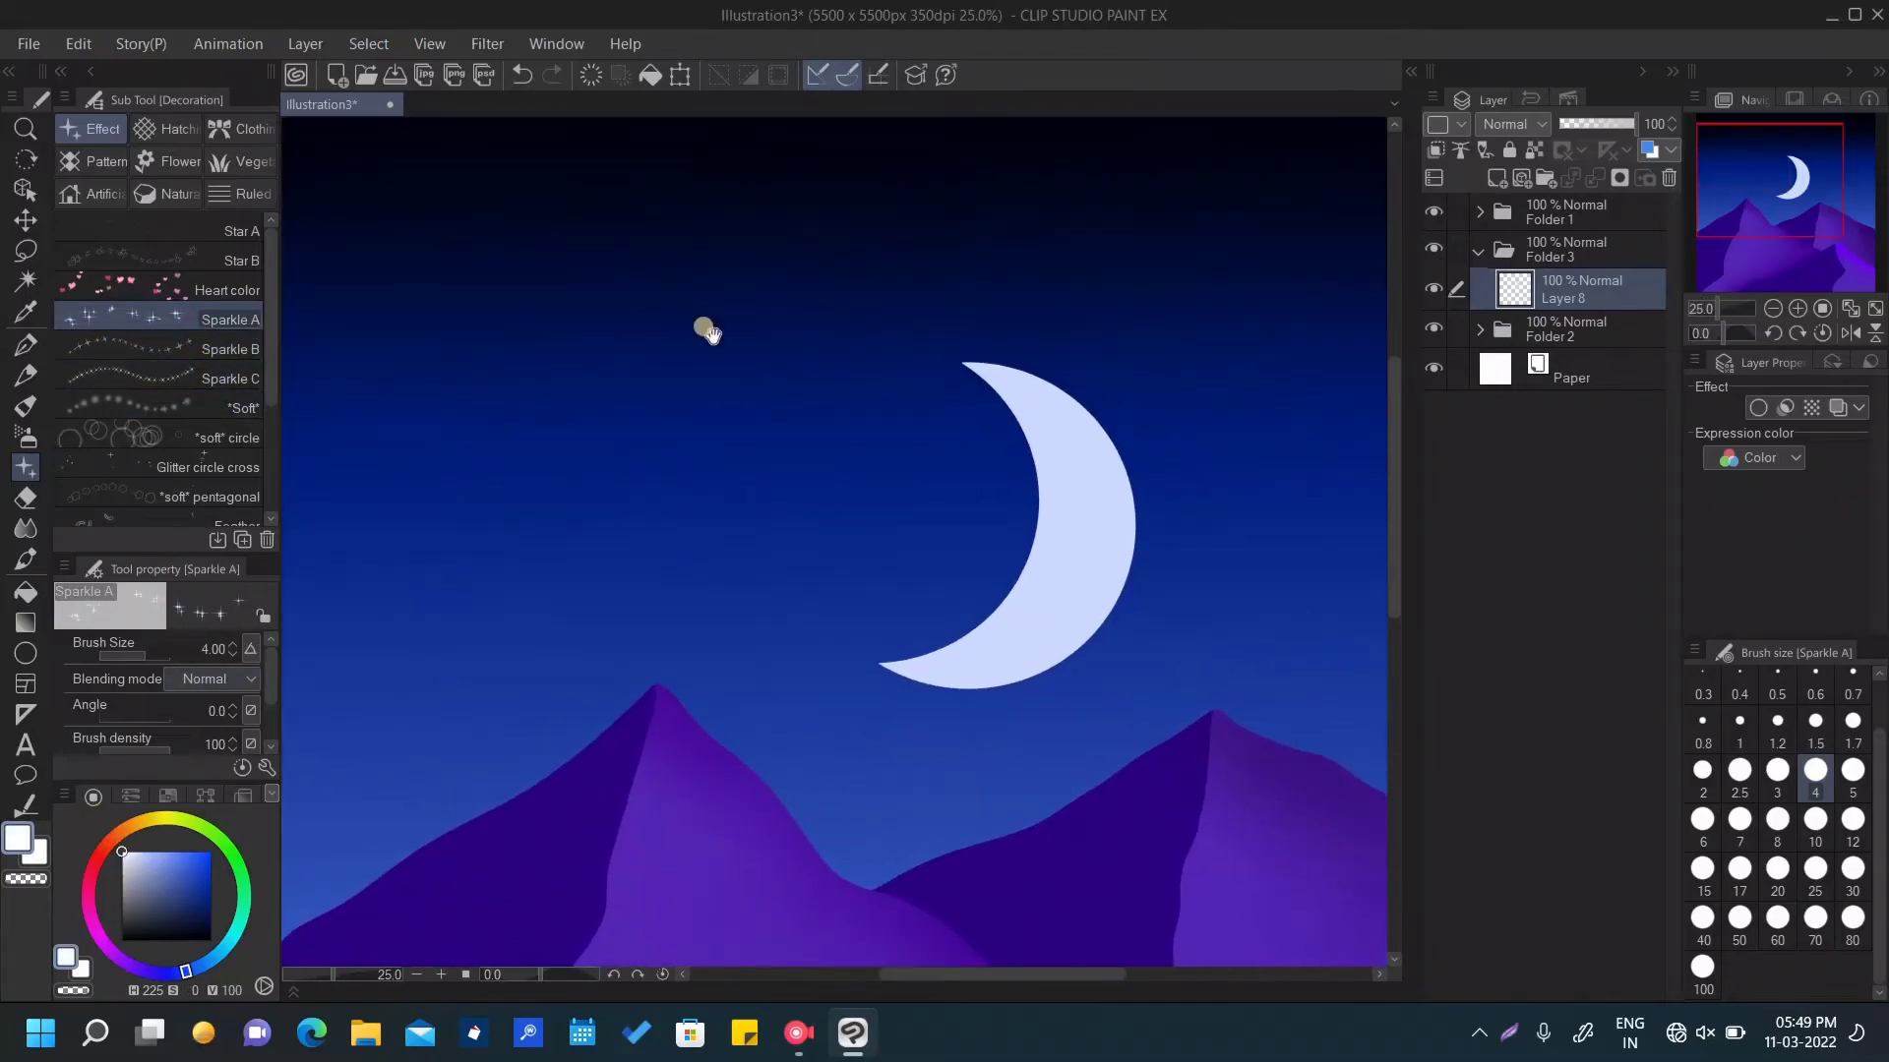
key(ctrl+minus)
key(ctrl+plus)
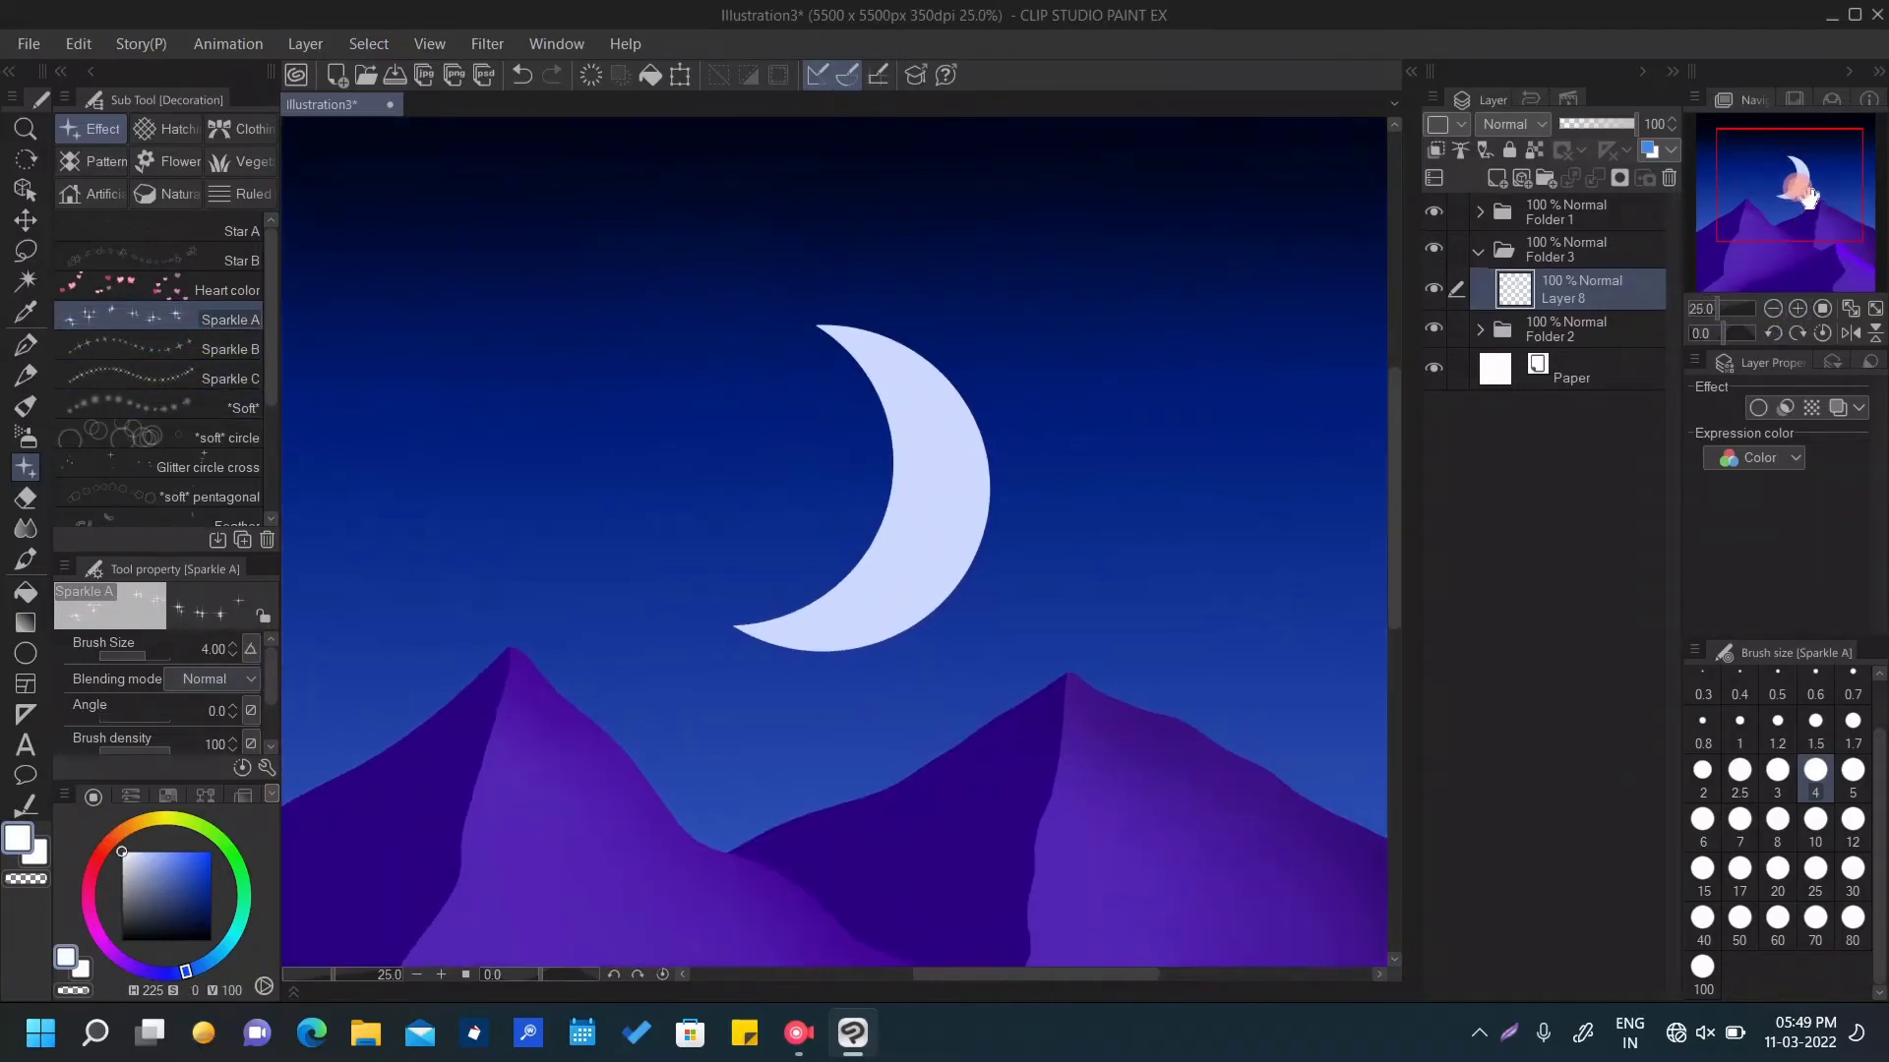
key(ctrl+minus)
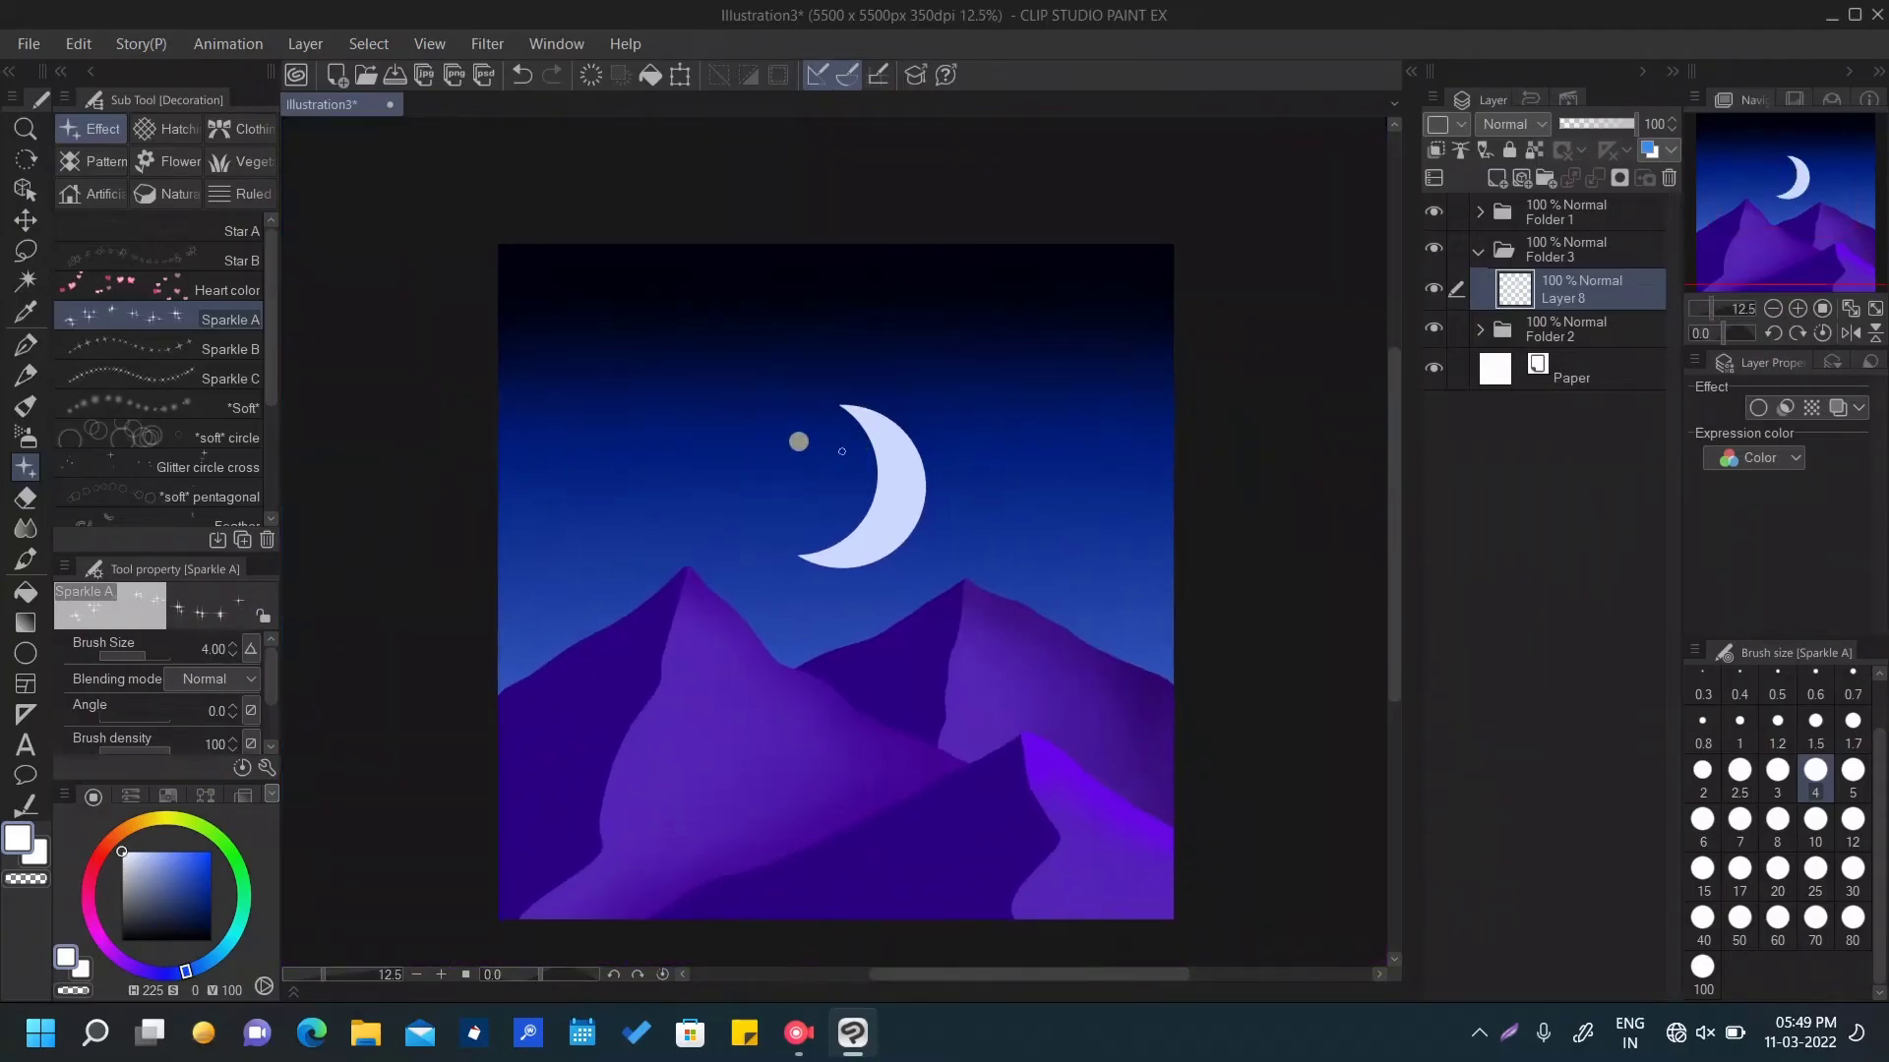
Stamp trial sparkles left of the moon, then dot Sparkle B stars around the sky
drag(544, 463, 630, 417)
click(226, 349)
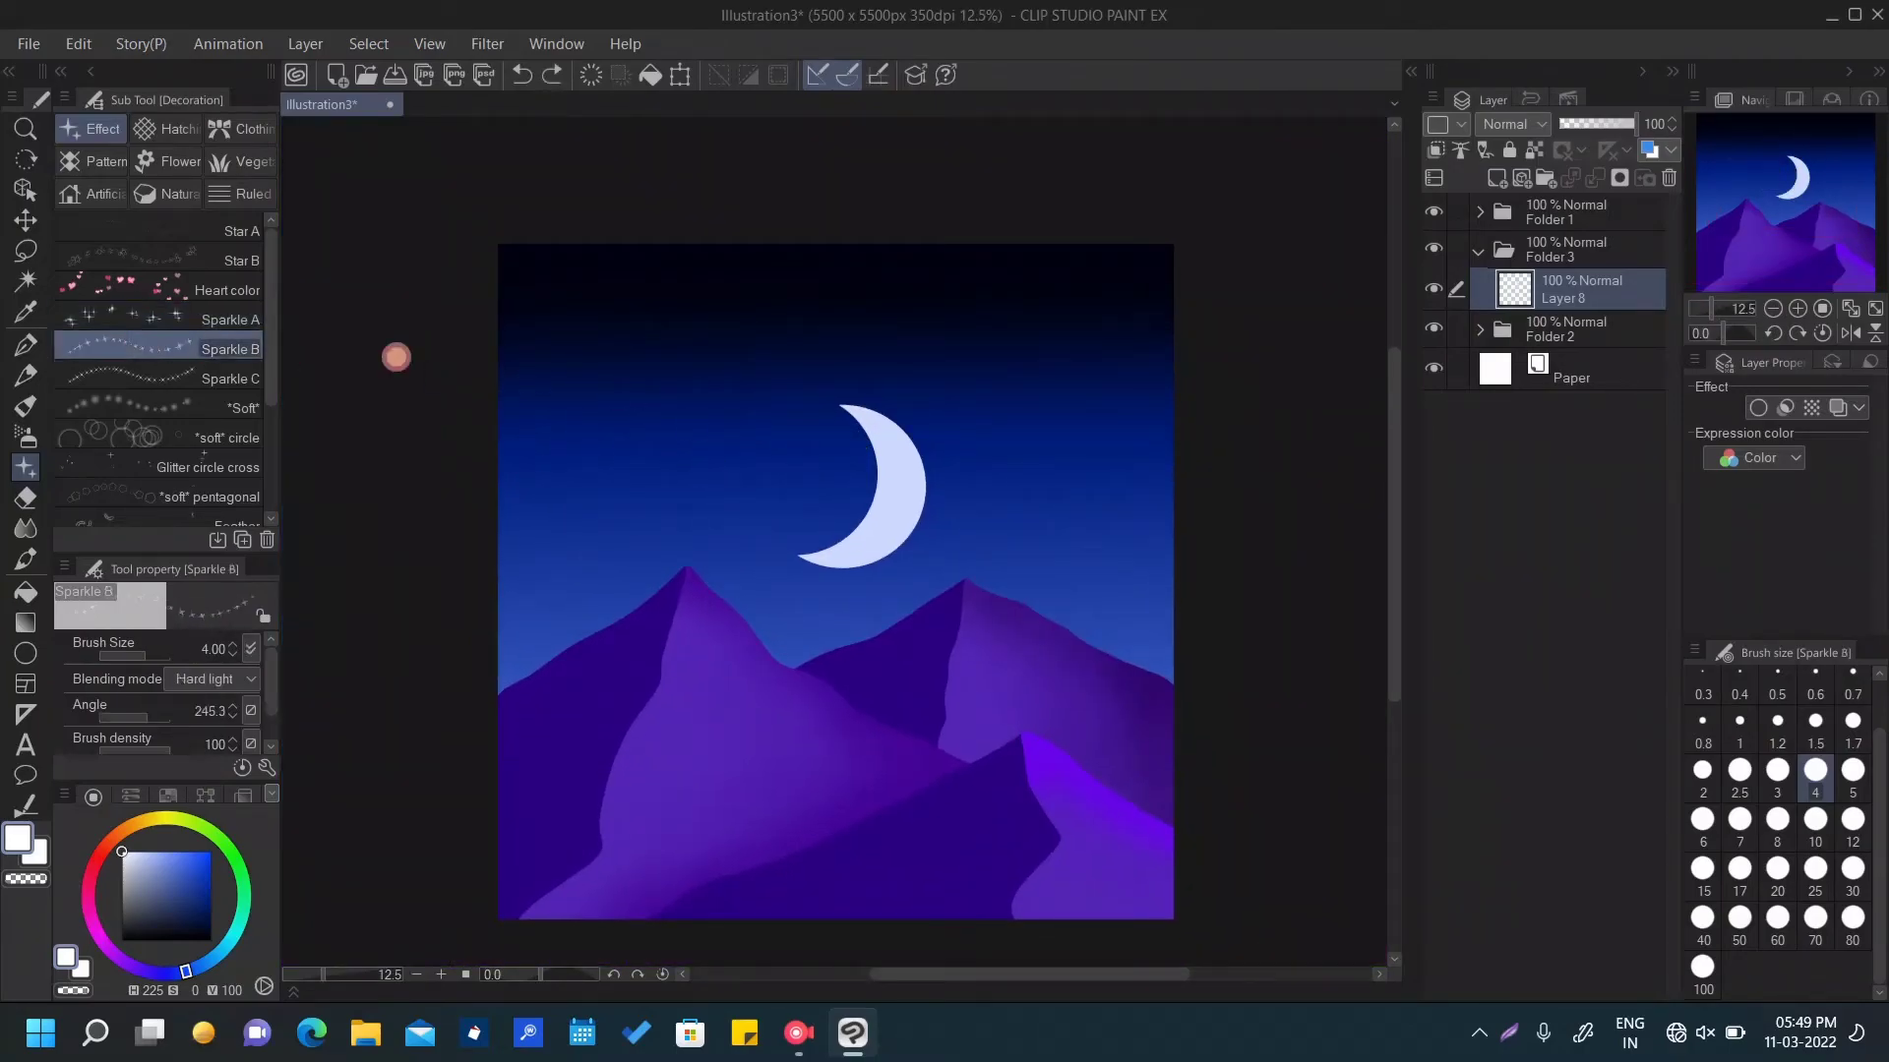
click(639, 412)
click(755, 438)
click(561, 510)
click(631, 286)
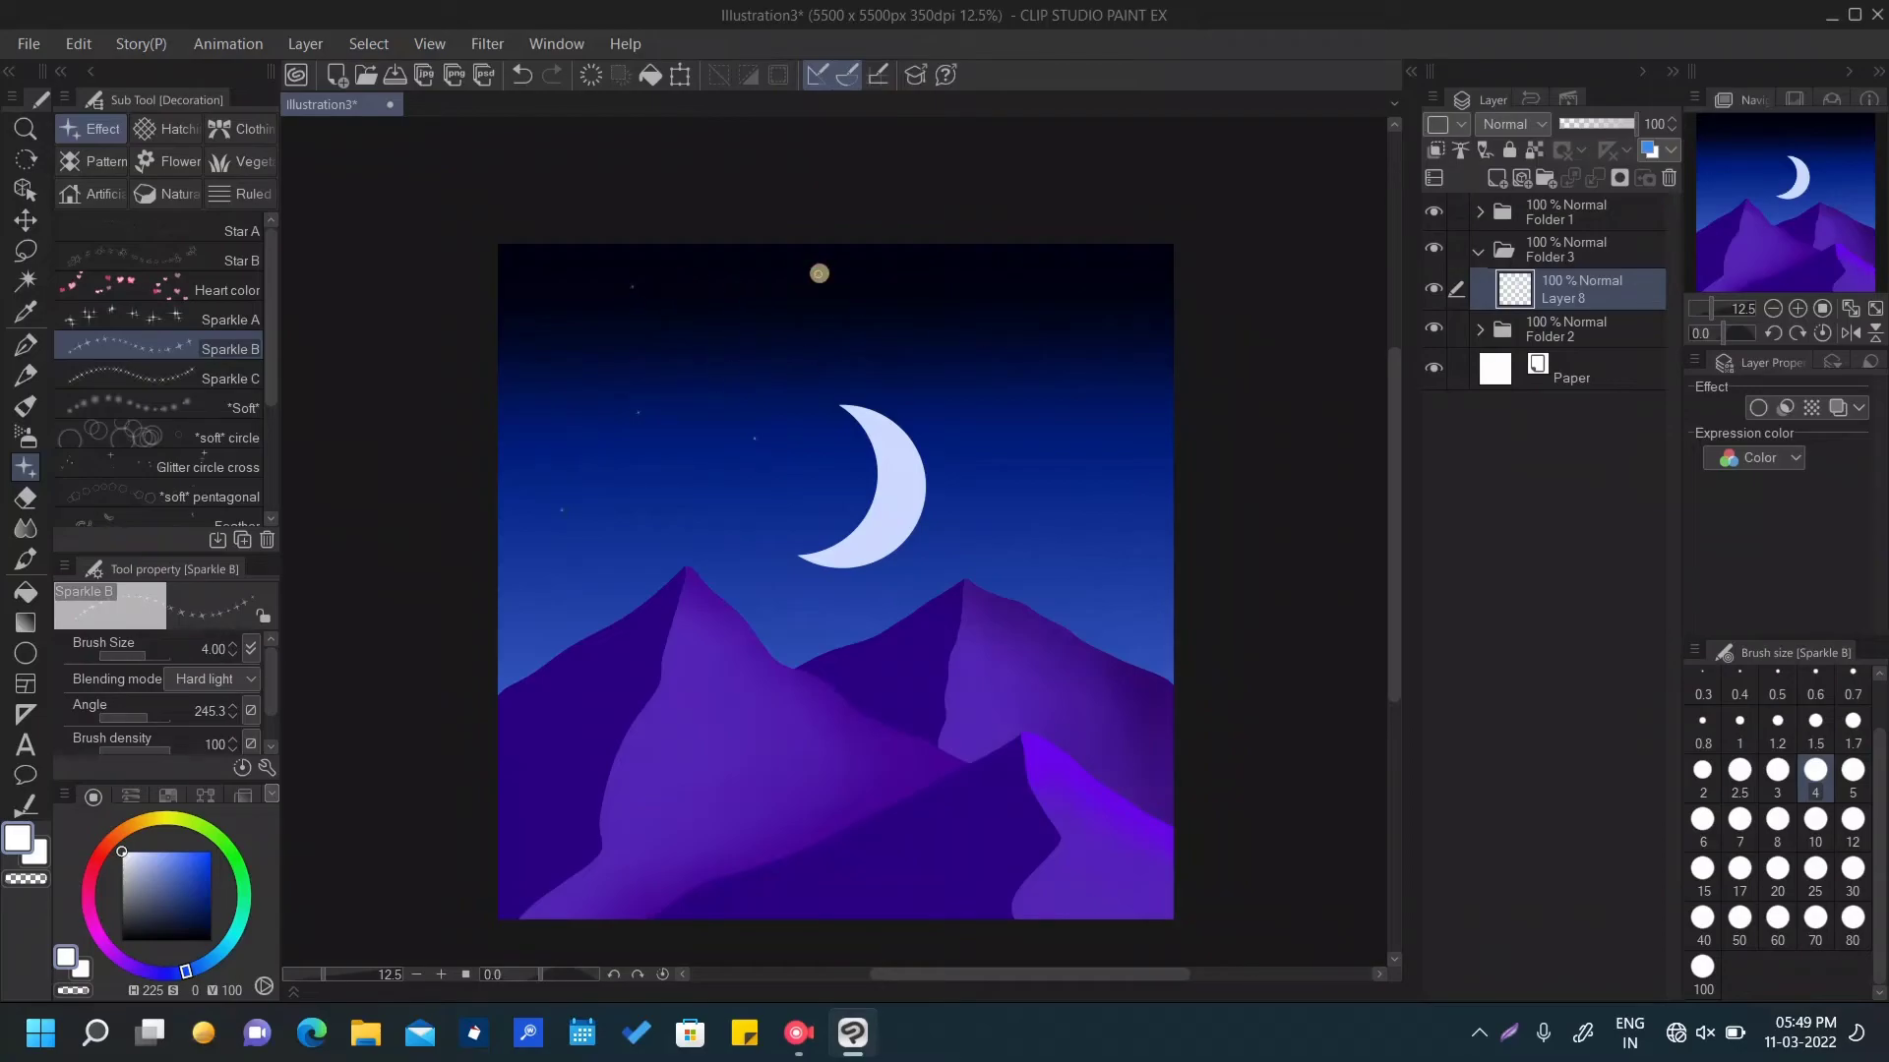
click(1122, 297)
click(1135, 521)
click(1093, 420)
click(1030, 335)
Scatter more Sparkle B stars across the upper sky, then undo the trial sparkles
click(511, 310)
click(534, 254)
click(728, 280)
click(920, 308)
click(1033, 266)
click(558, 371)
click(684, 498)
click(901, 272)
click(1103, 290)
click(1009, 290)
key(ctrl+minus)
key(ctrl+plus)
click(1117, 379)
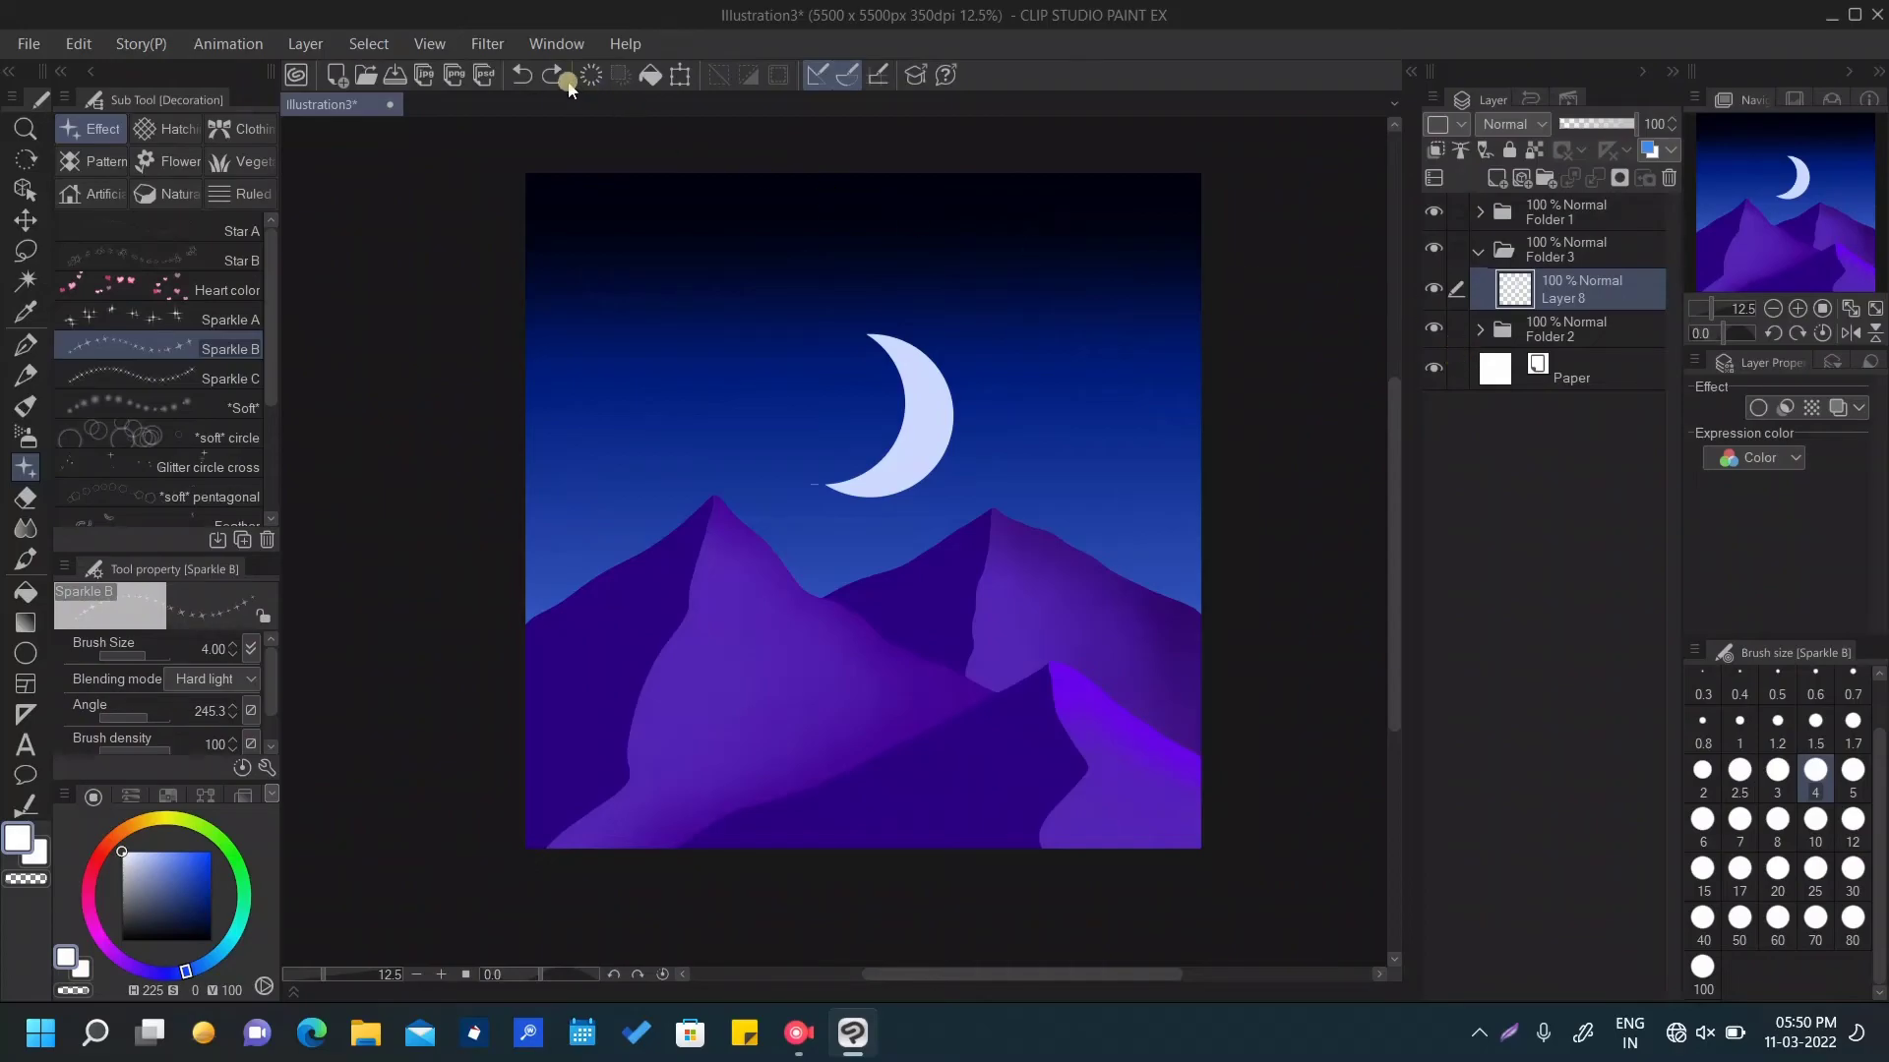
Add empty Layer 9 above the moon and rotate the crescent about 15° clockwise
click(1496, 178)
click(1613, 331)
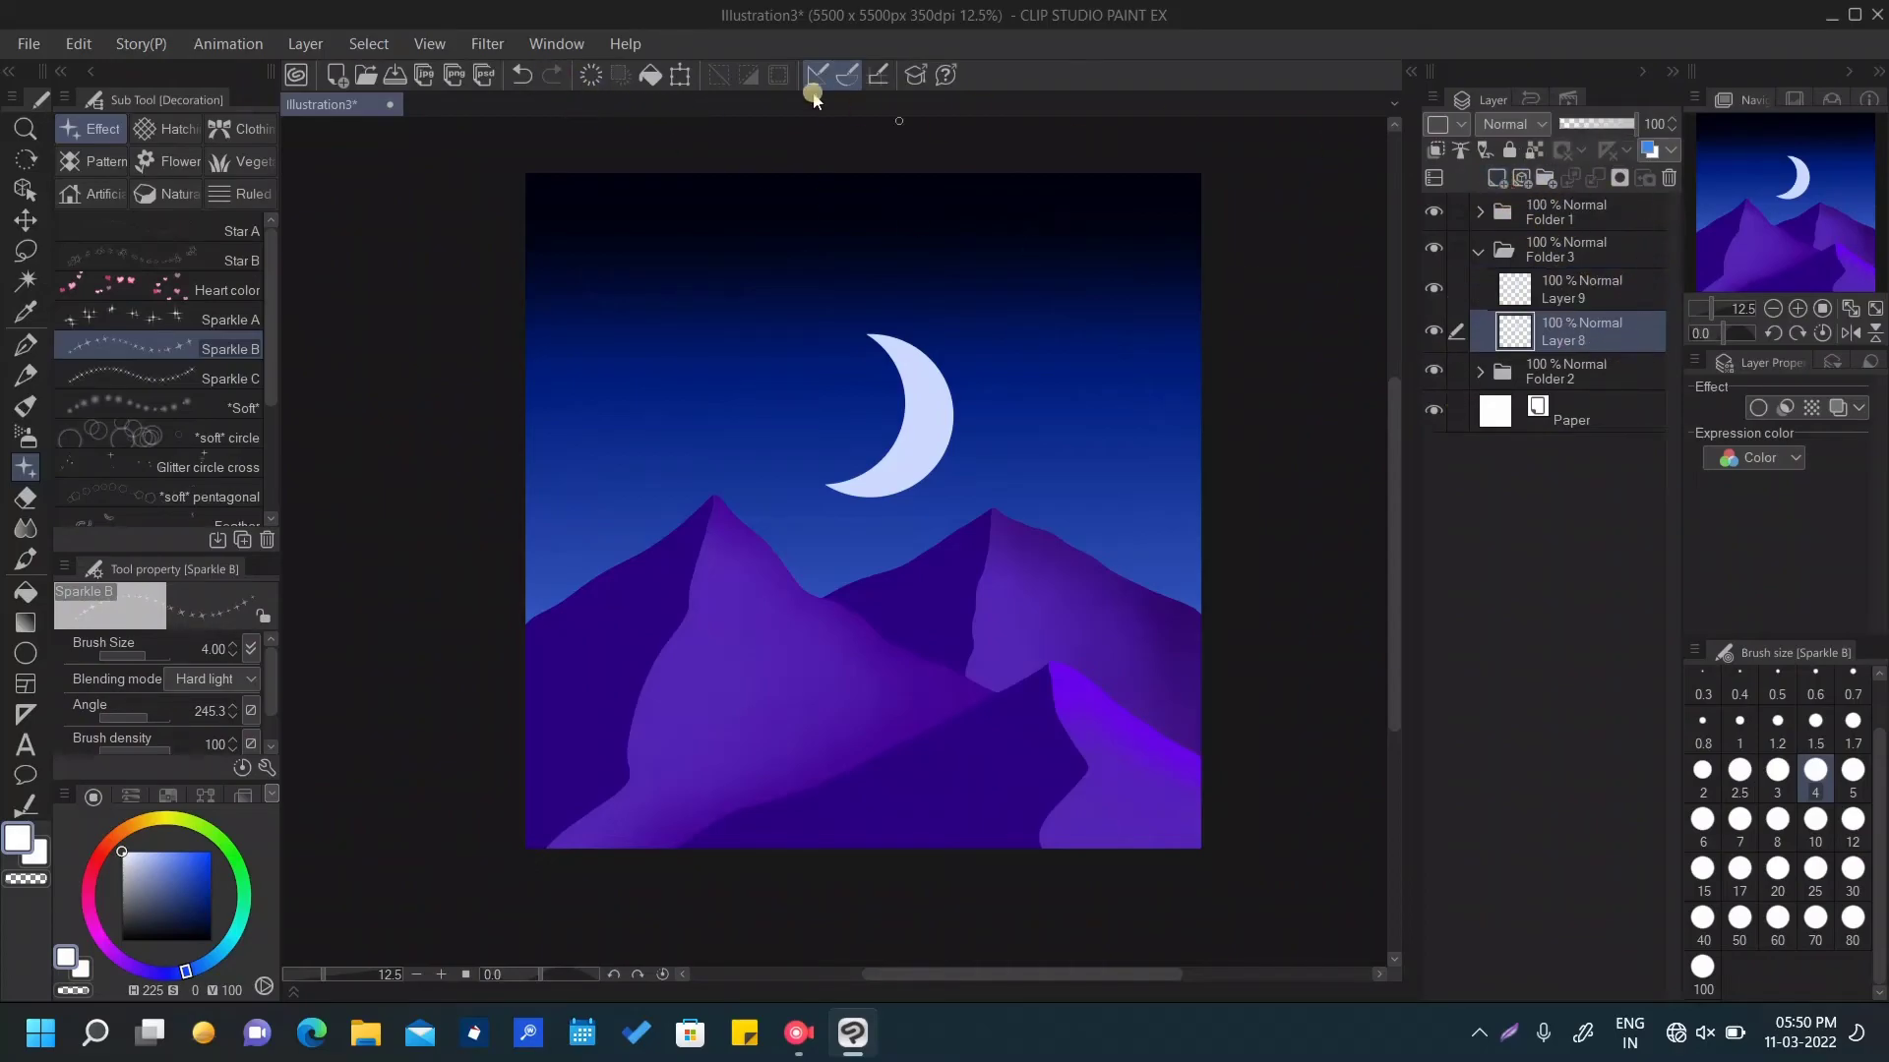
key(ctrl+t)
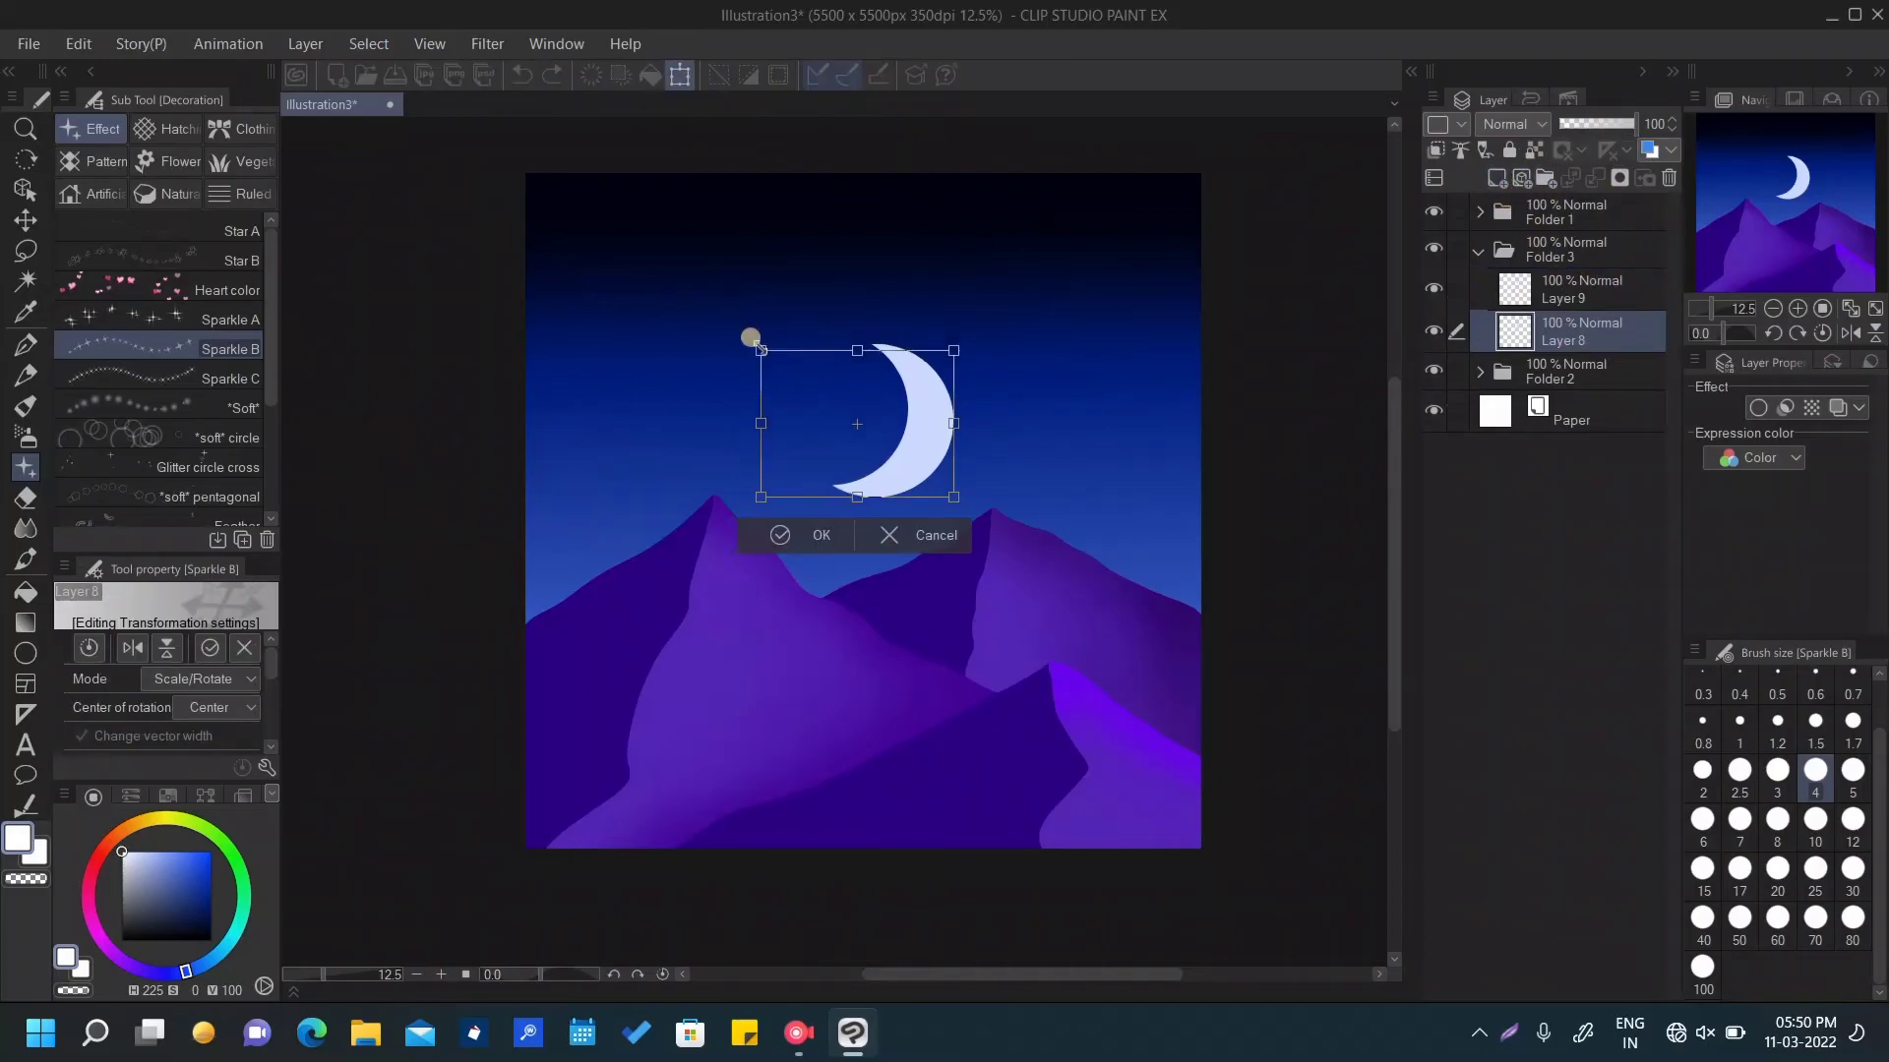
mouse_move(819, 333)
mouse_down()
mouse_move(838, 327)
mouse_move(810, 349)
mouse_up()
key(Return)
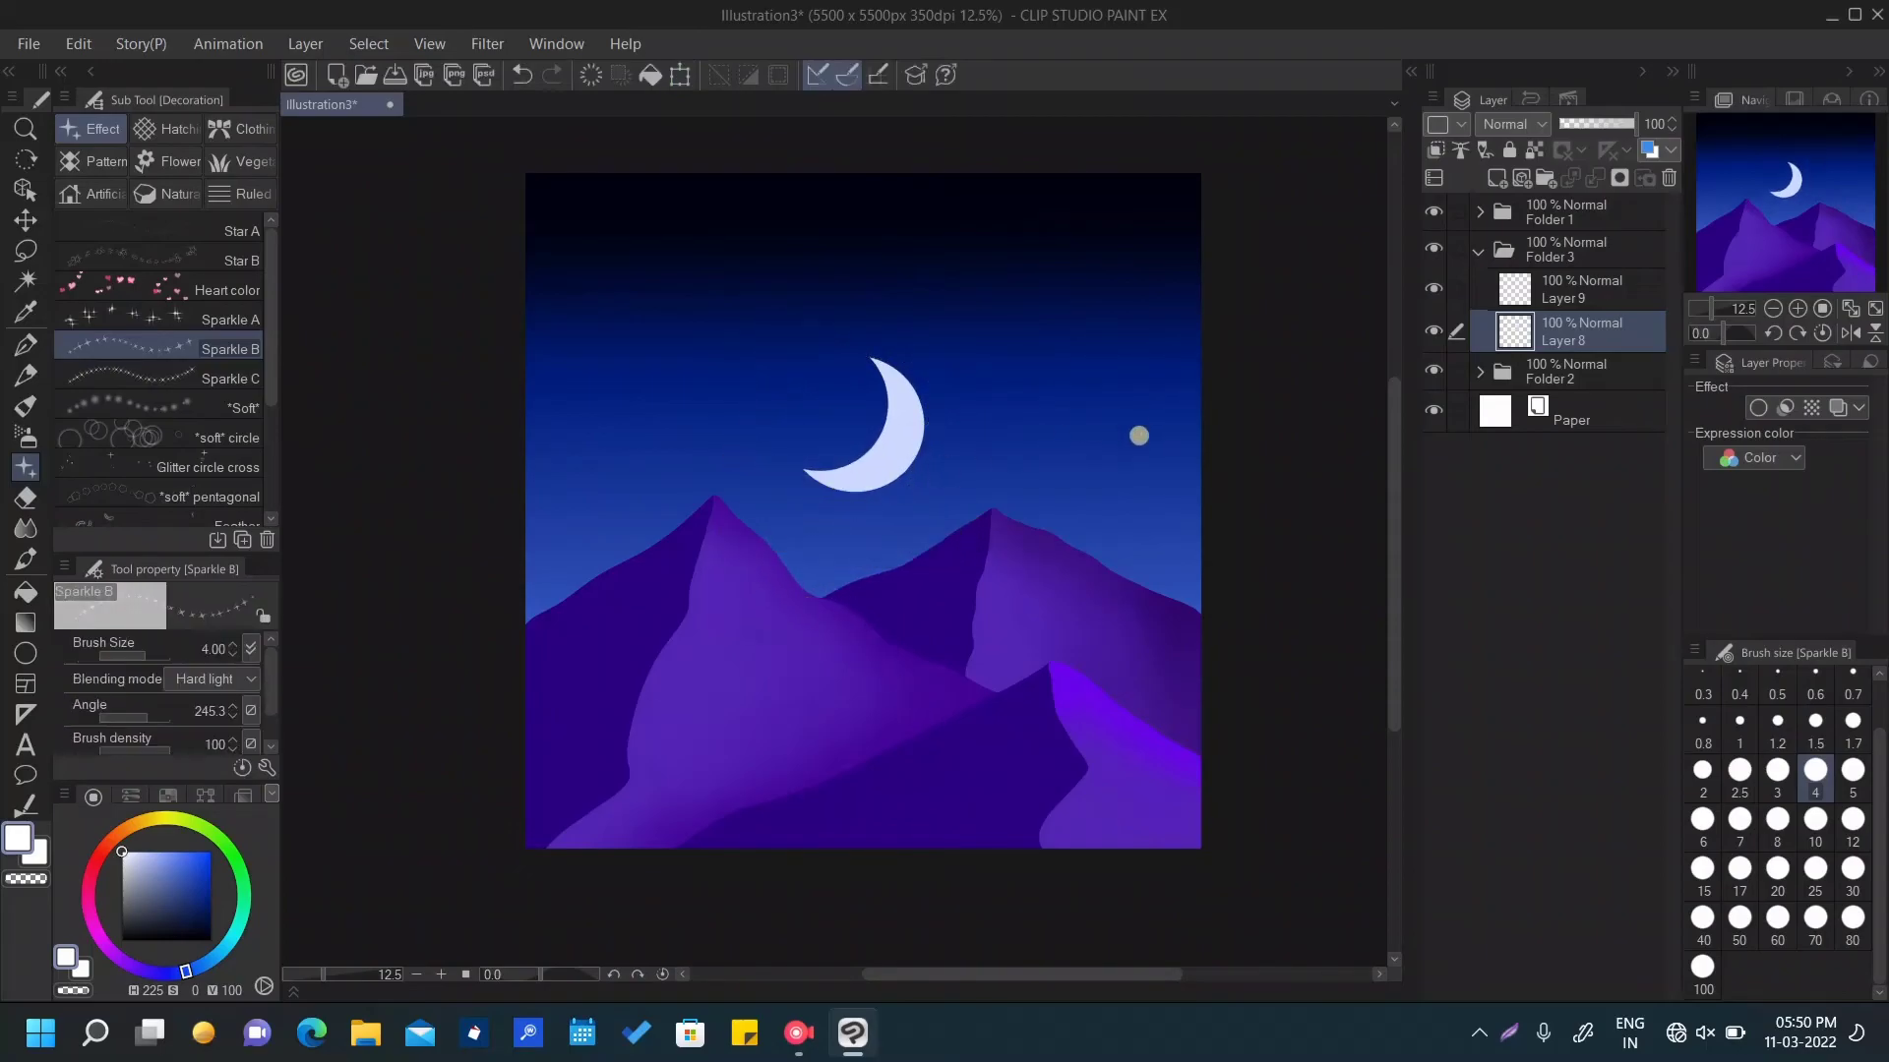
On Layer 9 at brush size 8, stamp sparkle stars in the upper and right sky
click(1576, 292)
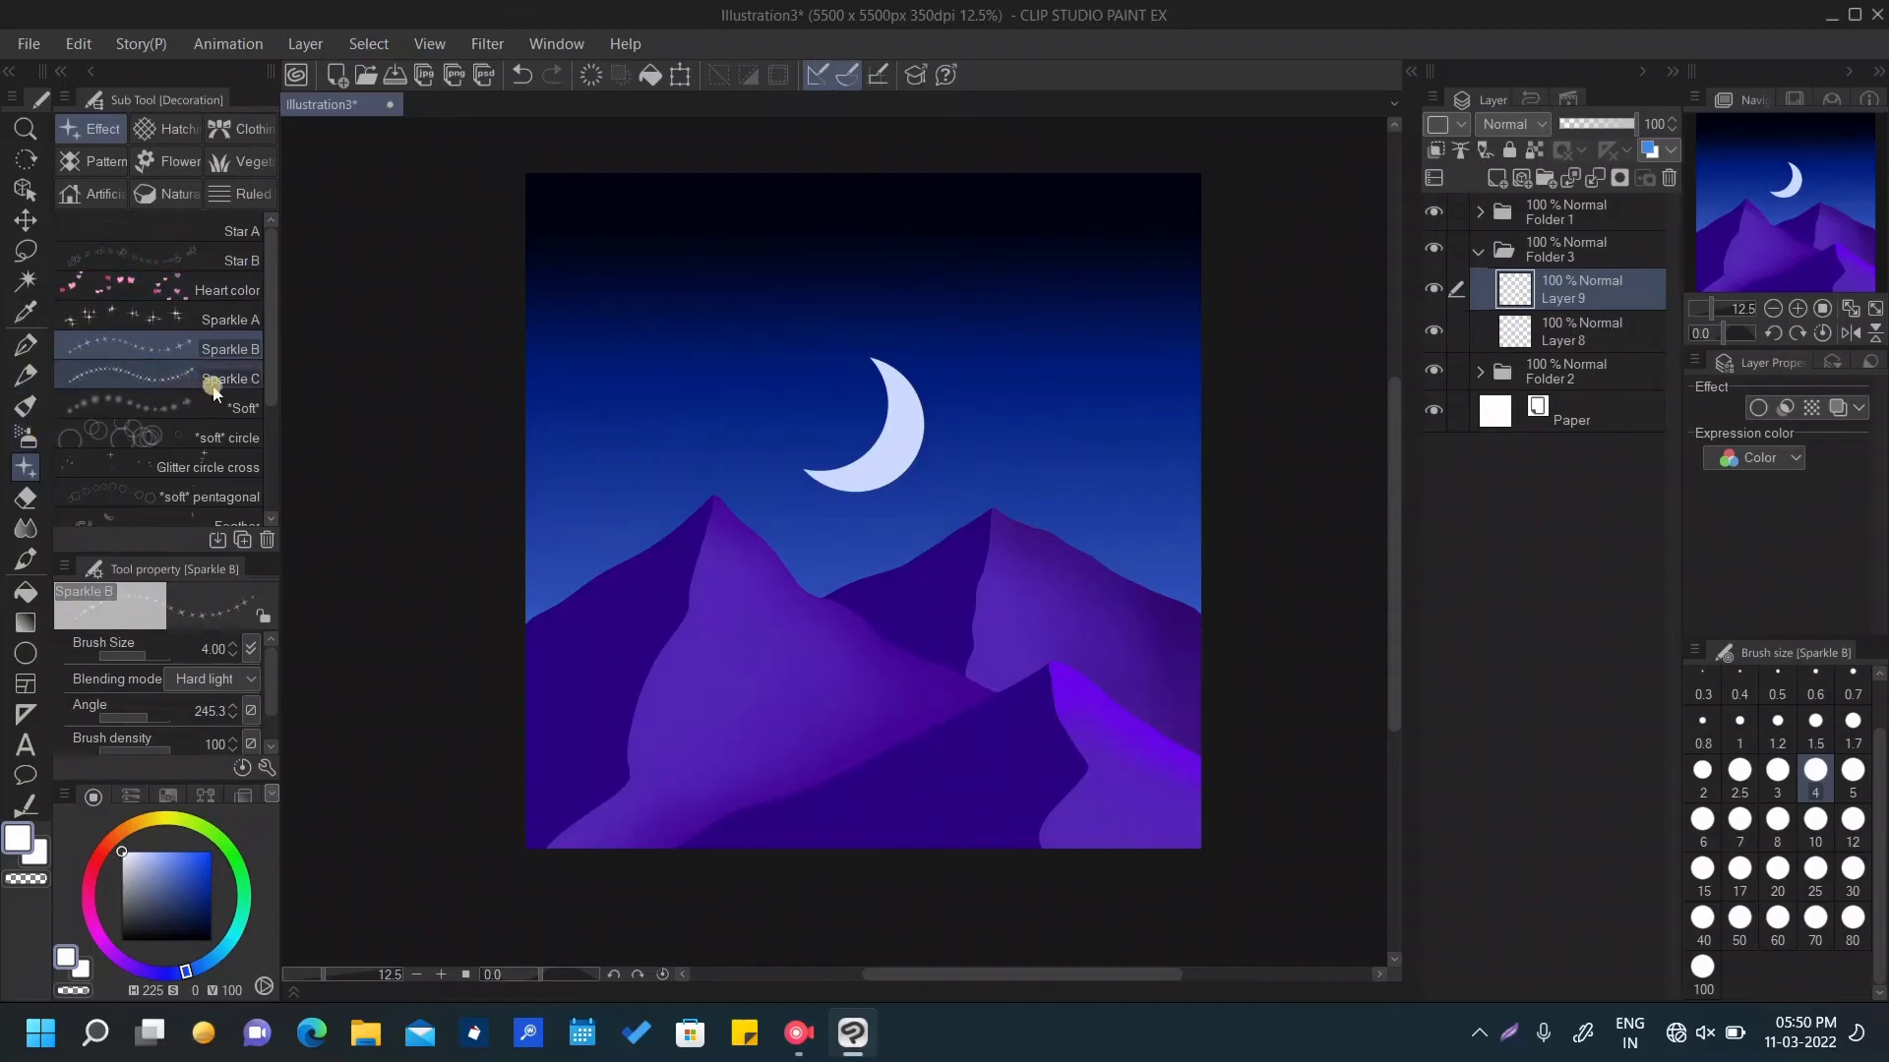
click(1777, 820)
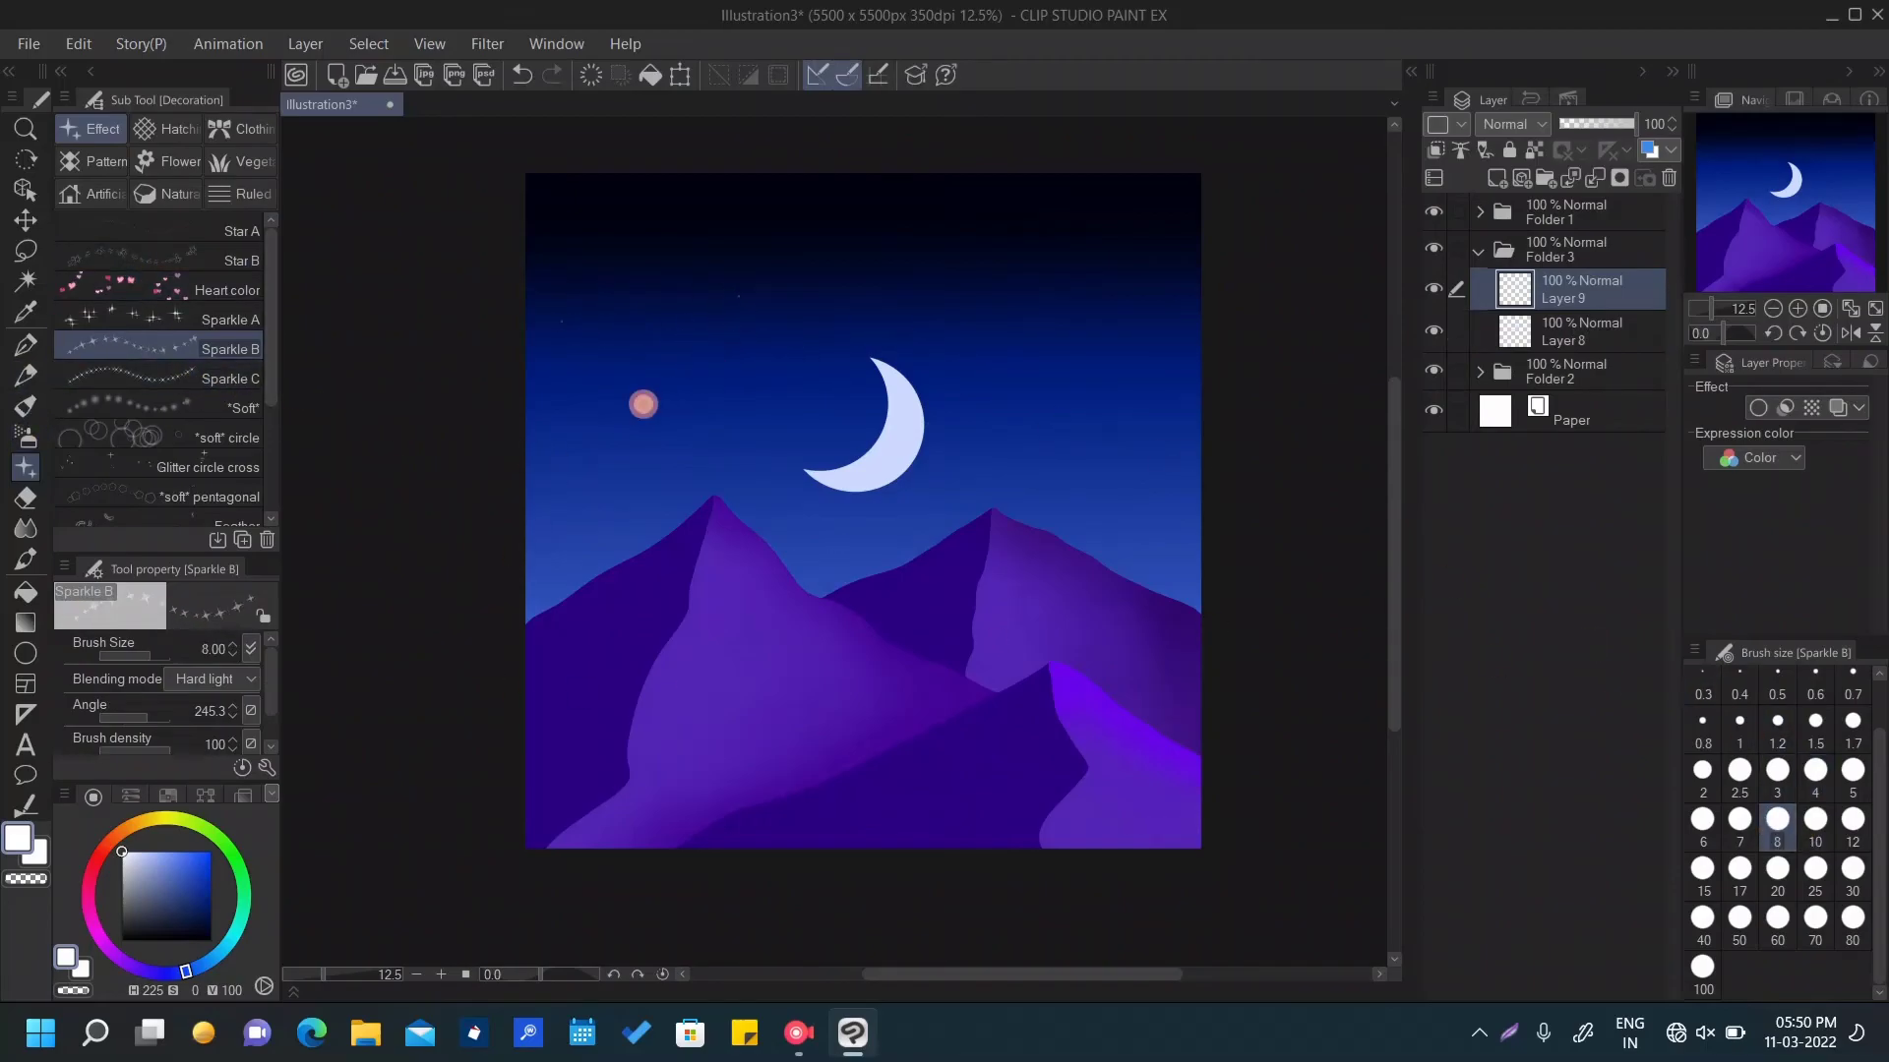
click(849, 218)
click(1075, 204)
click(1182, 372)
click(1057, 461)
Stamp more sparkle stars across the left sky and around the crescent moon
click(647, 322)
click(799, 401)
click(568, 433)
click(552, 196)
click(995, 200)
click(1158, 297)
click(949, 341)
click(1065, 270)
click(978, 450)
click(718, 373)
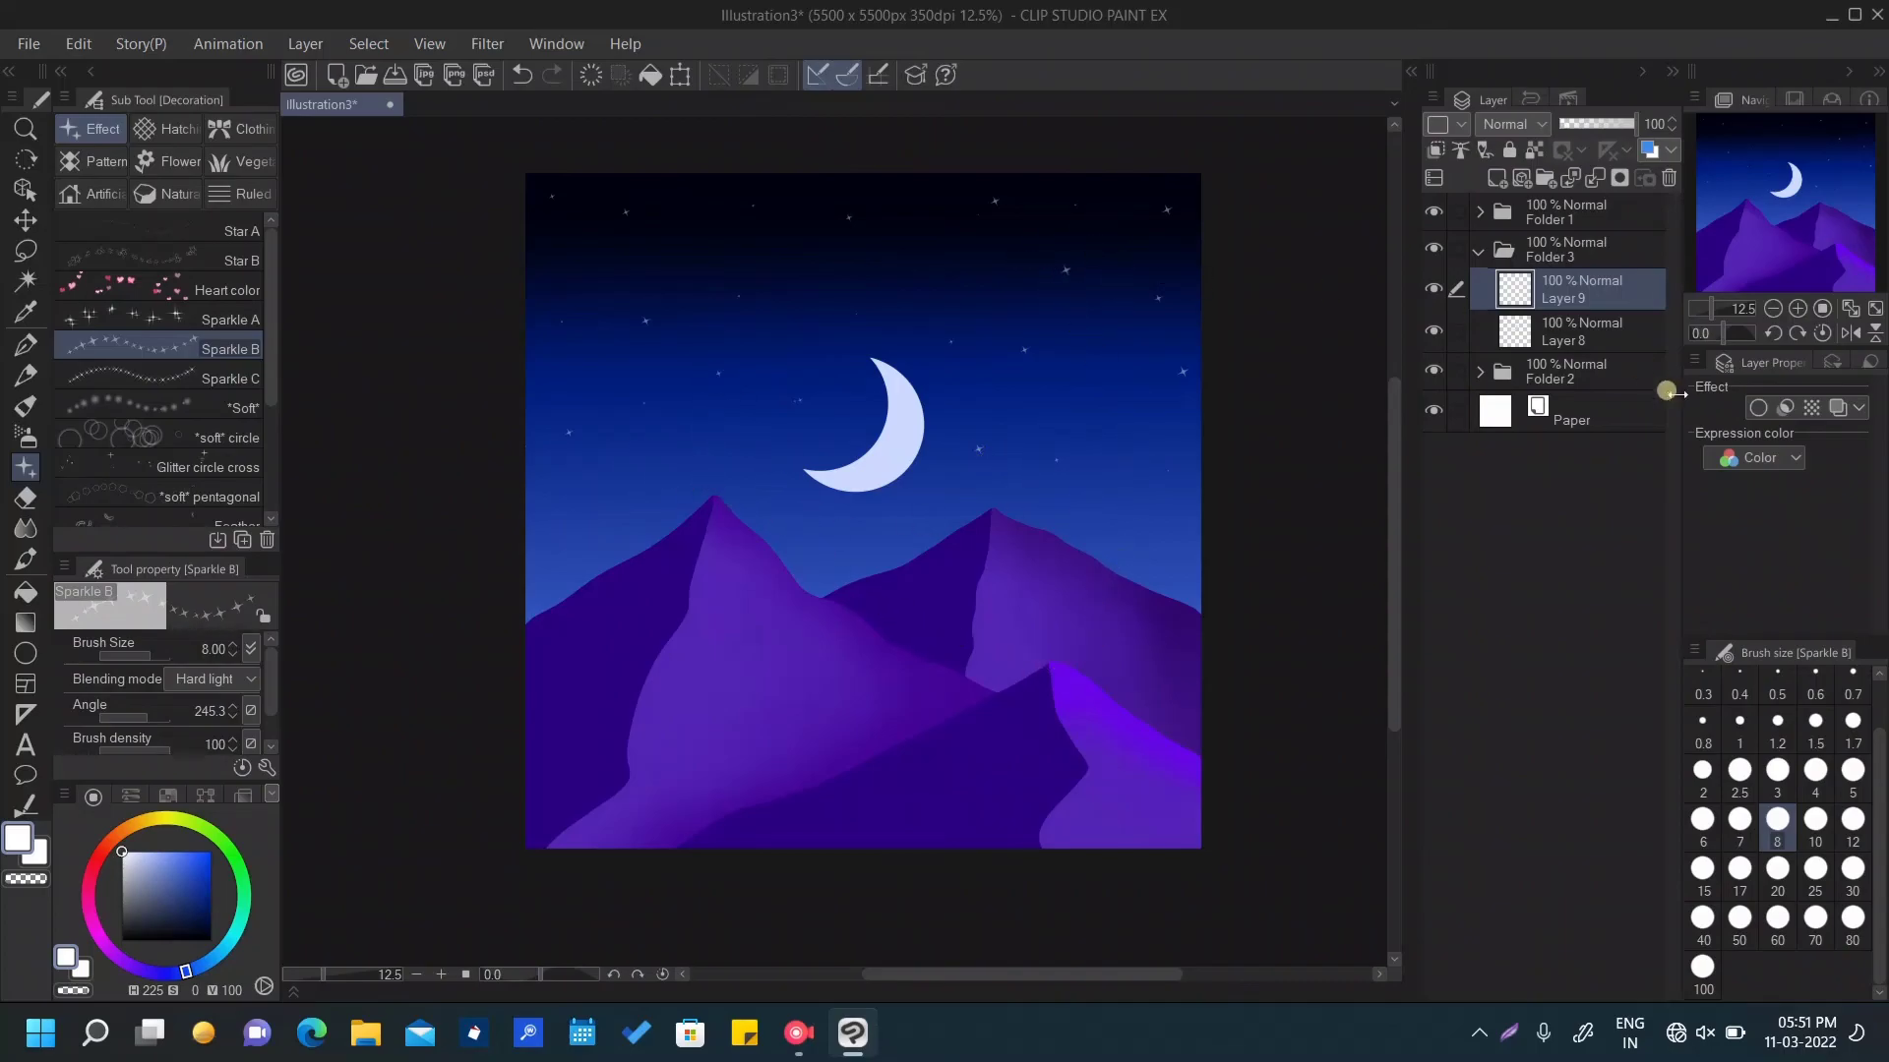